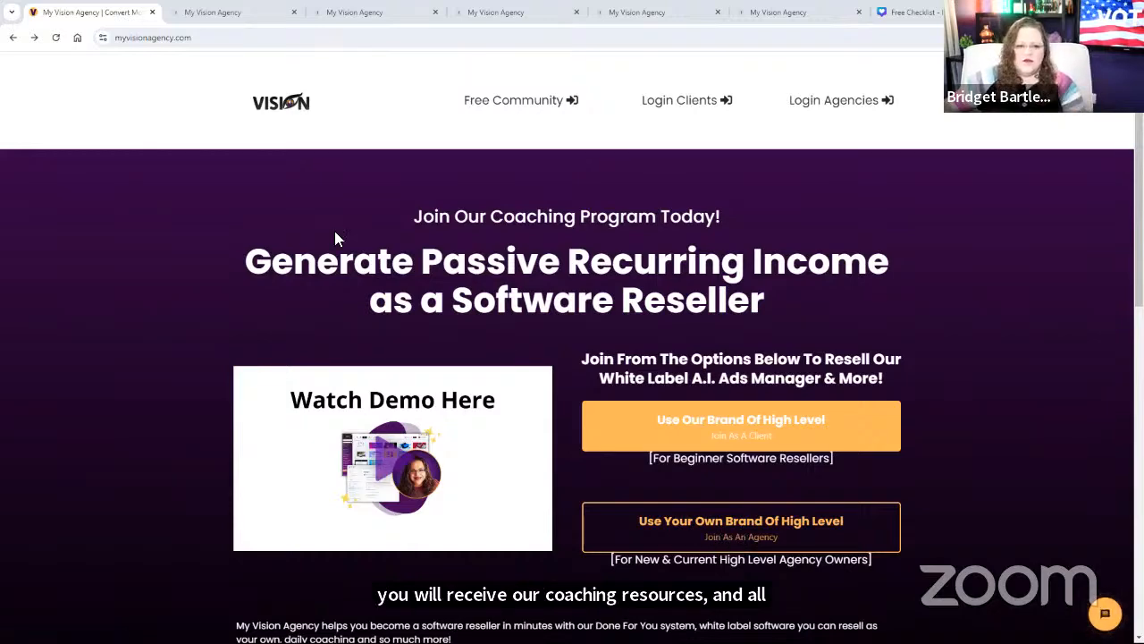
Step: Switch between the community page and the public agency landing page, ending on the community
left_click(213, 11)
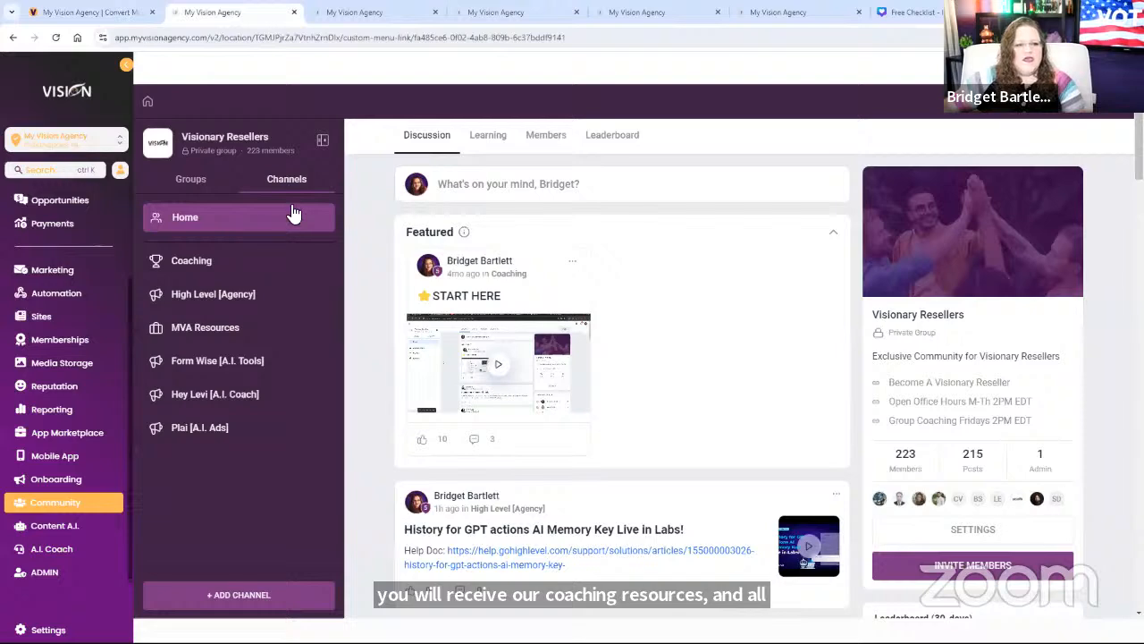
left_click(100, 12)
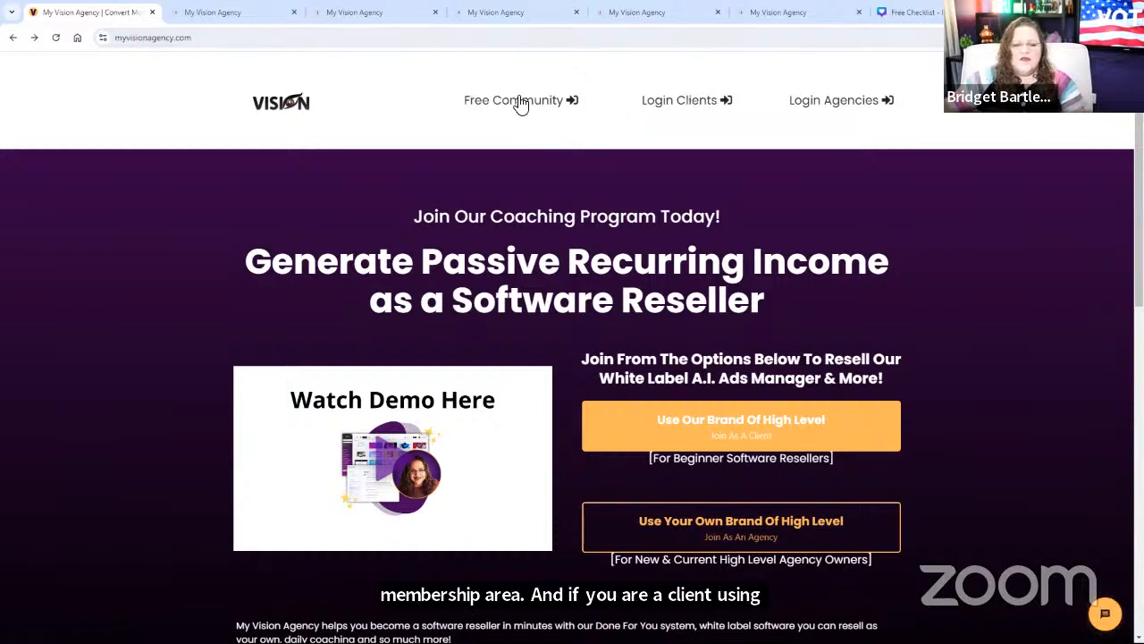
left_click(188, 21)
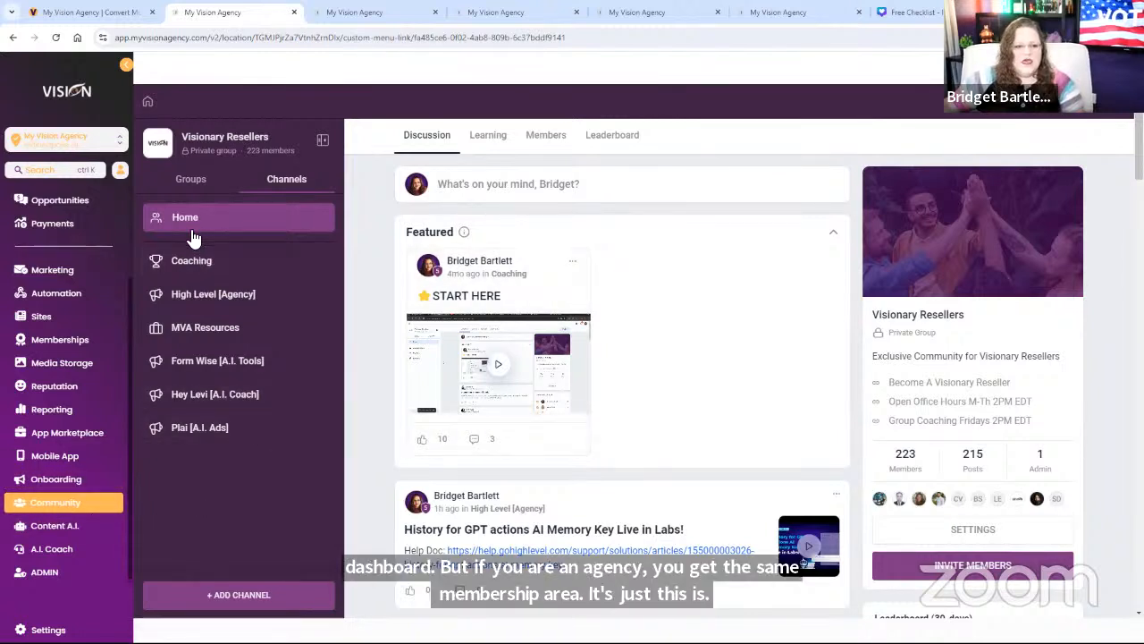
Step: Glance at the course list, then open the Group Coaching Fridays 2PM EDT link from the feed
left_click(490, 139)
left_click(427, 135)
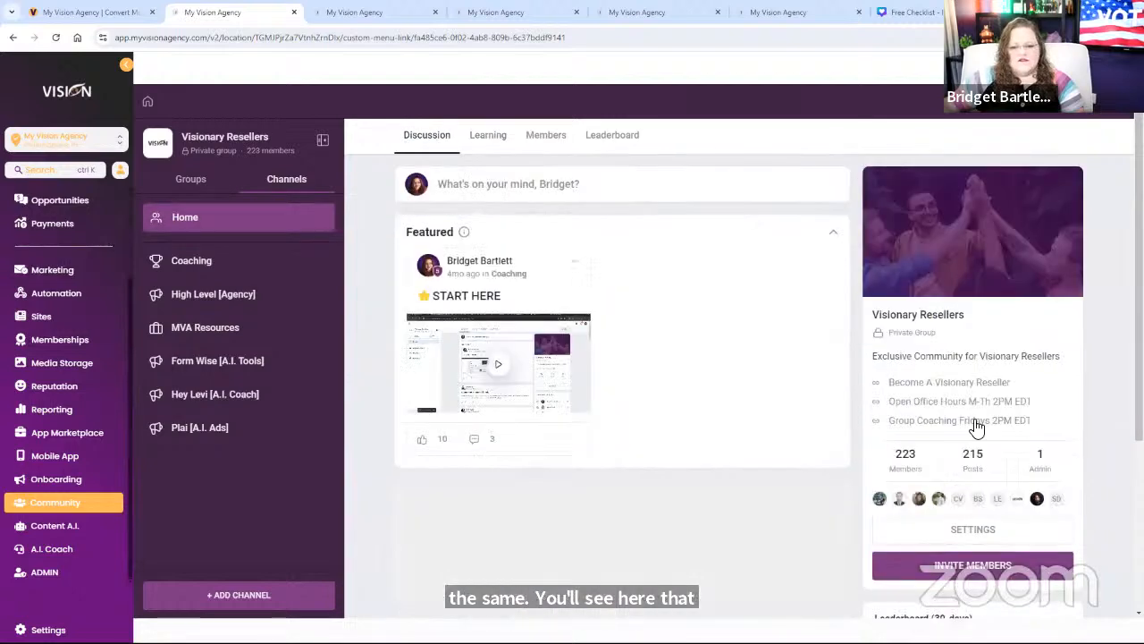
scroll(992, 465, "down", 3)
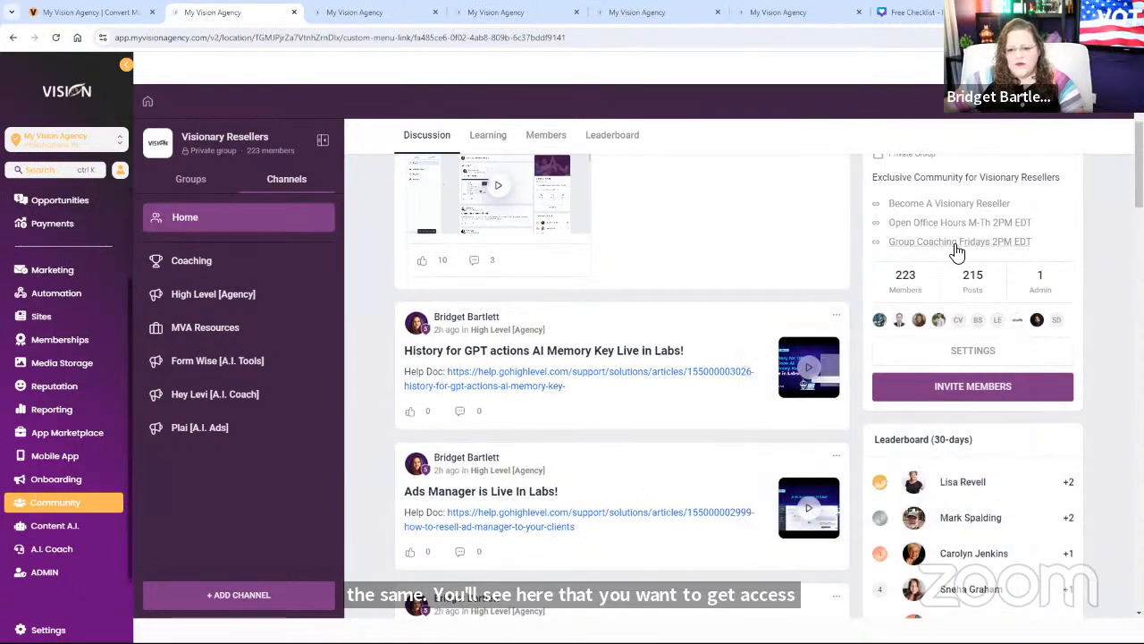
left_click(952, 251)
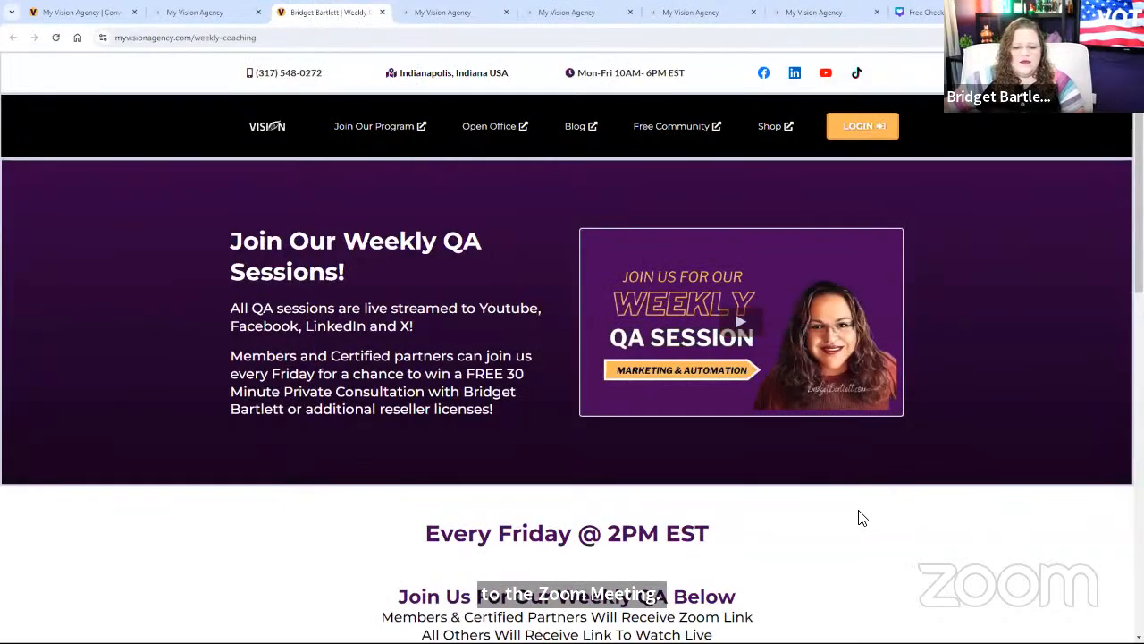
Step: Scroll the weekly coaching page, then close its tab
scroll(533, 432, "down", 3)
scroll(534, 432, "down", 2)
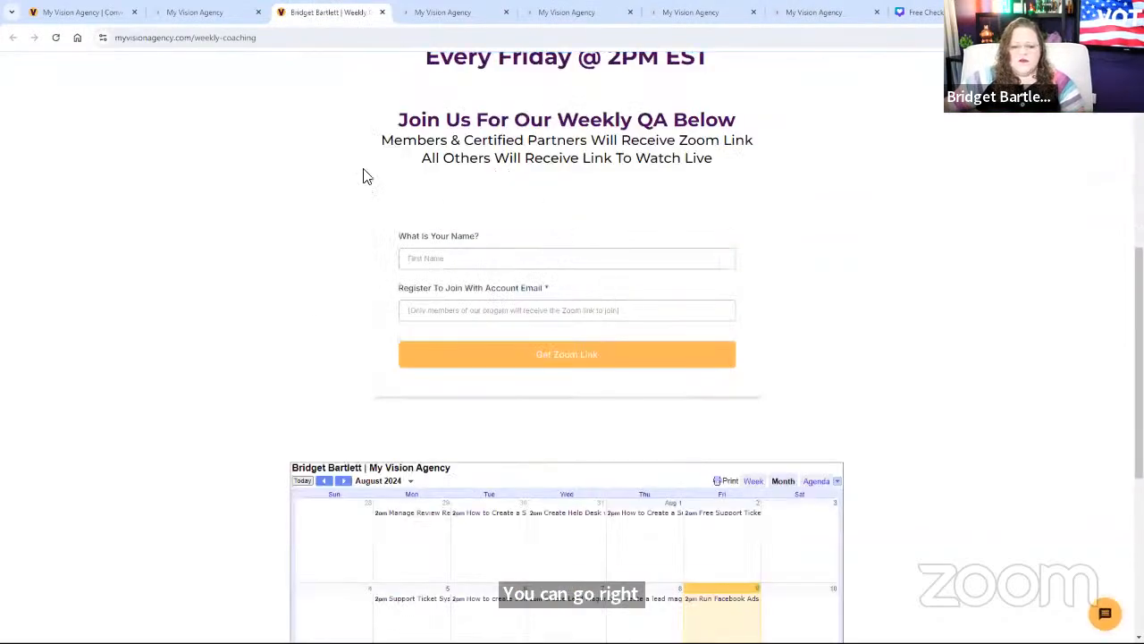
left_click(381, 13)
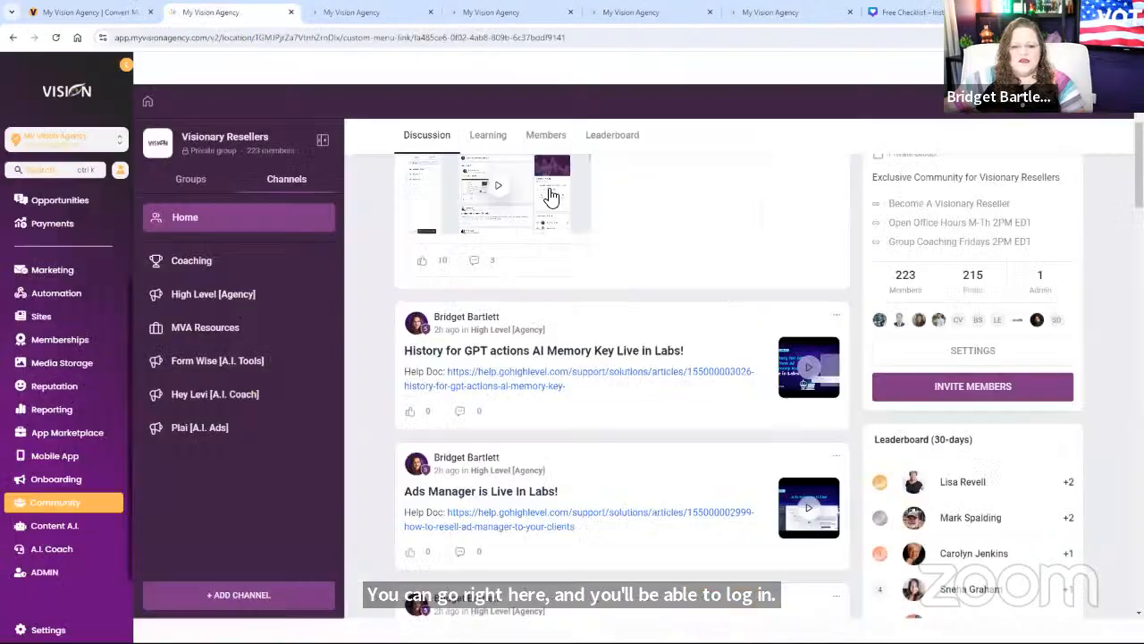
Step: View the Group Coaching & Open Office Friday lesson, then go back to the Learning course list
left_click(488, 135)
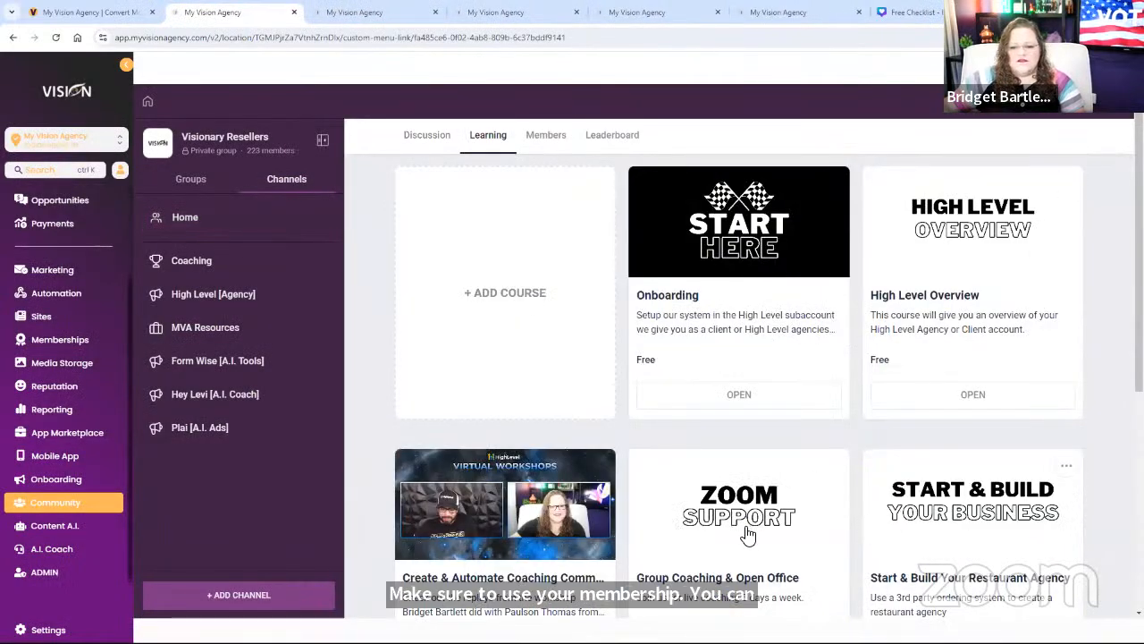
left_click(748, 532)
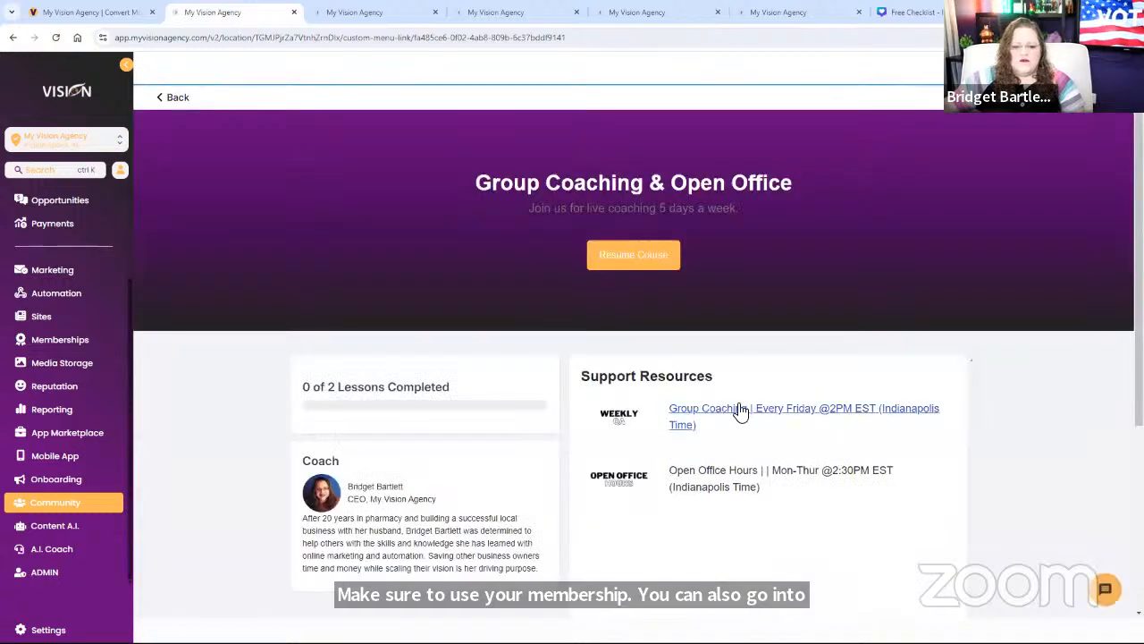
left_click(780, 413)
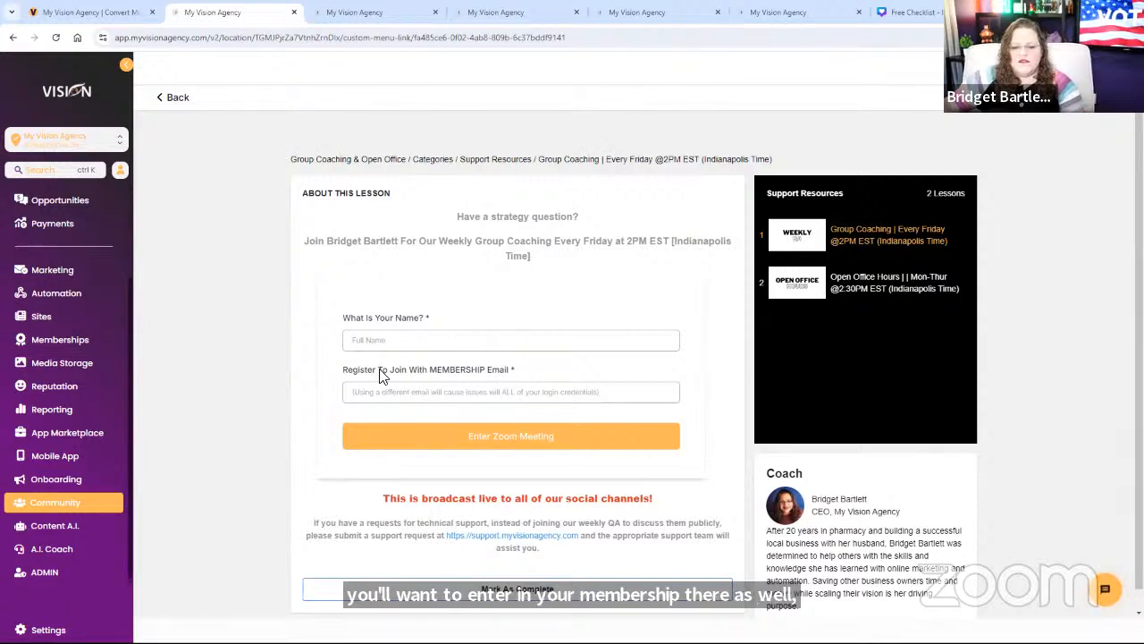
left_click(176, 99)
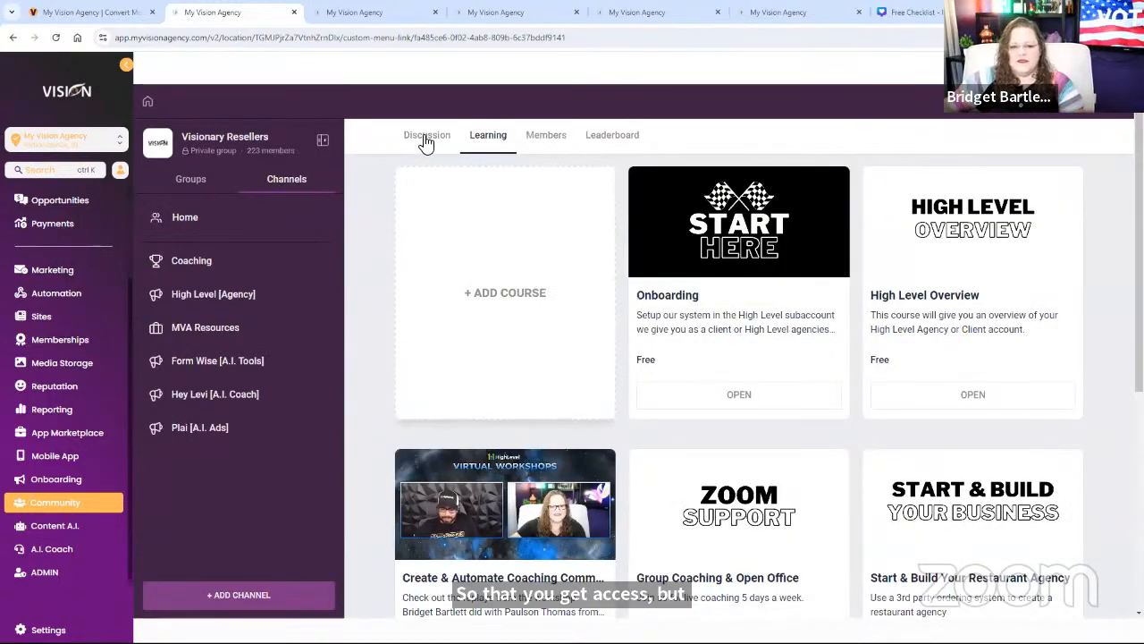
Step: Return to Discussion, then browse the Coaching and High Level [Agency] channel posts
left_click(426, 141)
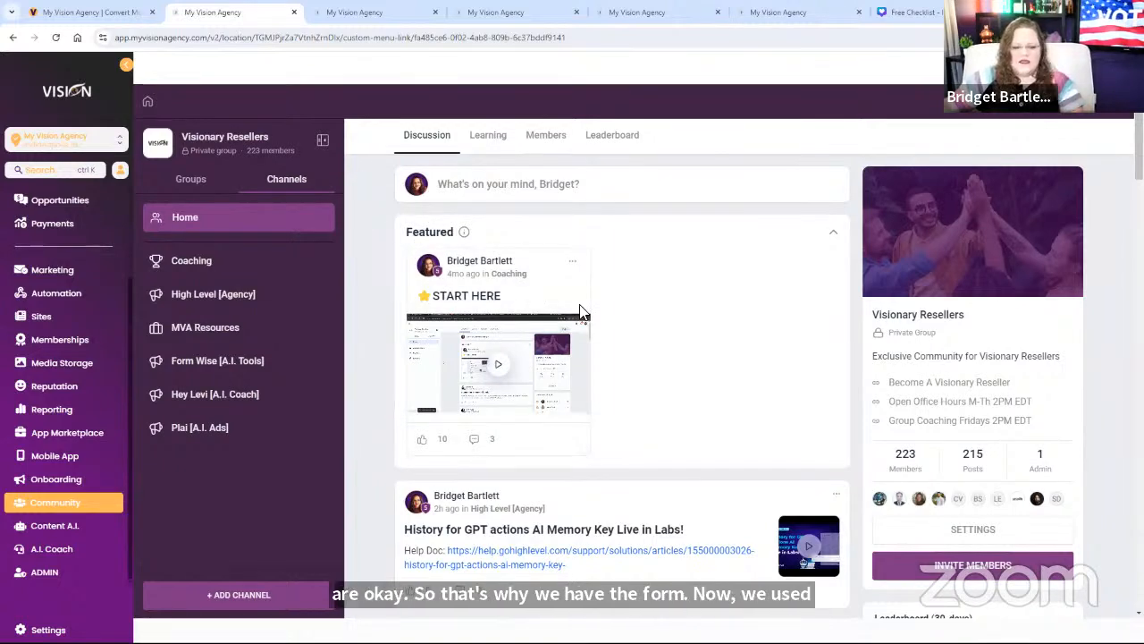
scroll(702, 357, "down", 1)
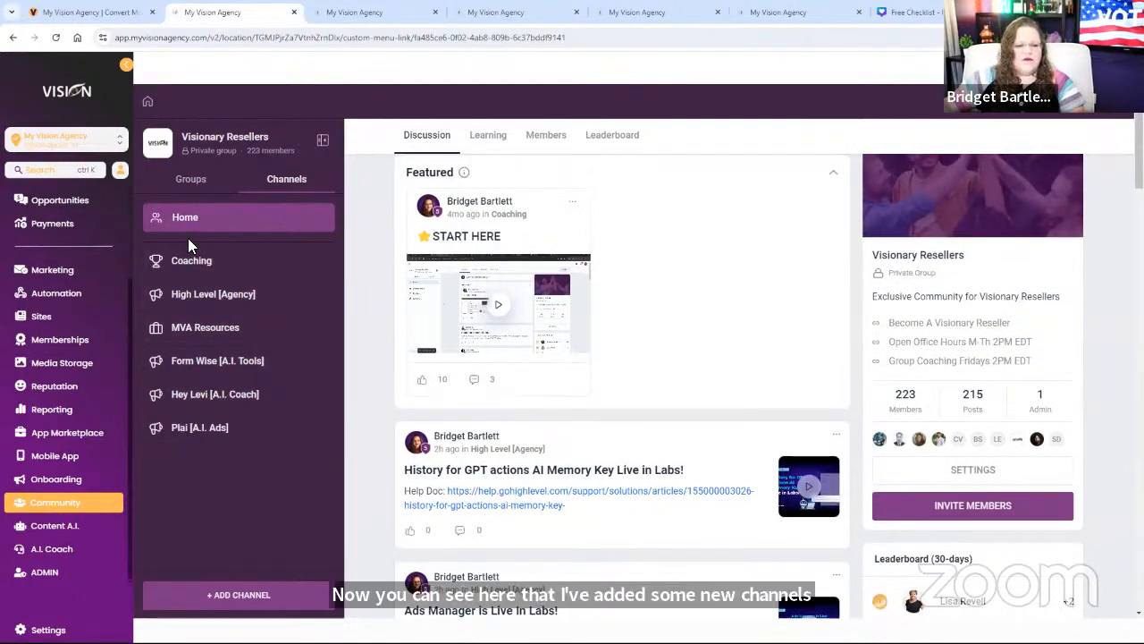
left_click(195, 267)
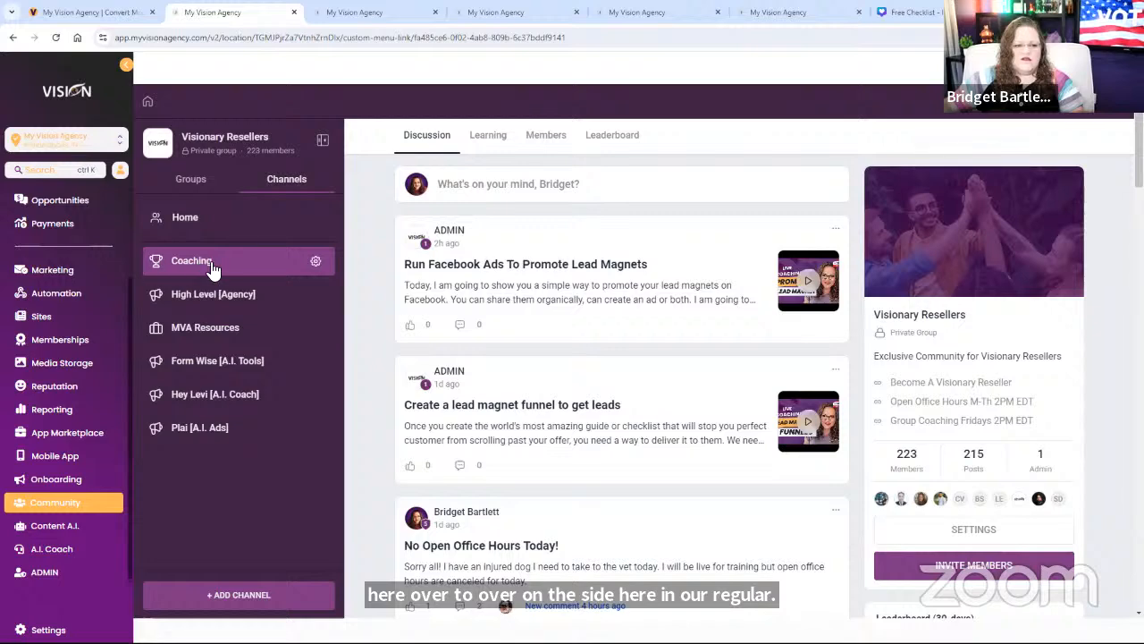
left_click(188, 302)
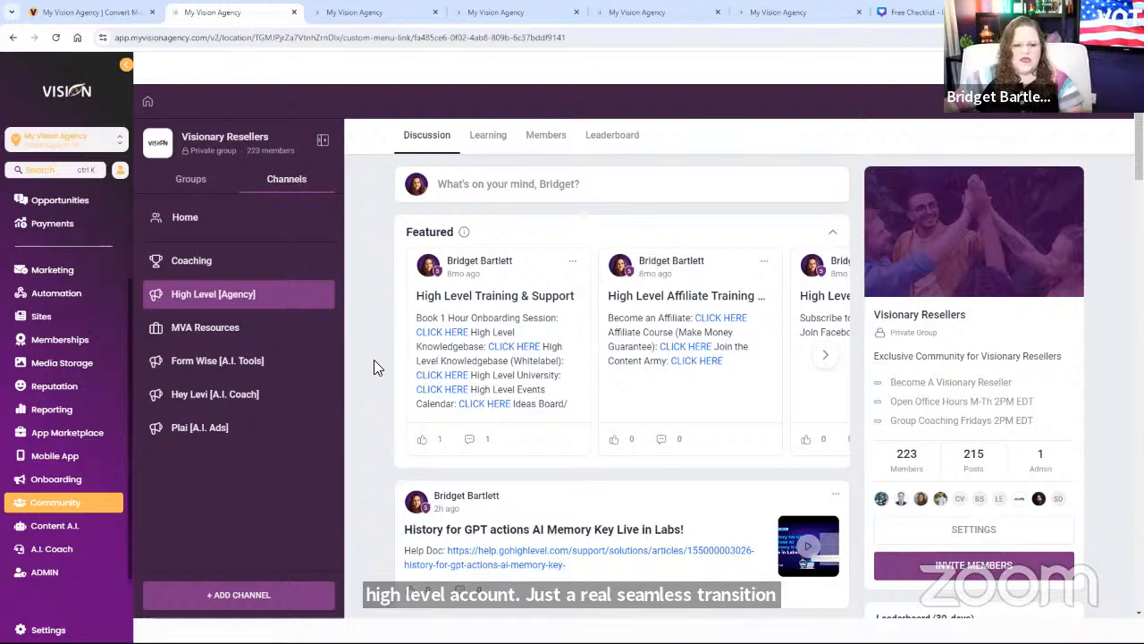
scroll(363, 352, "down", 5)
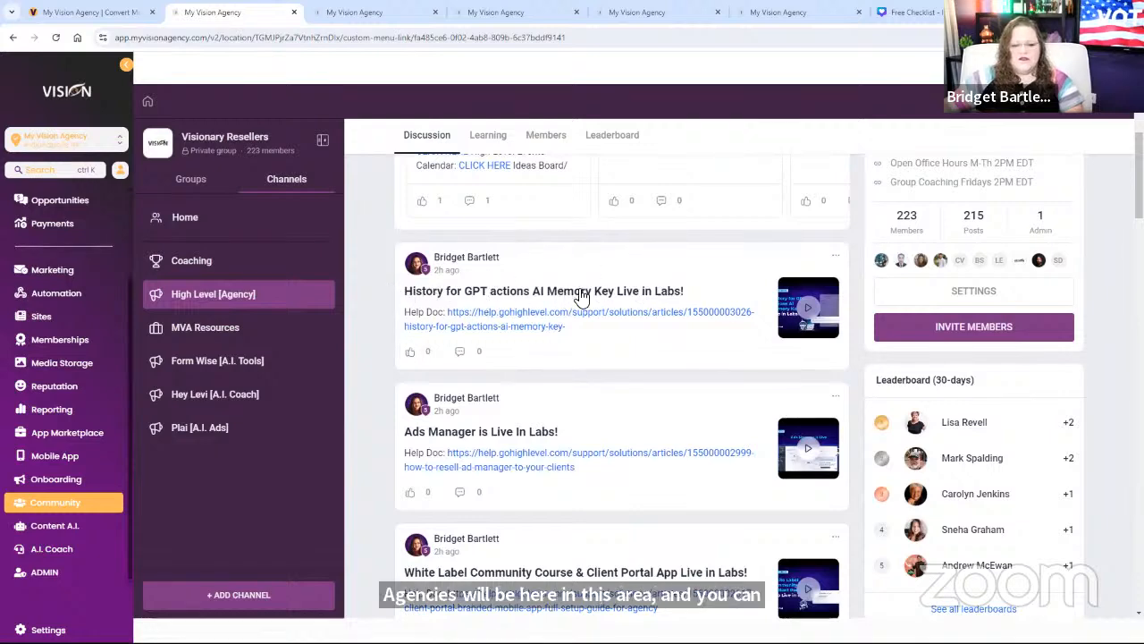
left_click(673, 295)
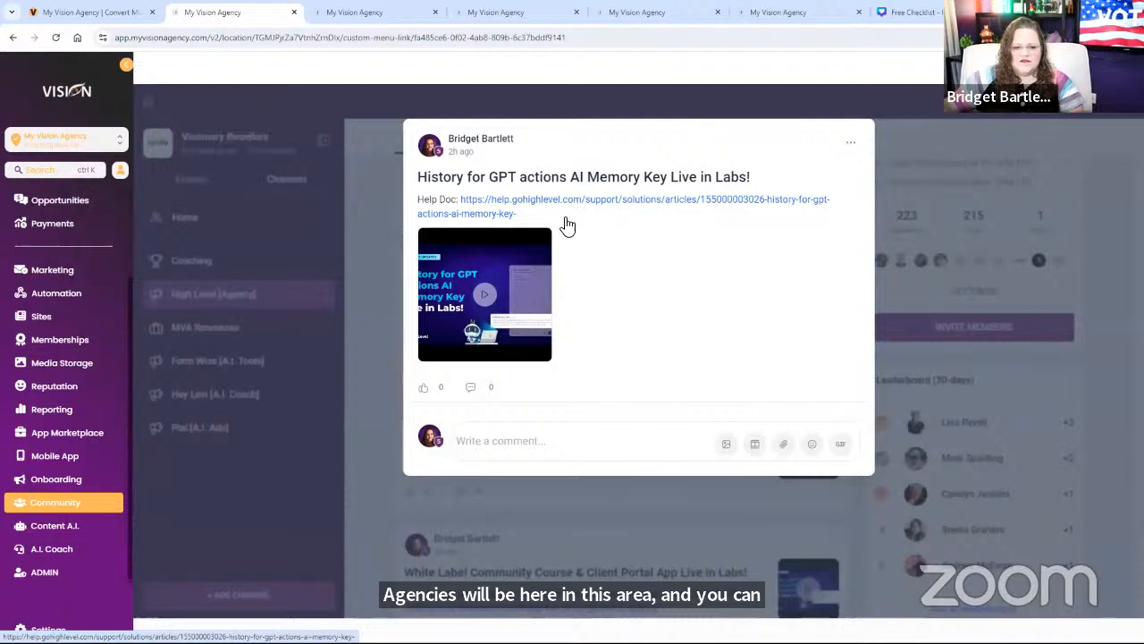
left_click_drag(416, 177, 769, 177)
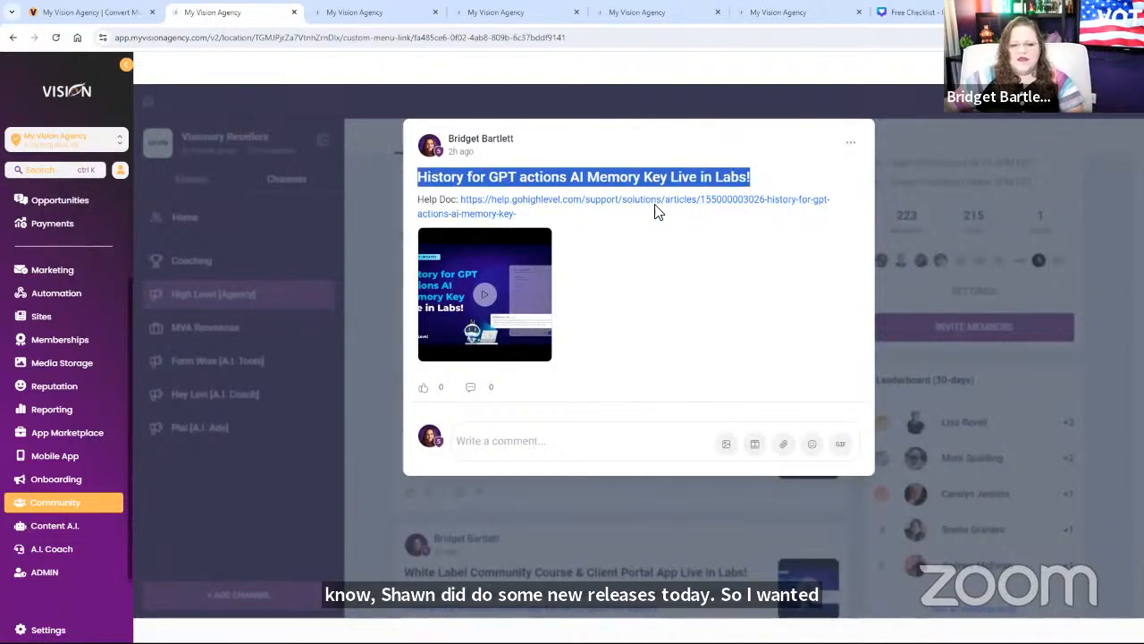
left_click(487, 295)
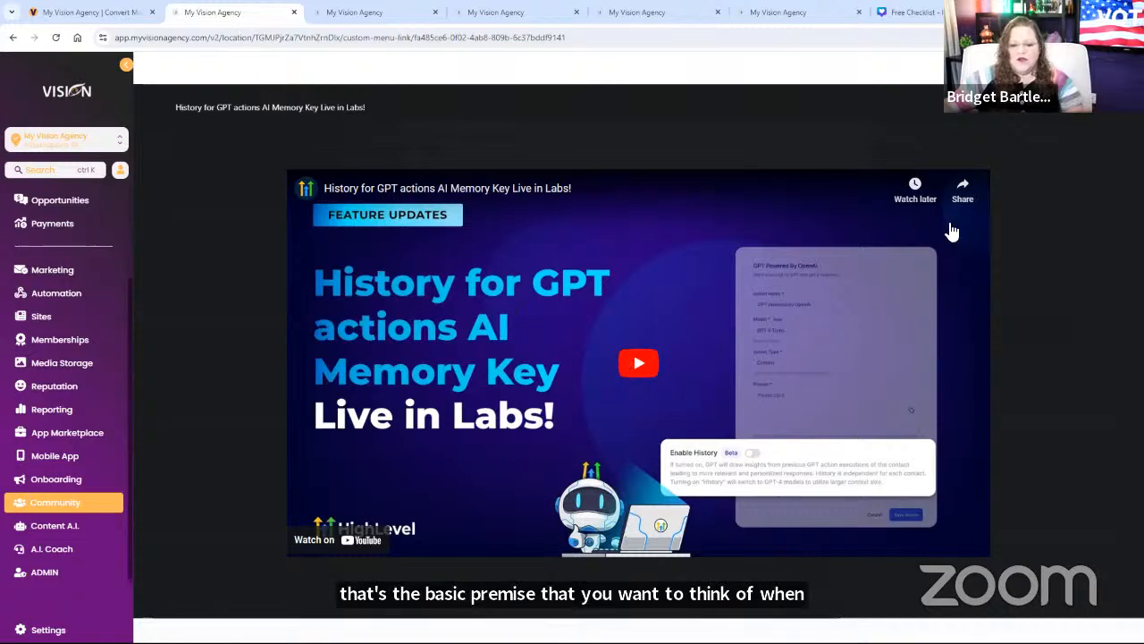
left_click(1102, 116)
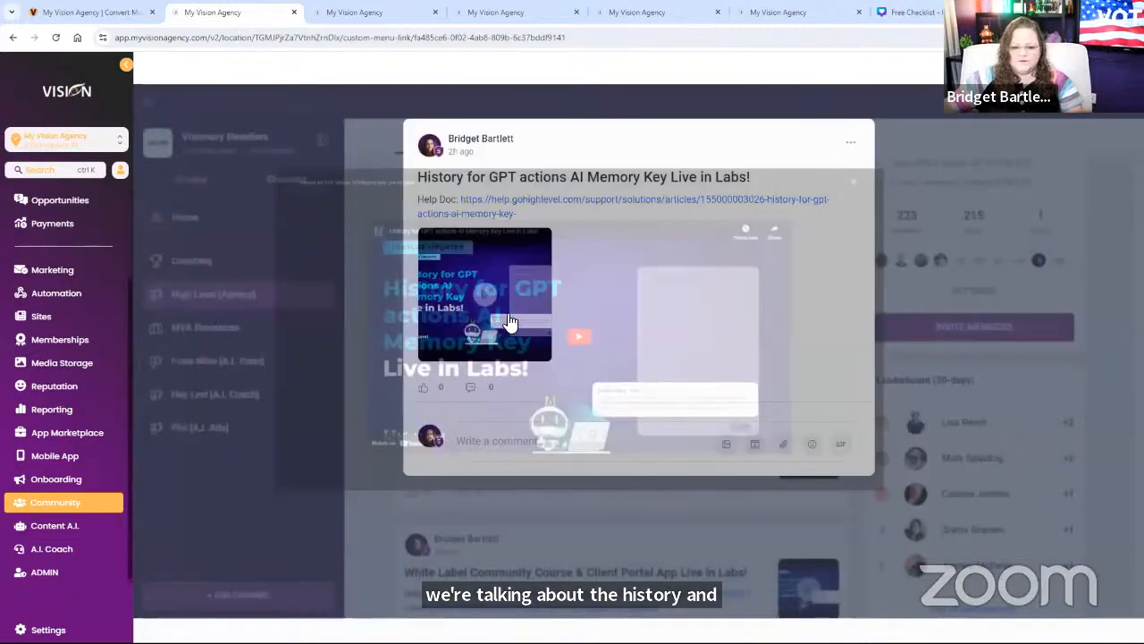
left_click(479, 295)
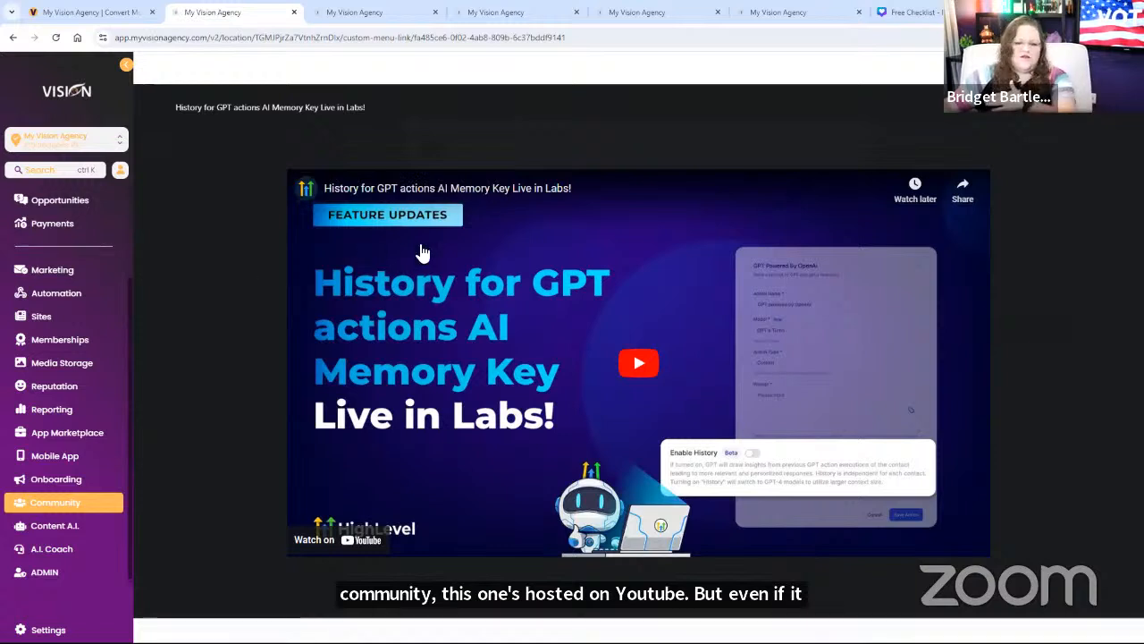
left_click(639, 376)
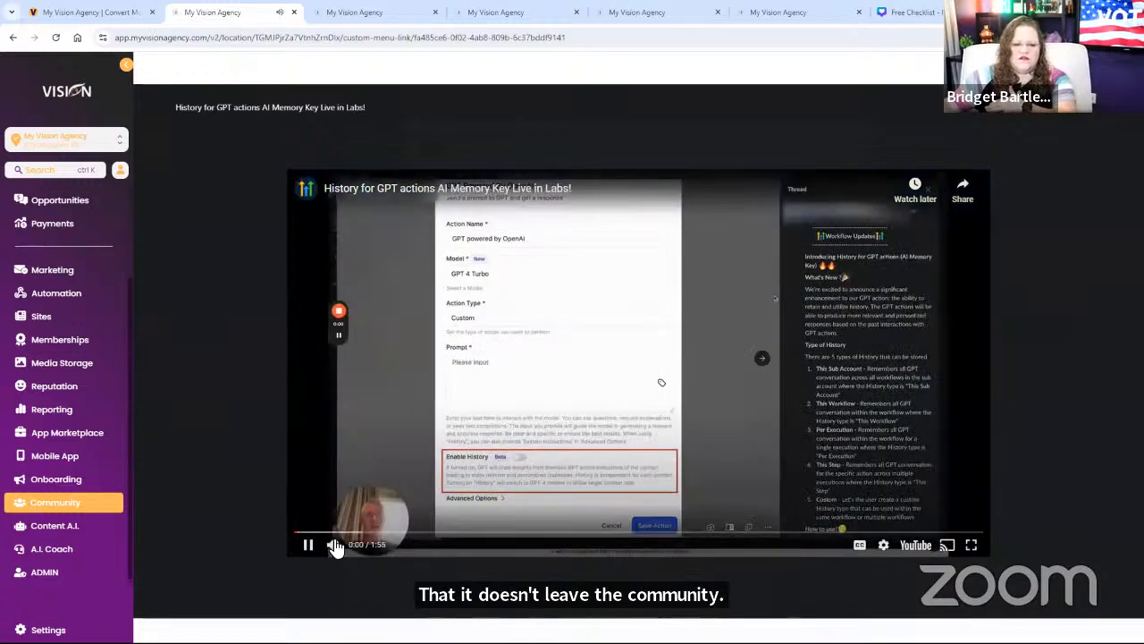
left_click(333, 544)
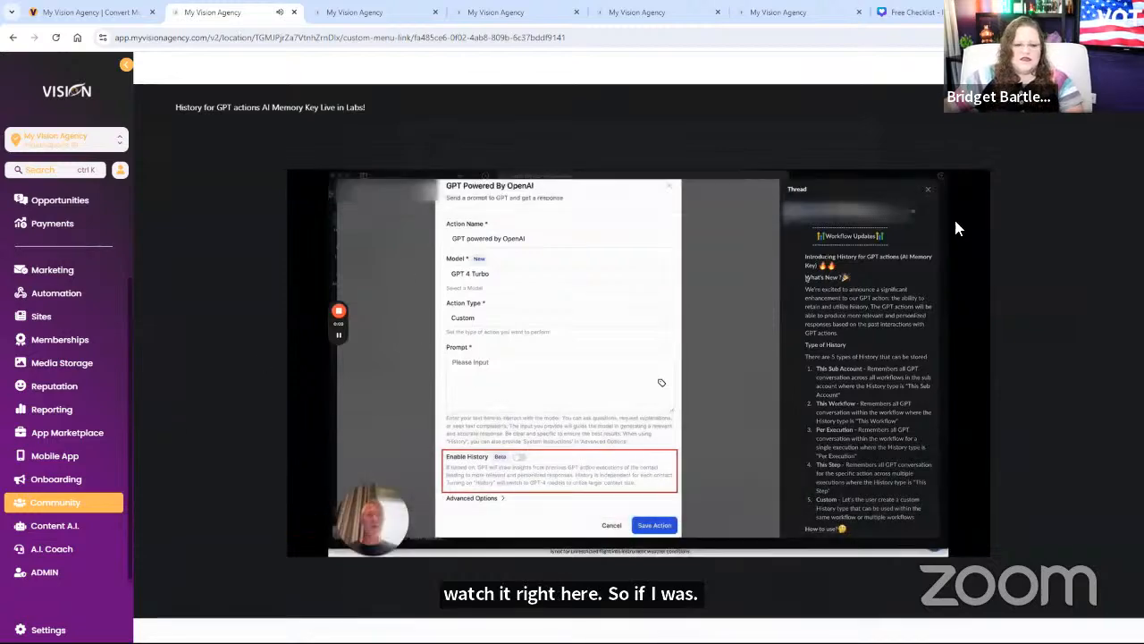
left_click(1089, 119)
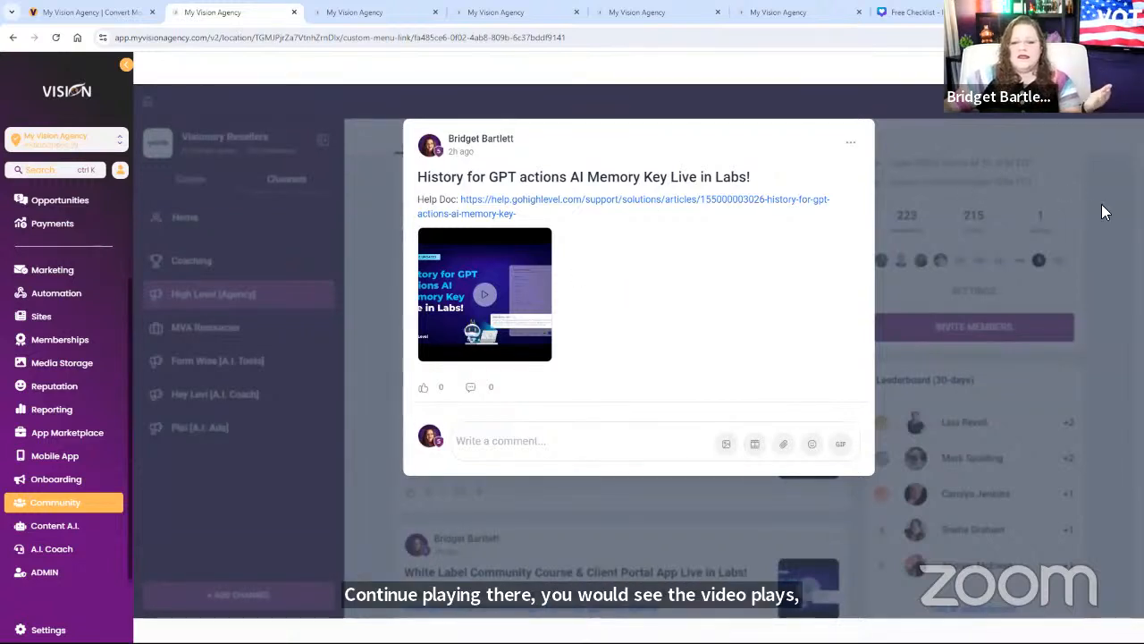
left_click(997, 247)
scroll(536, 384, "down", 3)
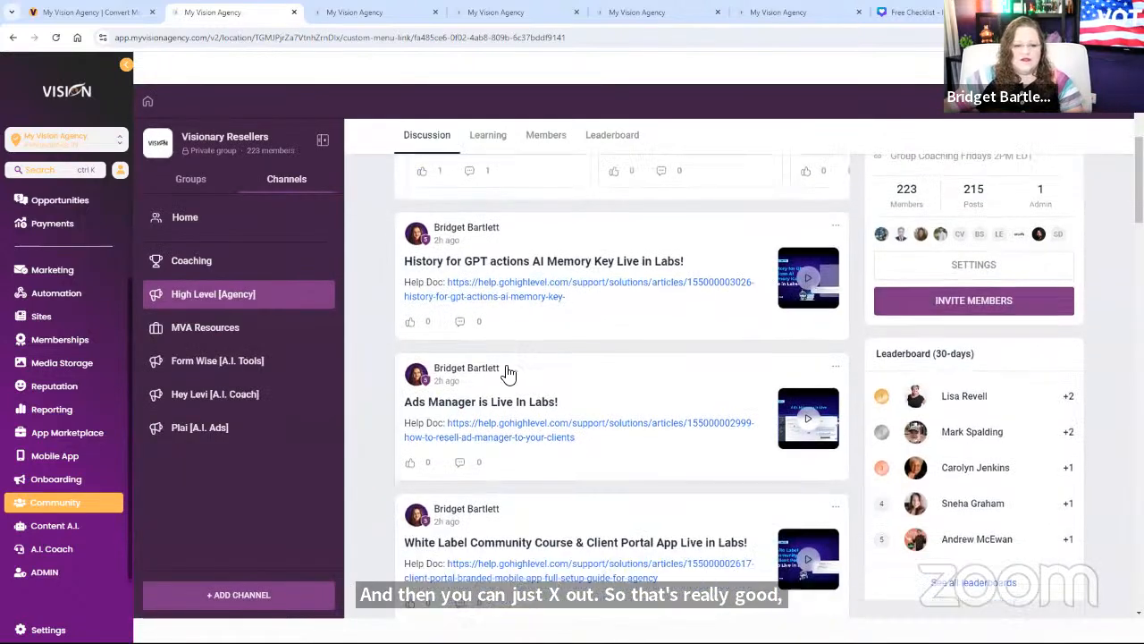
Step: Open the 'Ads Manager is Live In Labs!' post and switch to the Marketing > Ad Manager tab
left_click(498, 319)
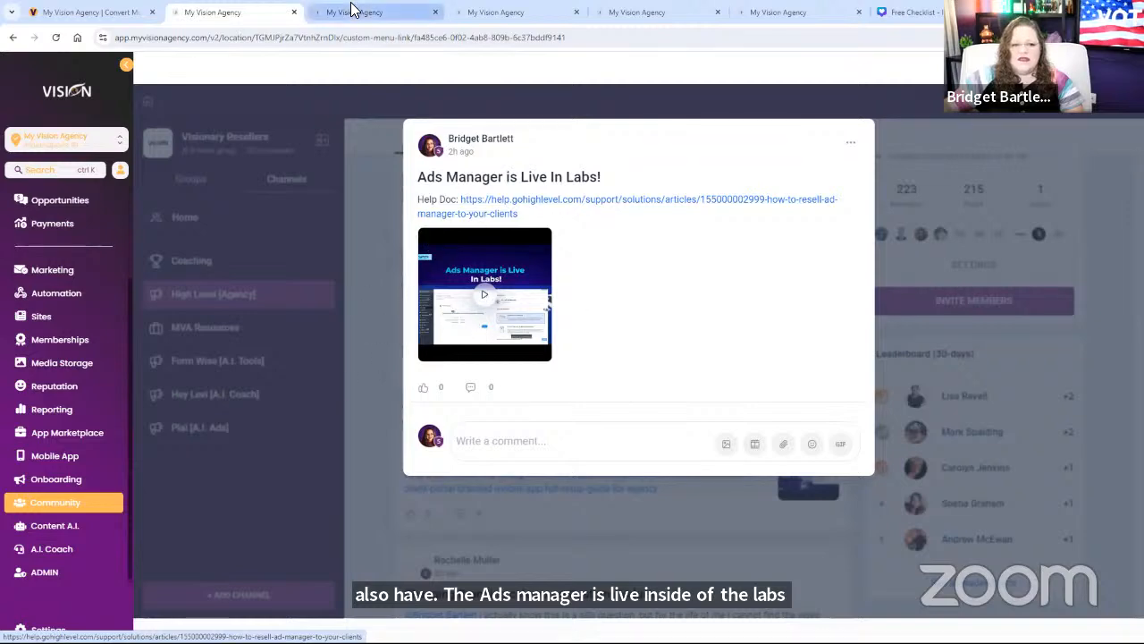
left_click(378, 13)
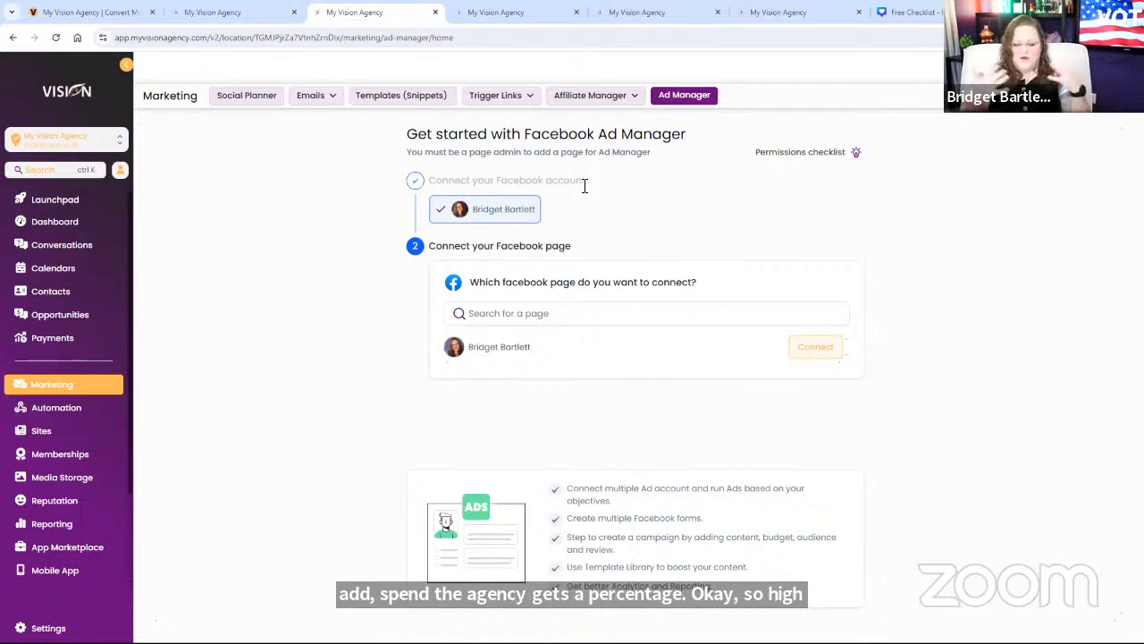
left_click(224, 12)
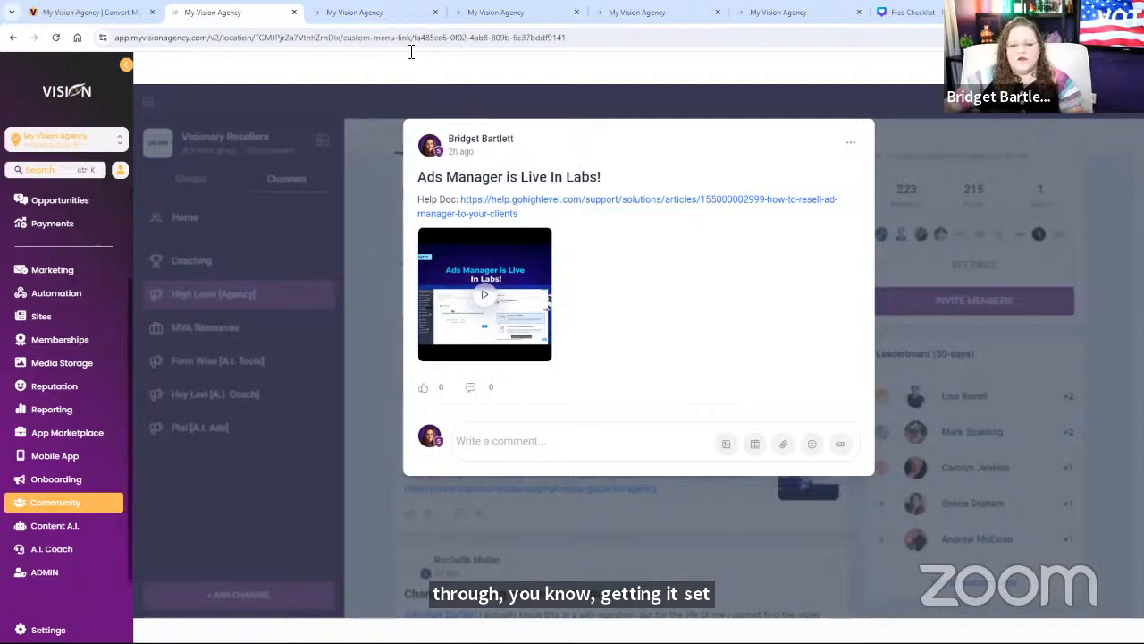
left_click(368, 12)
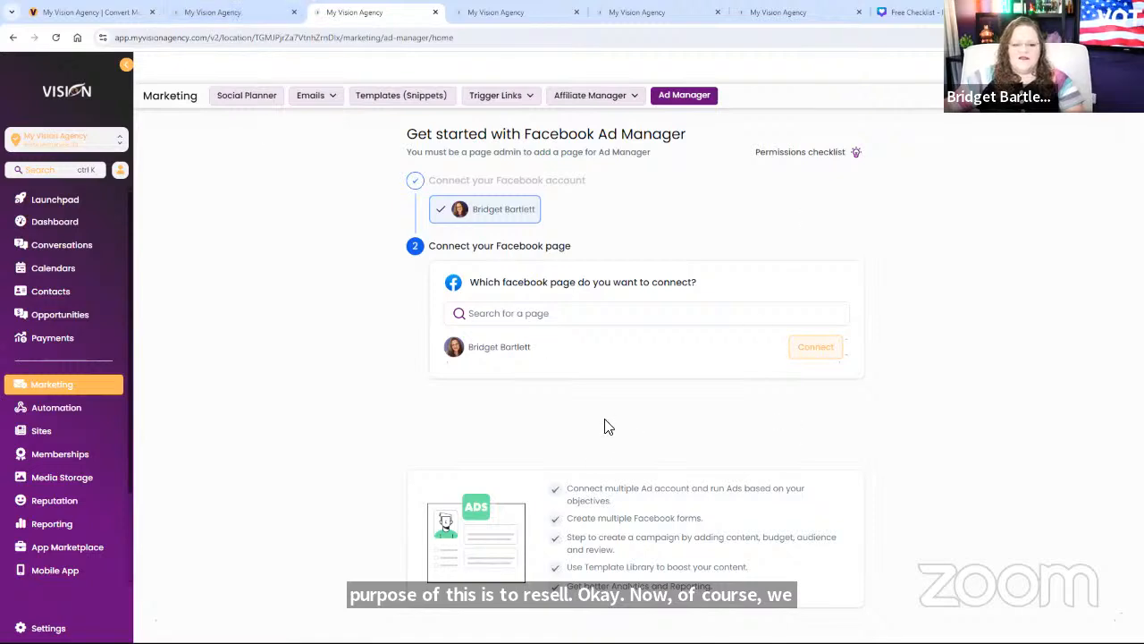
left_click(204, 16)
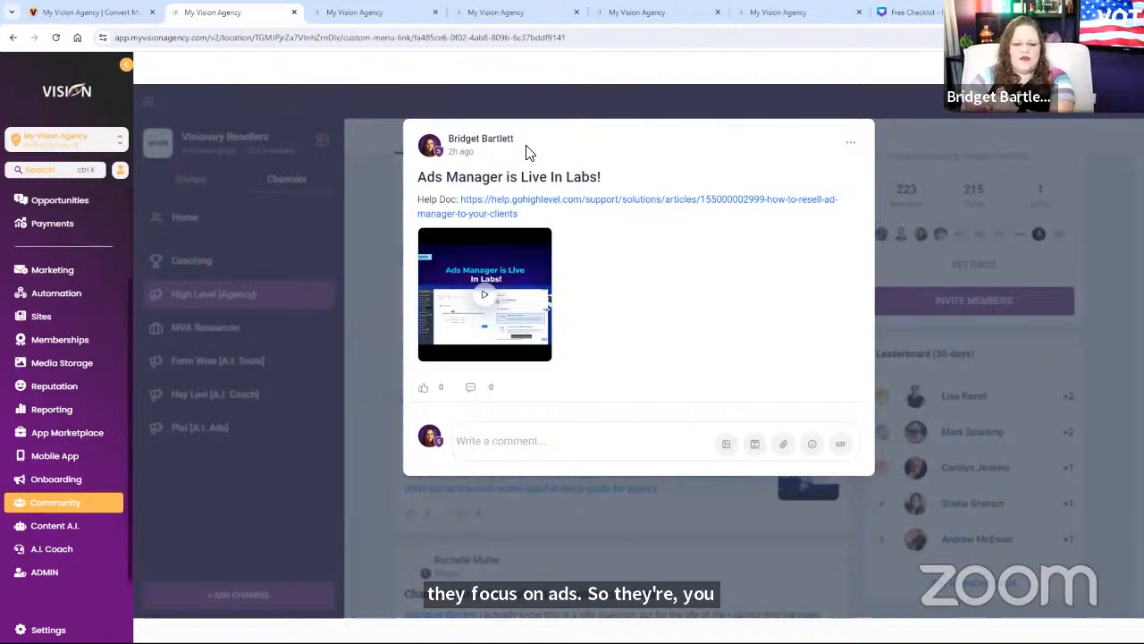
Step: Close the Ads Manager post and open the White Label Community Course post
left_click(367, 217)
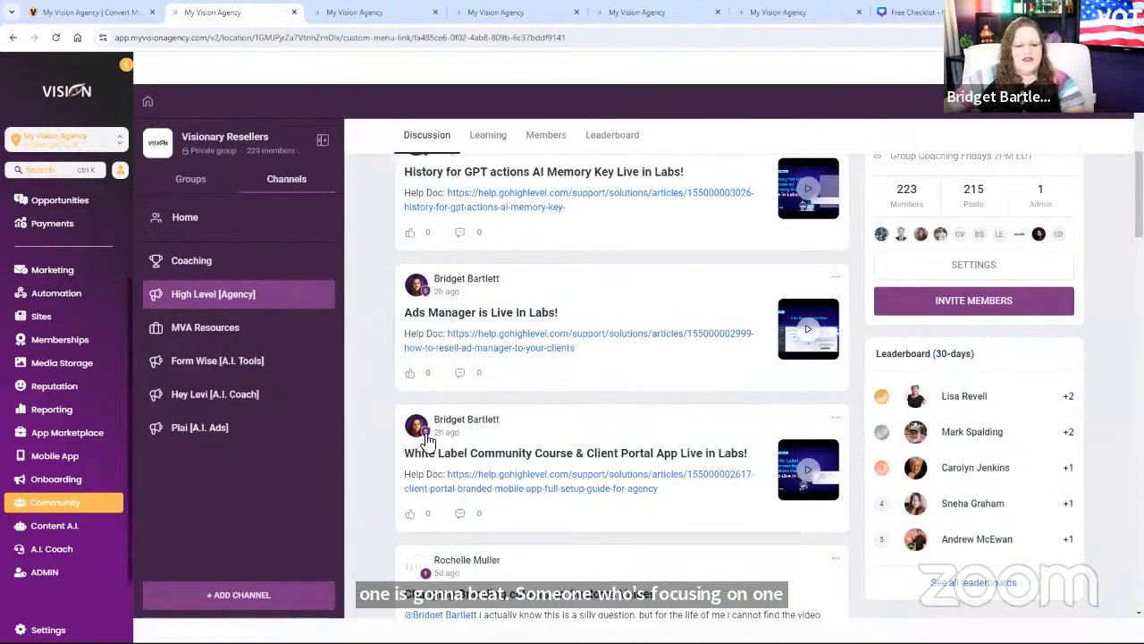
scroll(686, 481, "down", 2)
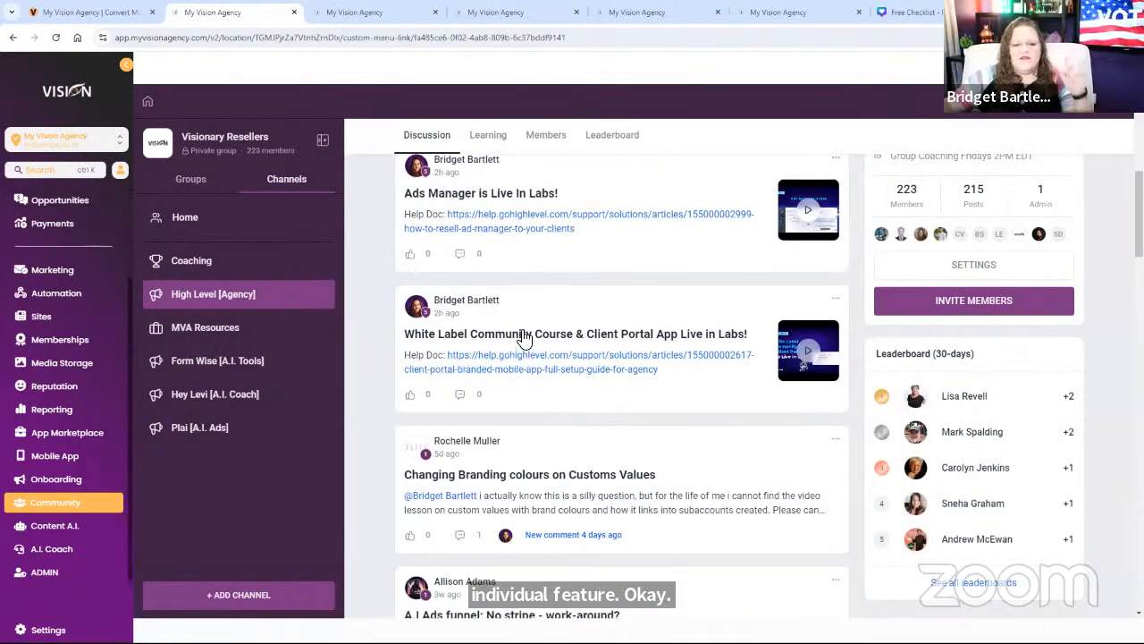
left_click(525, 337)
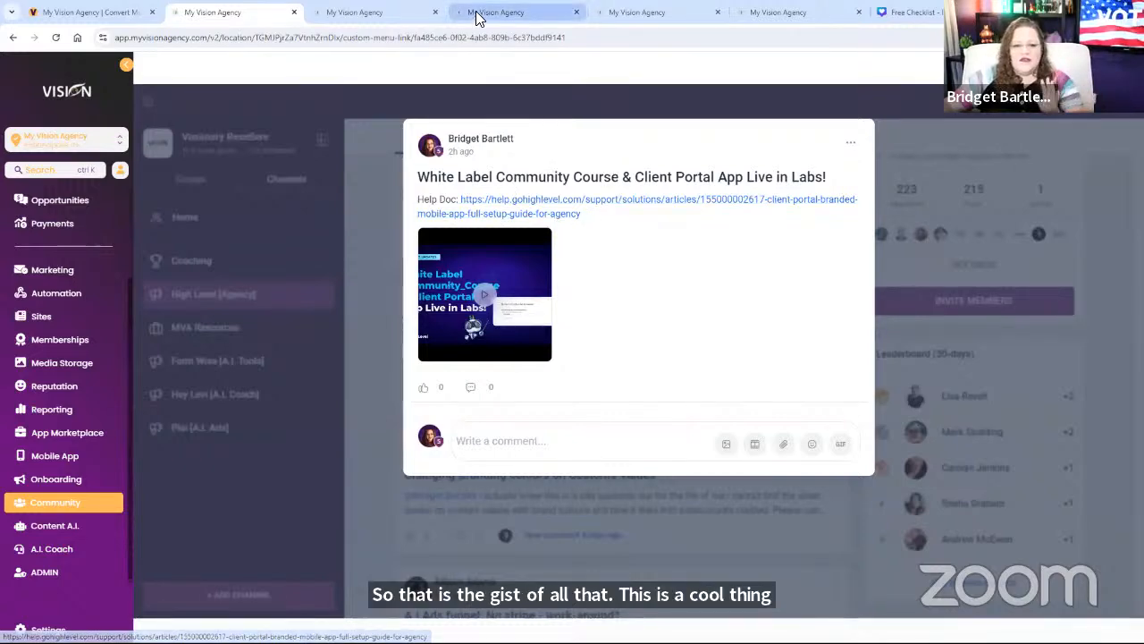
Step: Switch to the Sites > Client Portal > Branded App tab and scroll through it
left_click(512, 12)
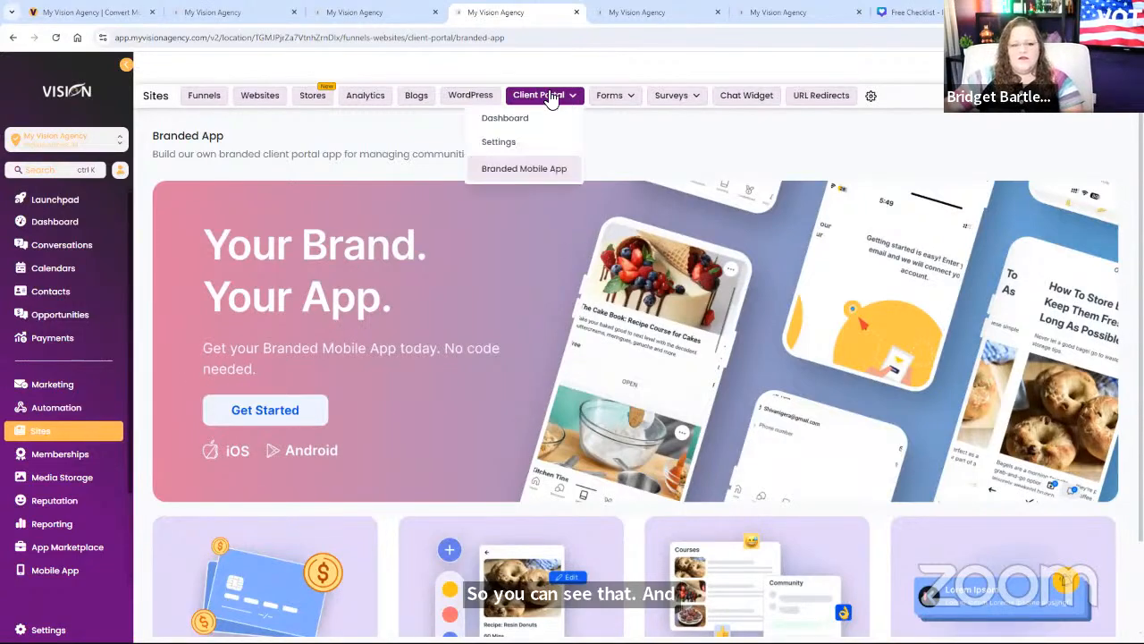
scroll(480, 417, "down", 1)
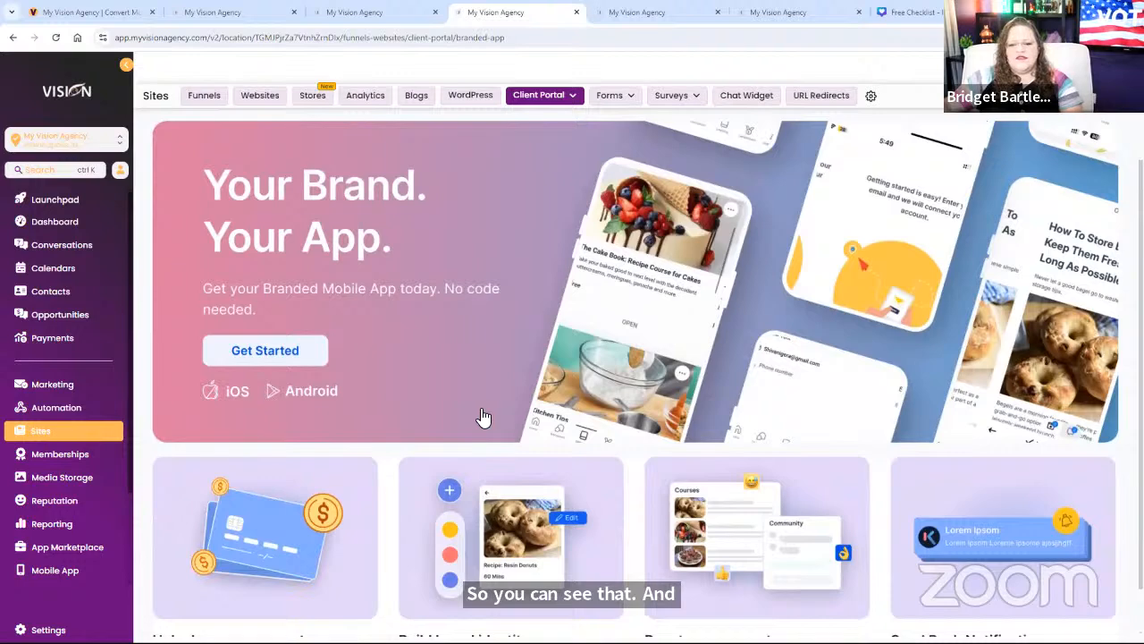
scroll(480, 416, "up", 1)
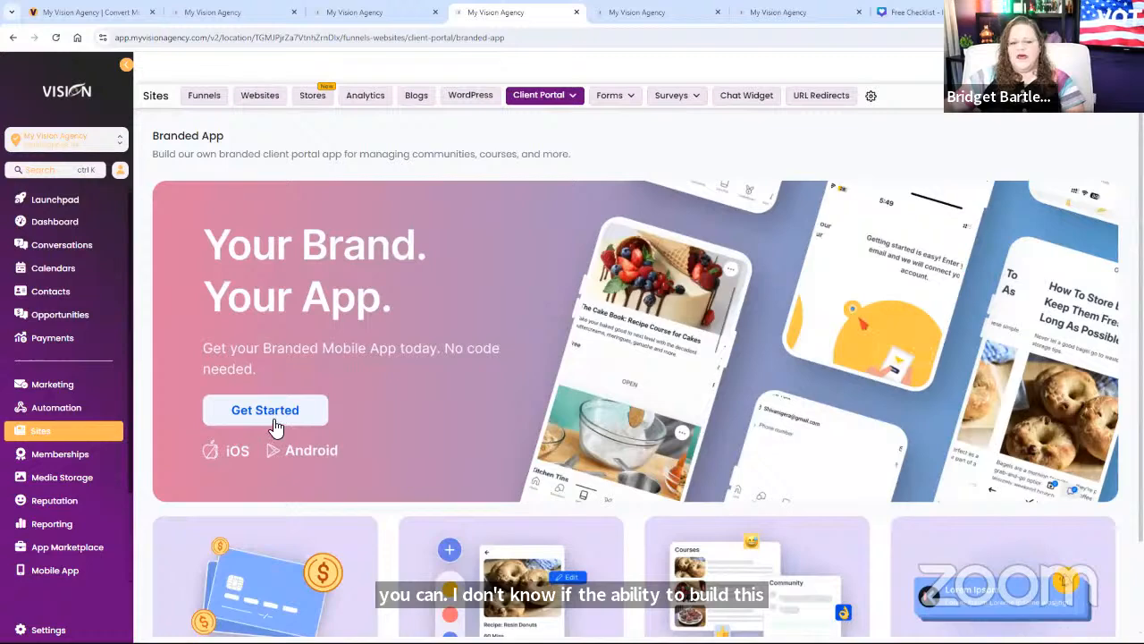
Step: Start the $79/month Branded Mobile App subscription, then return to the High Level [Agency] feed
left_click(524, 366)
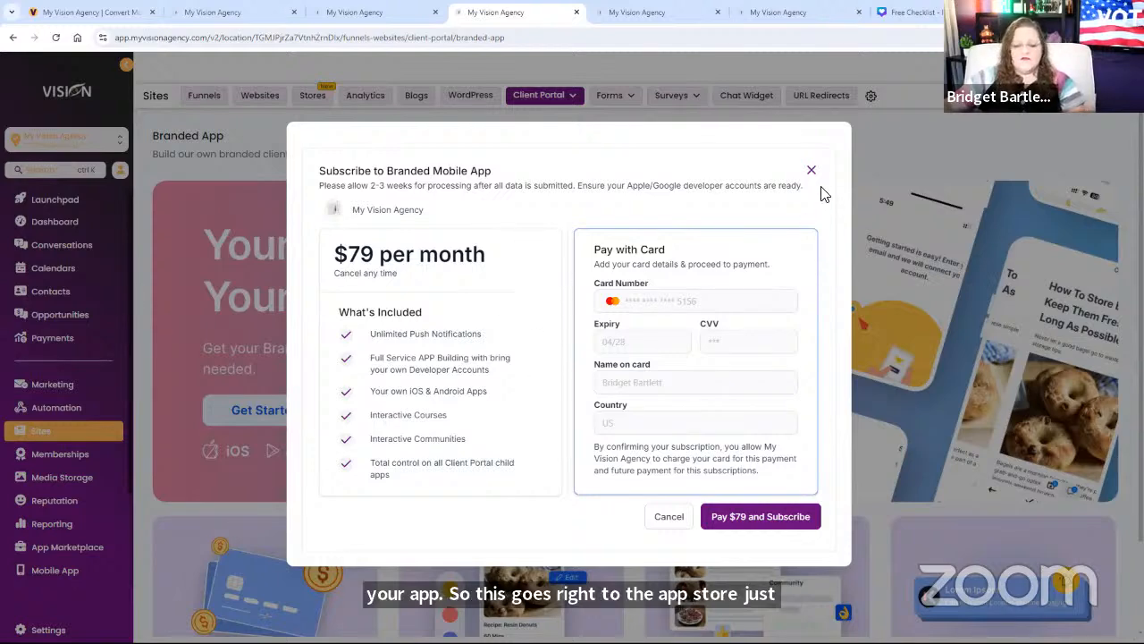
left_click(215, 22)
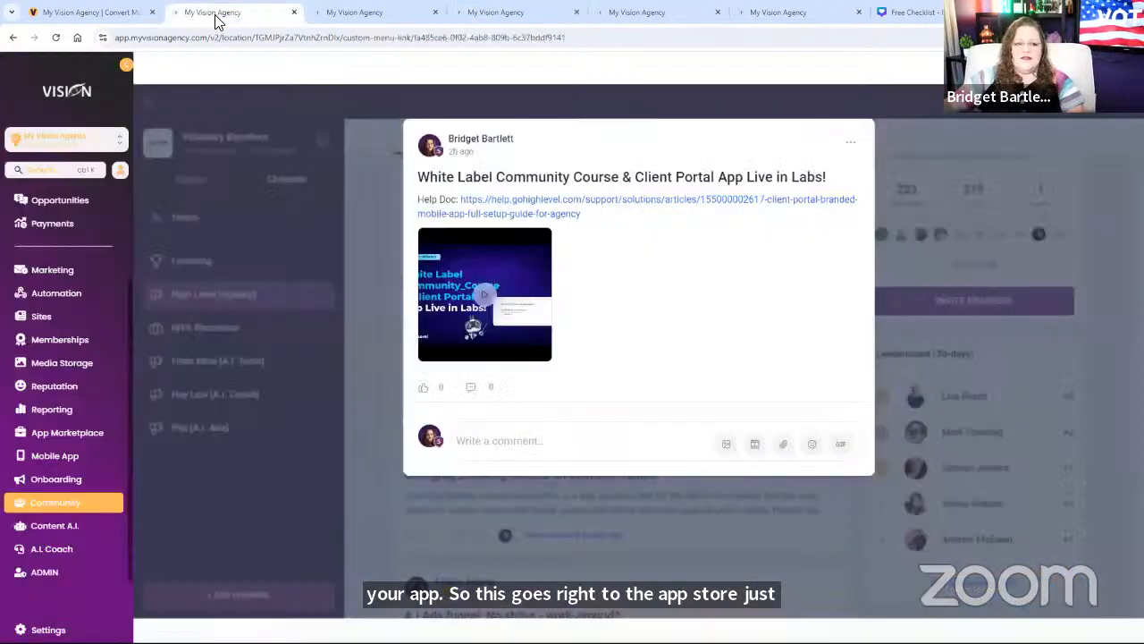
left_click(704, 93)
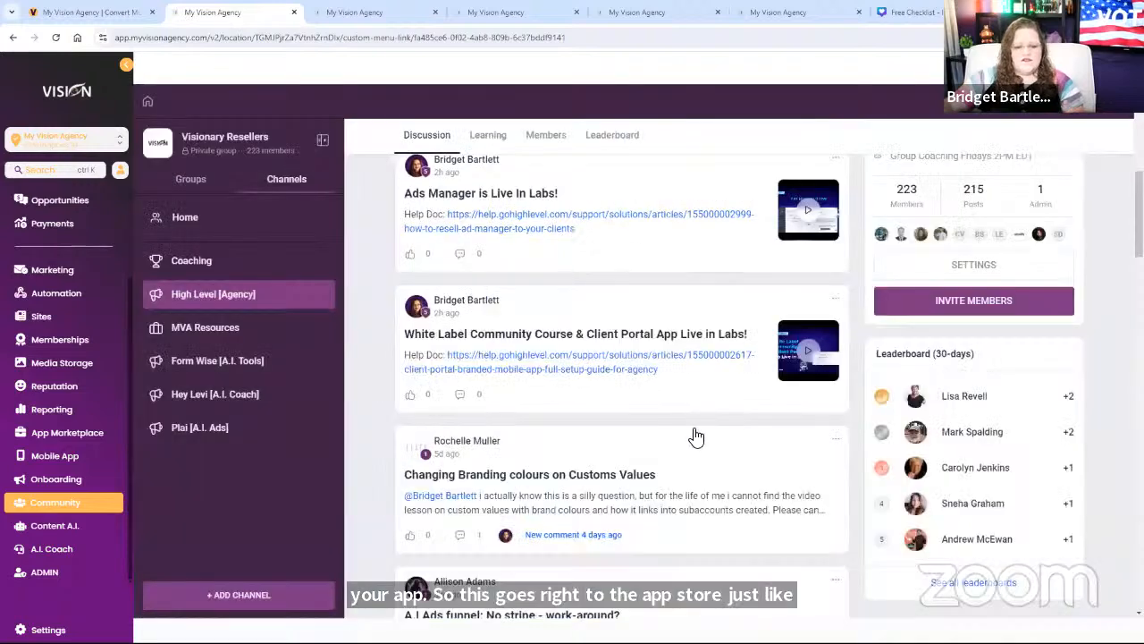
scroll(692, 434, "down", 3)
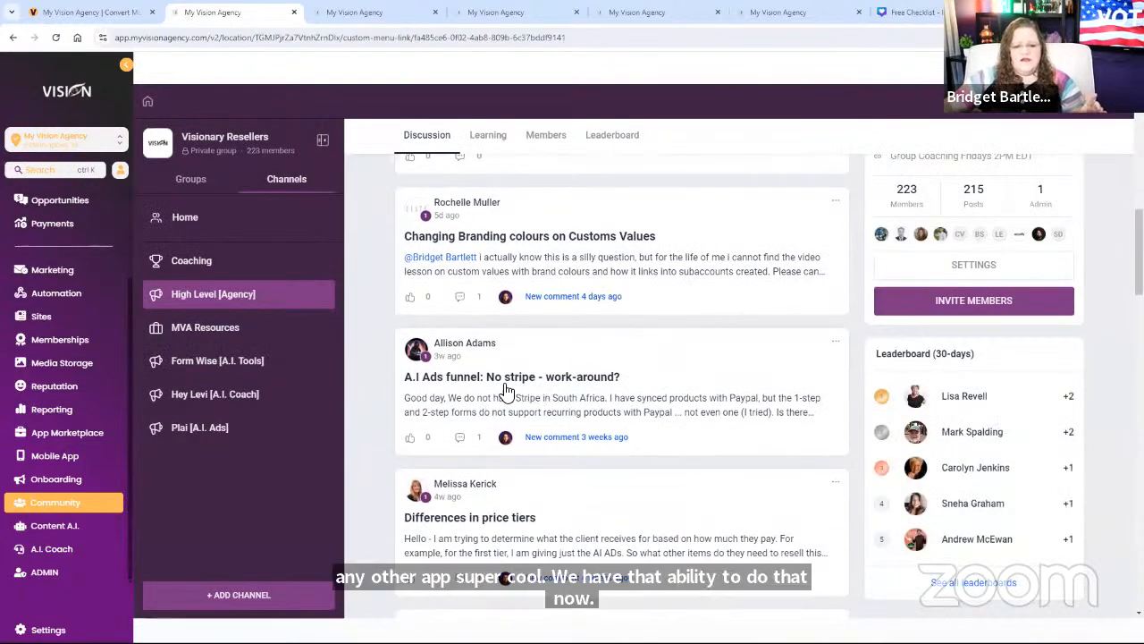
scroll(329, 387, "down", 1)
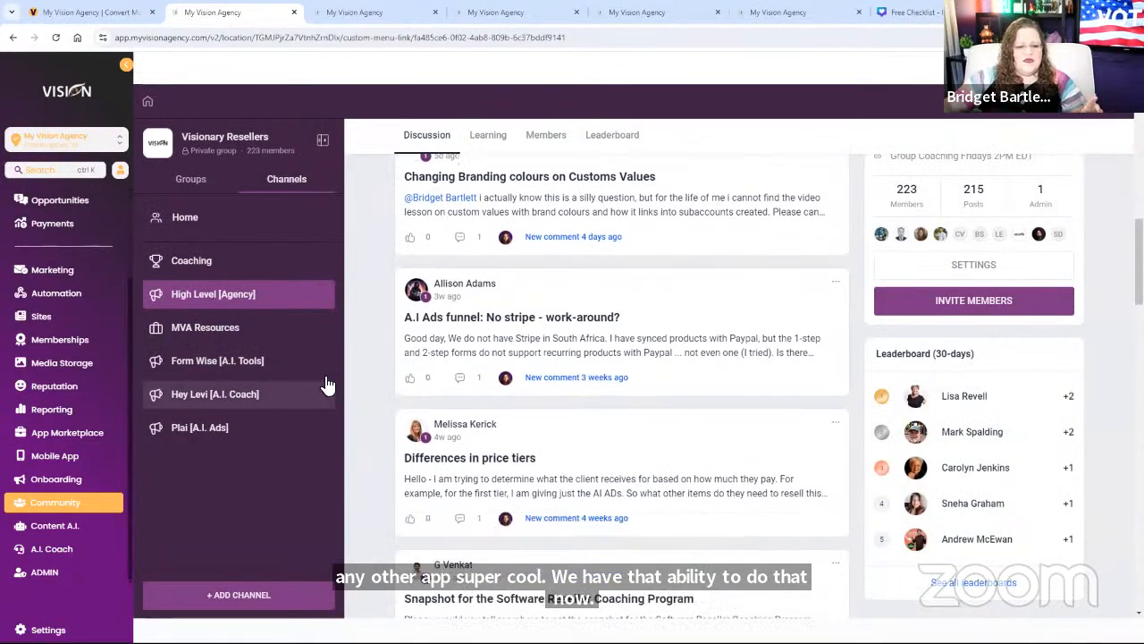
Step: Read the Form Wise [A.I. Tools] live internet search post, then open the empty Hey Levi [A.I. Coach] channel
left_click(202, 362)
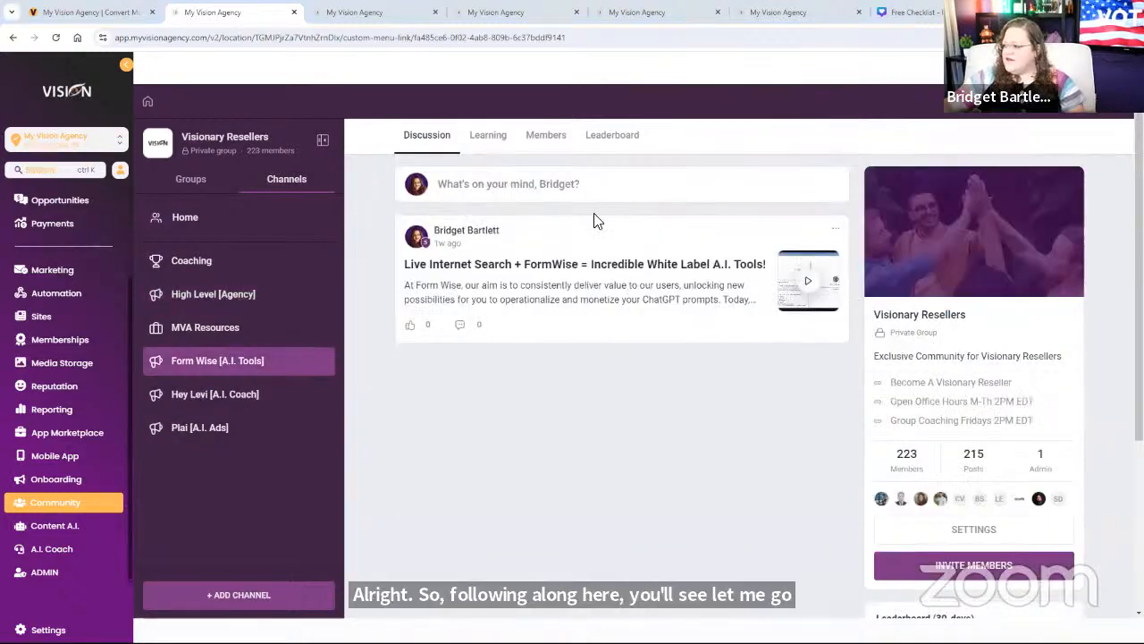
left_click(563, 282)
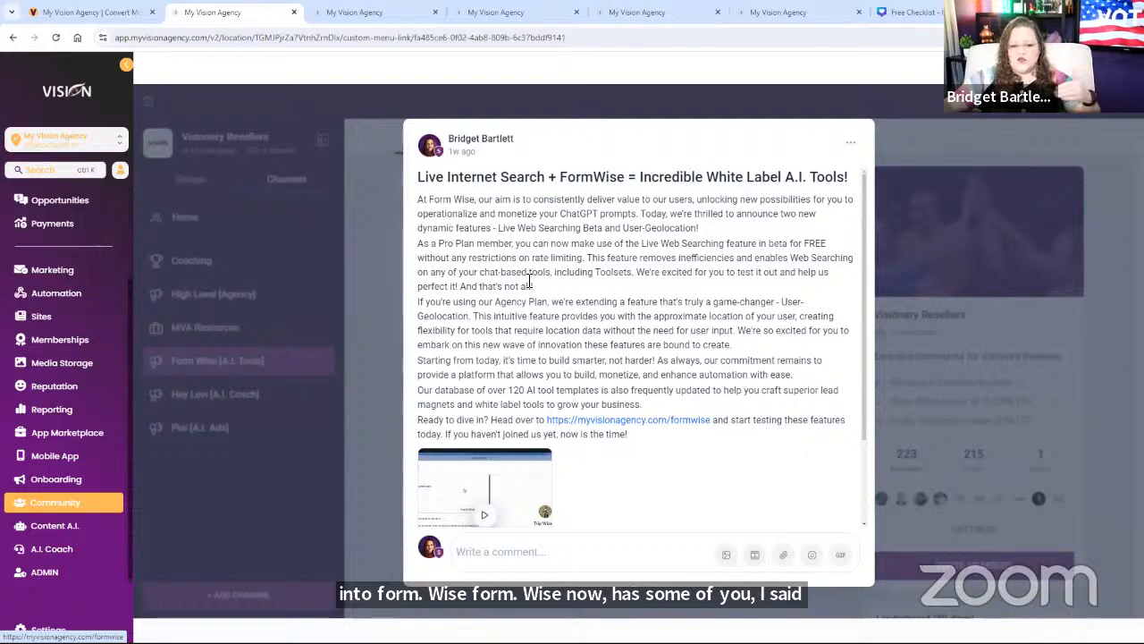
scroll(458, 347, "down", 2)
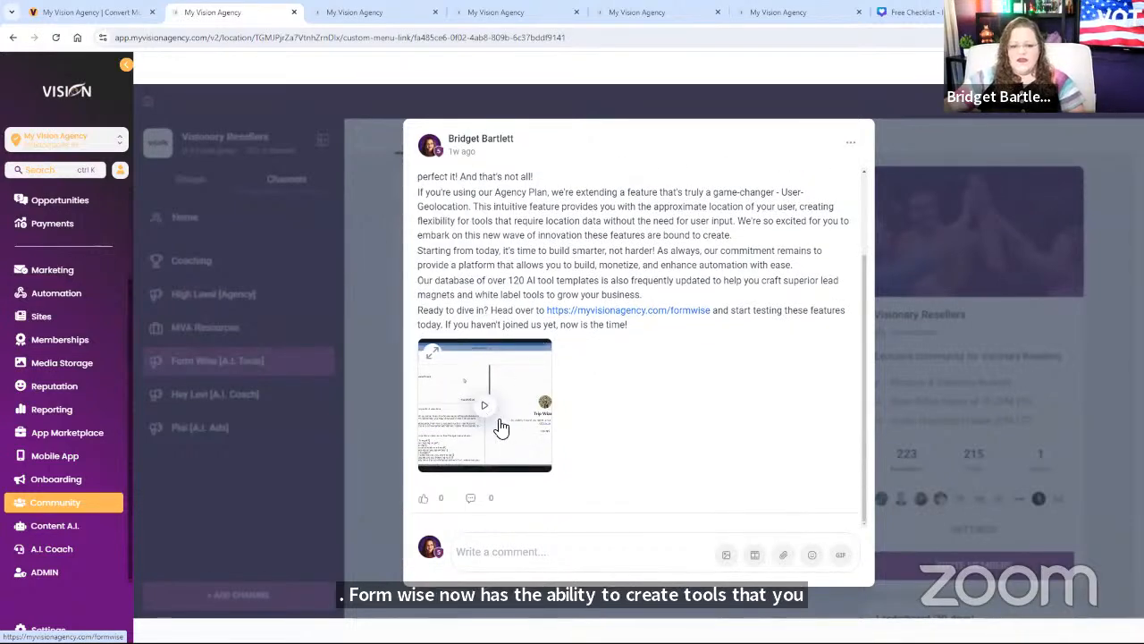
scroll(677, 306, "up", 3)
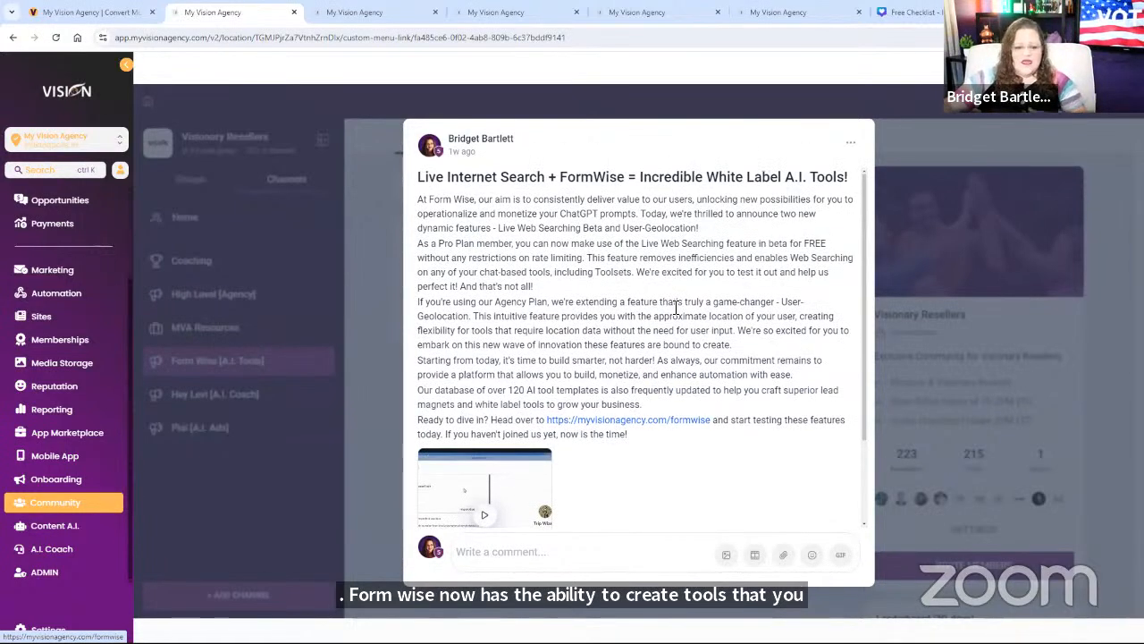
left_click(374, 327)
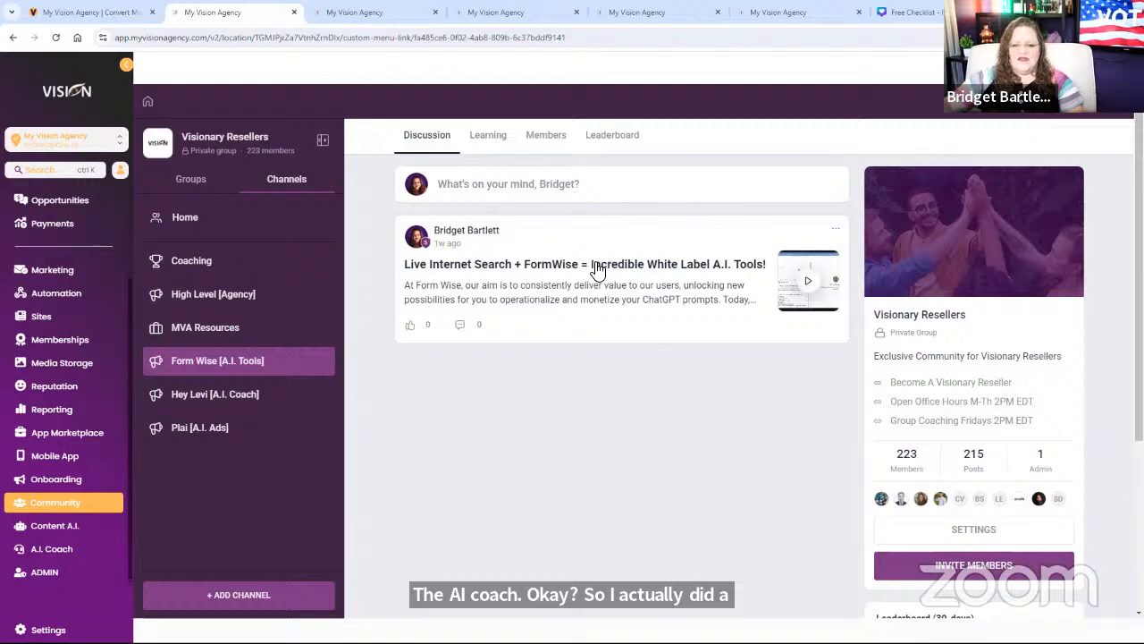
left_click(237, 402)
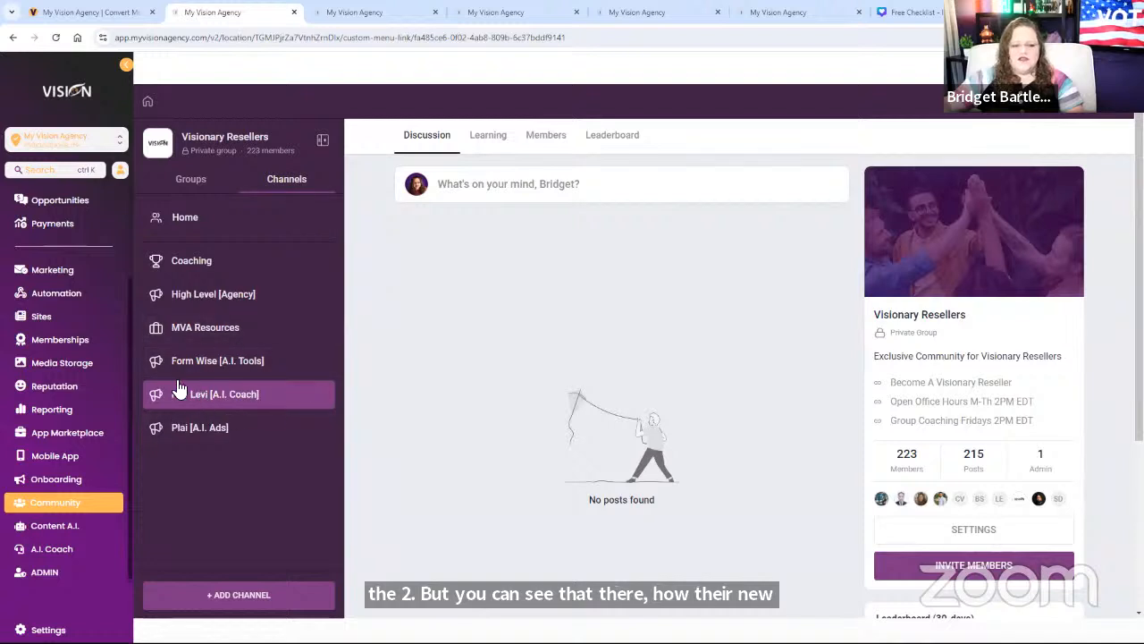
Step: In the Plai [A.I. Ads] channel, read and close the new Facebook features post
left_click(219, 436)
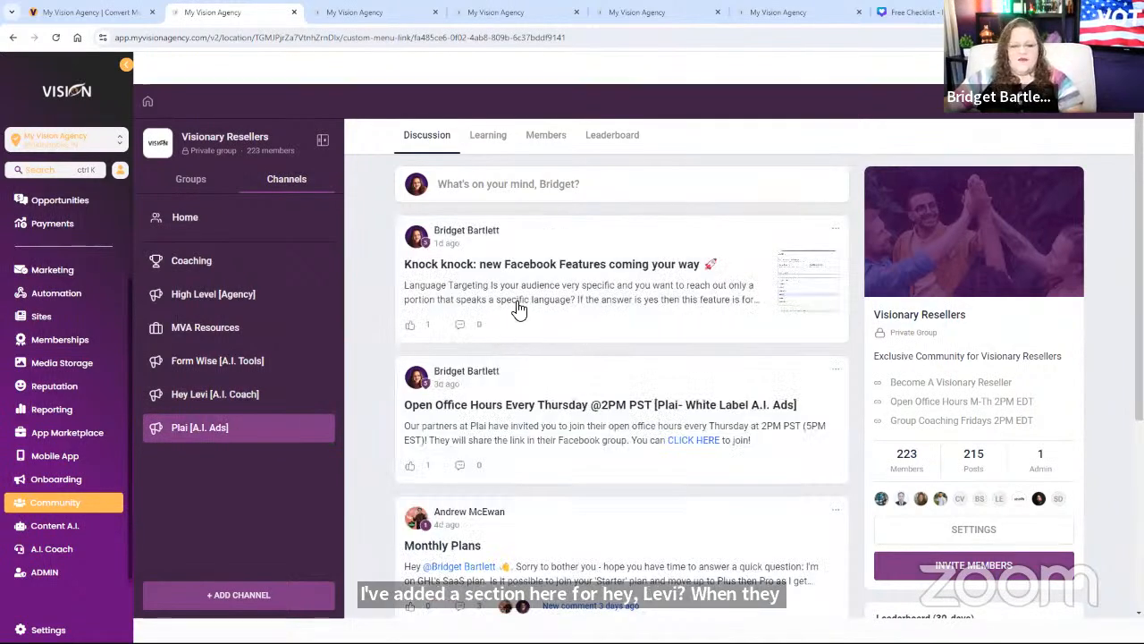
left_click(590, 299)
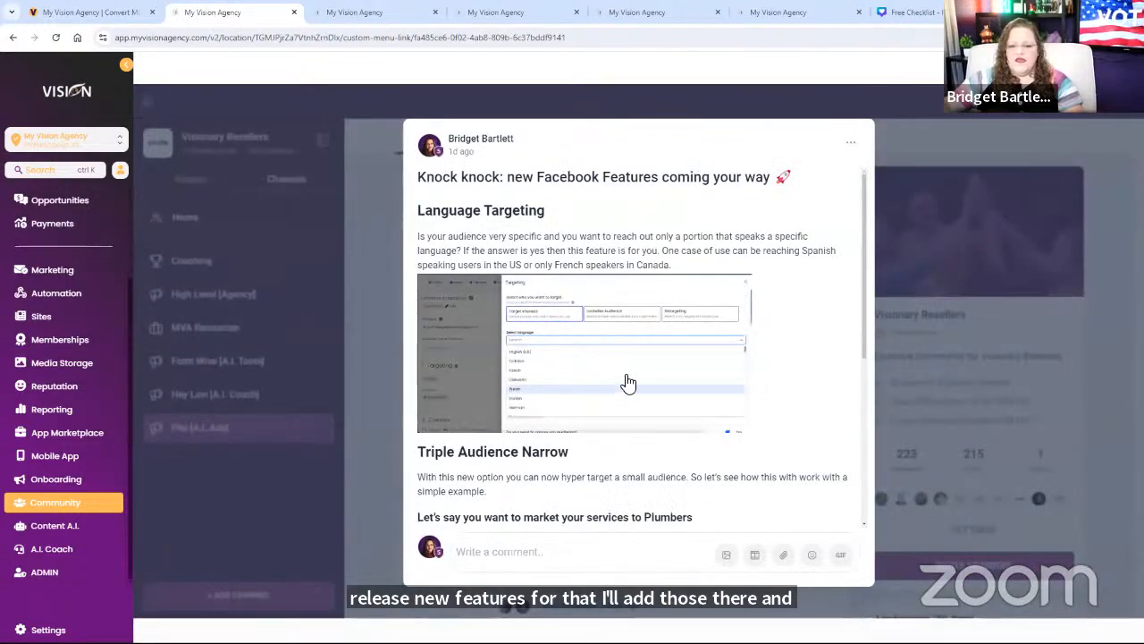
scroll(628, 382, "down", 2)
scroll(590, 406, "down", 3)
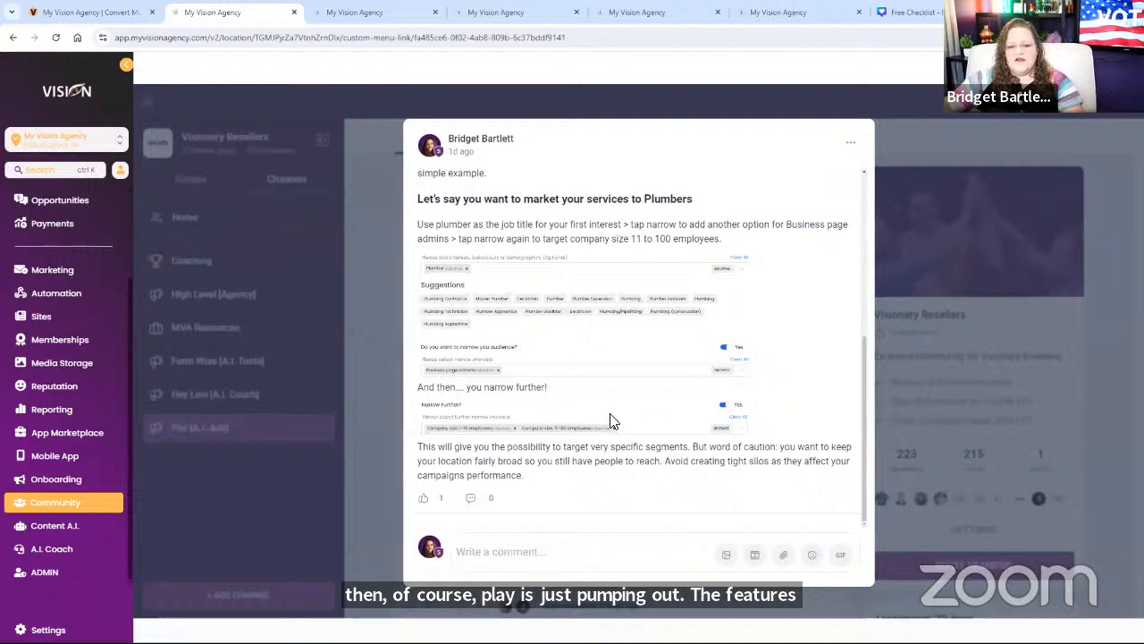
left_click(733, 93)
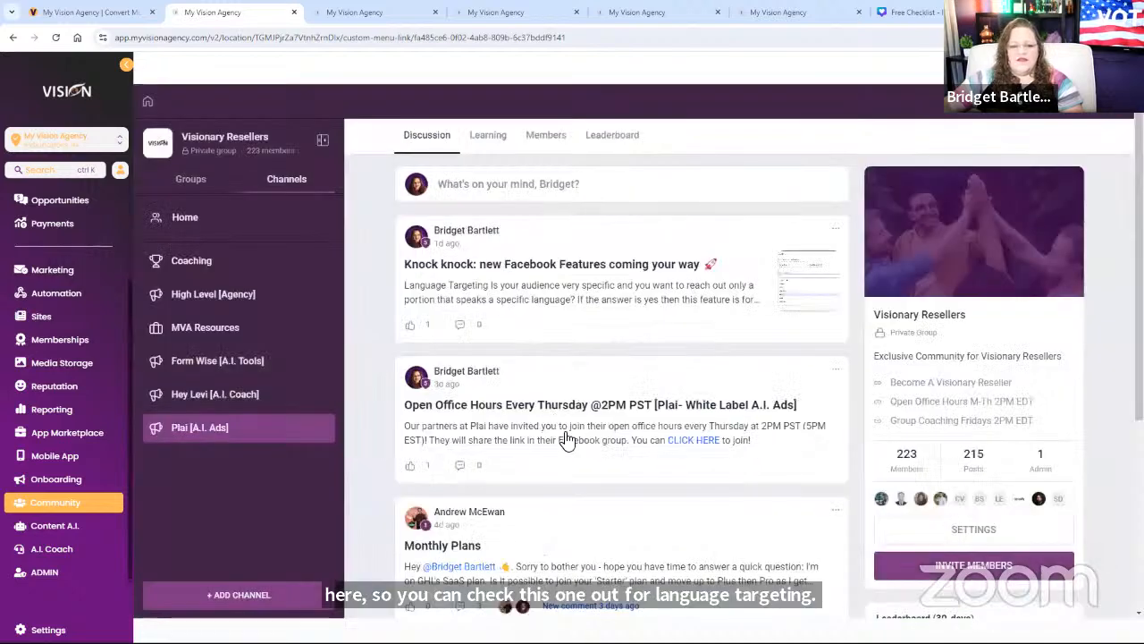
Step: Open and close the Thursday open office hours, Fresh off the Press and LinkedIn Message Ads posts
left_click(563, 438)
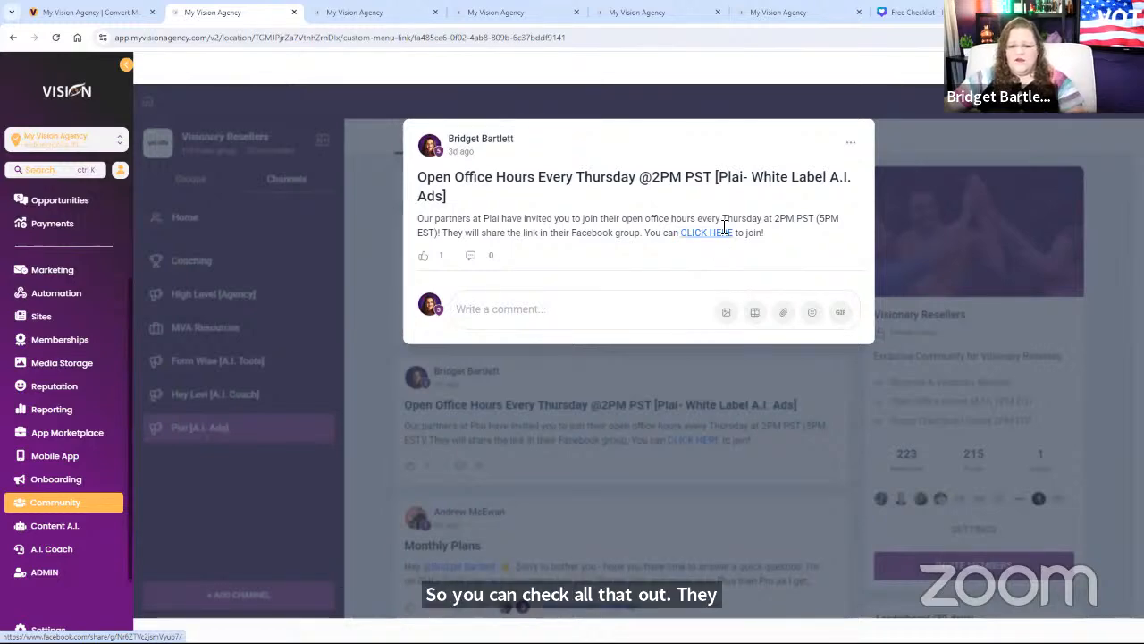
left_click(233, 388)
scroll(576, 458, "down", 1)
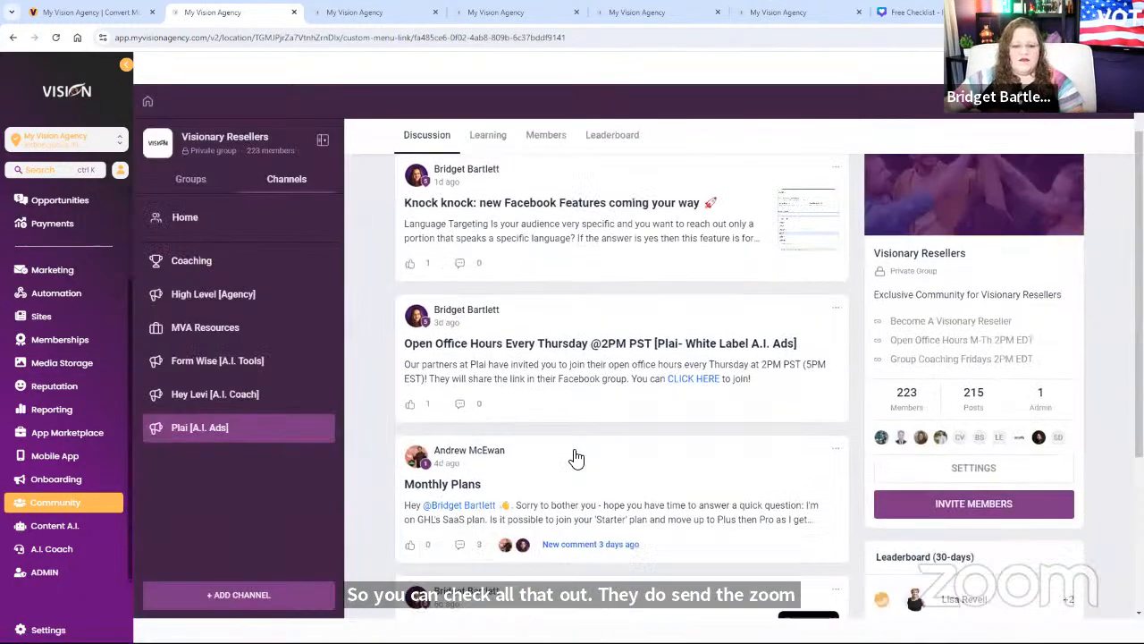
scroll(575, 458, "down", 5)
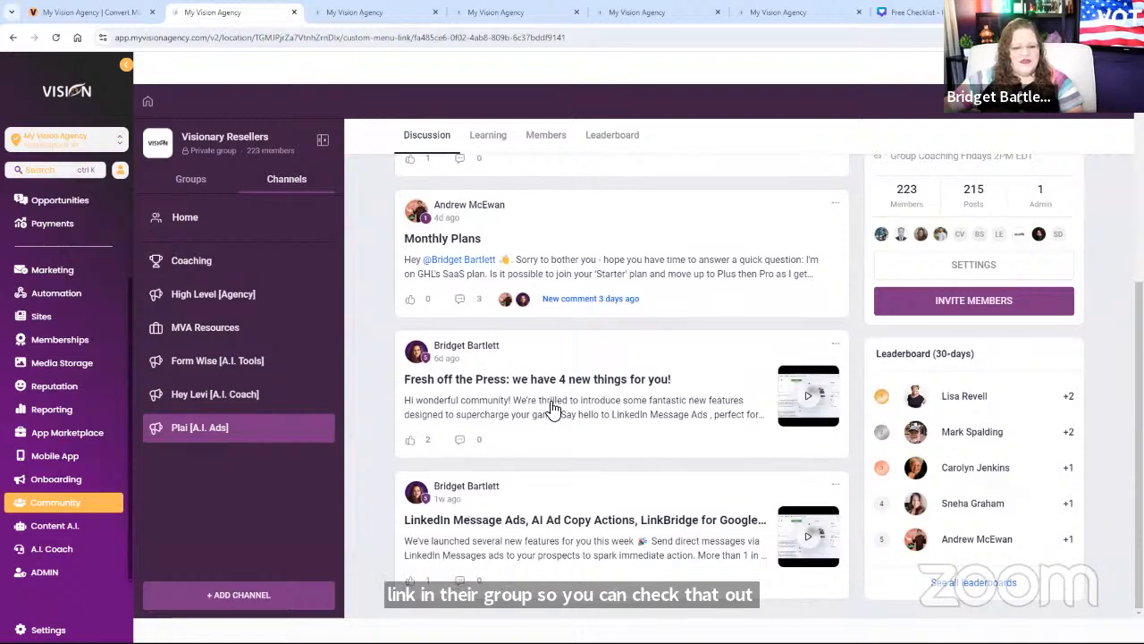
left_click(553, 409)
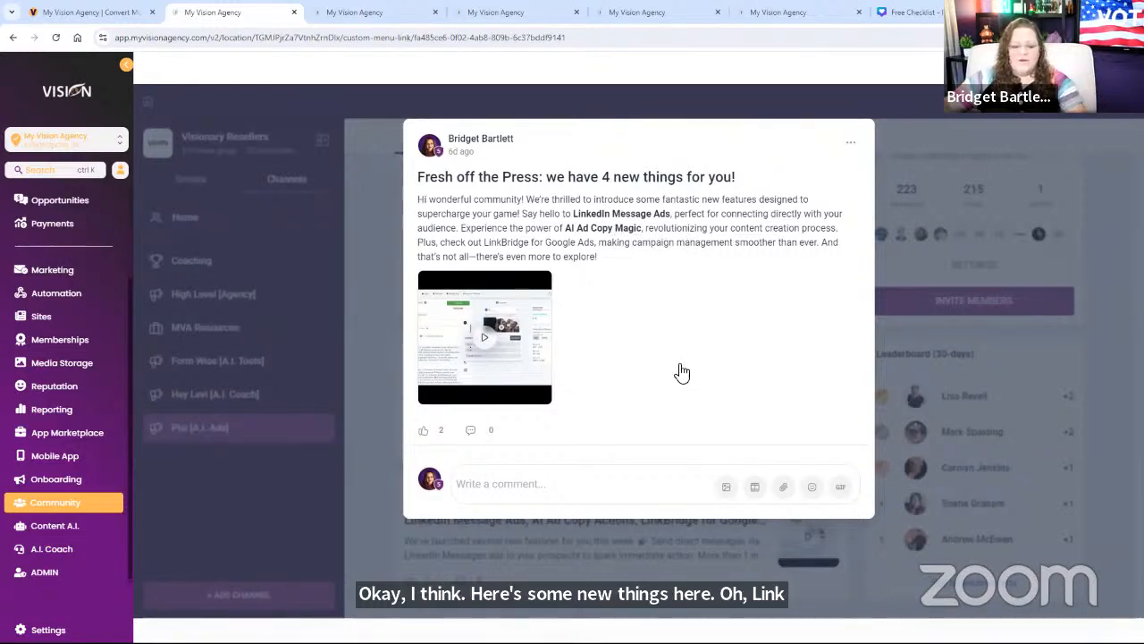
left_click(377, 314)
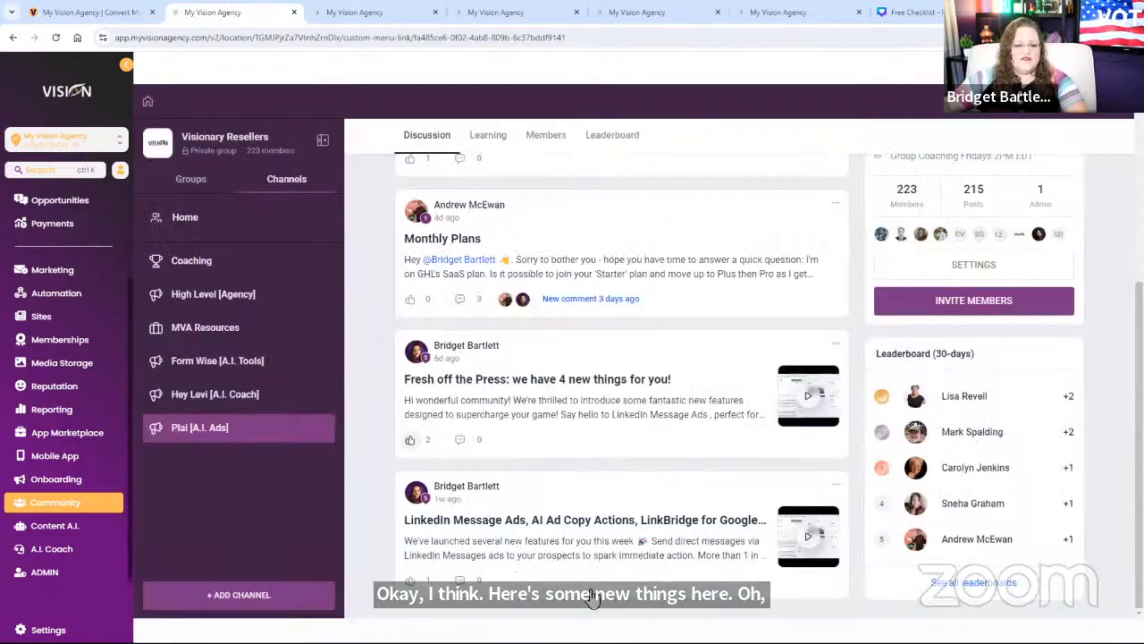
left_click(603, 542)
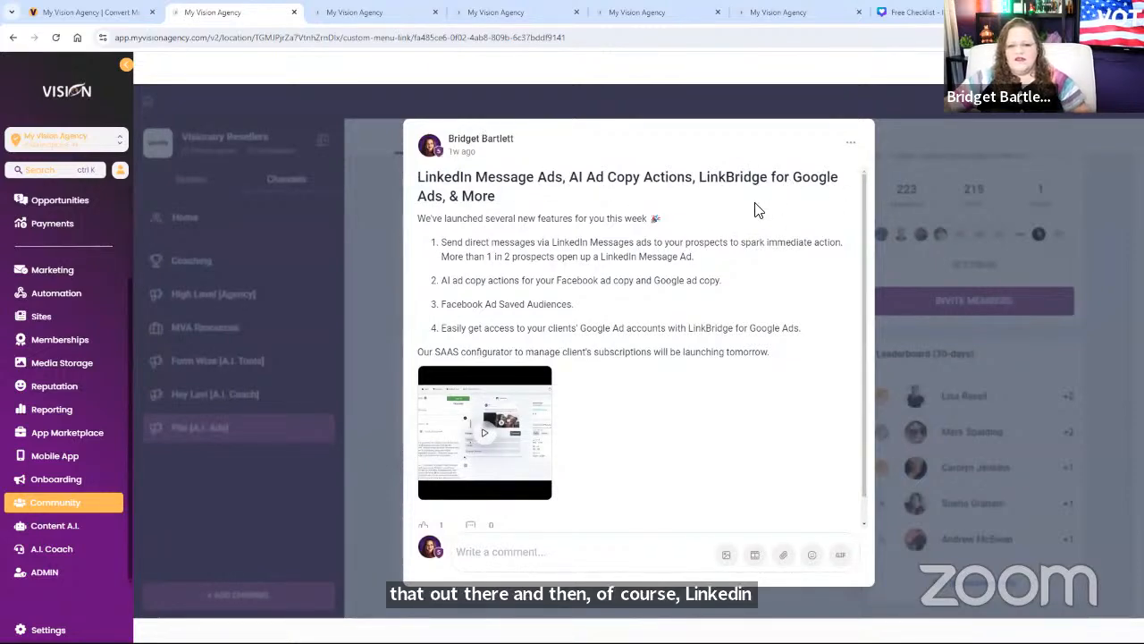
left_click(364, 294)
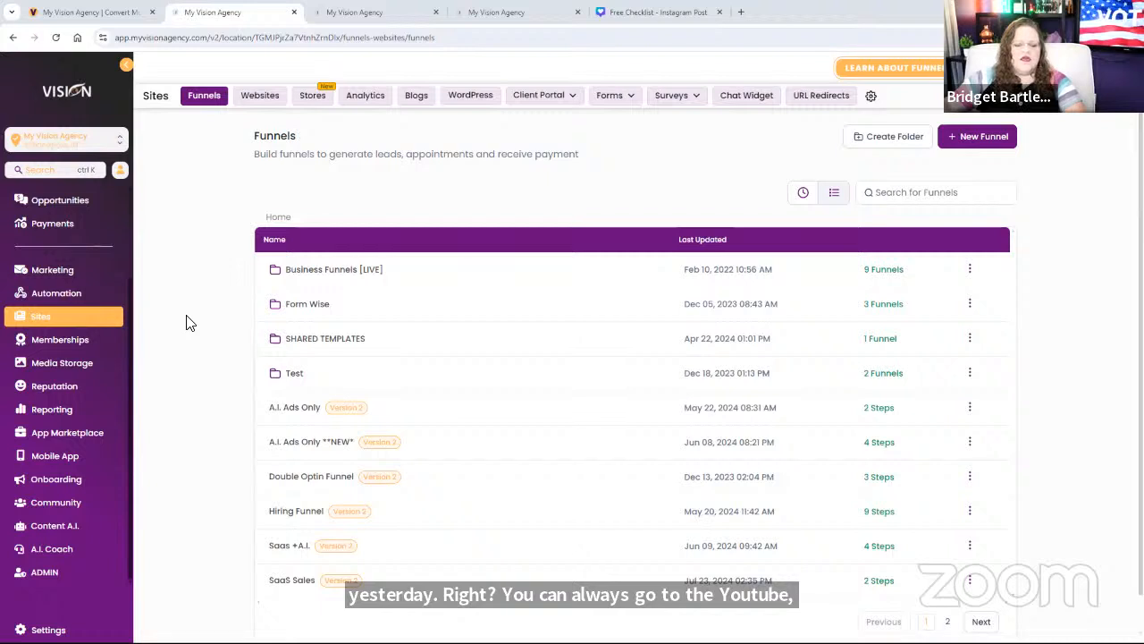
Step: From Blogs, open the Checklists blog and preview it live in a new tab
left_click(419, 100)
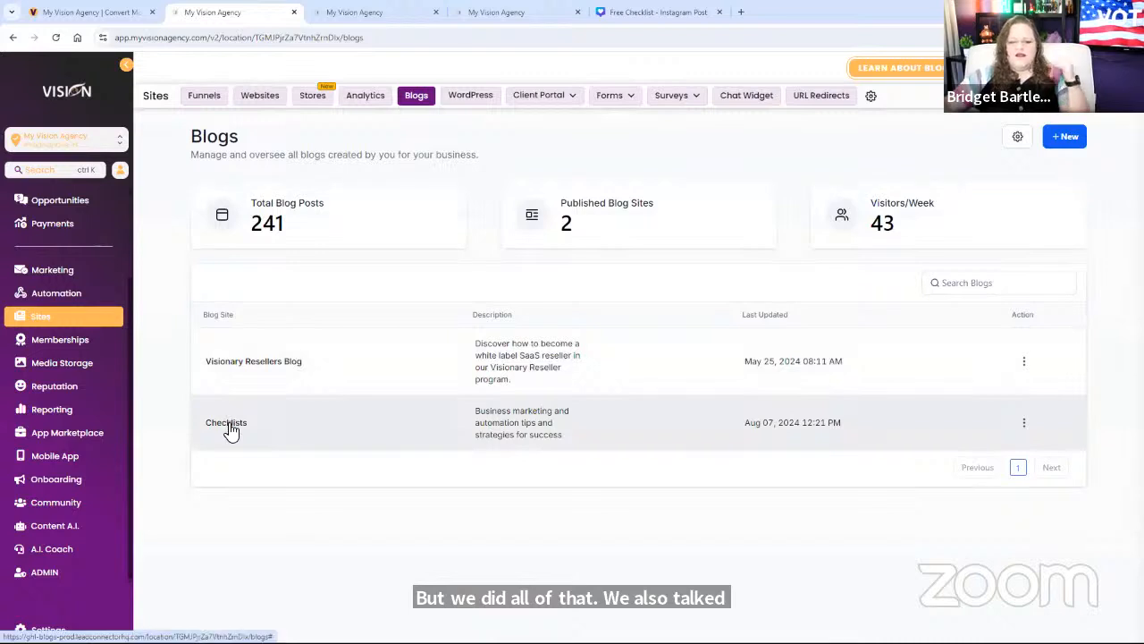
left_click(229, 427)
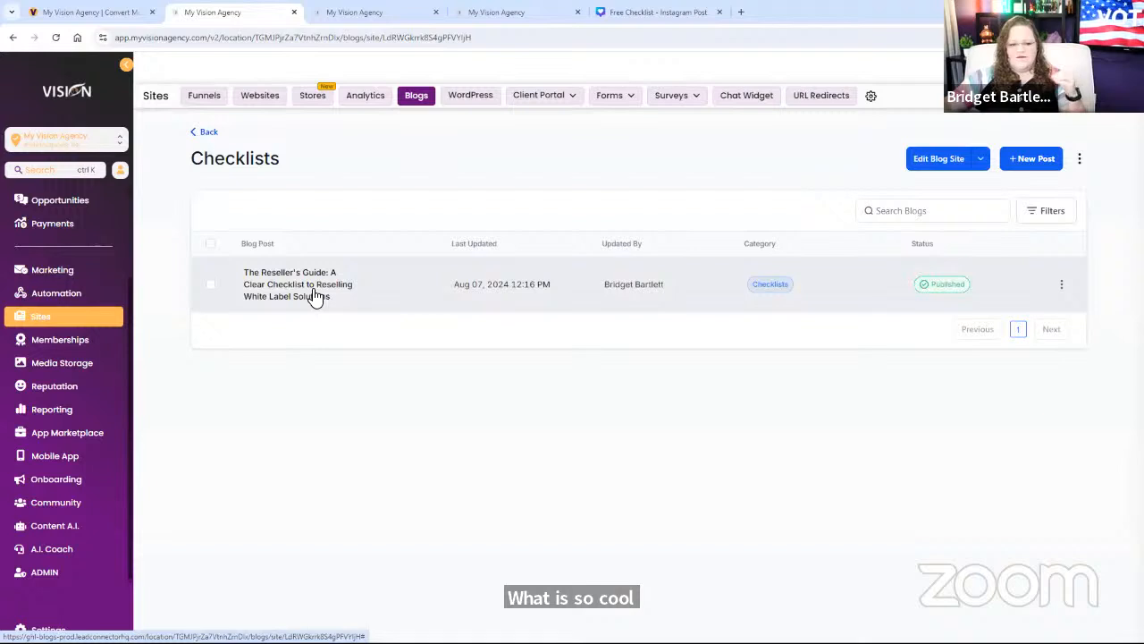
left_click(980, 161)
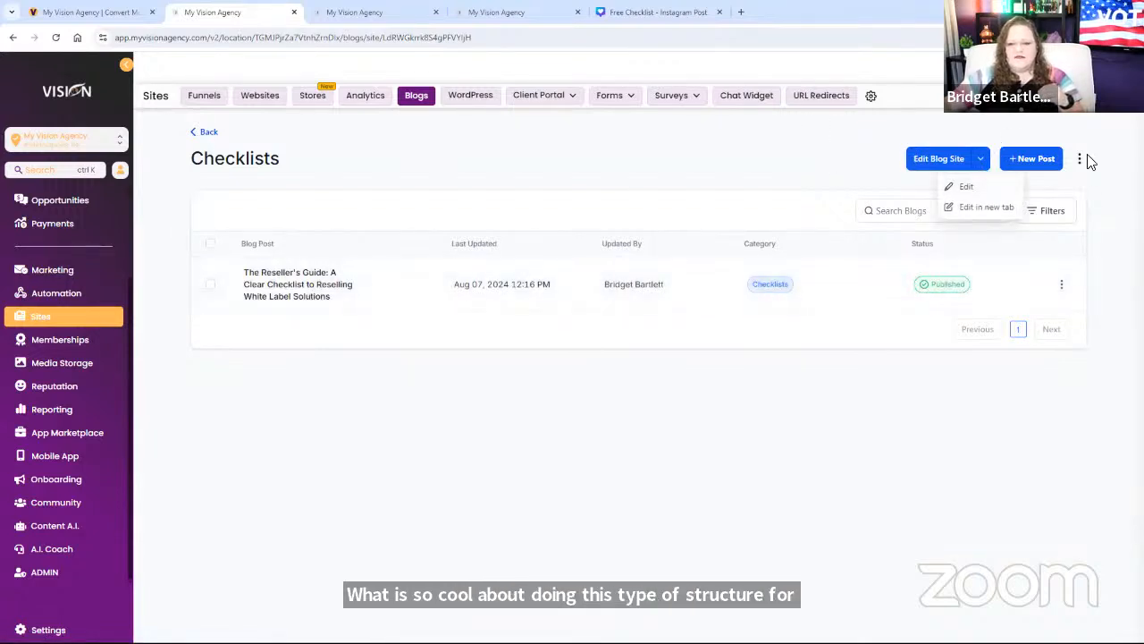
left_click(1080, 161)
left_click(1080, 210)
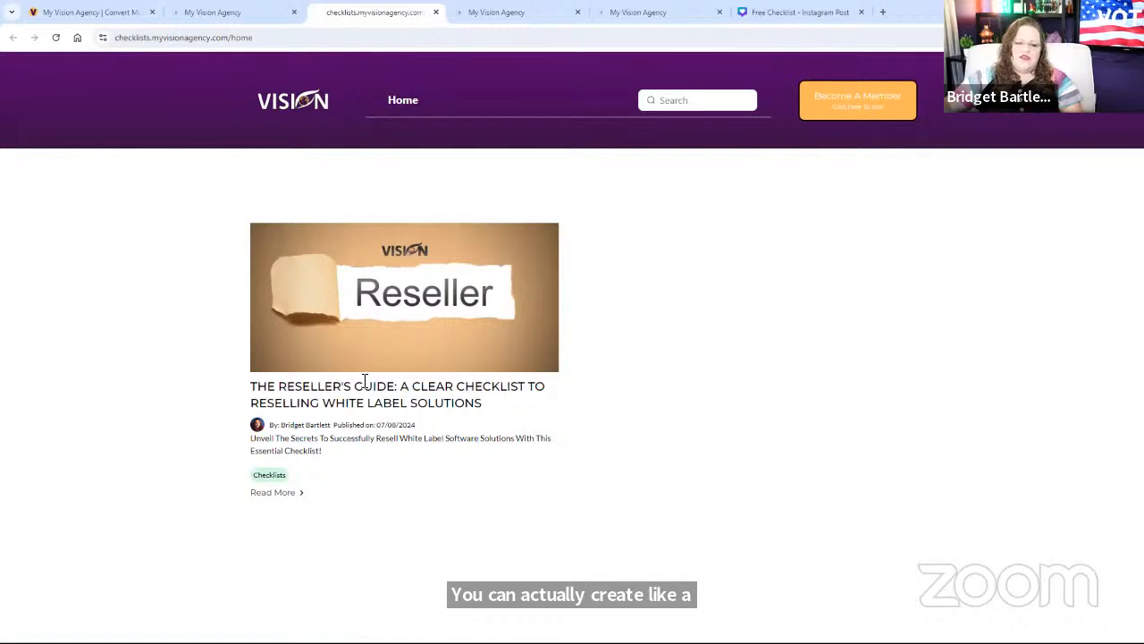
Step: Open the Reseller's Guide checklist post and tick, then untick, four of its action steps
left_click(358, 347)
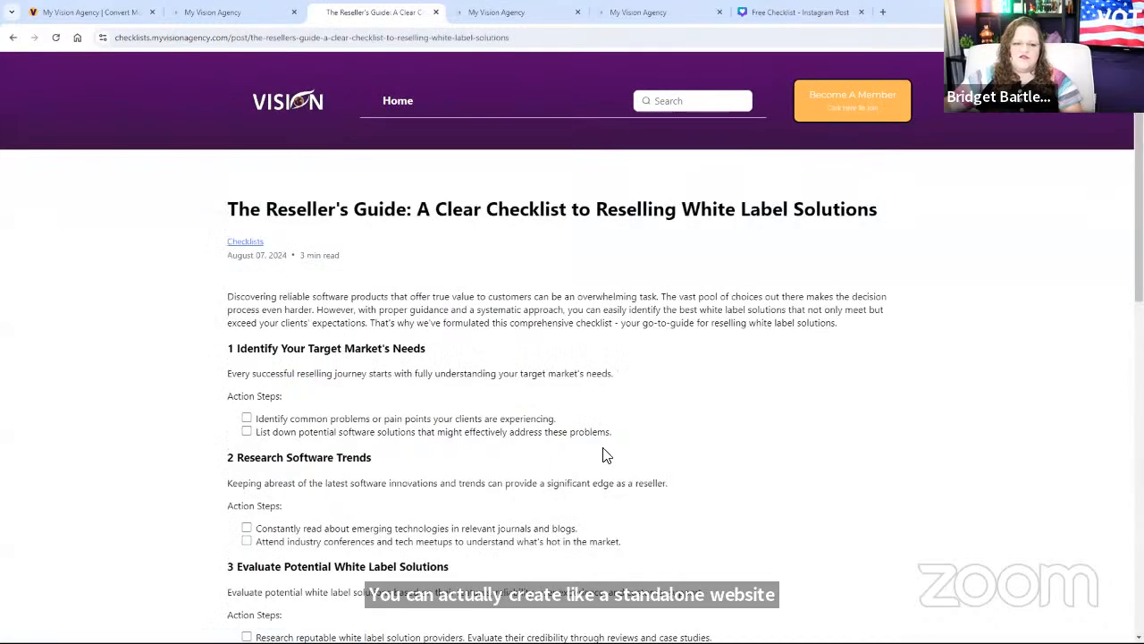
scroll(529, 437, "down", 2)
scroll(470, 373, "up", 1)
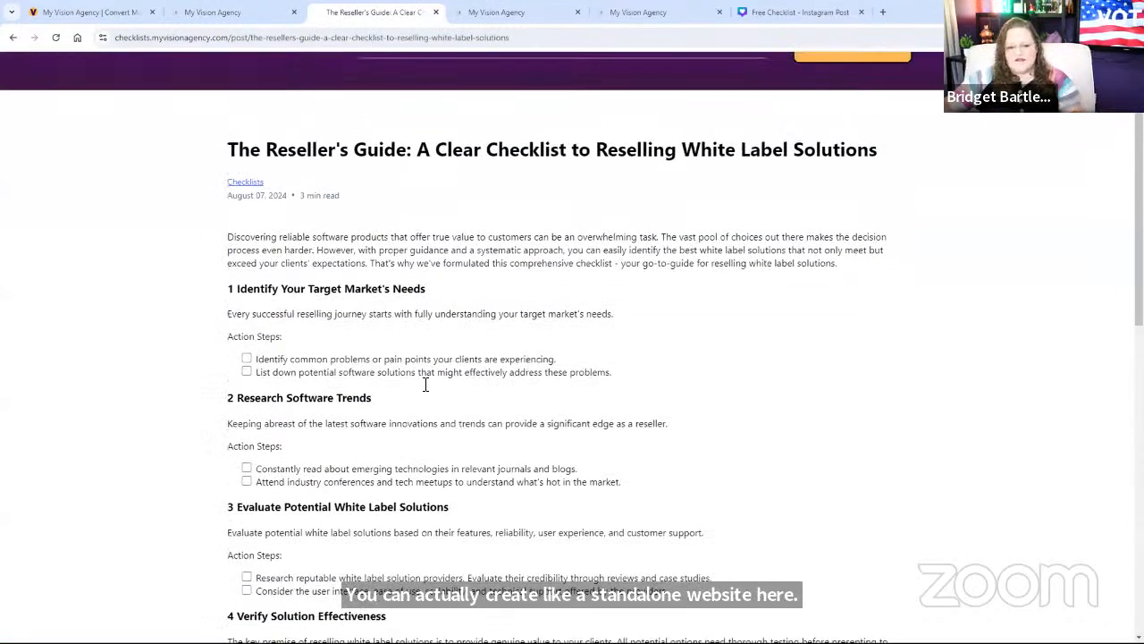
left_click(246, 358)
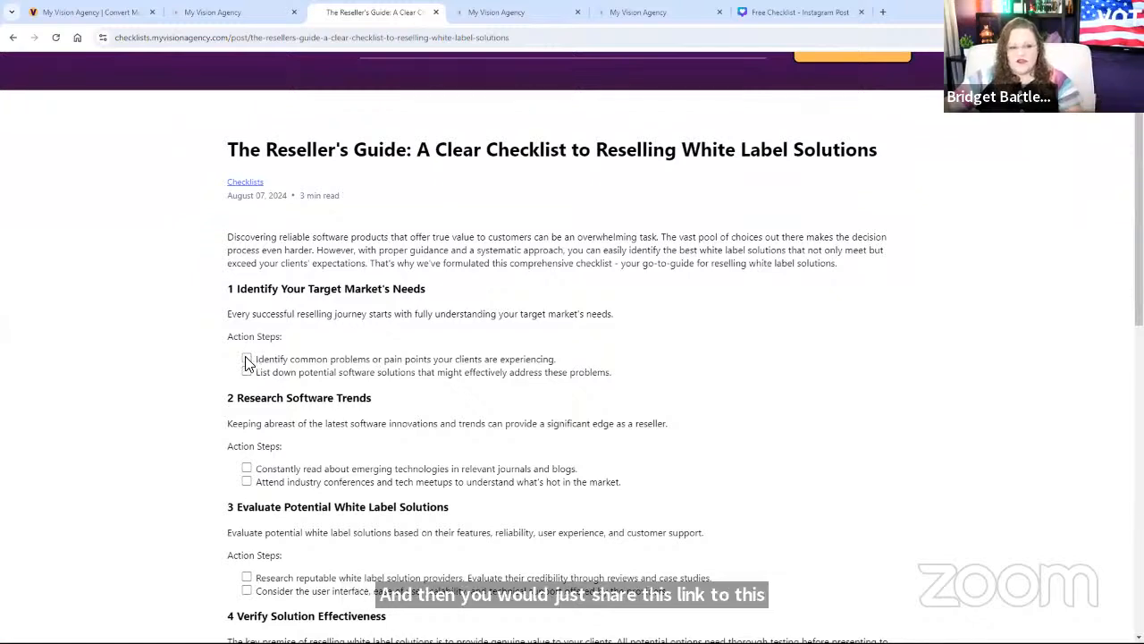
left_click(247, 372)
left_click(247, 468)
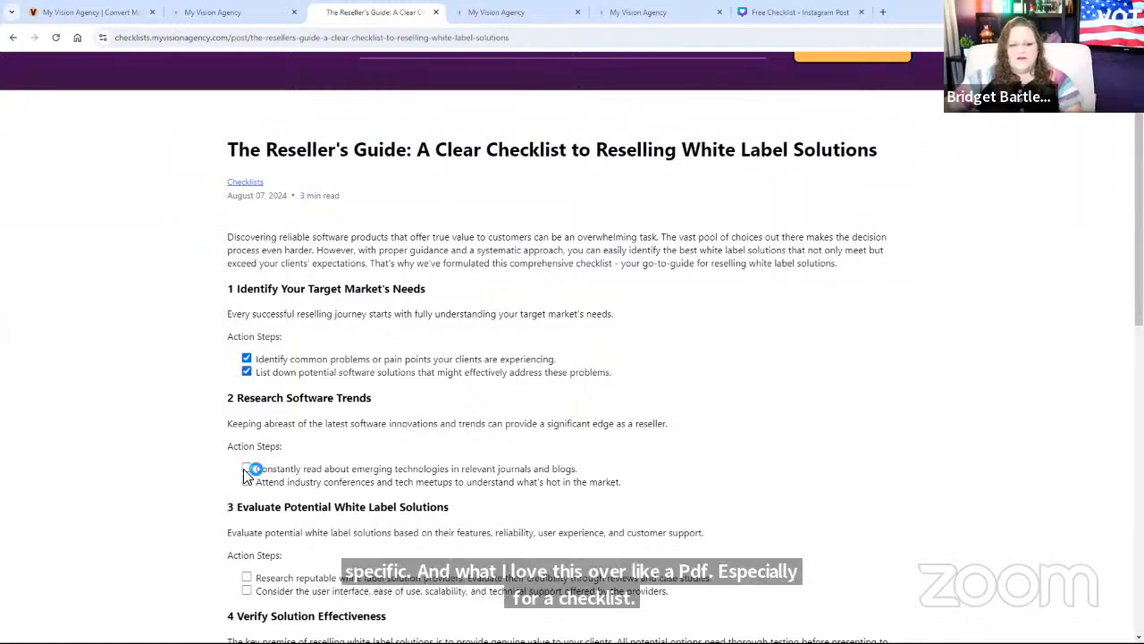
left_click(247, 481)
left_click(247, 482)
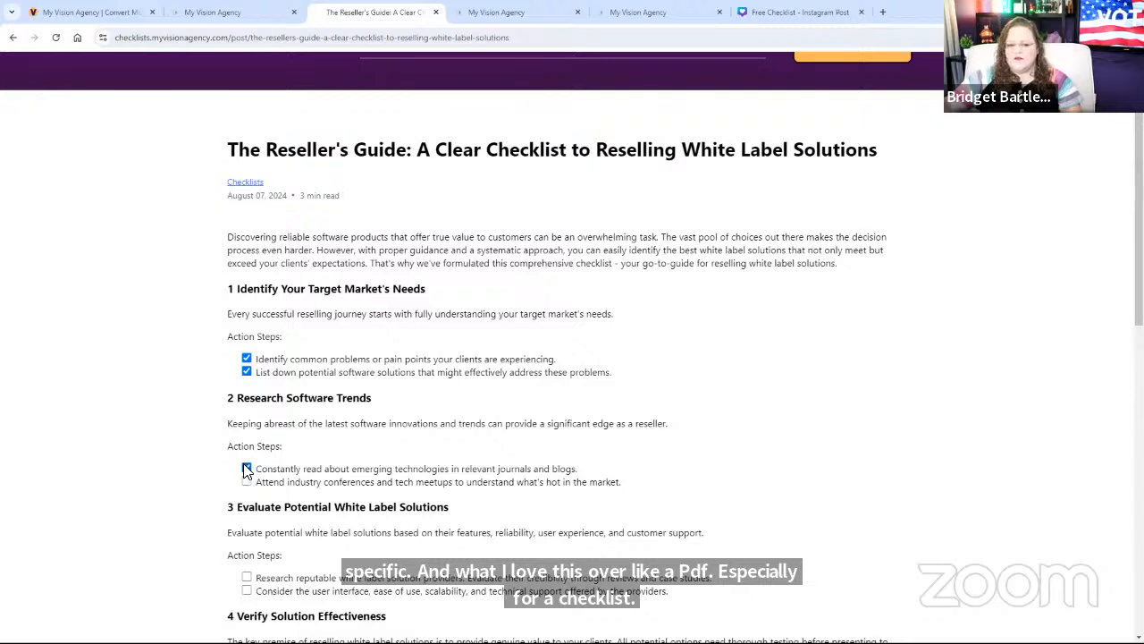
left_click(247, 467)
left_click(247, 372)
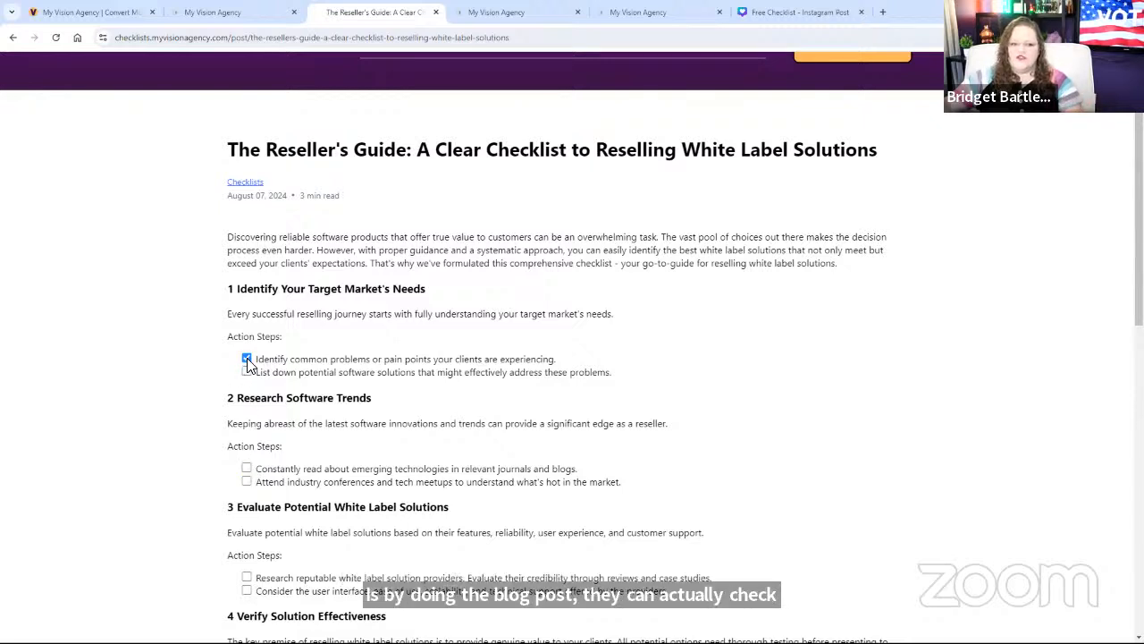
left_click(247, 359)
Step: Try the blog search and Become A Member page, then return to the checklist article
scroll(616, 394, "up", 1)
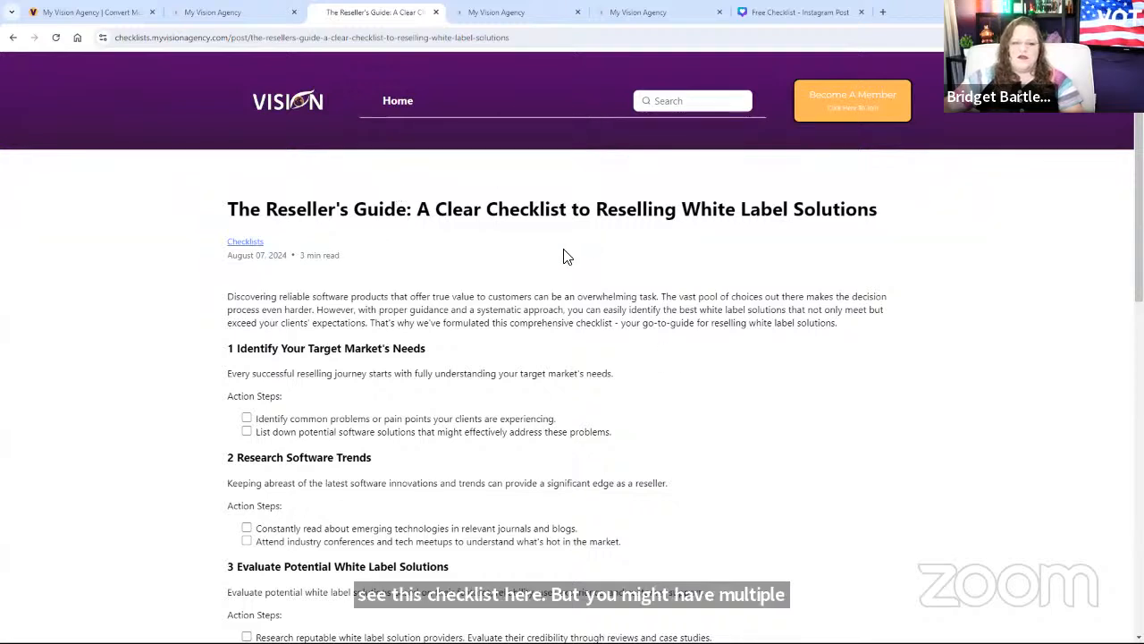
left_click(680, 99)
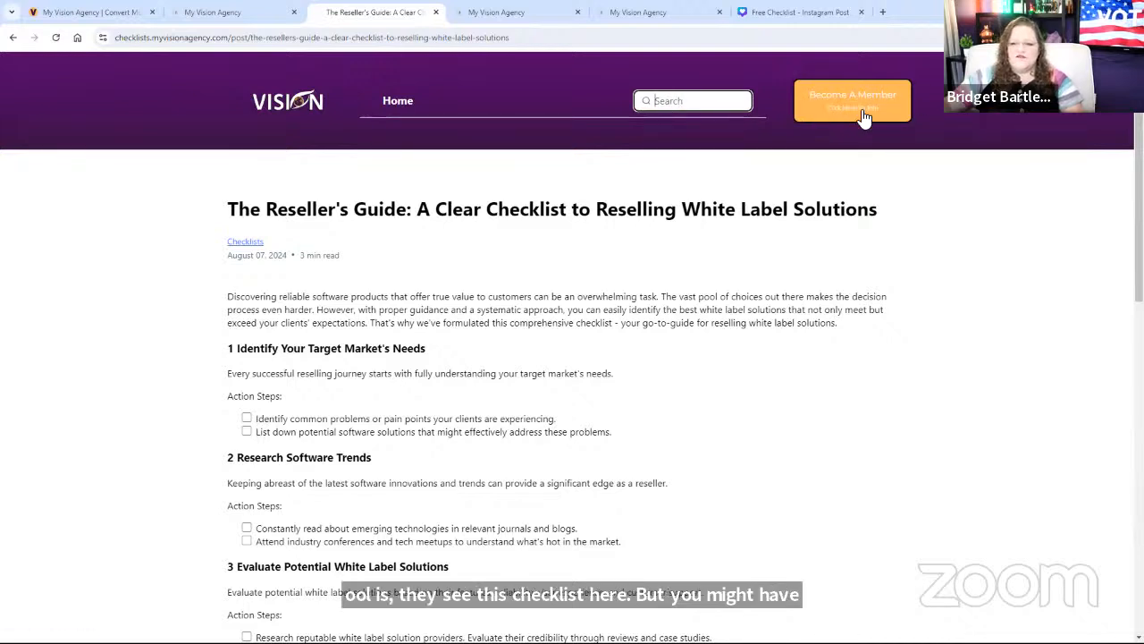
left_click(890, 102)
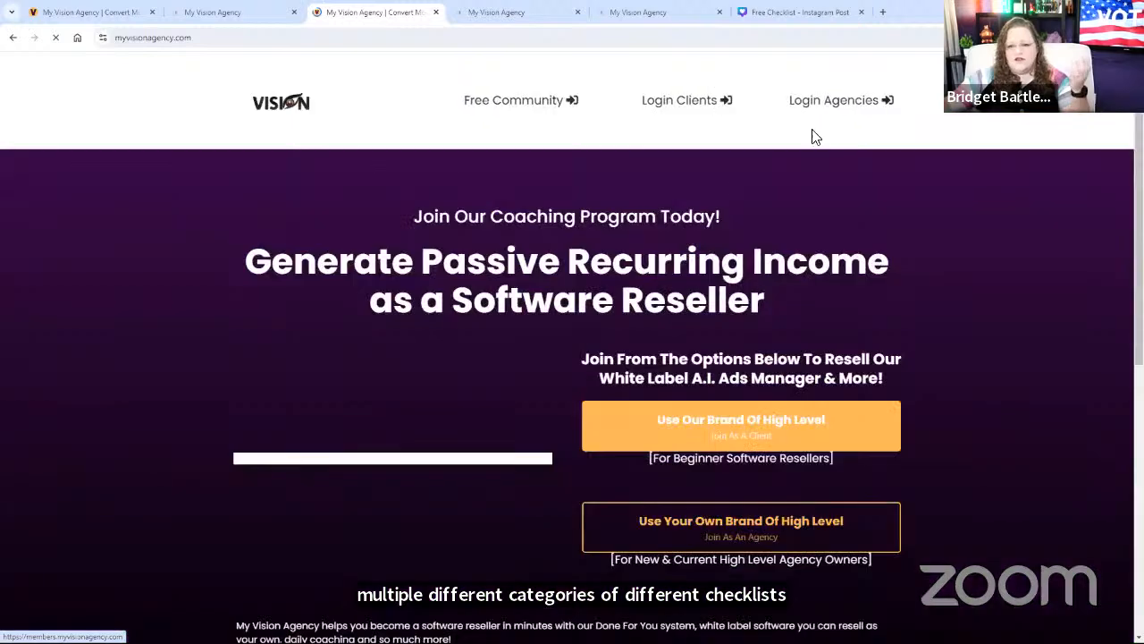
left_click(14, 40)
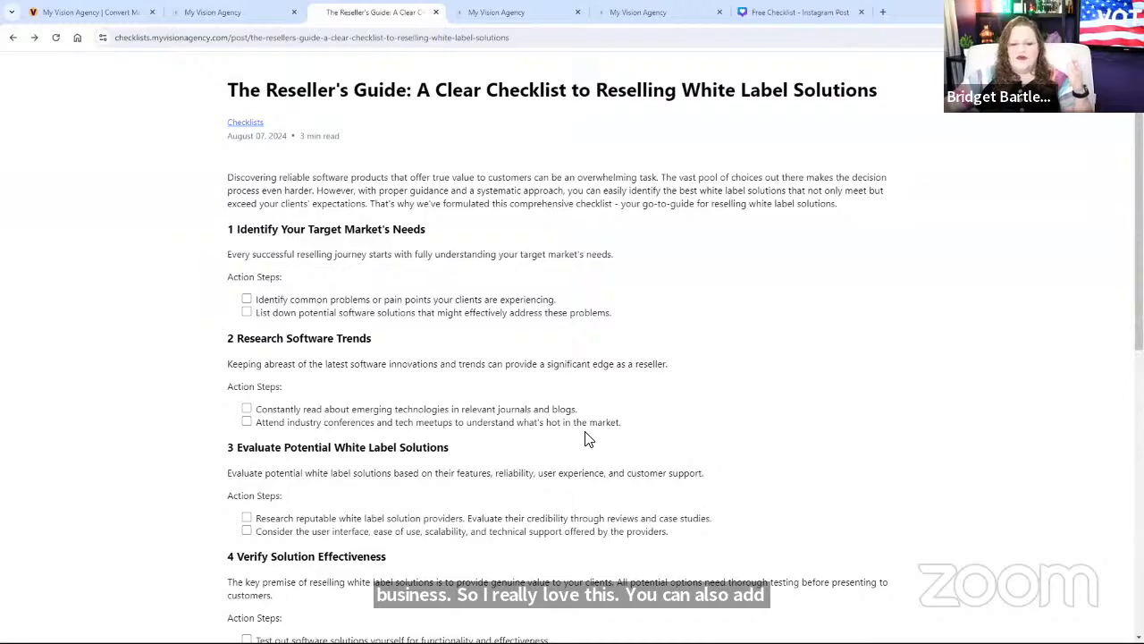
Step: Scroll through the full article, then switch back to the Checklists blog admin
scroll(588, 436, "down", 2)
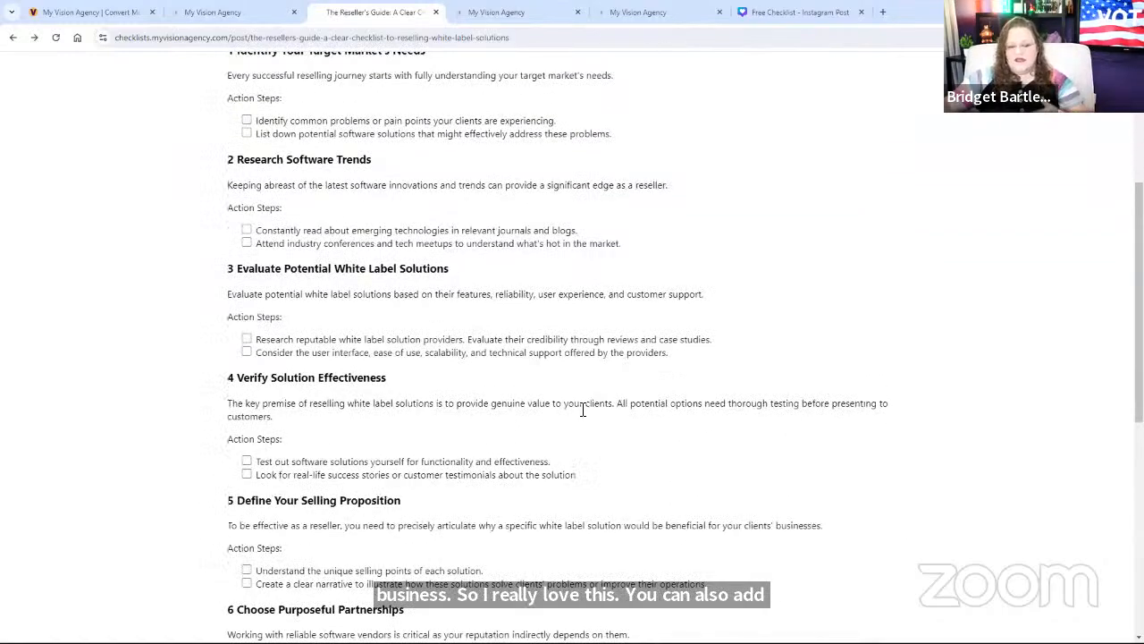
scroll(583, 410, "down", 5)
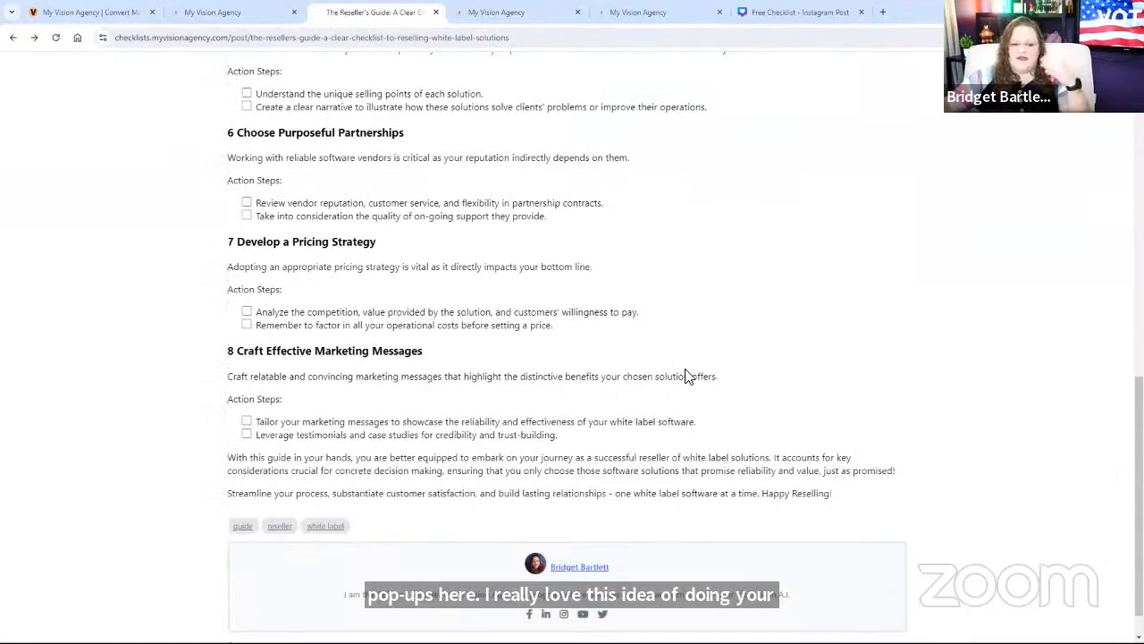
scroll(671, 399, "up", 10)
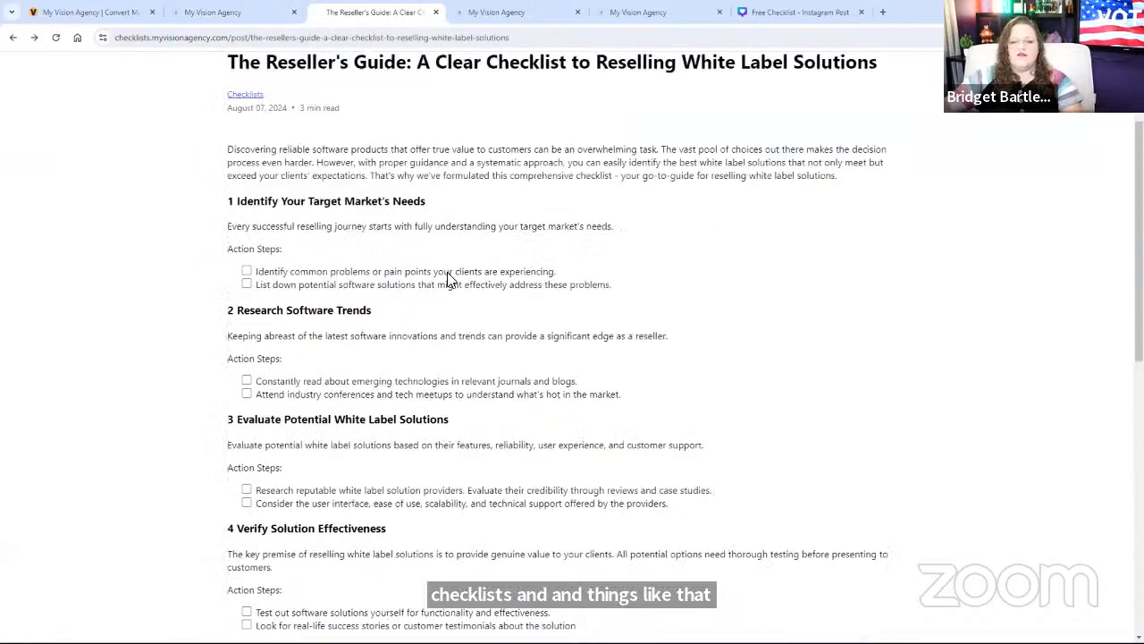
scroll(450, 280, "up", 2)
left_click(247, 15)
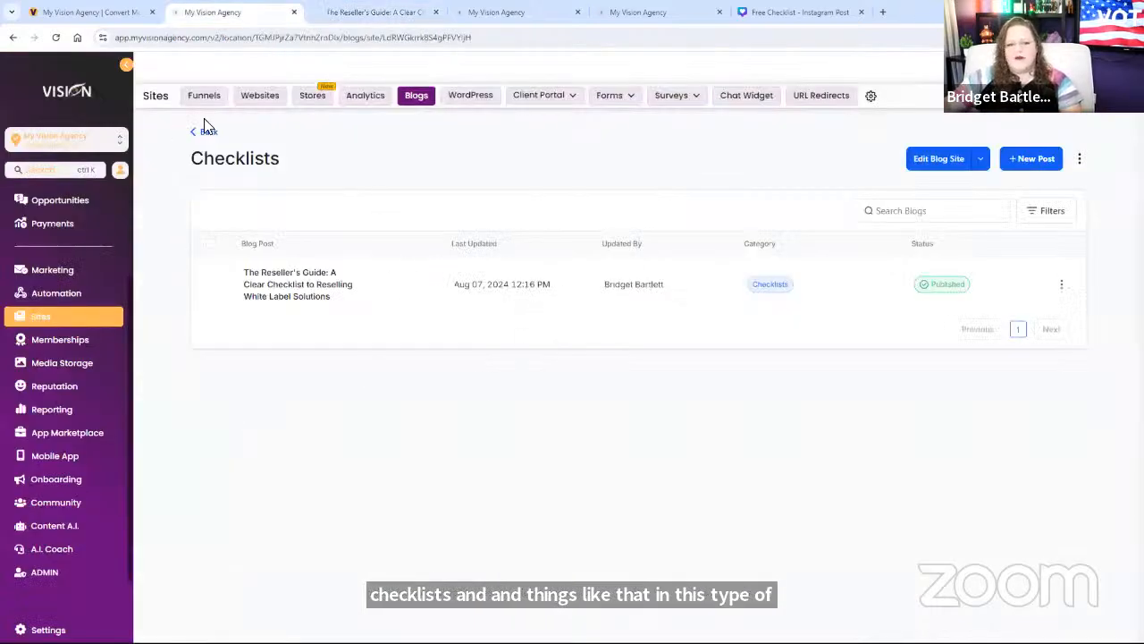
Step: Go back from the Checklists blog to the Blogs overview showing both blog sites
left_click(206, 131)
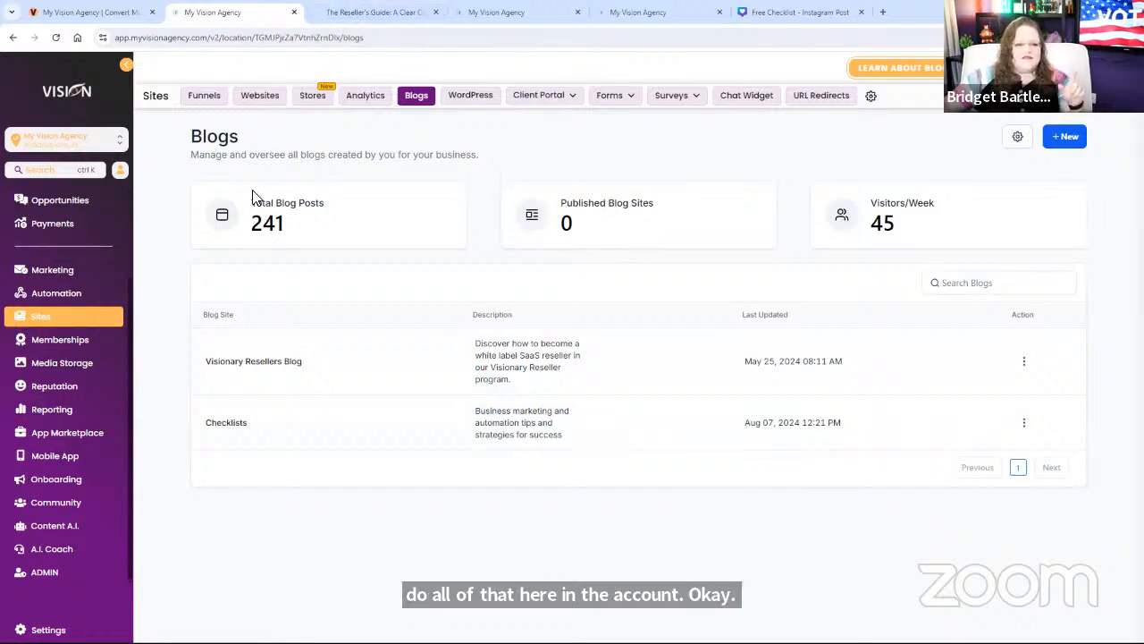
left_click(349, 13)
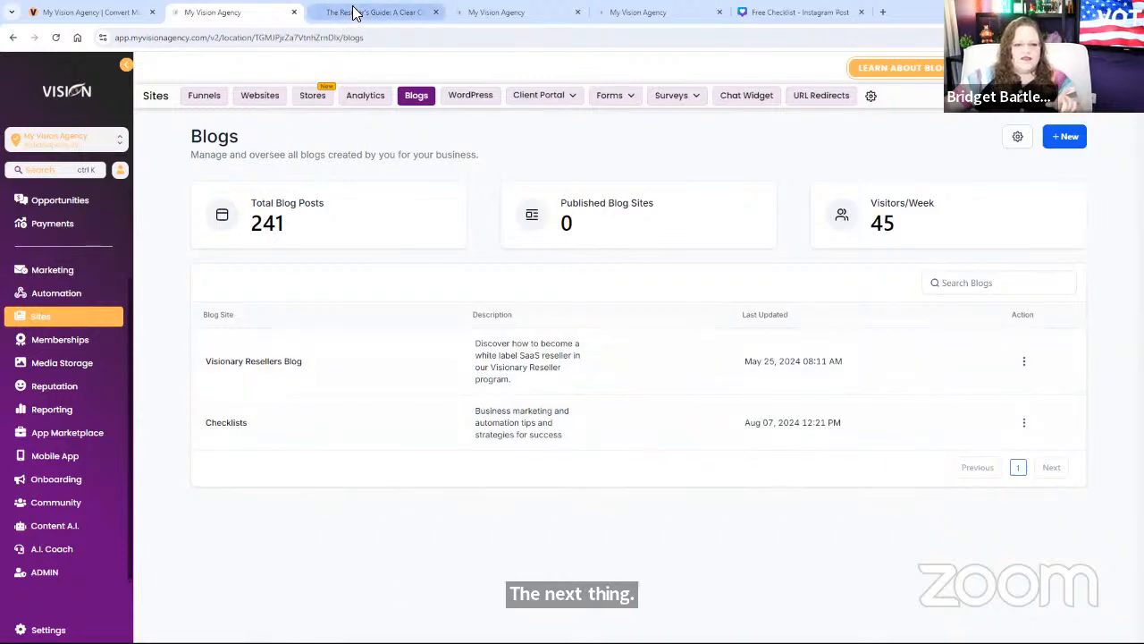
Step: Bring up the Creative Hub with its three folders and Lead Magnets creative, after glancing at the Reseller's Guide
left_click(497, 12)
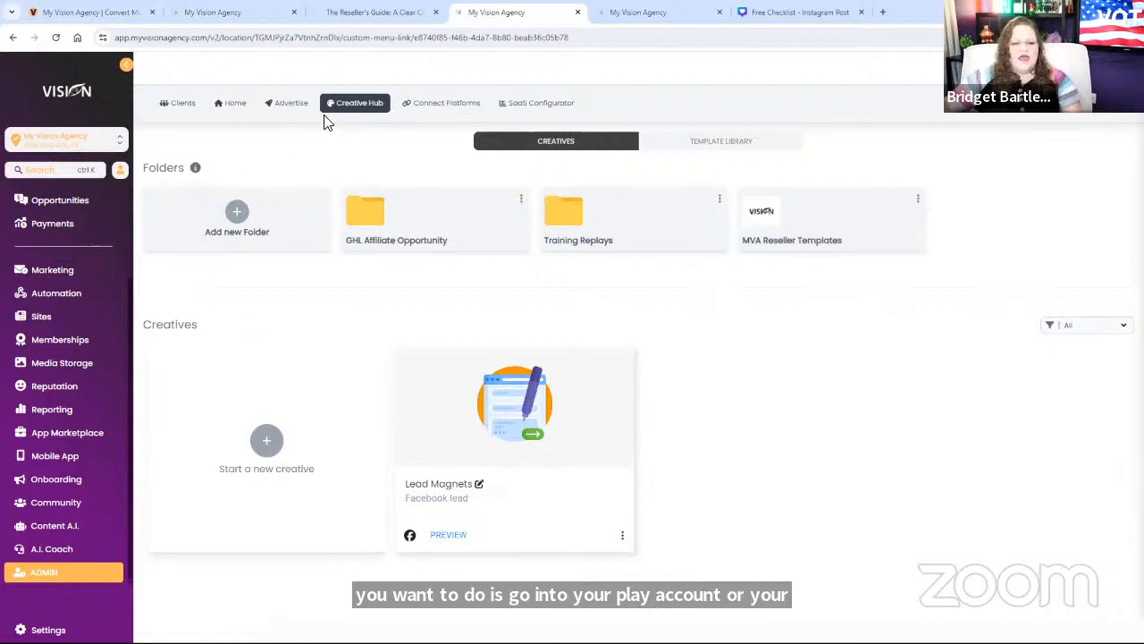
left_click(355, 14)
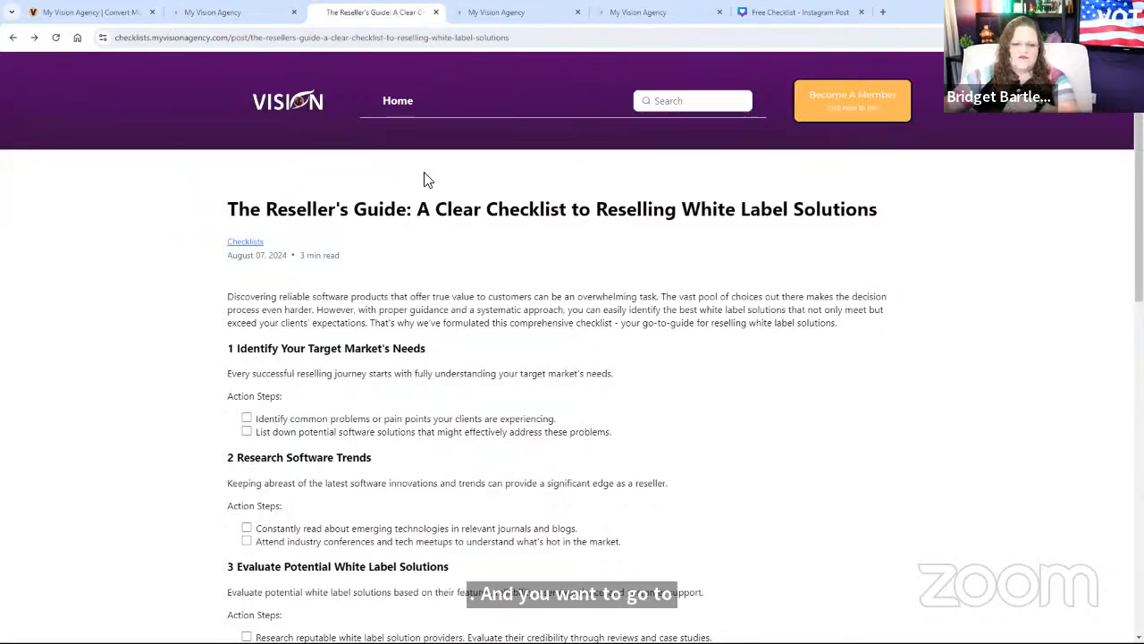
left_click(496, 12)
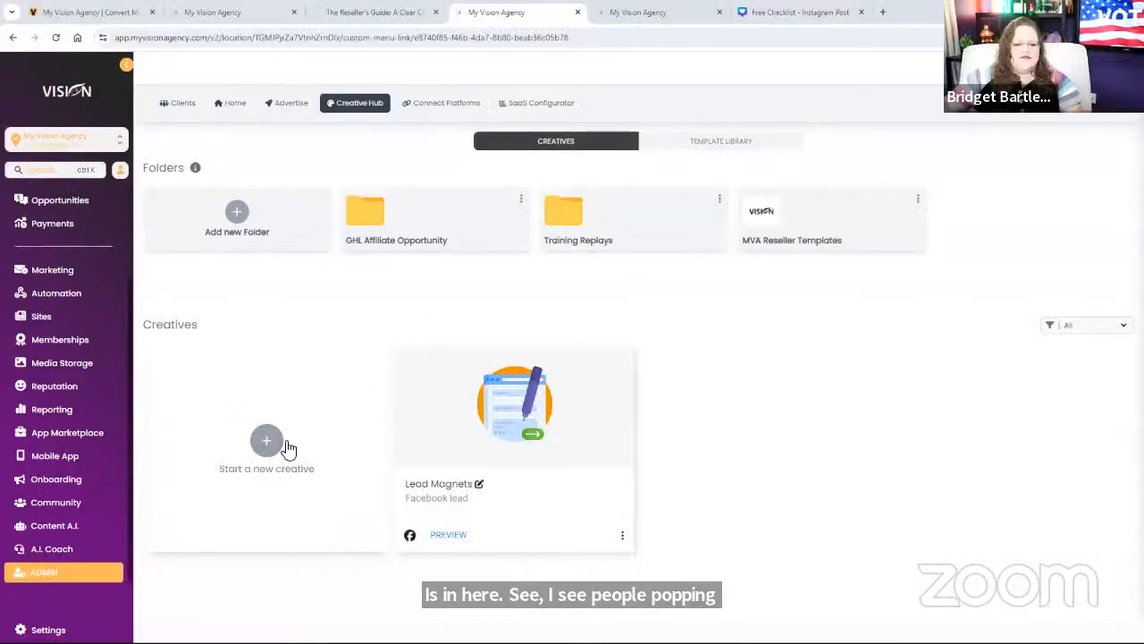
Step: Start a new ad creative in the Creative Hub to show the platform template picker
left_click(265, 439)
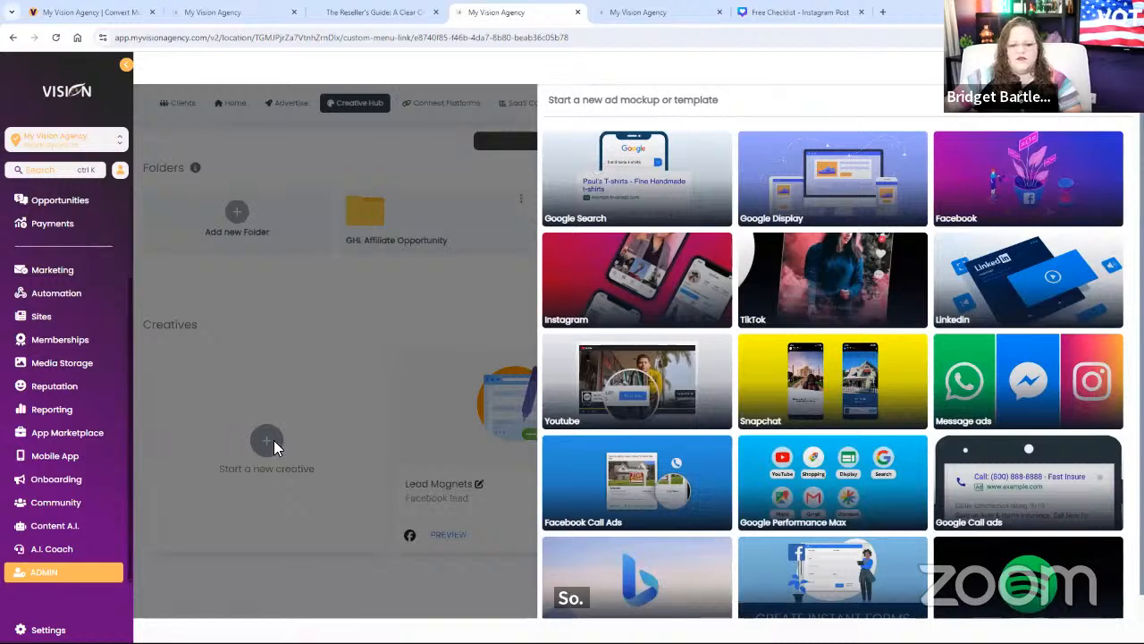
Step: Pick the Facebook Instant Form template to open the lead gen form builder
scroll(889, 472, "down", 1)
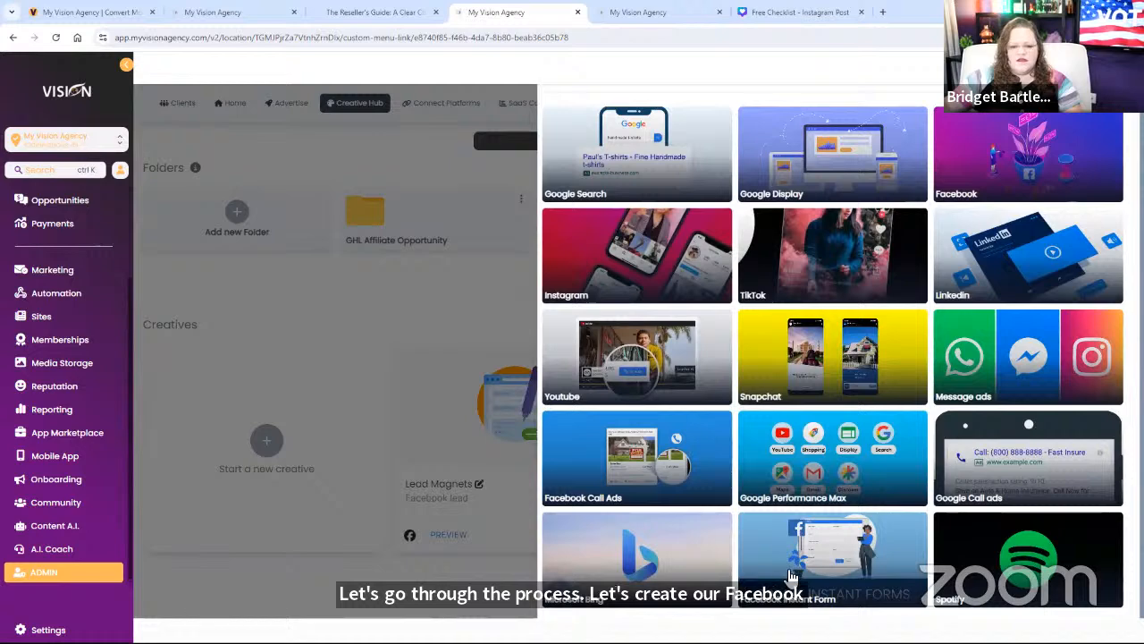
left_click(830, 564)
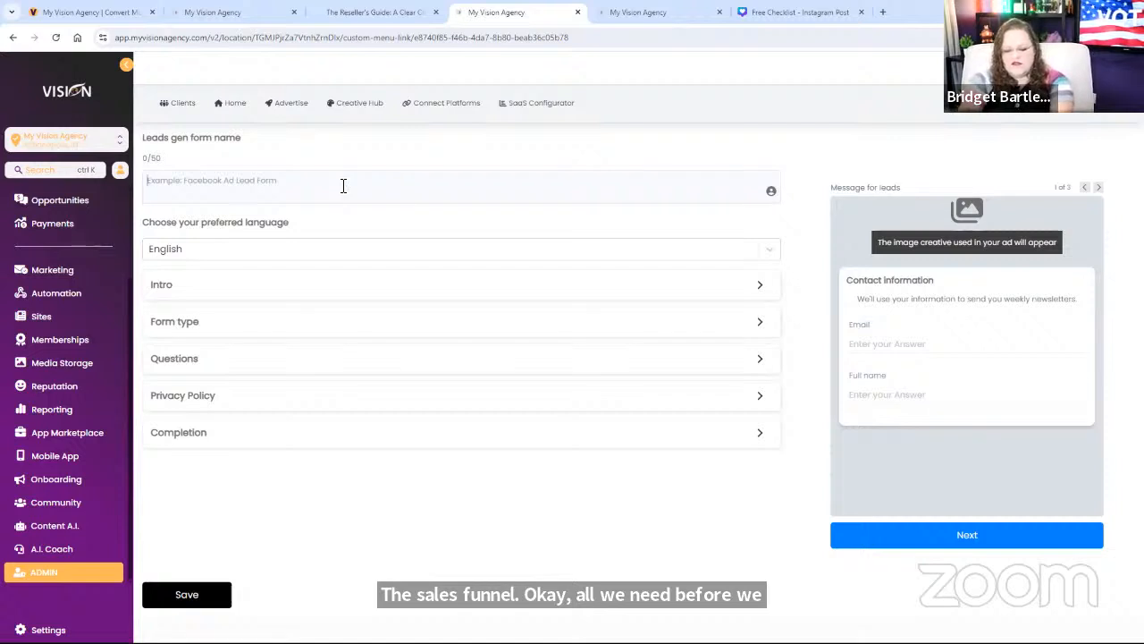
Step: Name the form 'Lead Magnet Example' and add an intro greeting headlined 'Access our checklist'
type("Lead Magnet ")
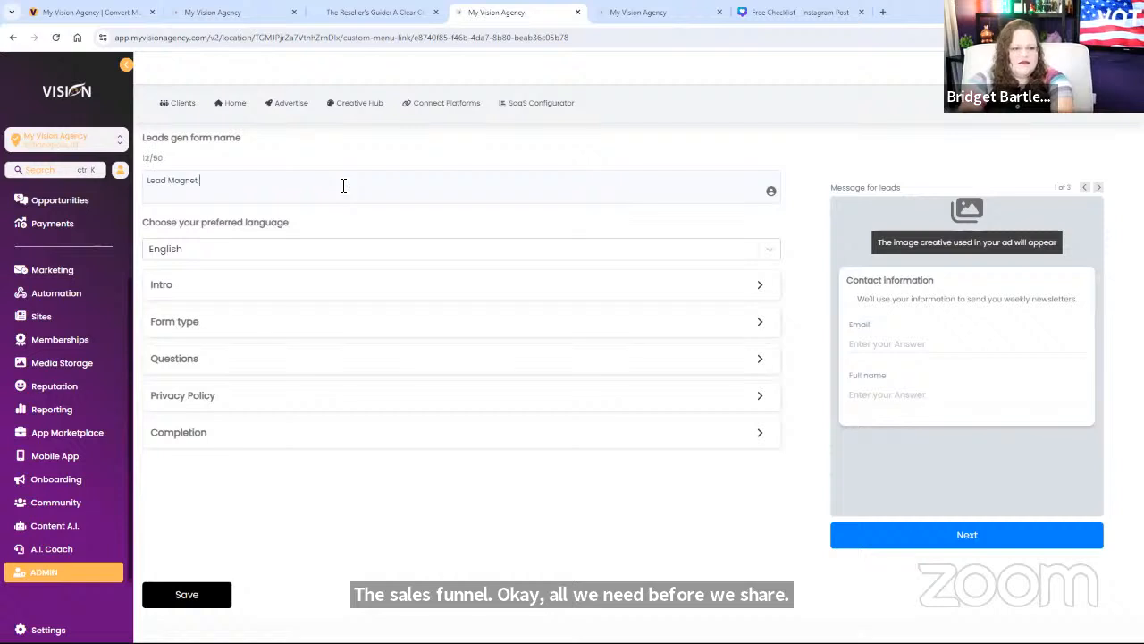
type("Example")
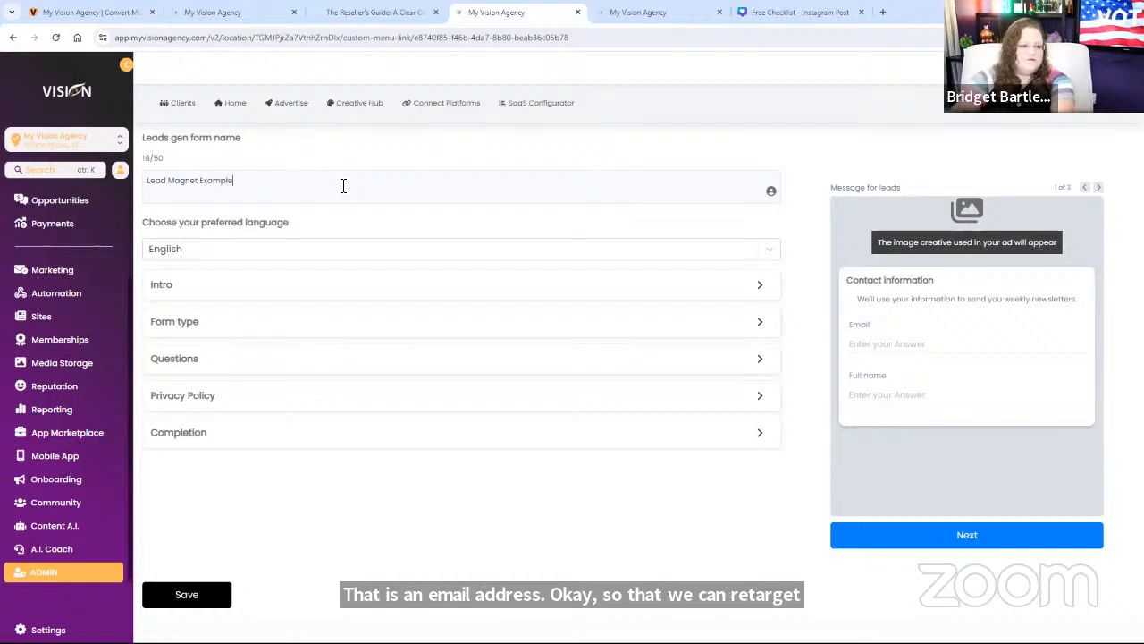
left_click(164, 288)
left_click(190, 353)
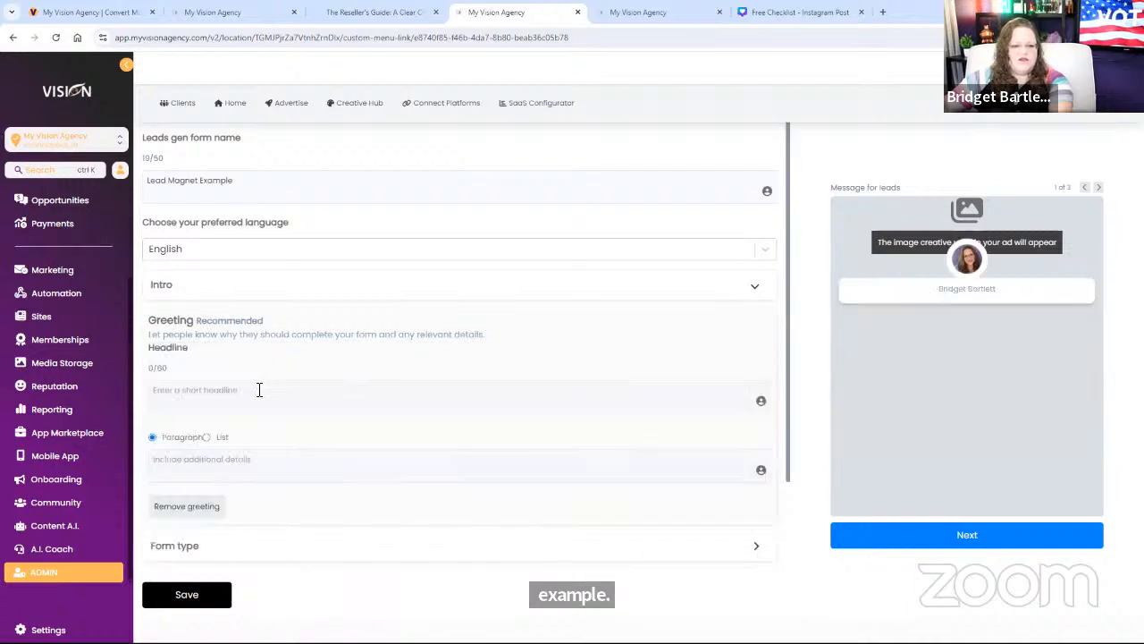
left_click(245, 392)
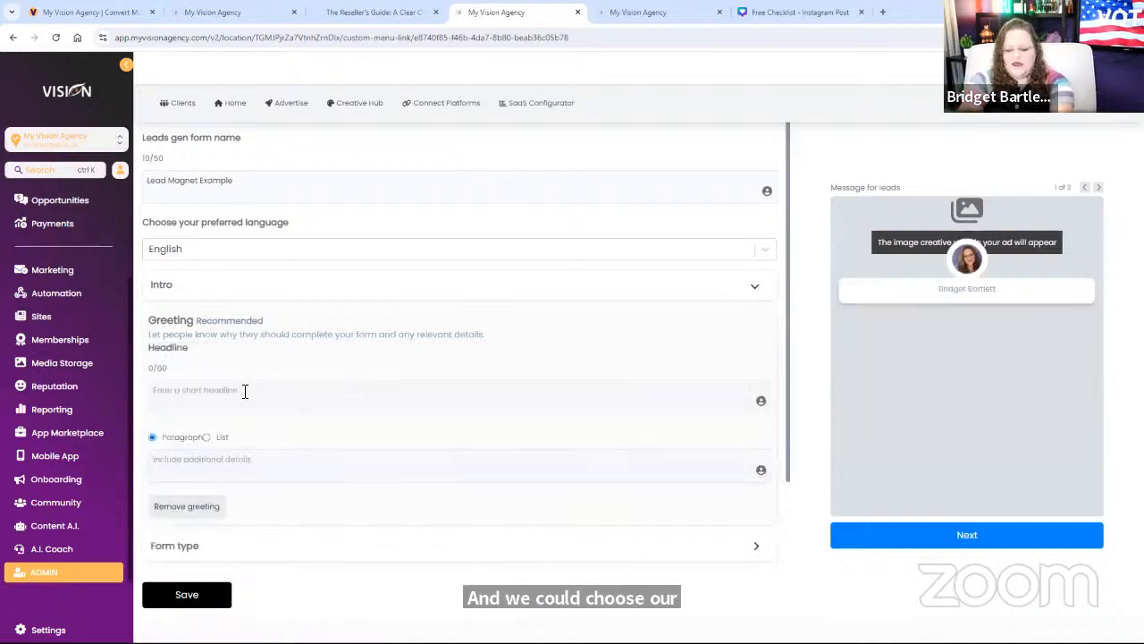
type("Access our")
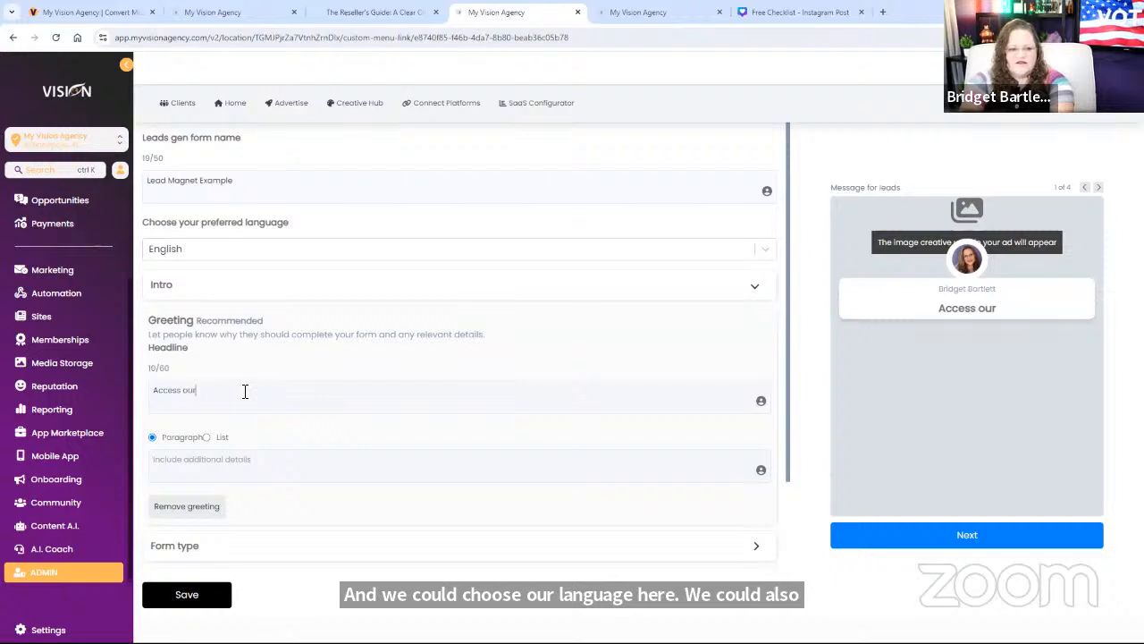
type(" checklist")
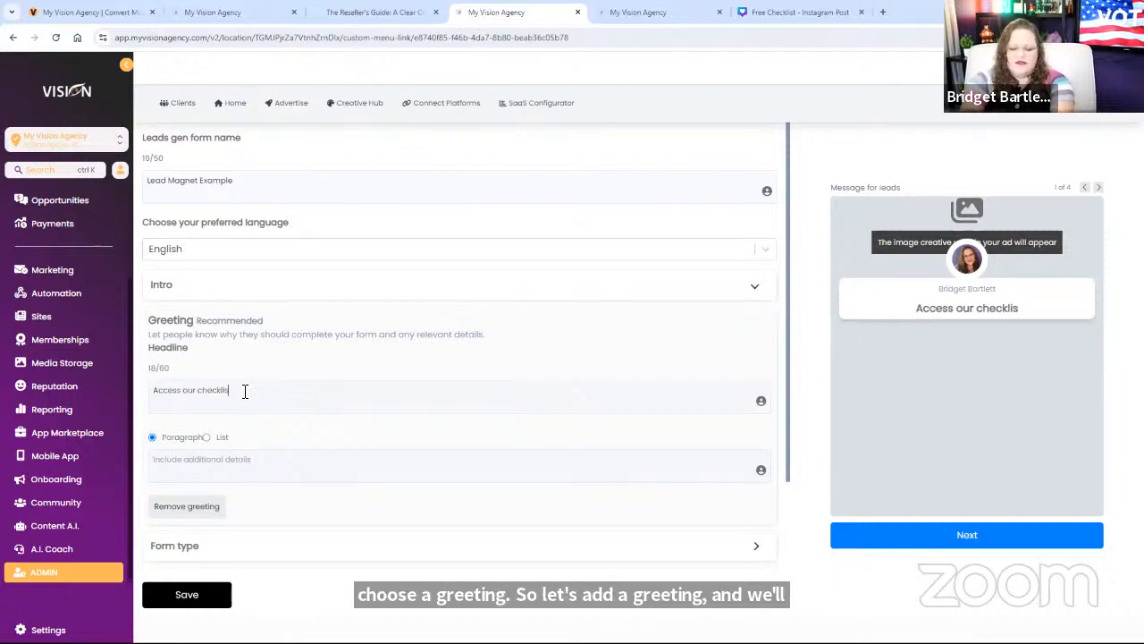
Step: Write the greeting text: 'This is an amazing checklist that will solve all of your problems'
left_click(240, 463)
type("This is")
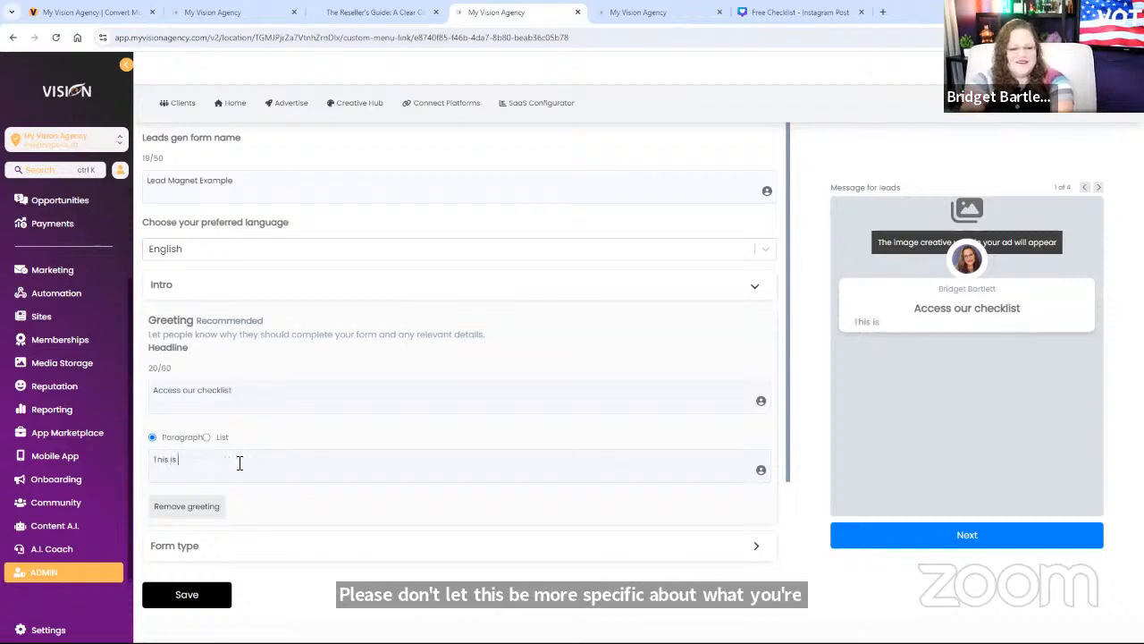
type(" an amzing")
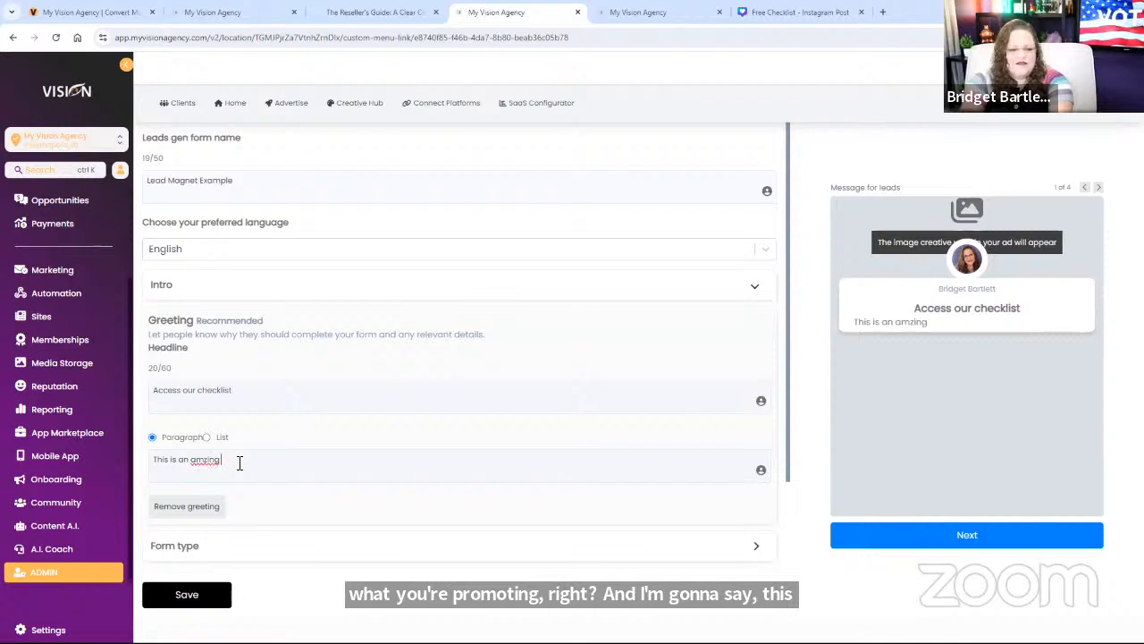
key("BackSpace")
key("BackSpace")
key("BackSpace")
key("BackSpace")
key("BackSpace")
type("azing chec")
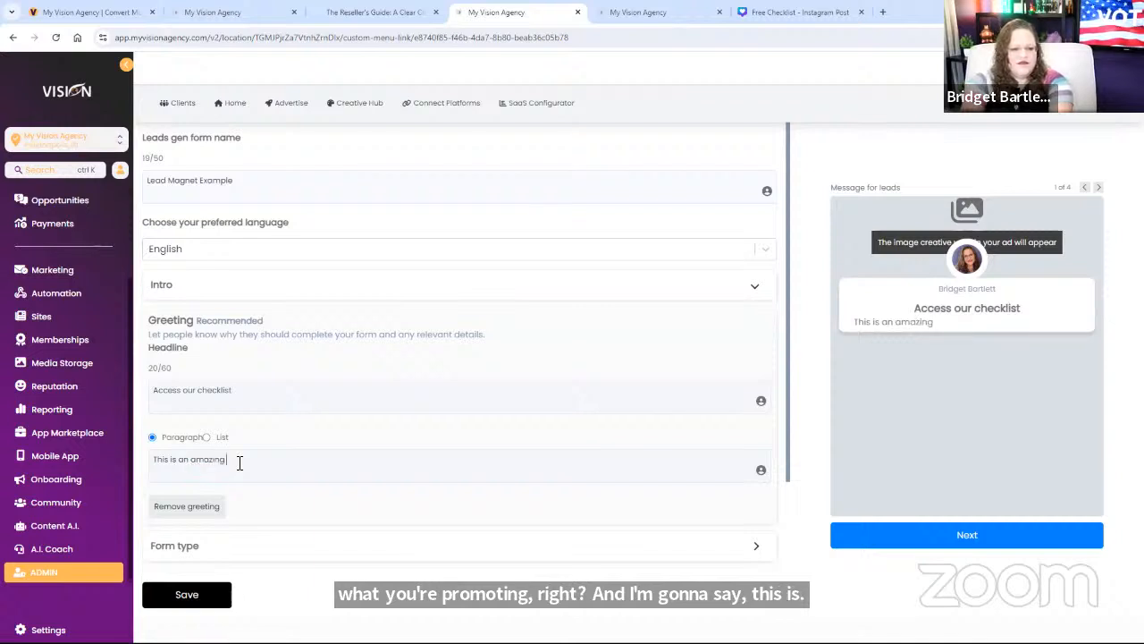
type("klisdt")
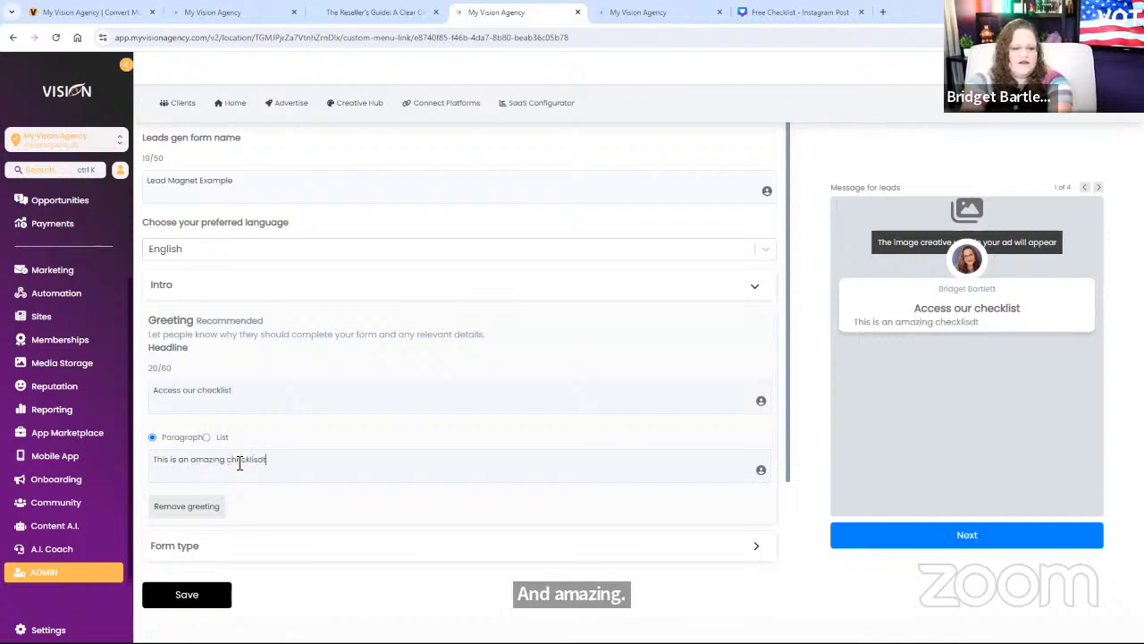
key("BackSpace")
key("BackSpace")
type("t that will ")
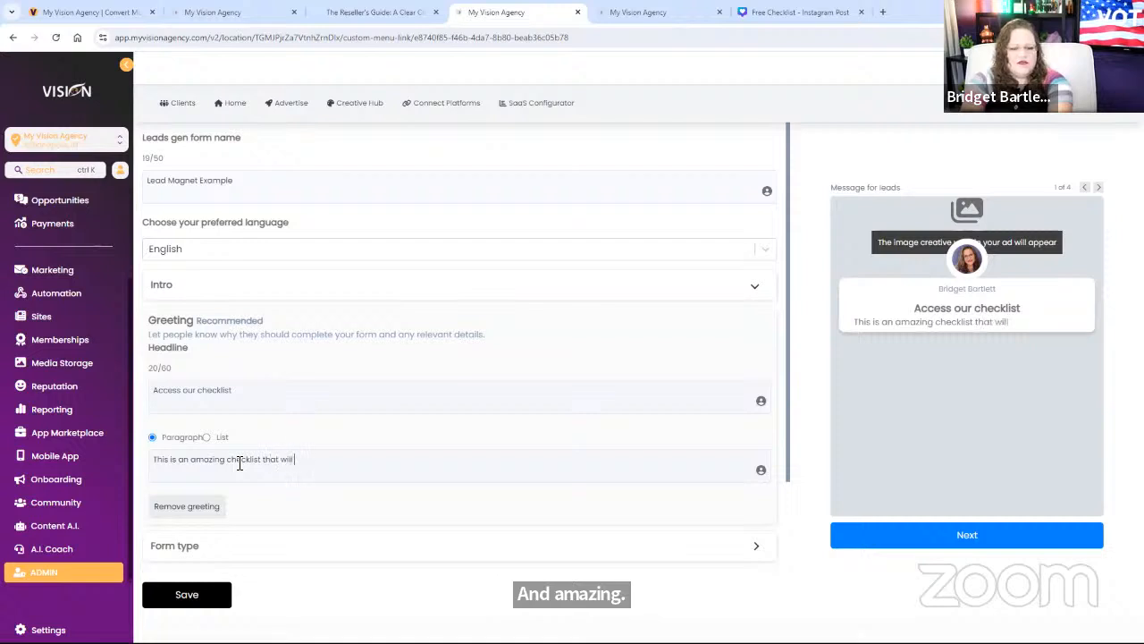
type("solve all of your")
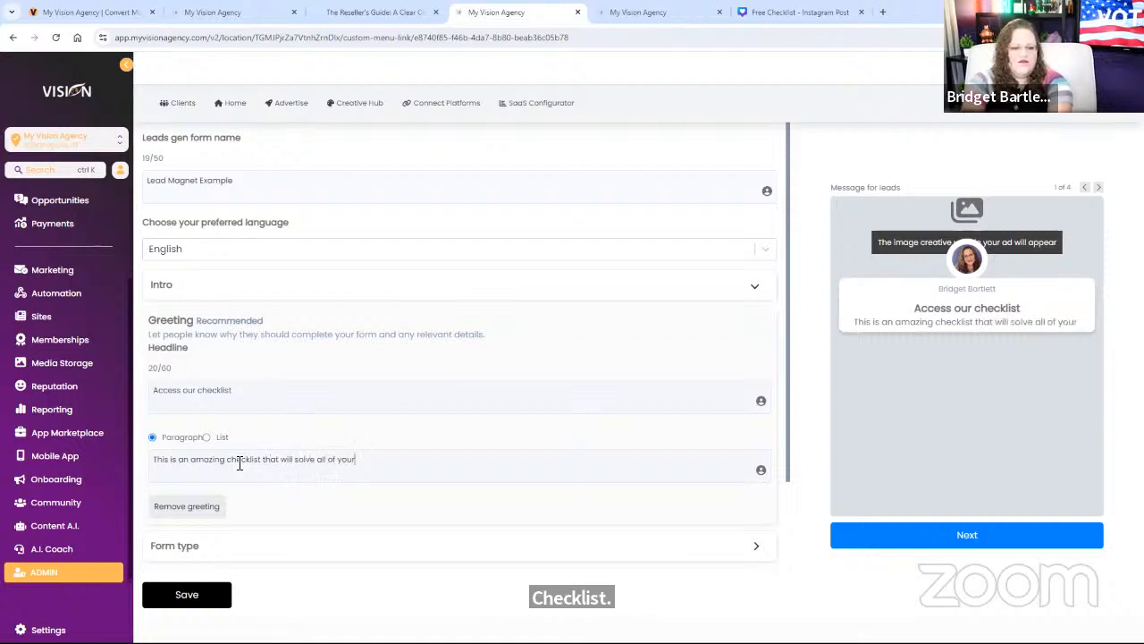
type("pro")
key("BackSpace")
type("pr")
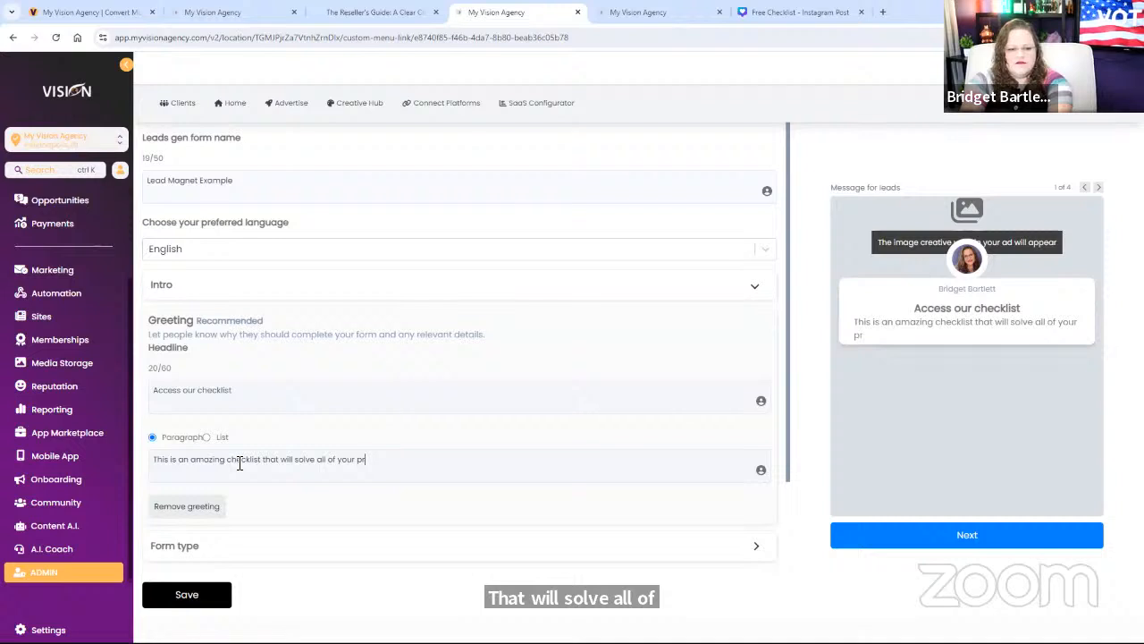
type("obe")
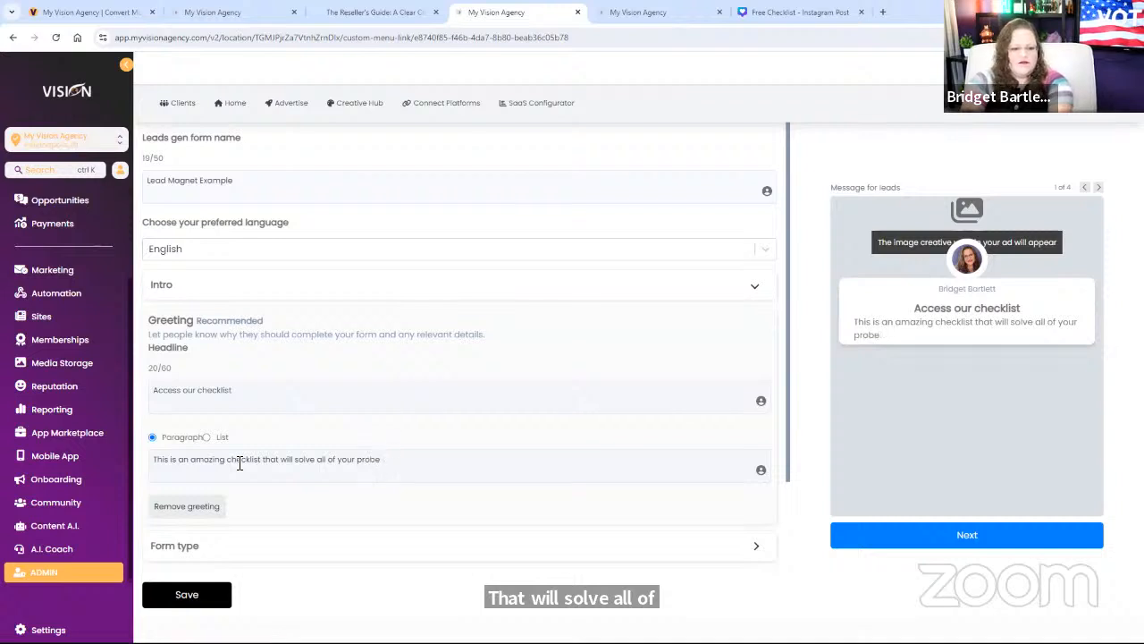
type("lslems")
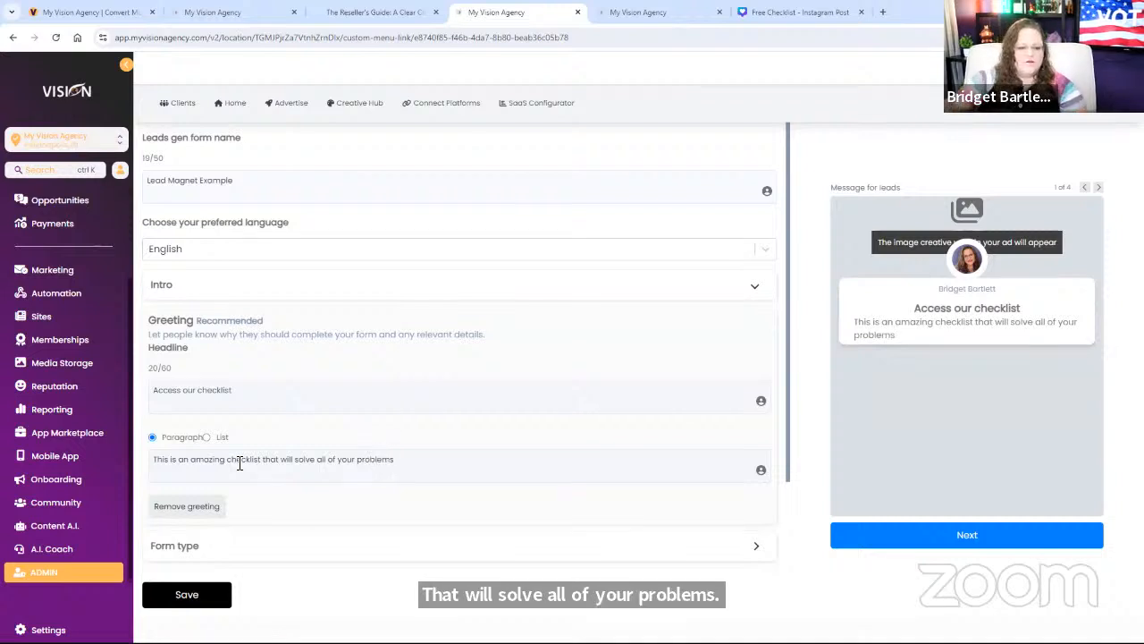
scroll(268, 510, "down", 2)
left_click(187, 432)
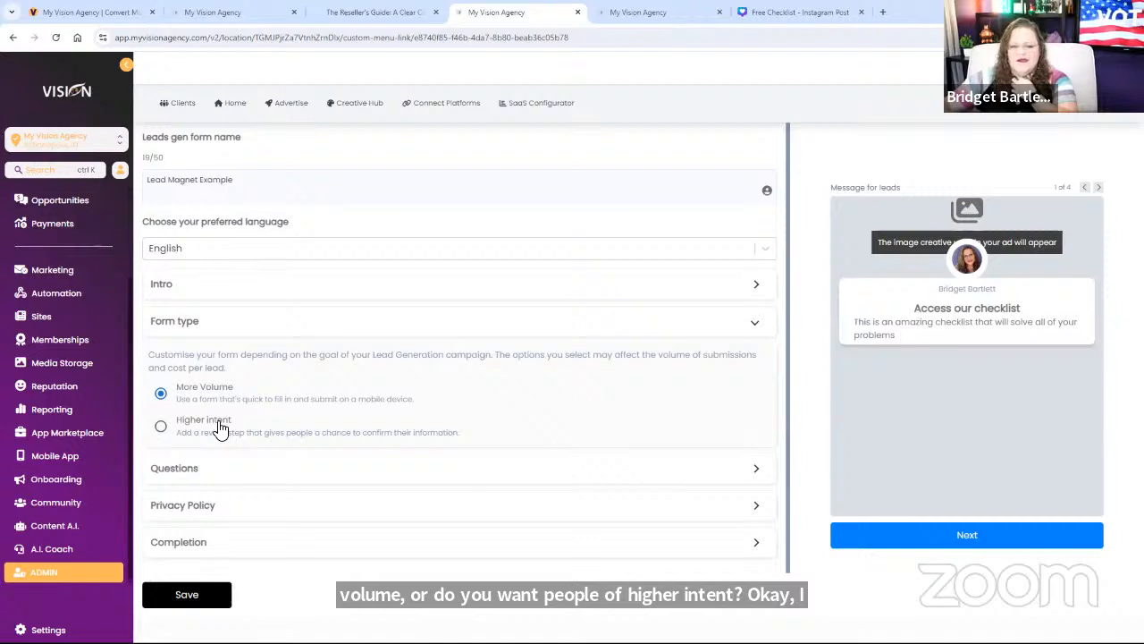
Step: Expand the form's Questions section and list the available custom question types
left_click(186, 471)
scroll(404, 441, "down", 1)
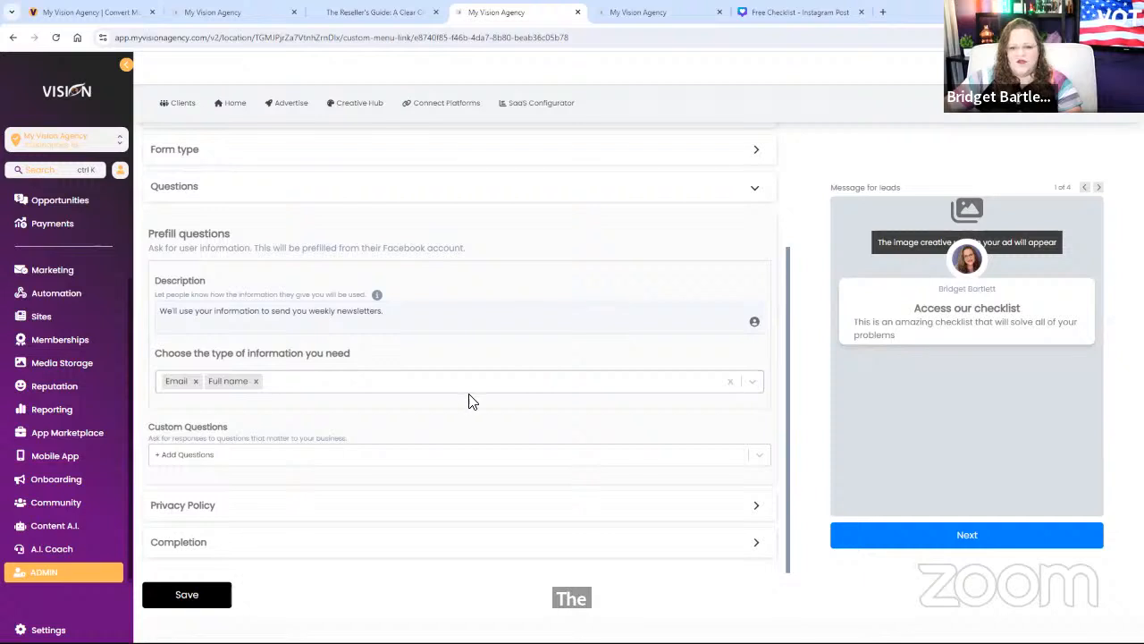
left_click(224, 458)
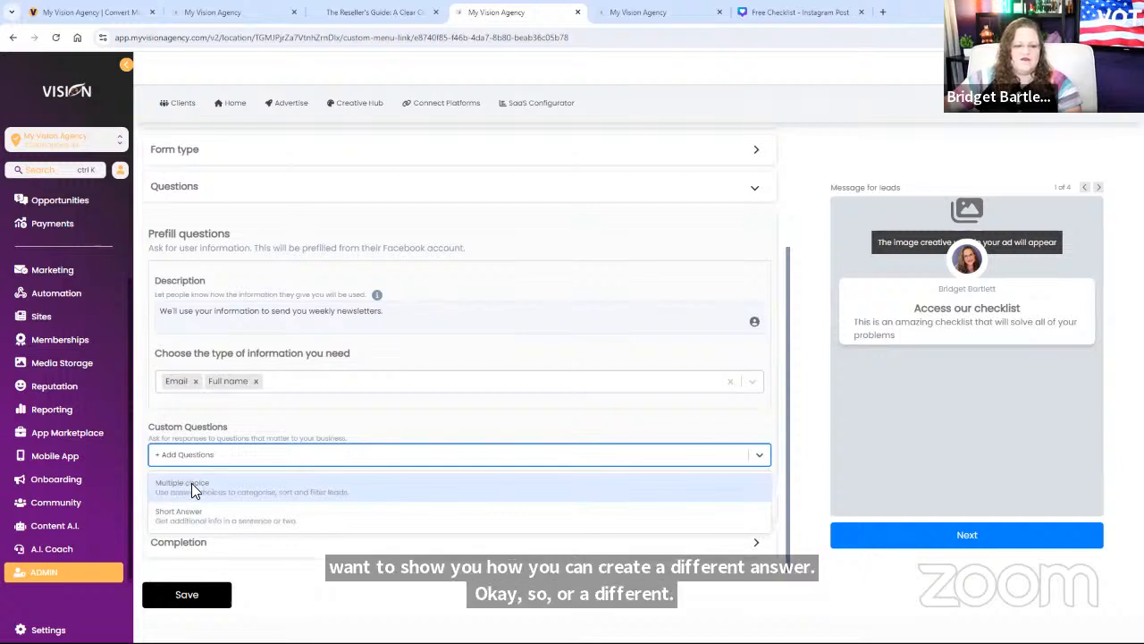
Step: Add a multiple choice question 'What are you interested in learning more about?'
left_click(205, 482)
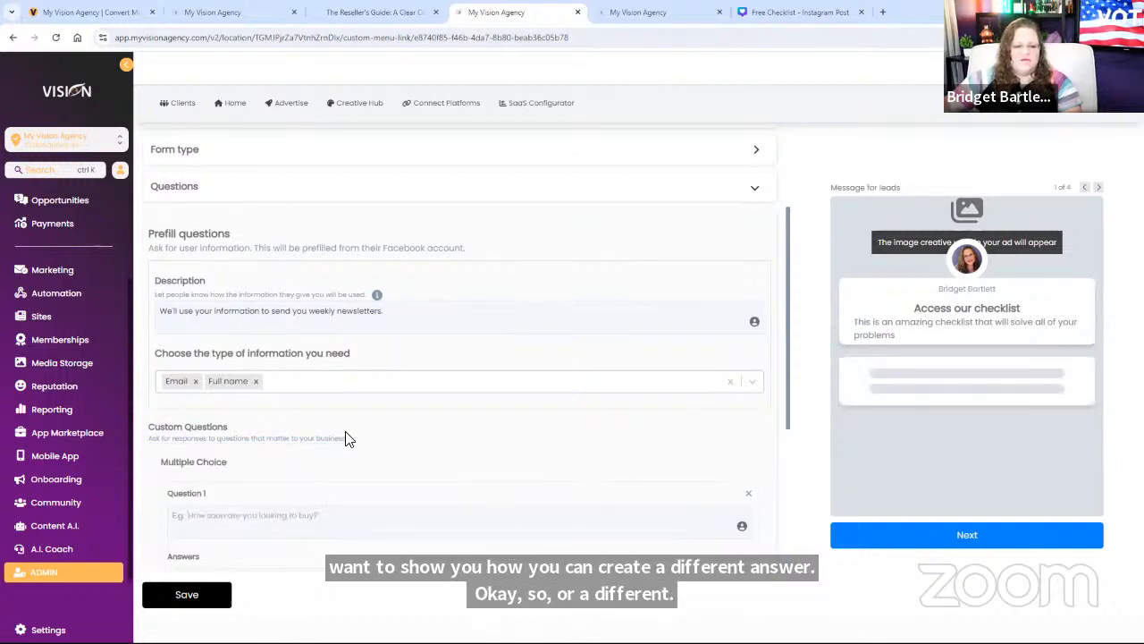
left_click(244, 523)
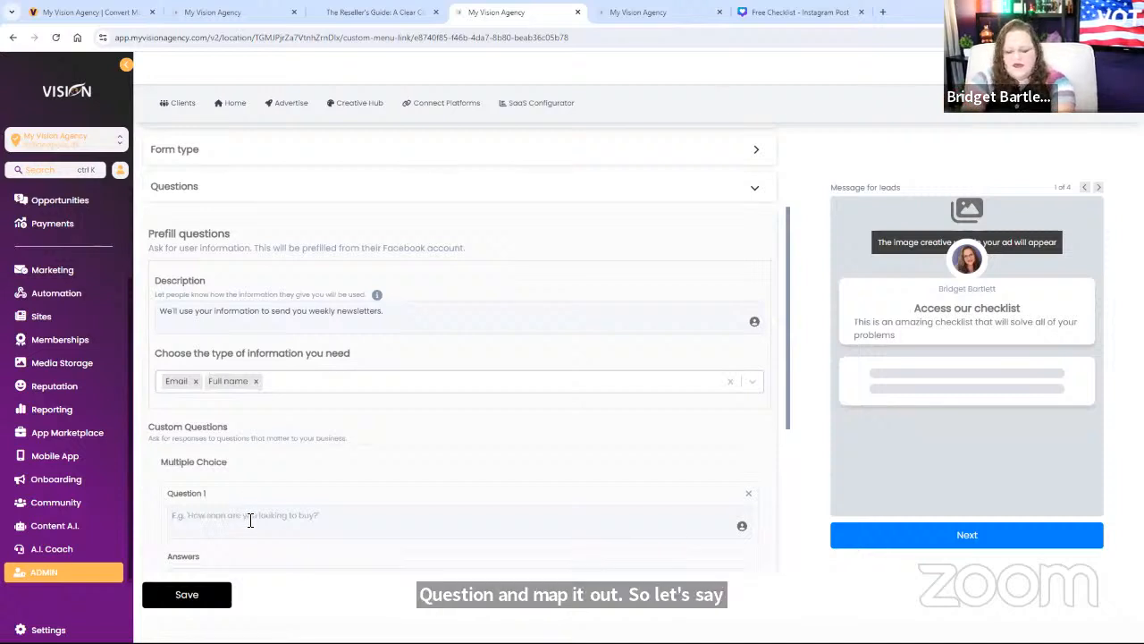
type("WHat")
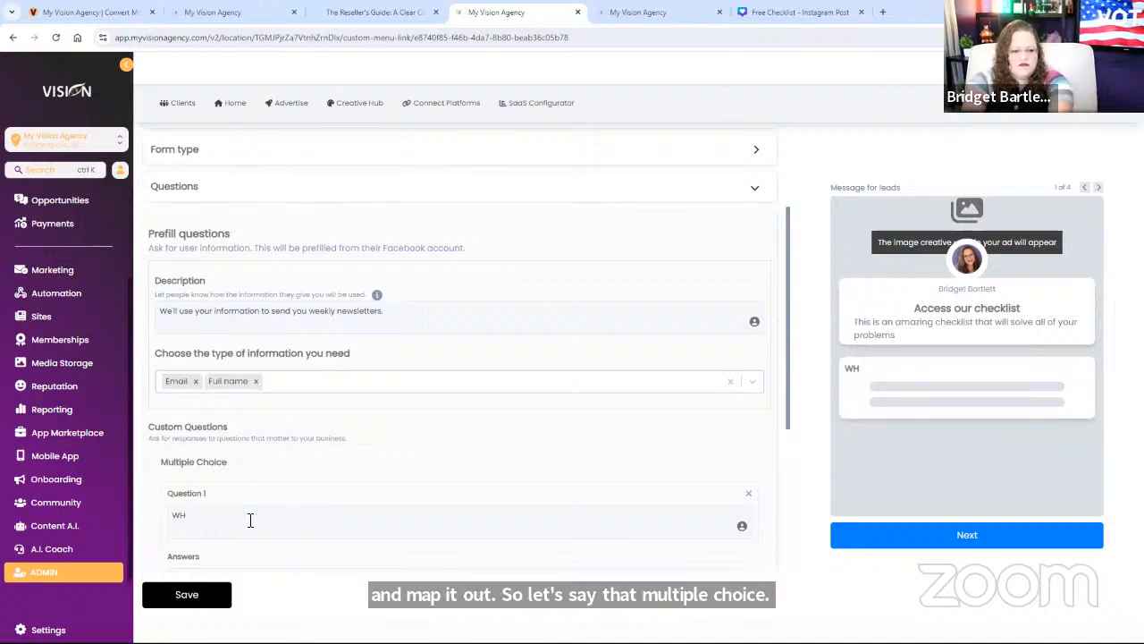
key("BackSpace")
type("hat are ")
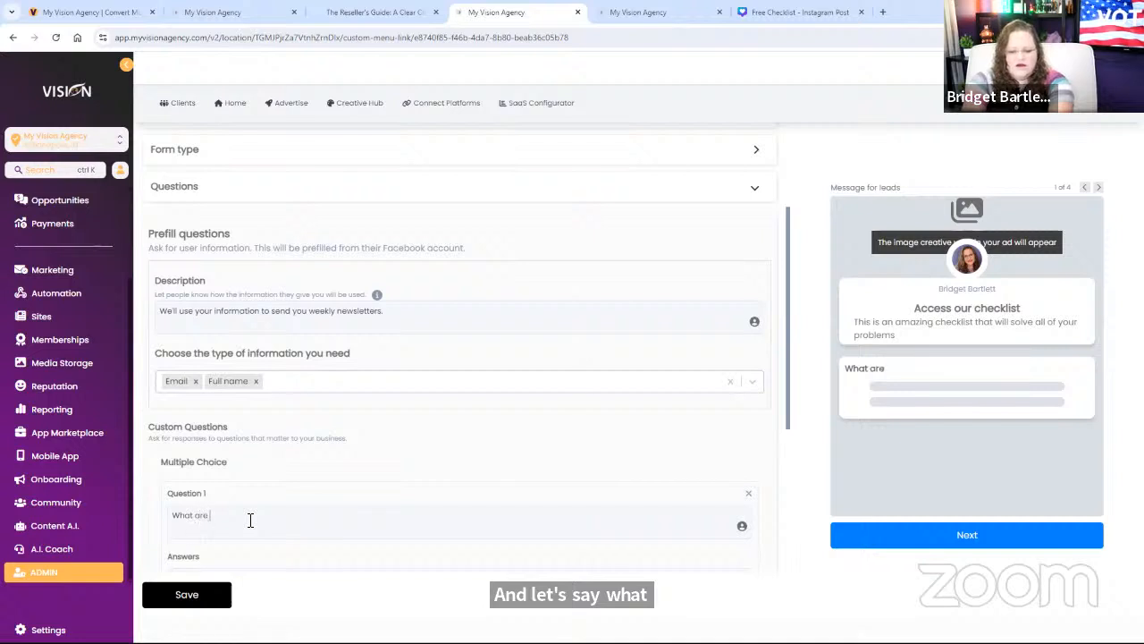
type("you interested in leazr")
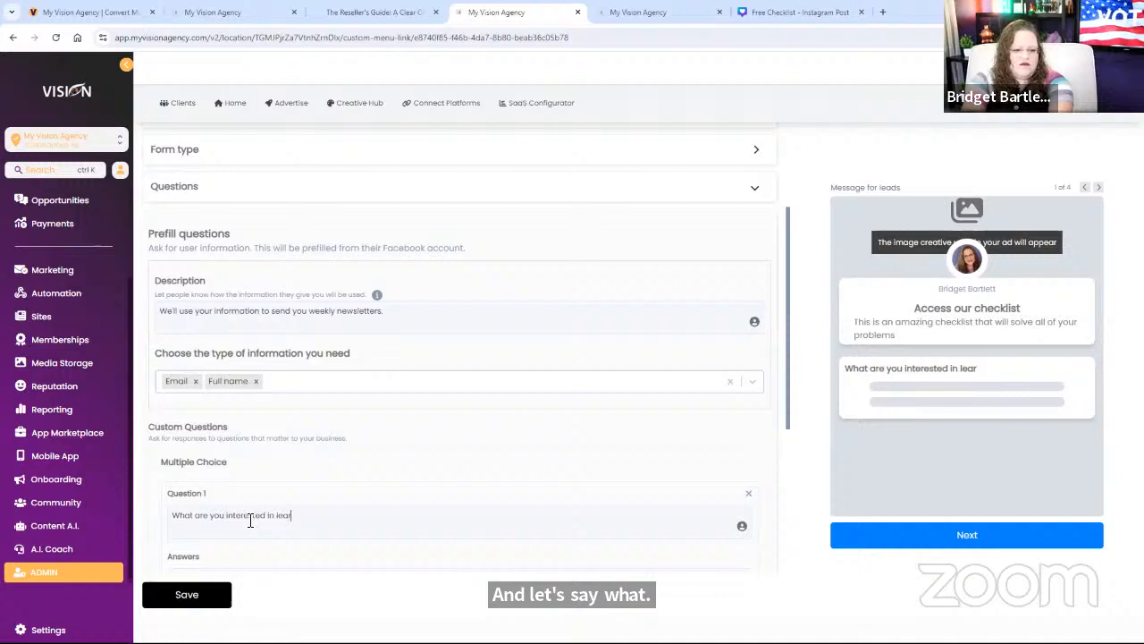
type("ning more about")
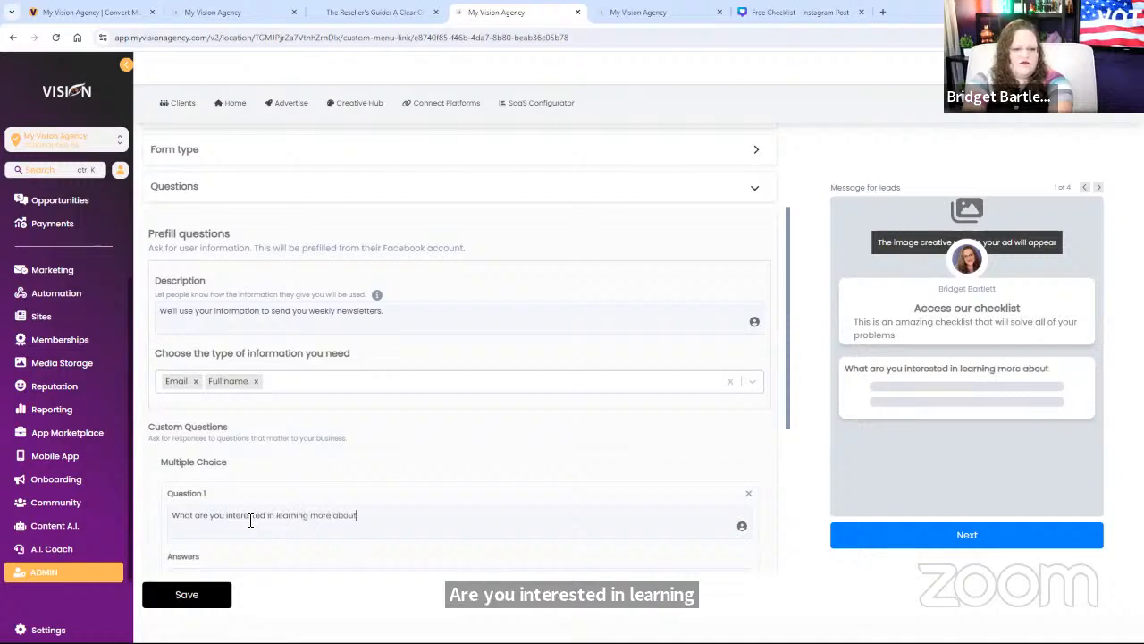
type("?")
scroll(337, 503, "down", 1)
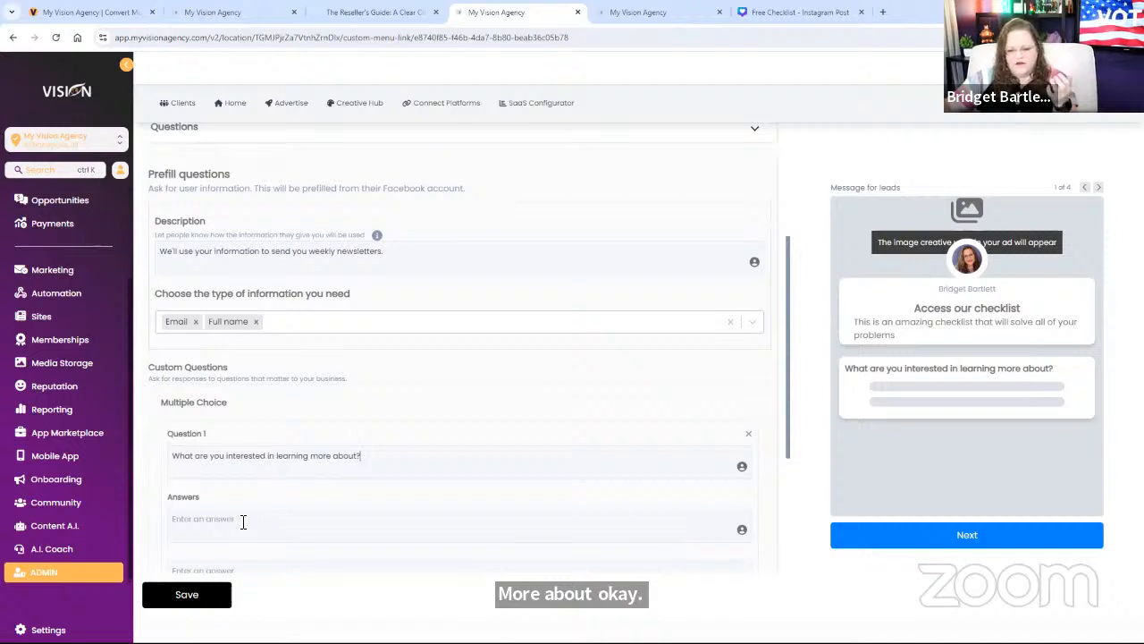
scroll(232, 491, "down", 2)
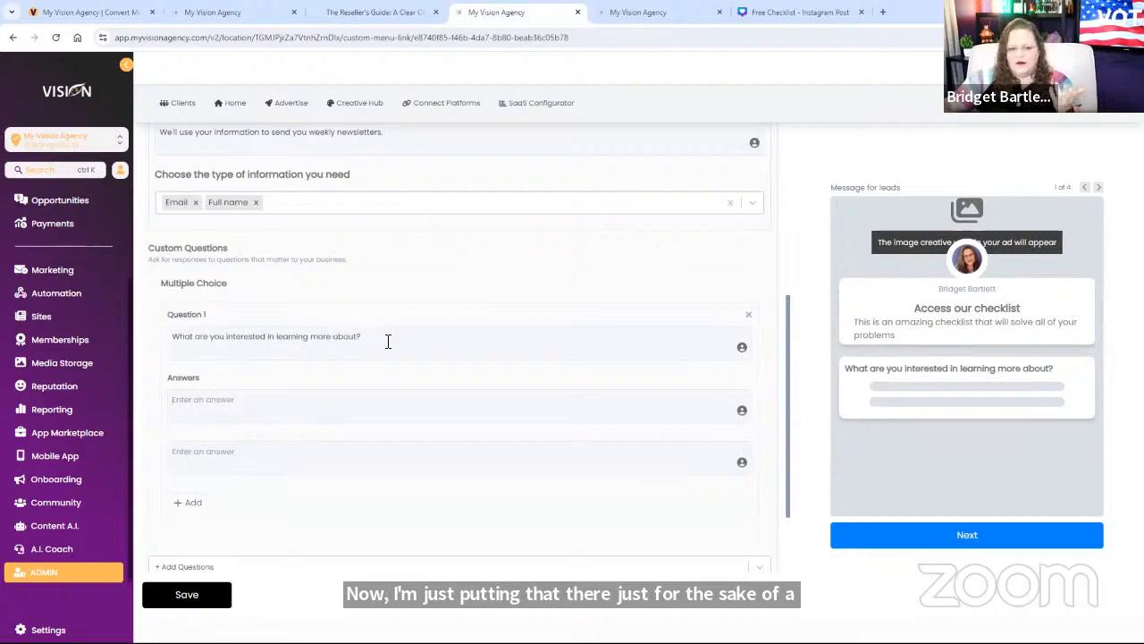
Step: Give the question three answer options: A, B and C
left_click(279, 403)
type("A")
left_click(238, 453)
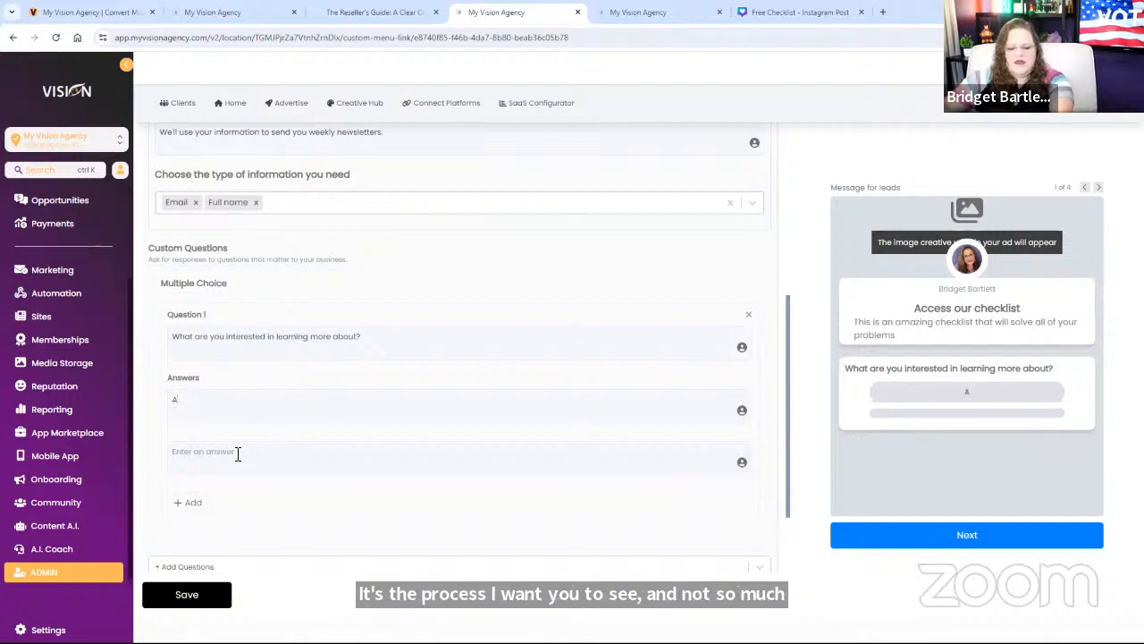
type("B")
left_click(191, 502)
left_click(232, 507)
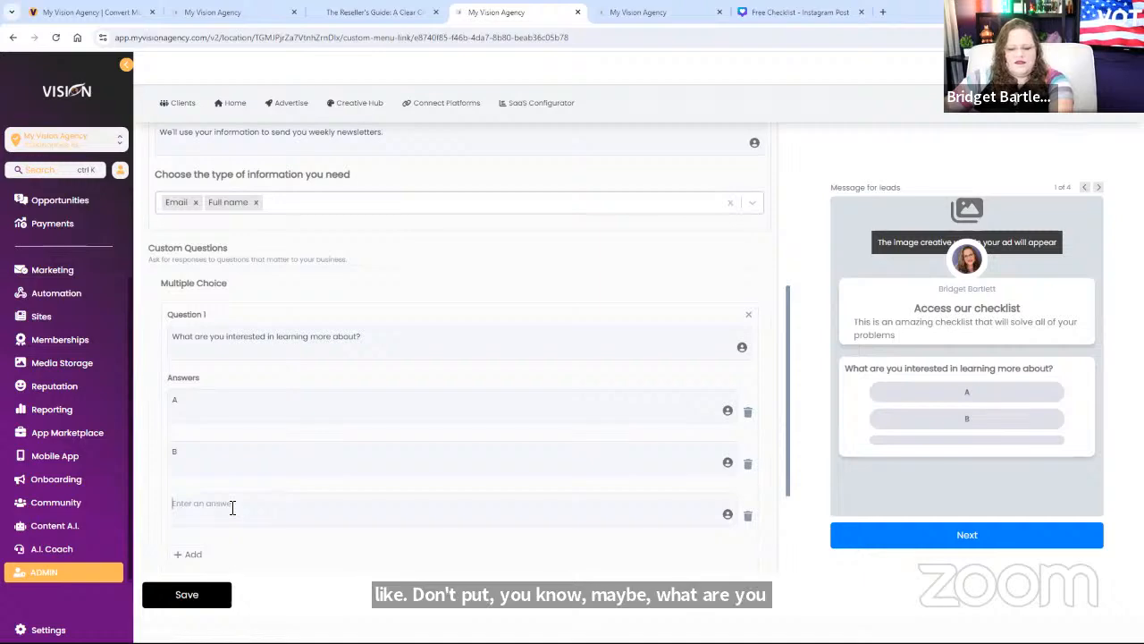
type("C")
scroll(411, 467, "down", 3)
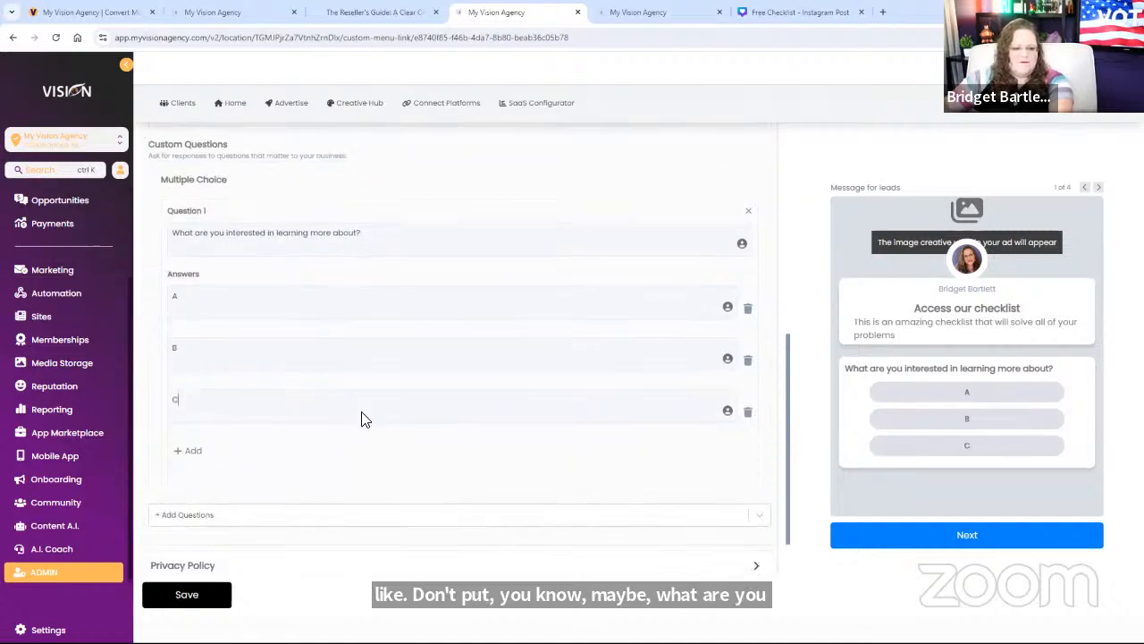
scroll(551, 365, "up", 7)
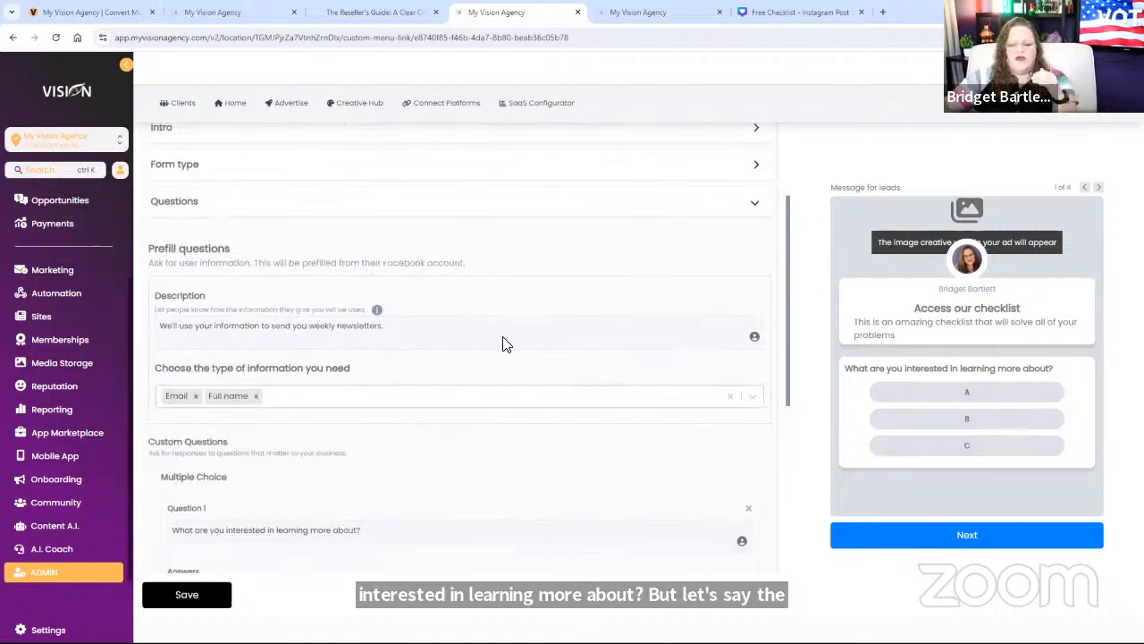
scroll(200, 326, "up", 3)
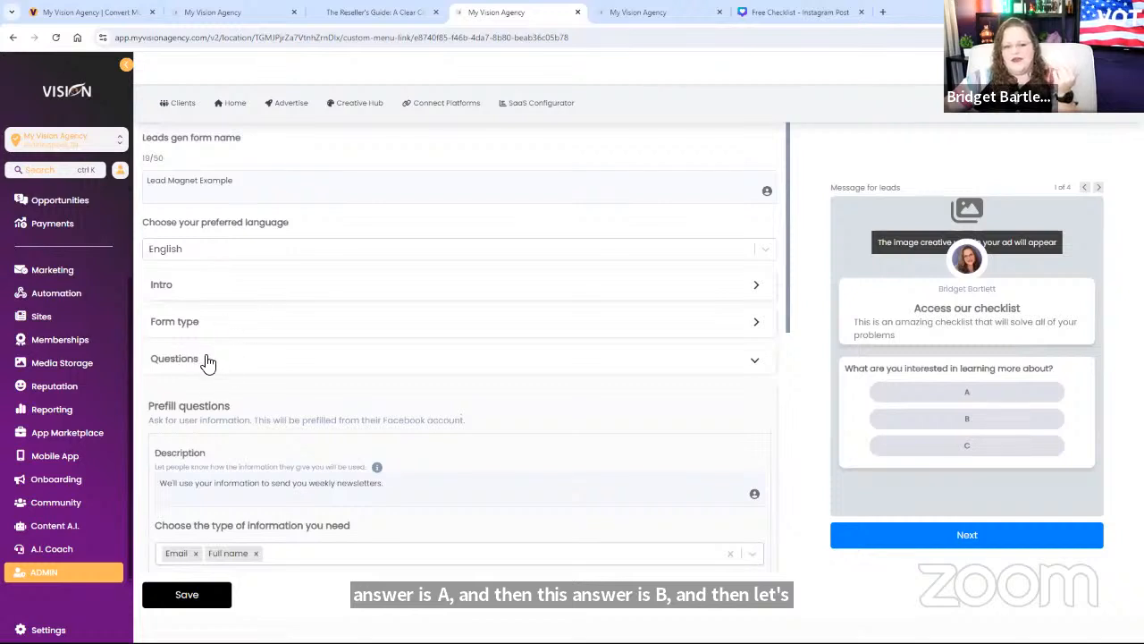
scroll(490, 478, "down", 4)
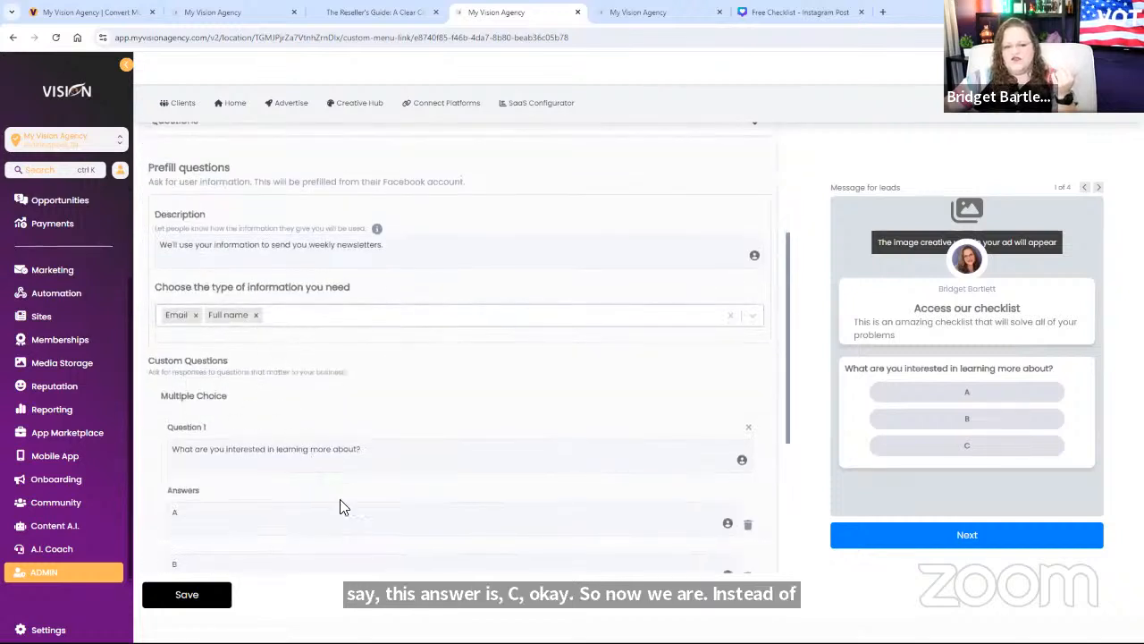
scroll(386, 507, "down", 1)
scroll(386, 506, "down", 2)
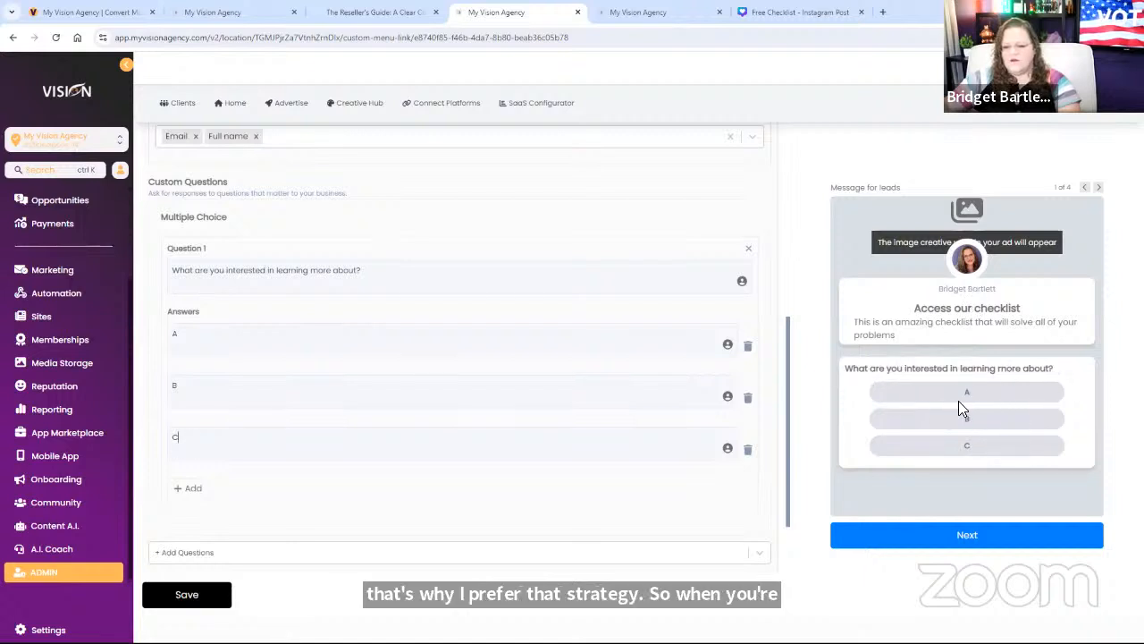
scroll(396, 453, "down", 1)
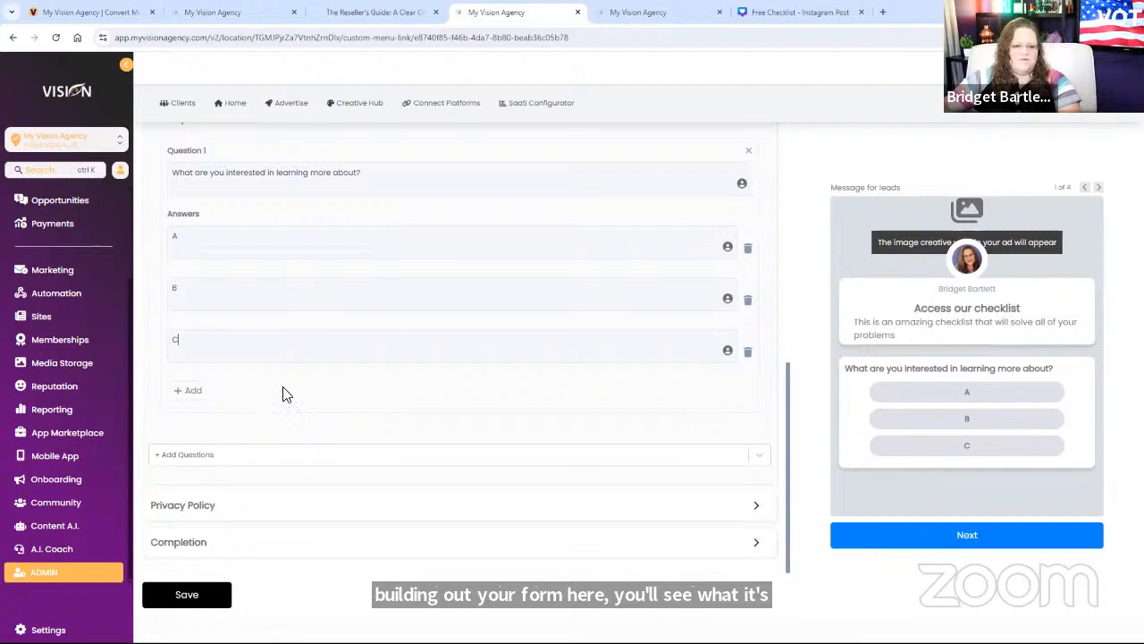
left_click(211, 506)
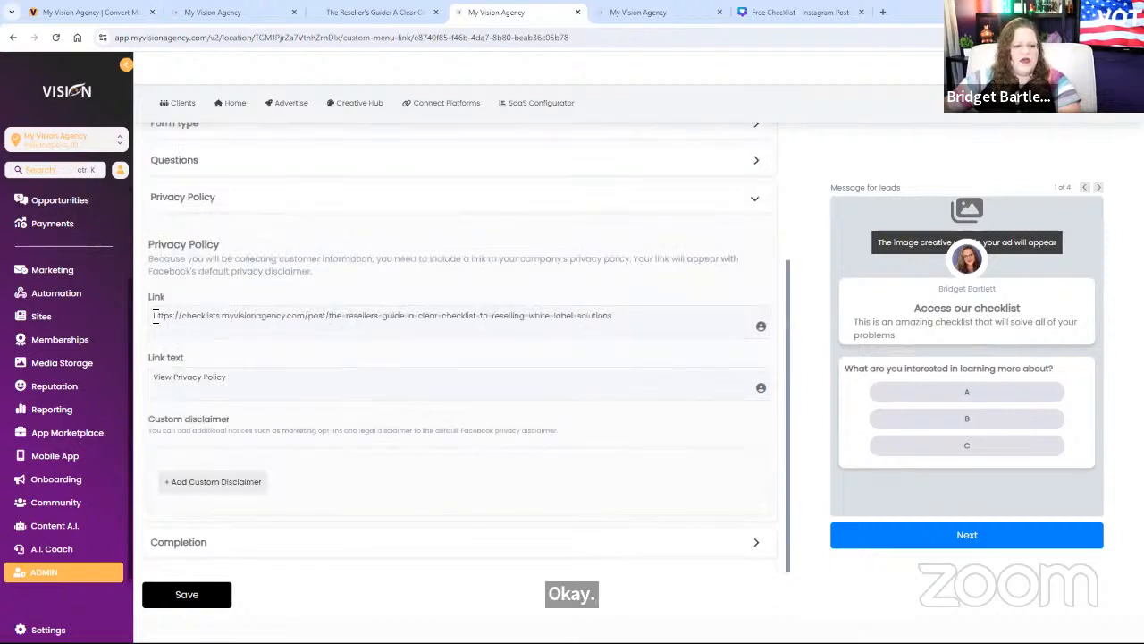
left_click_drag(155, 317, 659, 332)
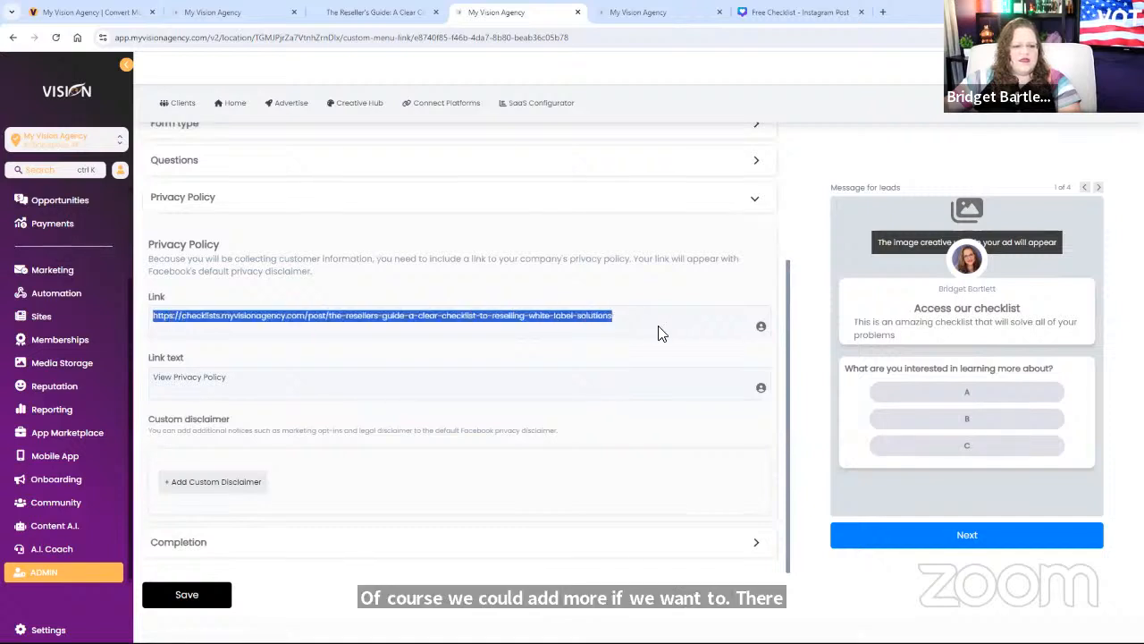
type("http")
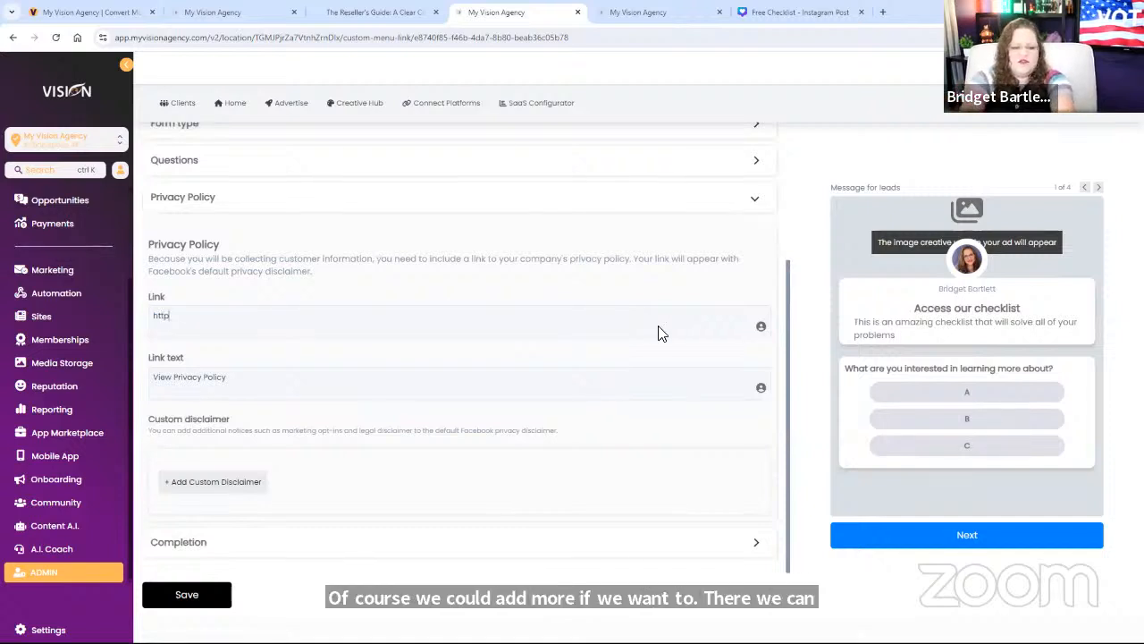
type("s:/")
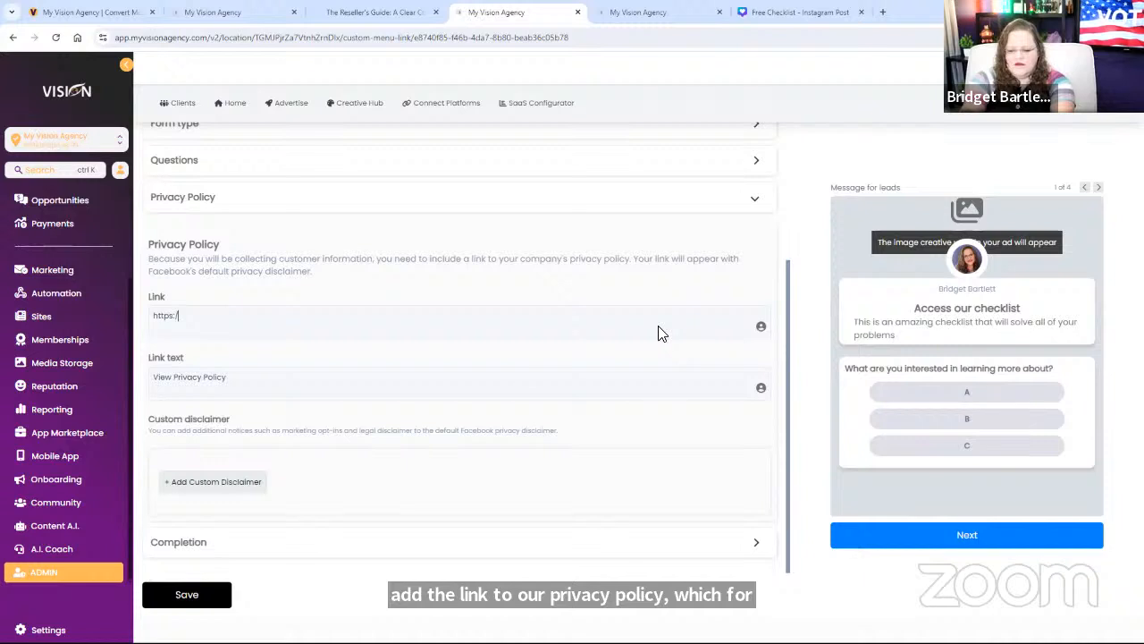
type("/lega")
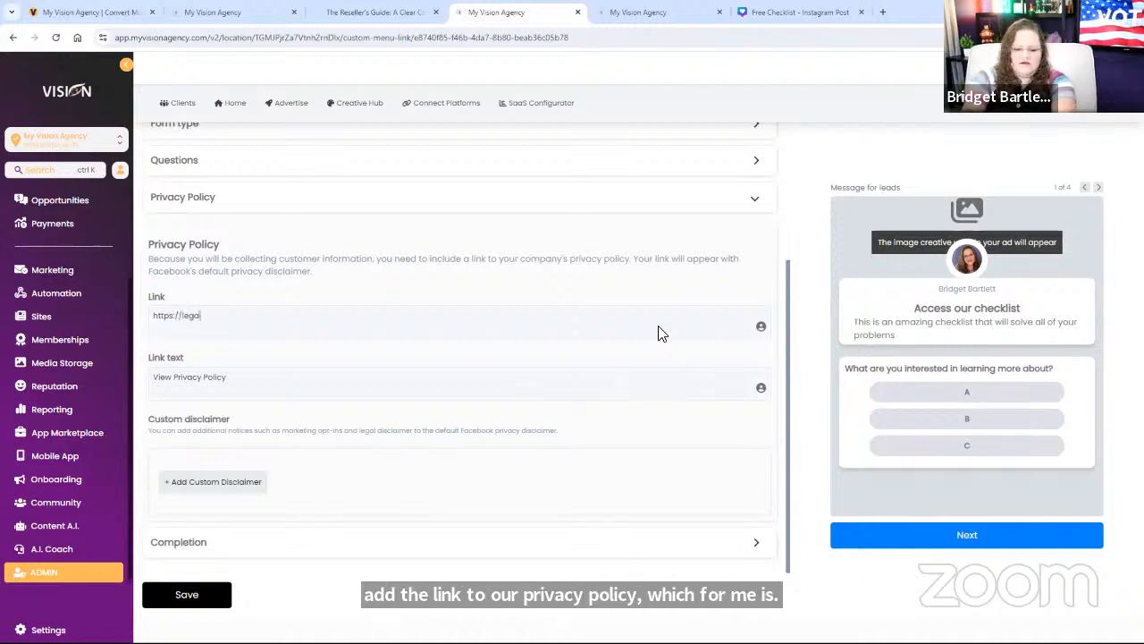
type("l.myvision")
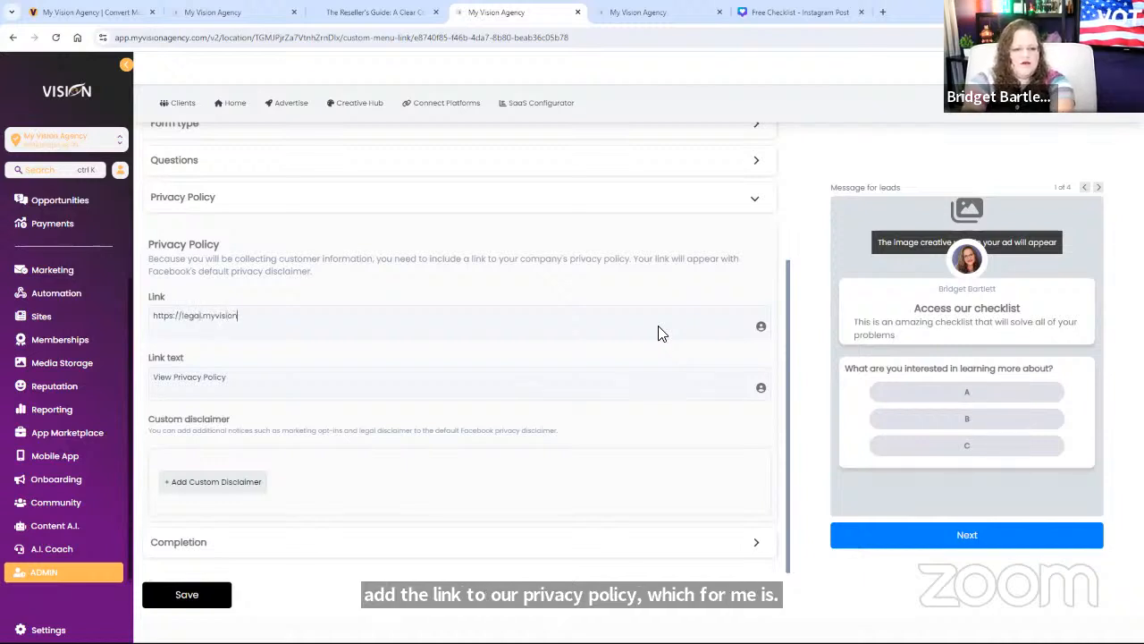
type("agency.com")
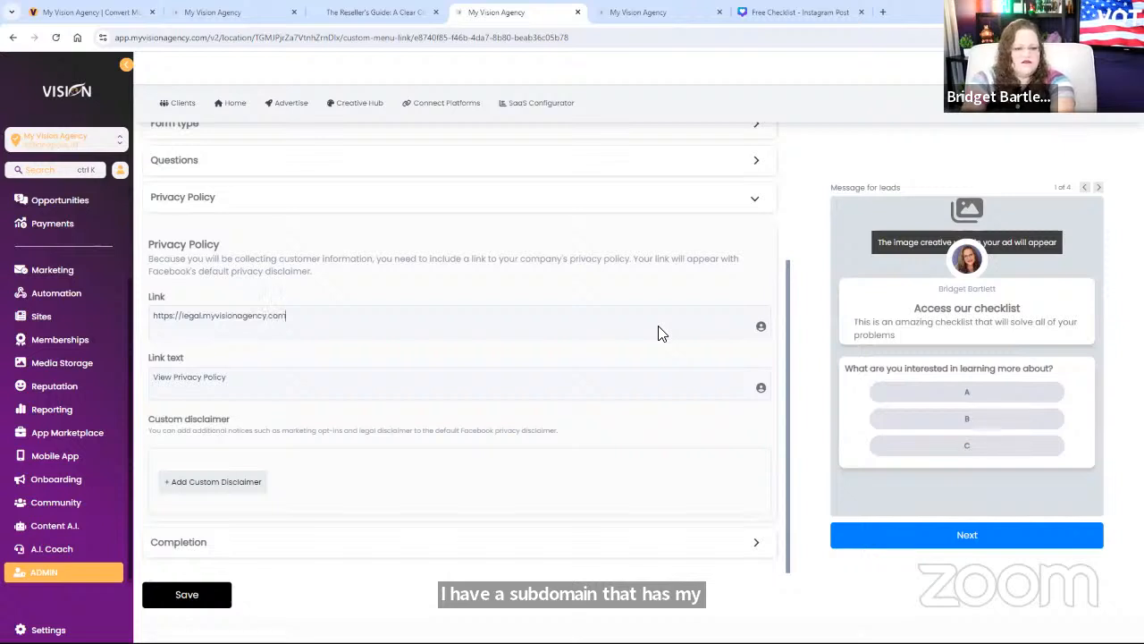
type("/ter")
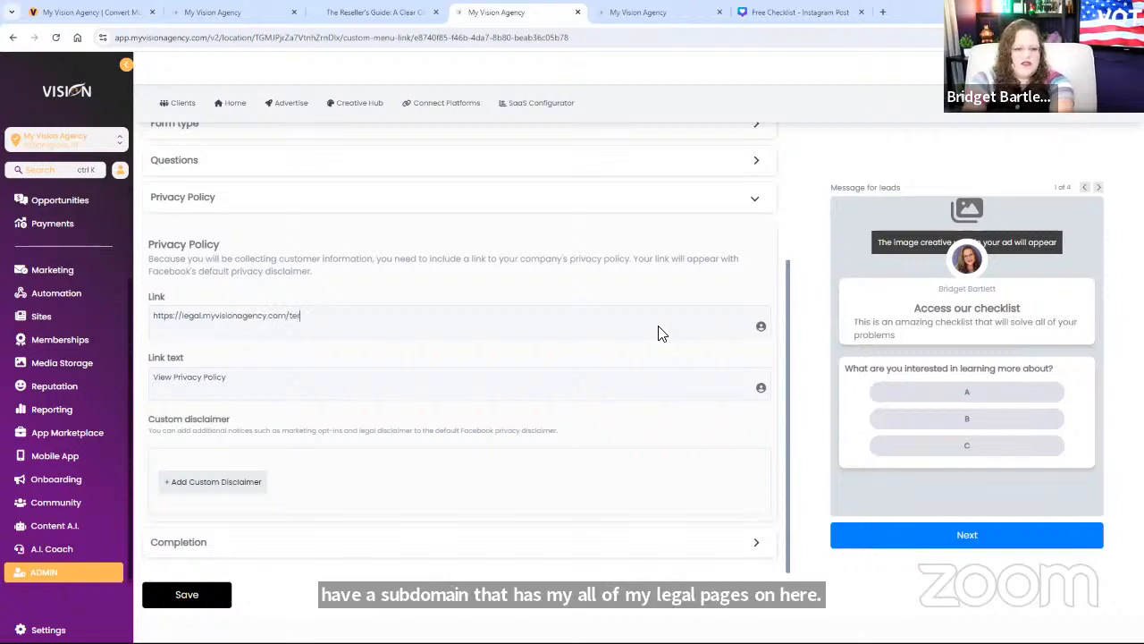
key("BackSpace")
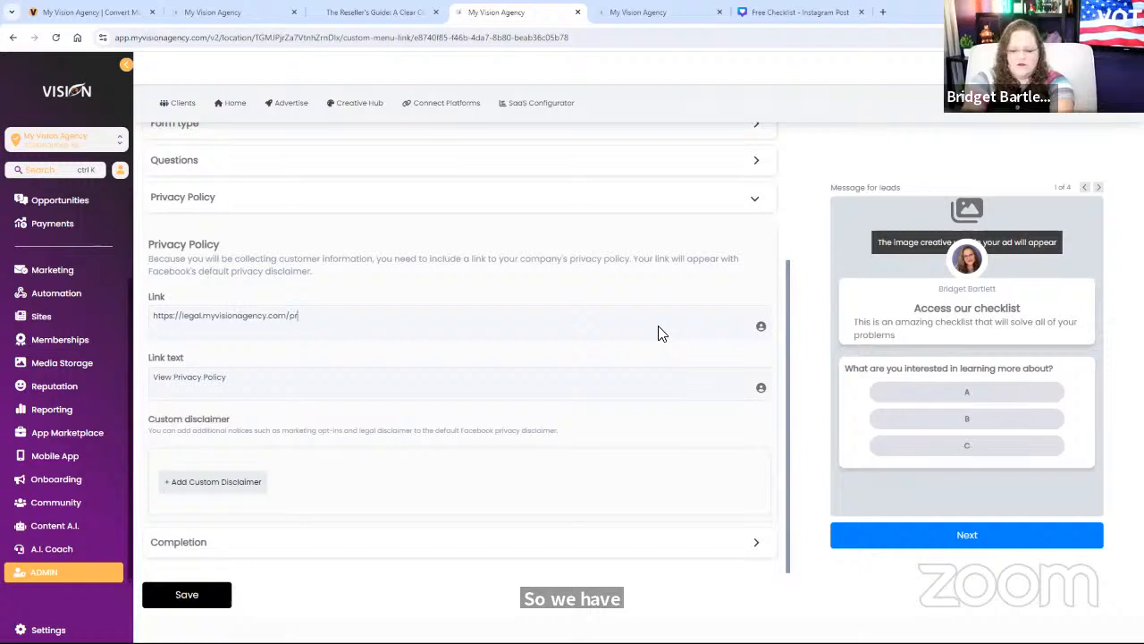
type("privacy")
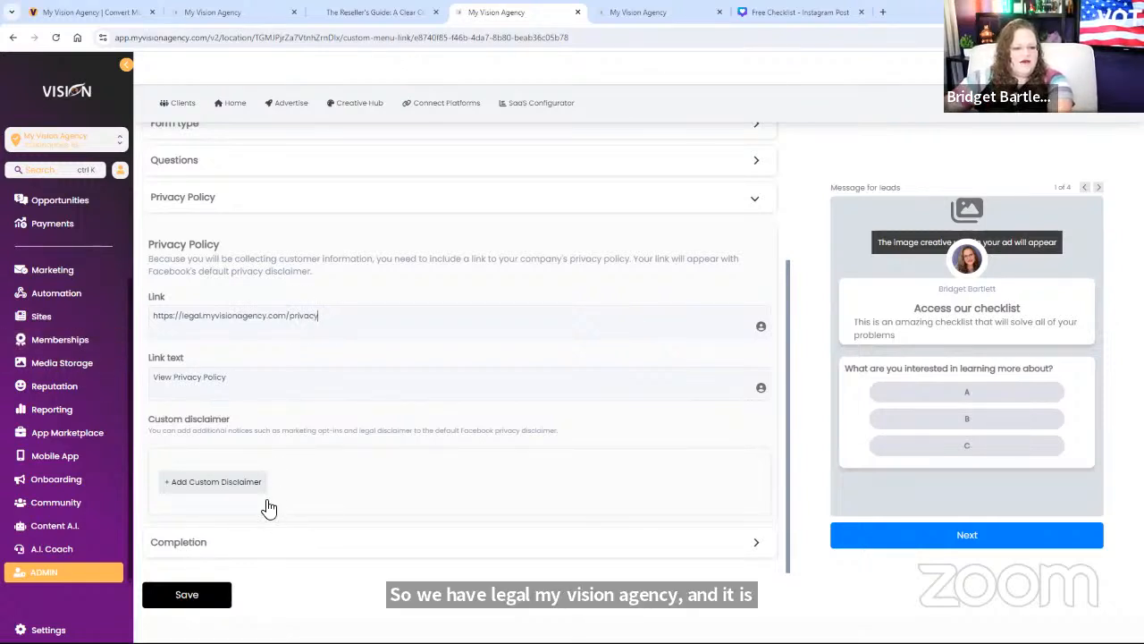
left_click(221, 543)
Step: Preview the thank-you page and rewrite its headline to 'Great! Check your email for the checklist'
scroll(447, 420, "down", 3)
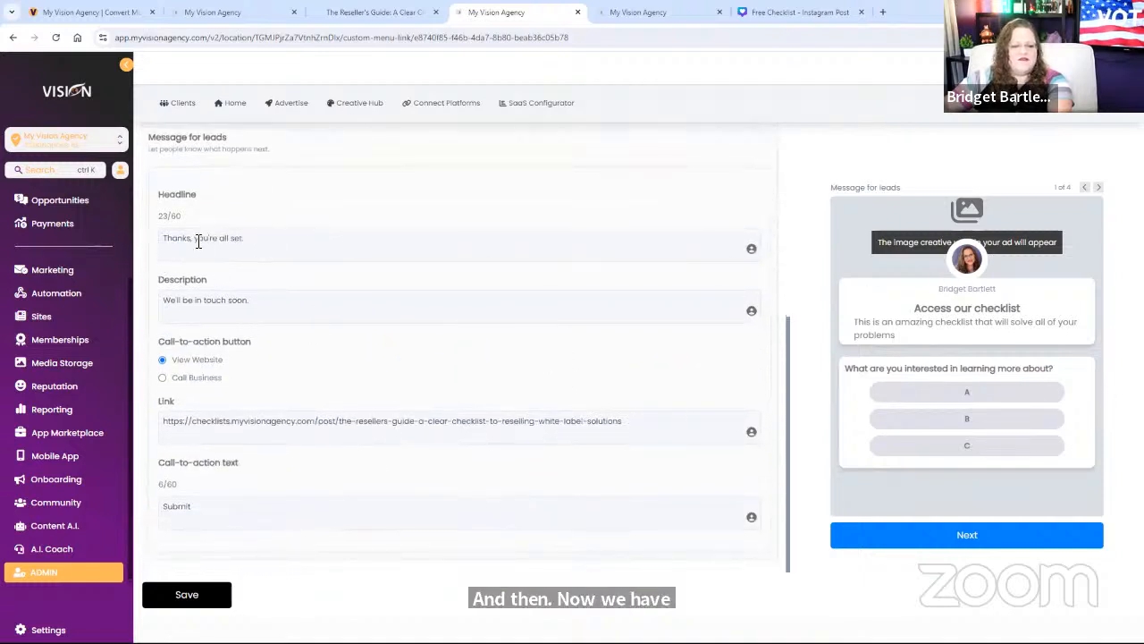
left_click_drag(258, 240, 139, 246)
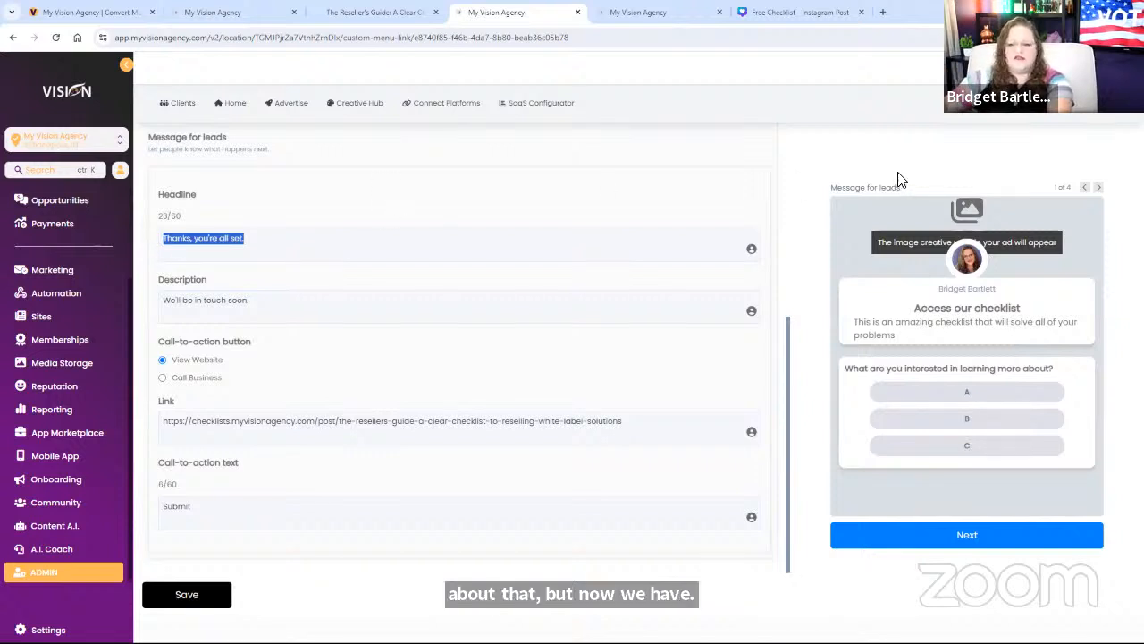
left_click(1100, 188)
left_click(1100, 187)
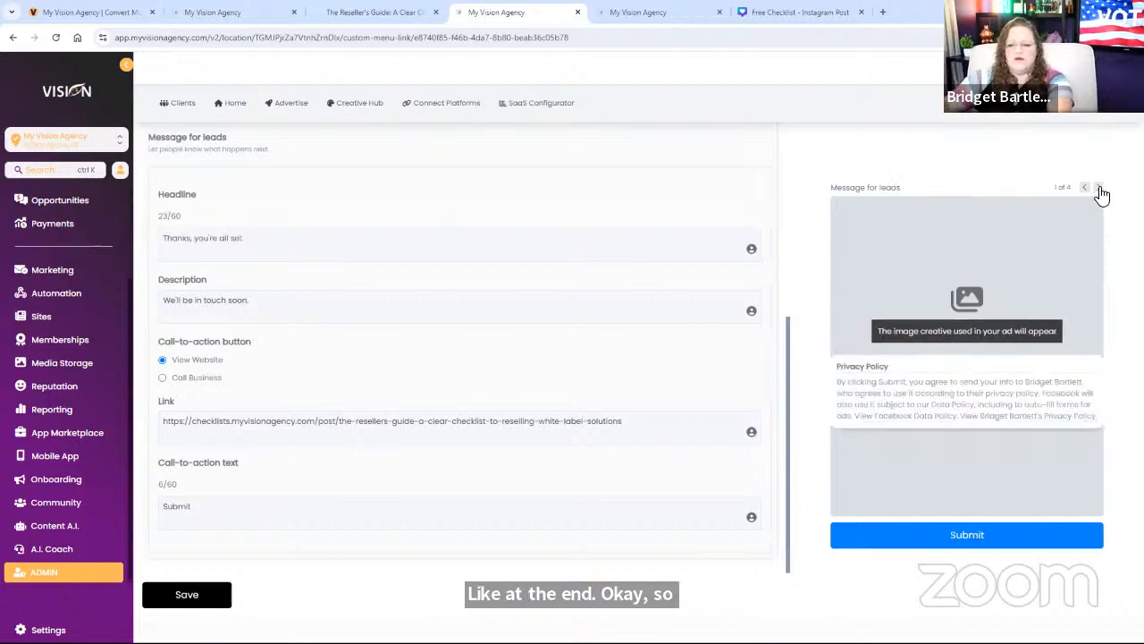
left_click(1100, 189)
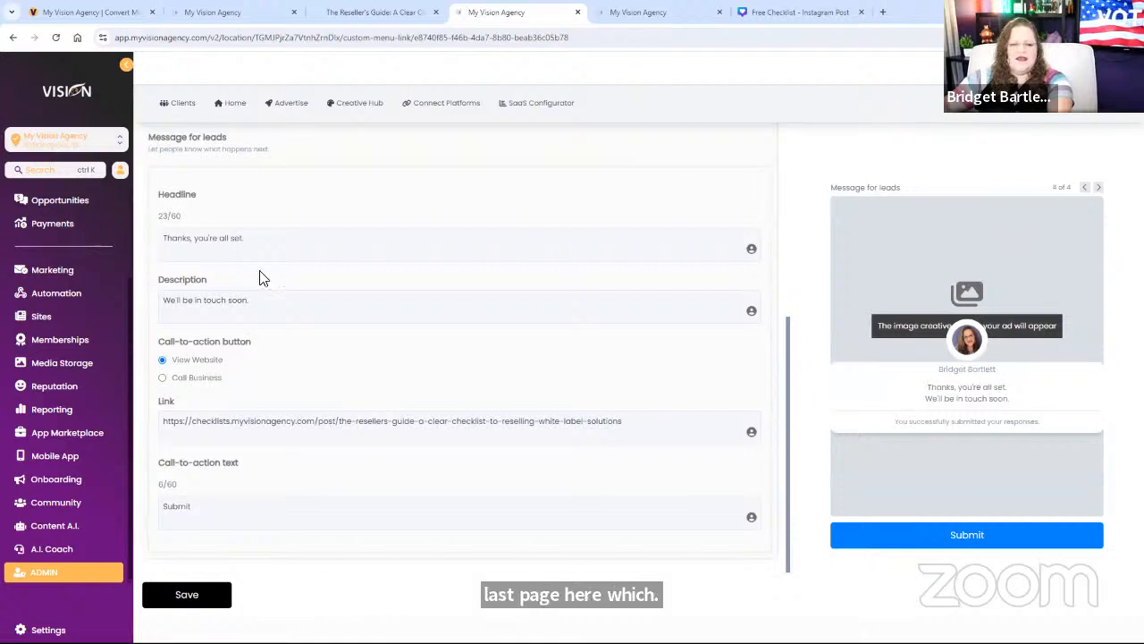
left_click_drag(258, 240, 155, 243)
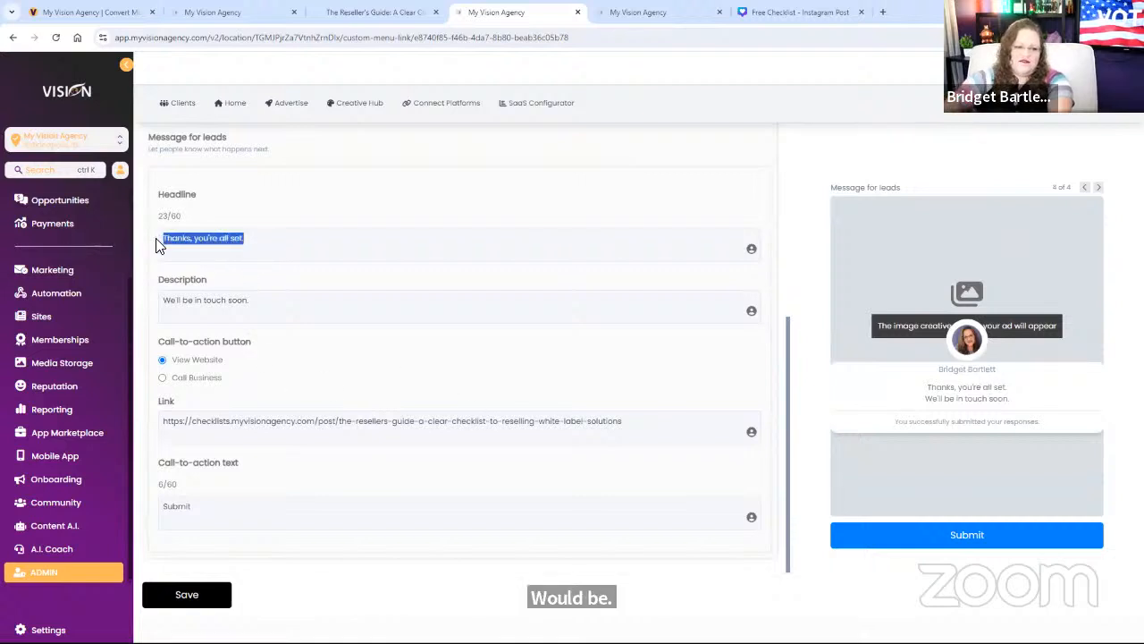
type("Great")
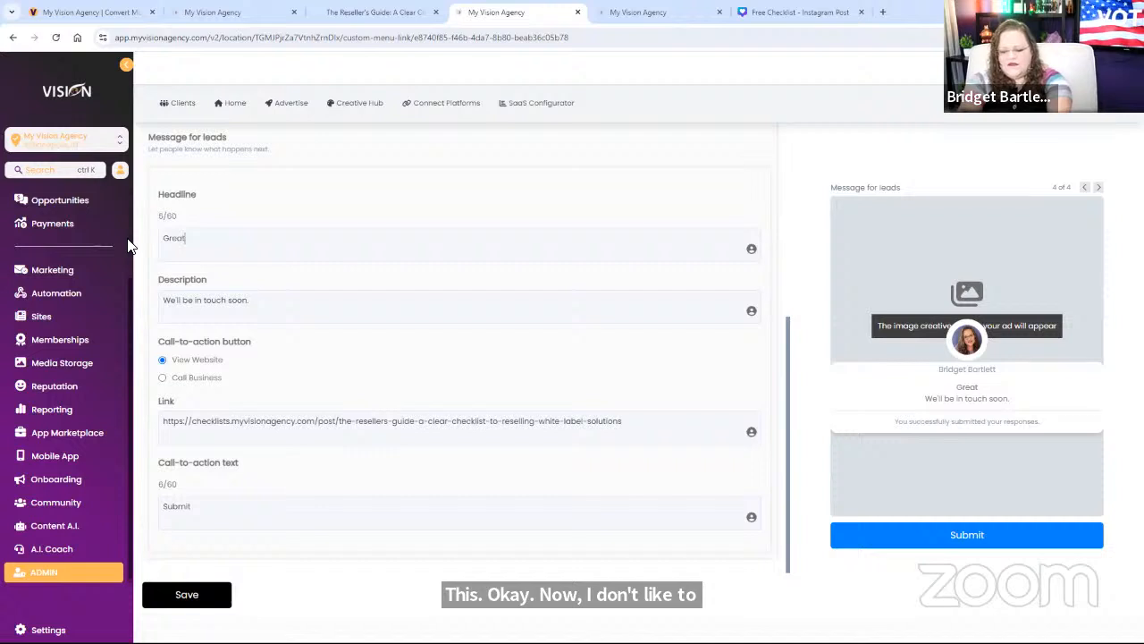
type("! Check your e")
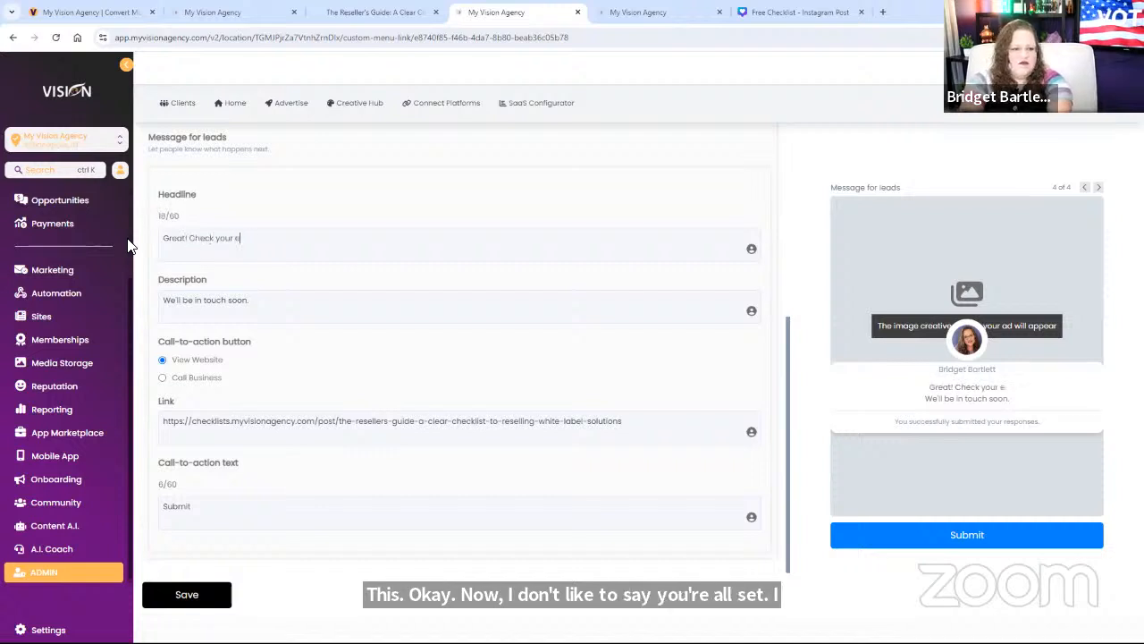
type("mail for the")
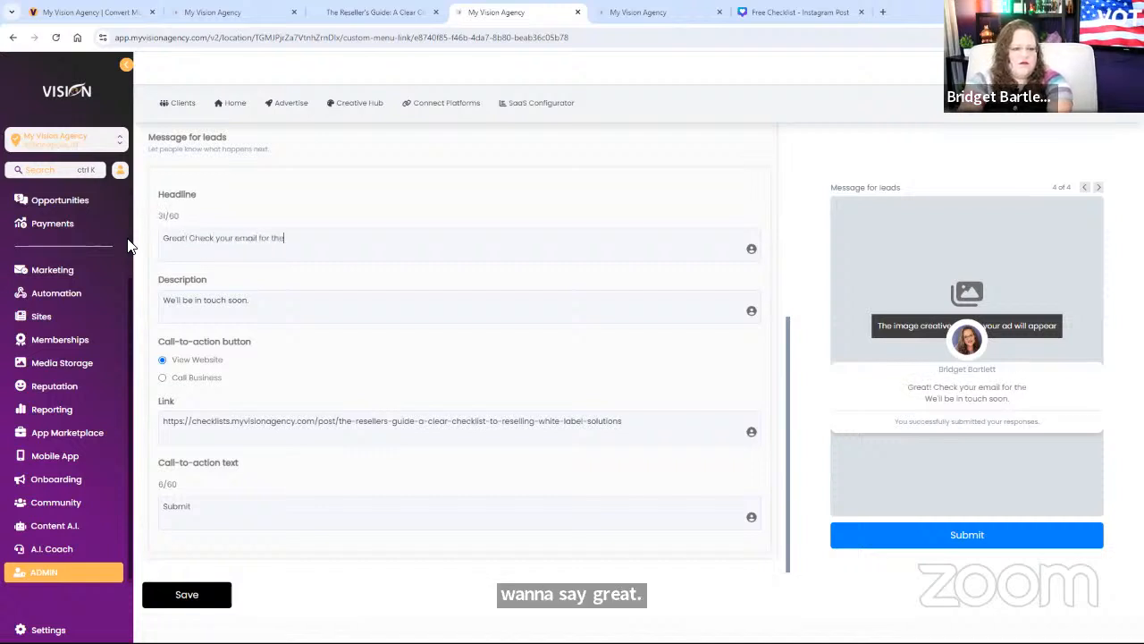
type(" gu")
key("BackSpace")
key("BackSpace")
key("BackSpace")
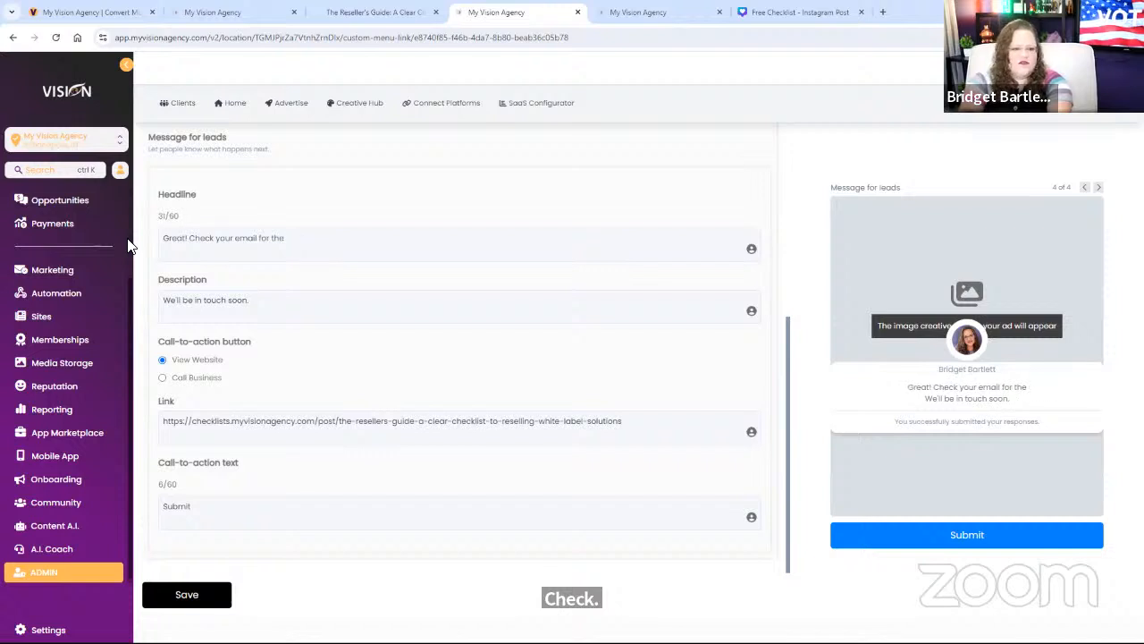
type("chec")
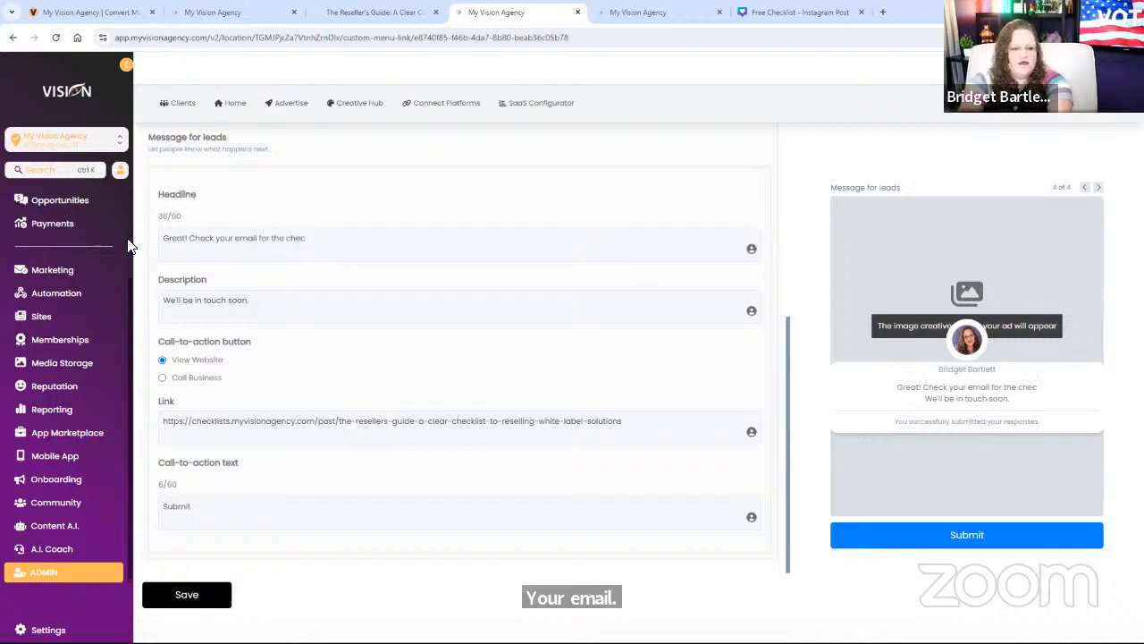
type("kl")
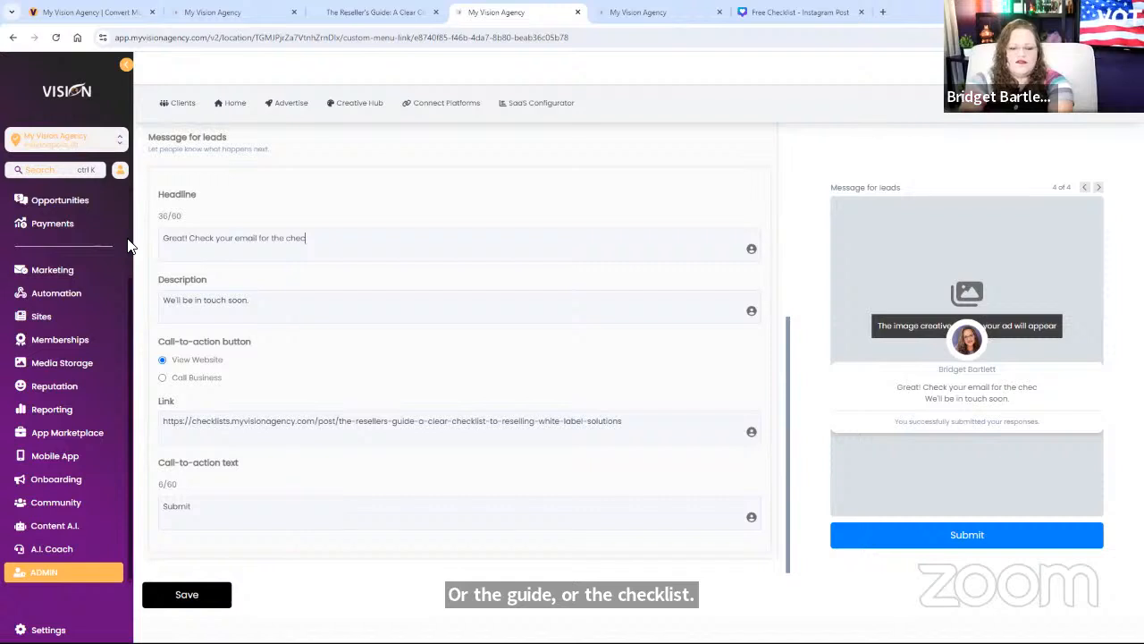
type("ist")
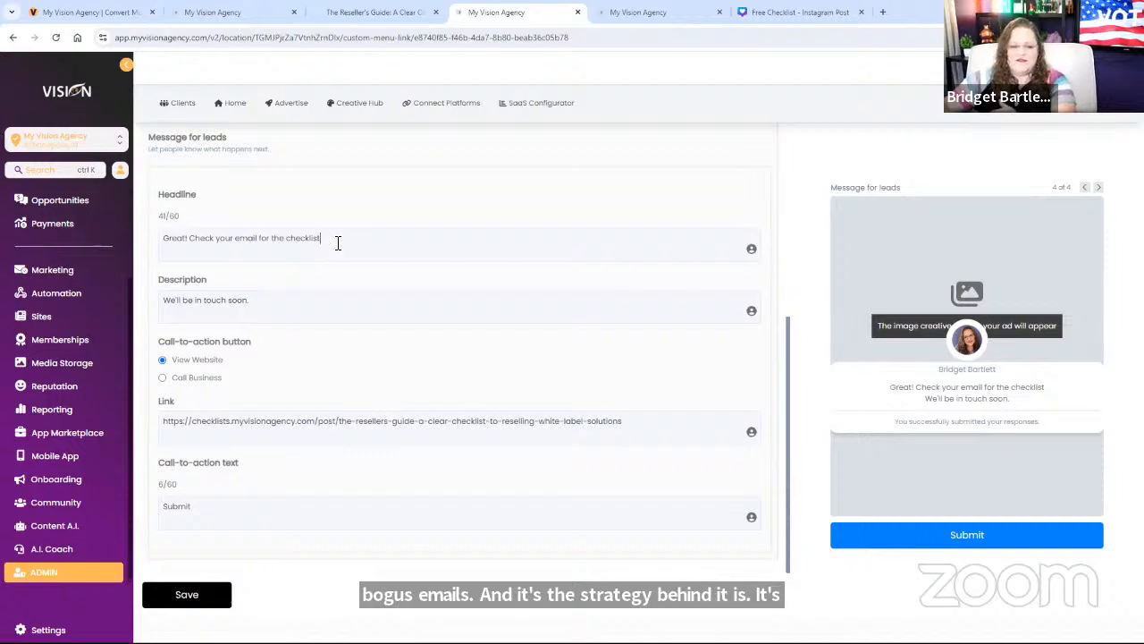
Step: Step the preview back to the contact information page and expand the Questions section
left_click(1086, 187)
left_click(1086, 186)
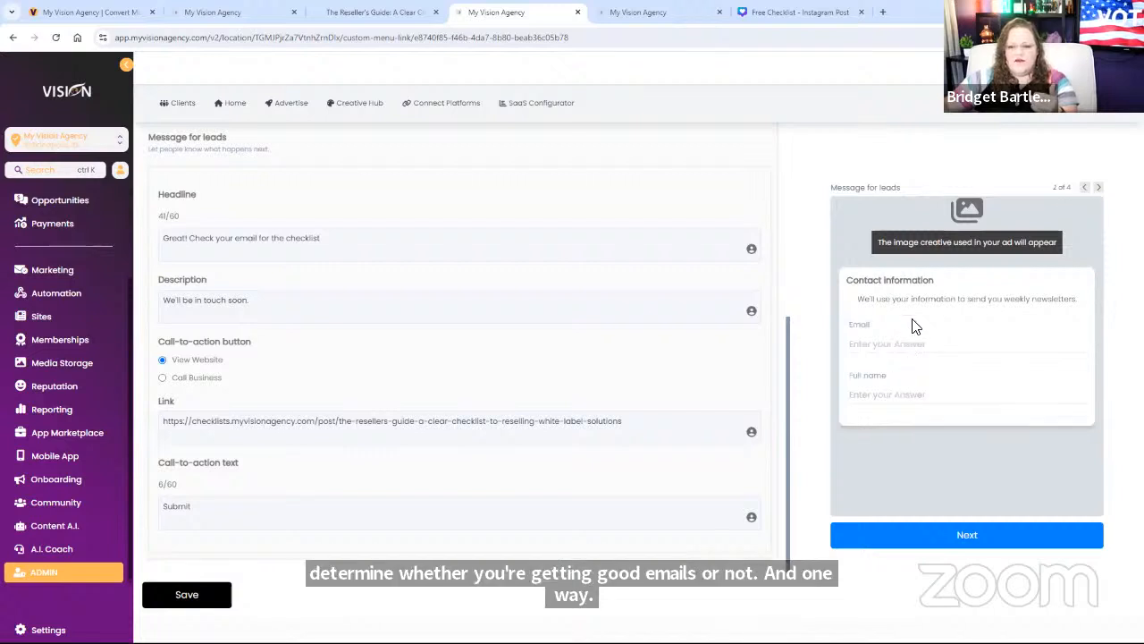
scroll(390, 403, "up", 4)
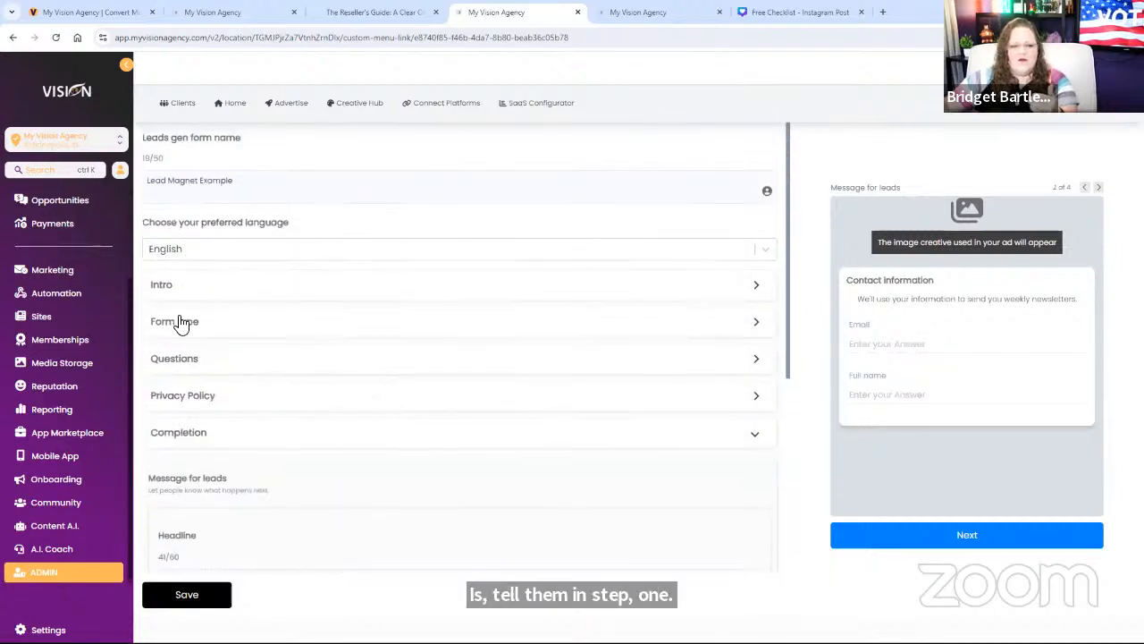
left_click(158, 286)
scroll(176, 412, "down", 2)
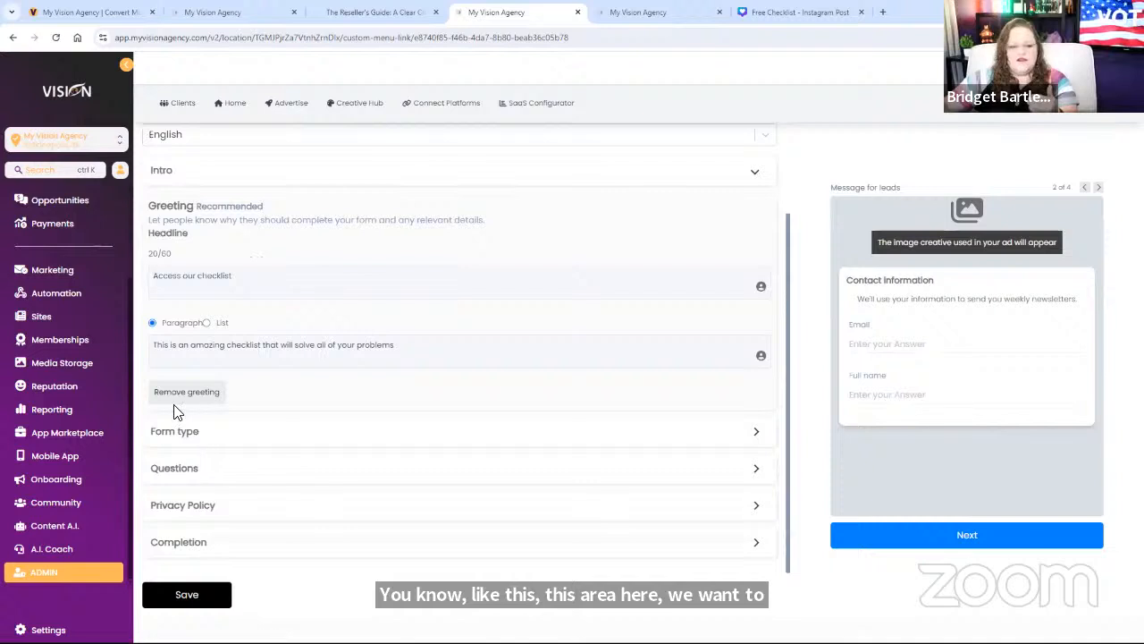
left_click(210, 430)
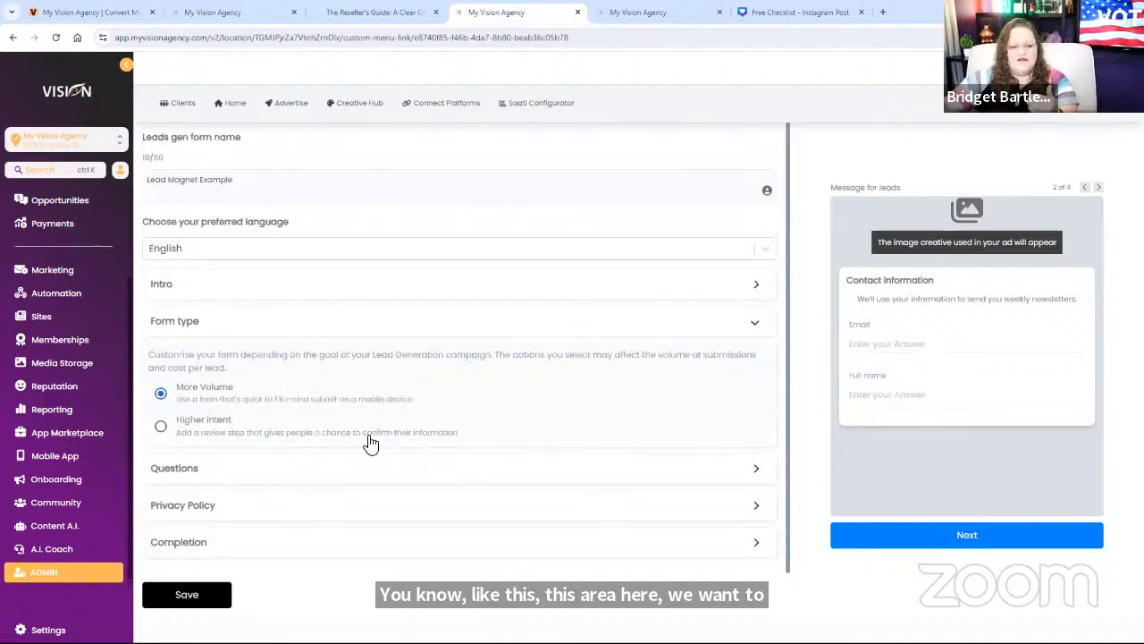
left_click(186, 474)
Step: Set the prefill description to 'Enter a valid email to receive this amazing guide'
left_click_drag(387, 313, 337, 311)
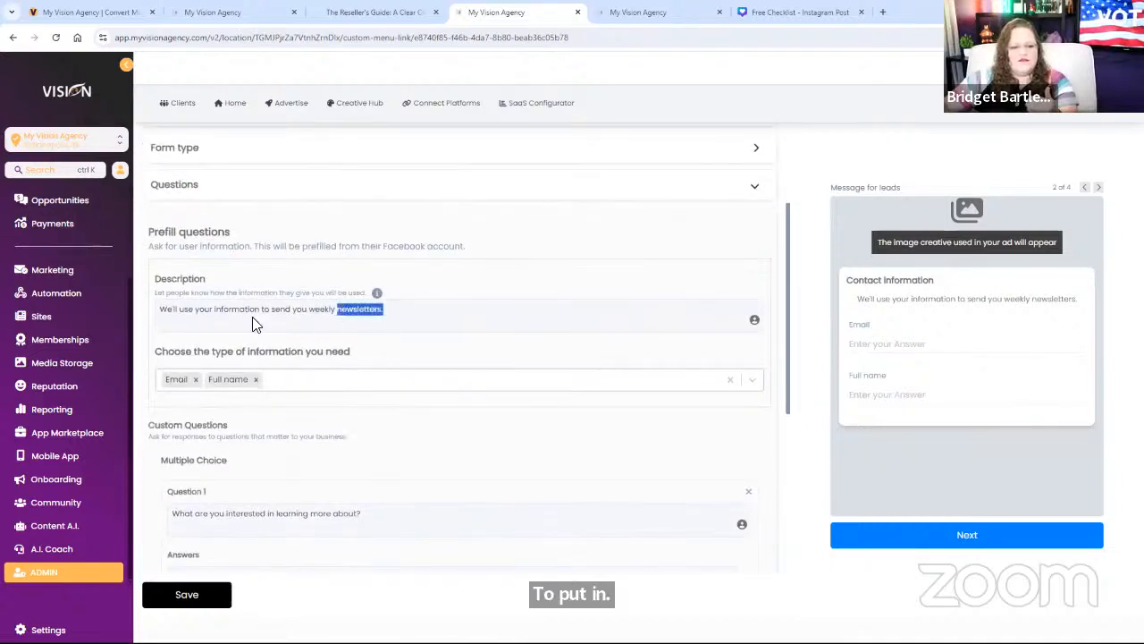
left_click_drag(253, 324, 134, 319)
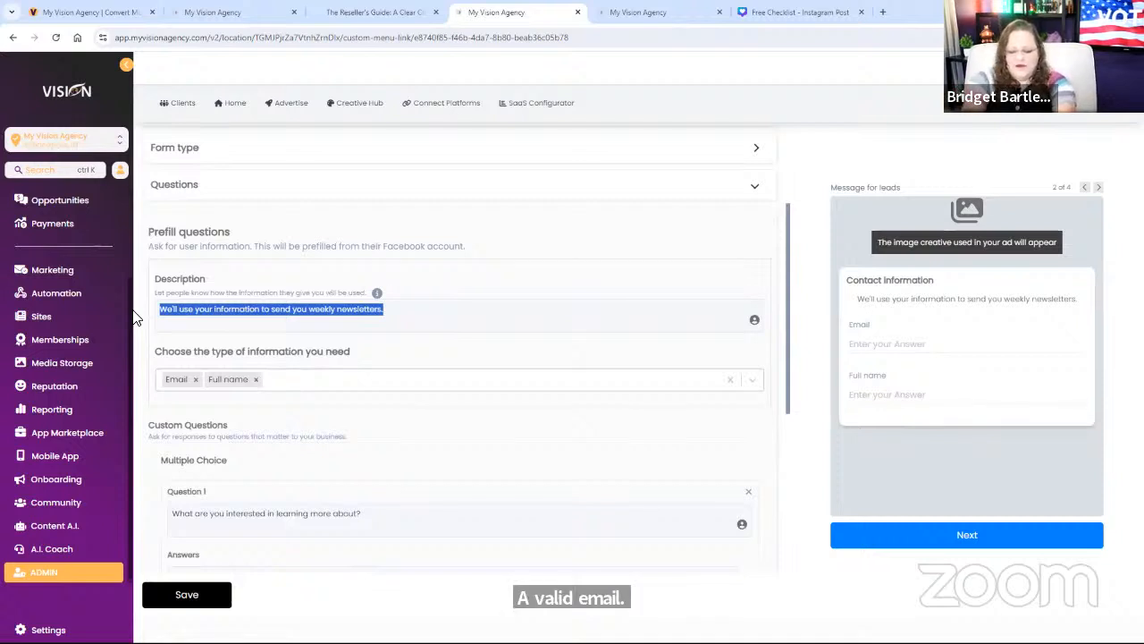
type("Enter ")
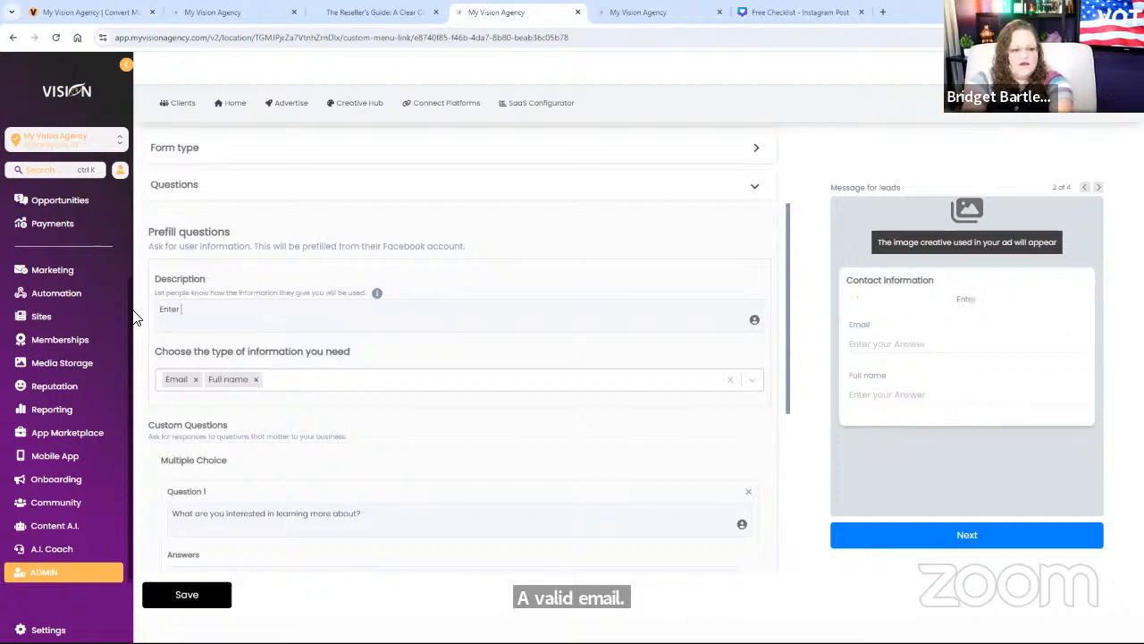
type("a vlaid em")
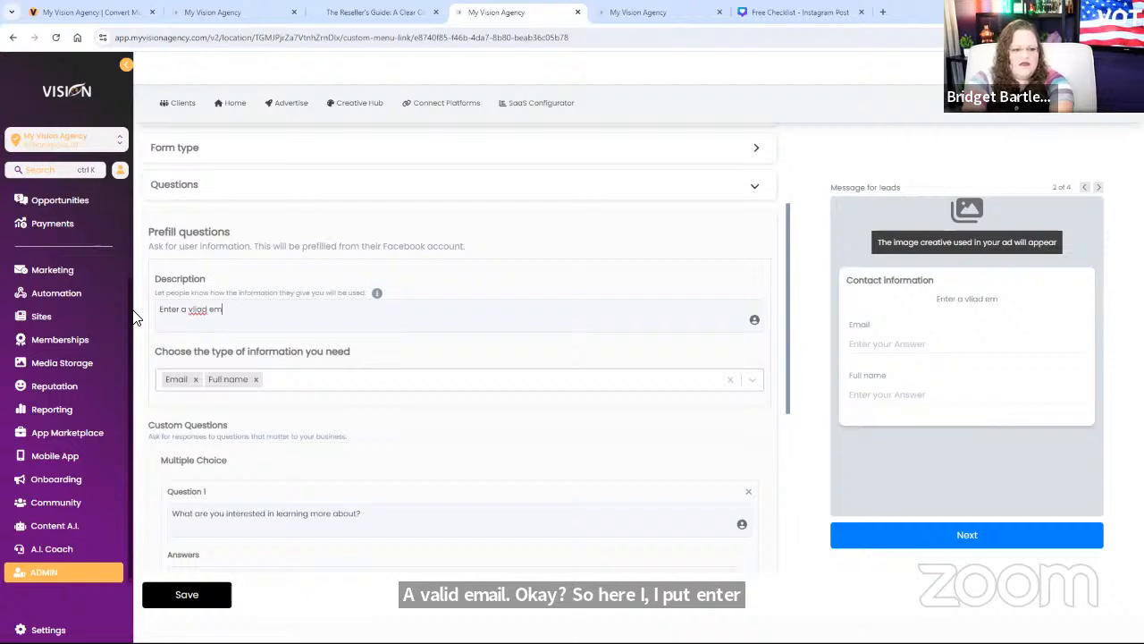
key("BackSpace")
key("BackSpace")
key("BackSpace")
key("BackSpace")
key("BackSpace")
key("BackSpace")
key("BackSpace")
type("alid")
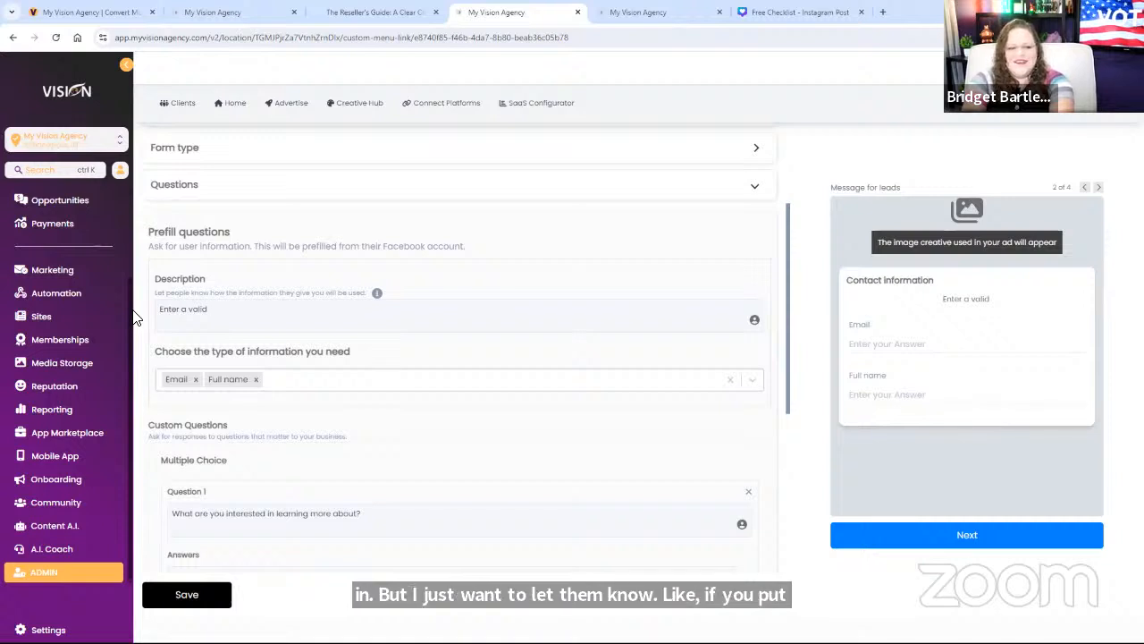
type("email to re")
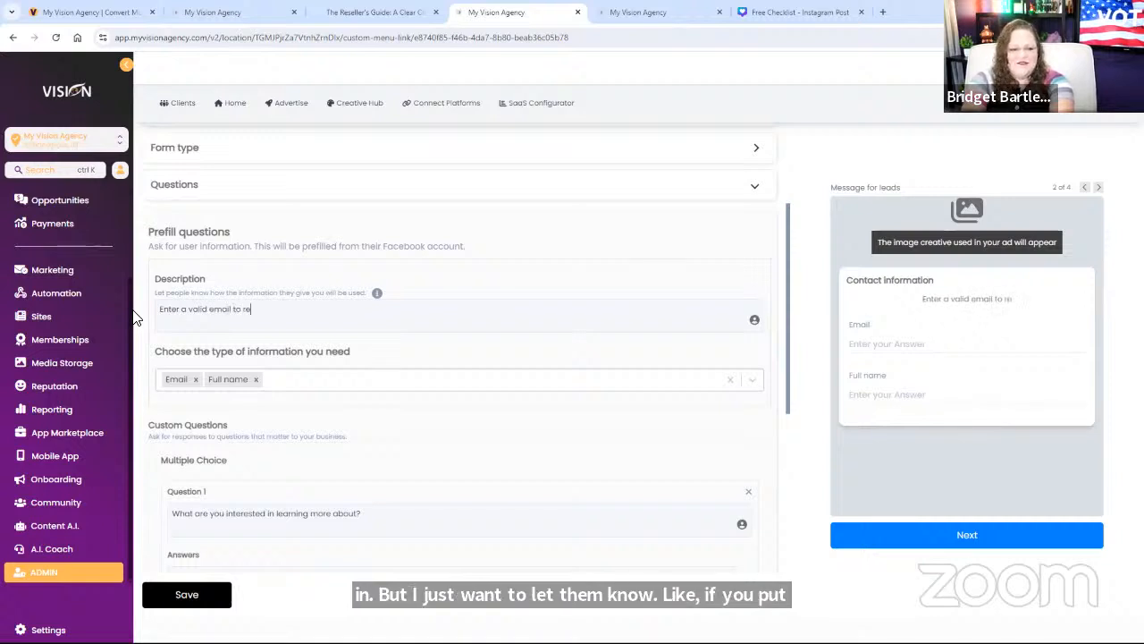
type("ceive this a")
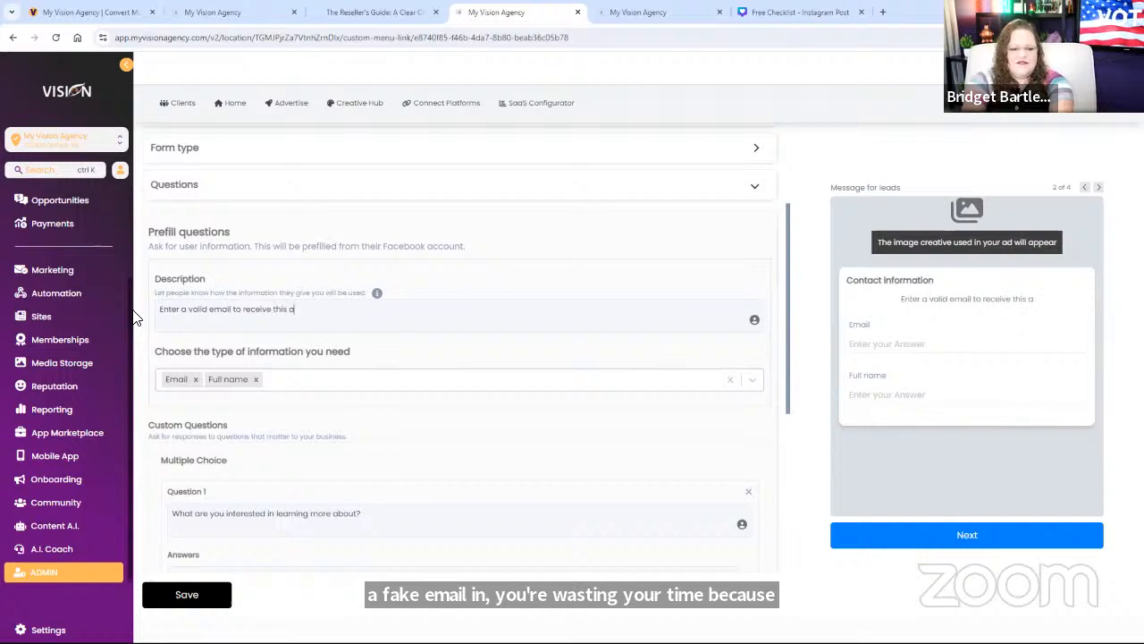
type("mazing guide")
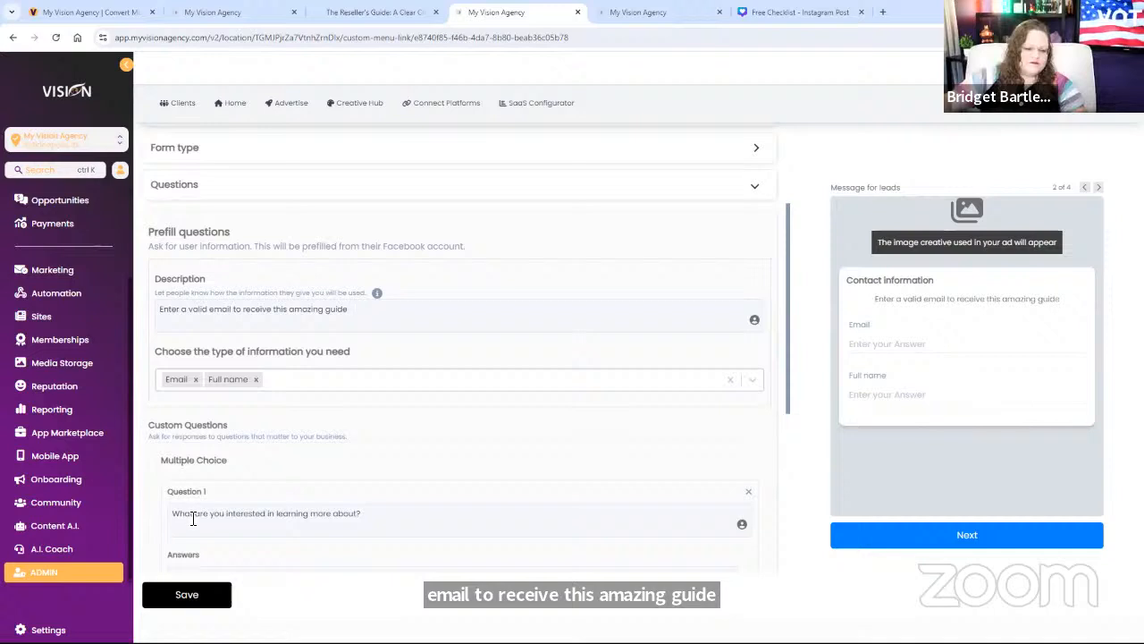
scroll(191, 517, "down", 4)
left_click(206, 506)
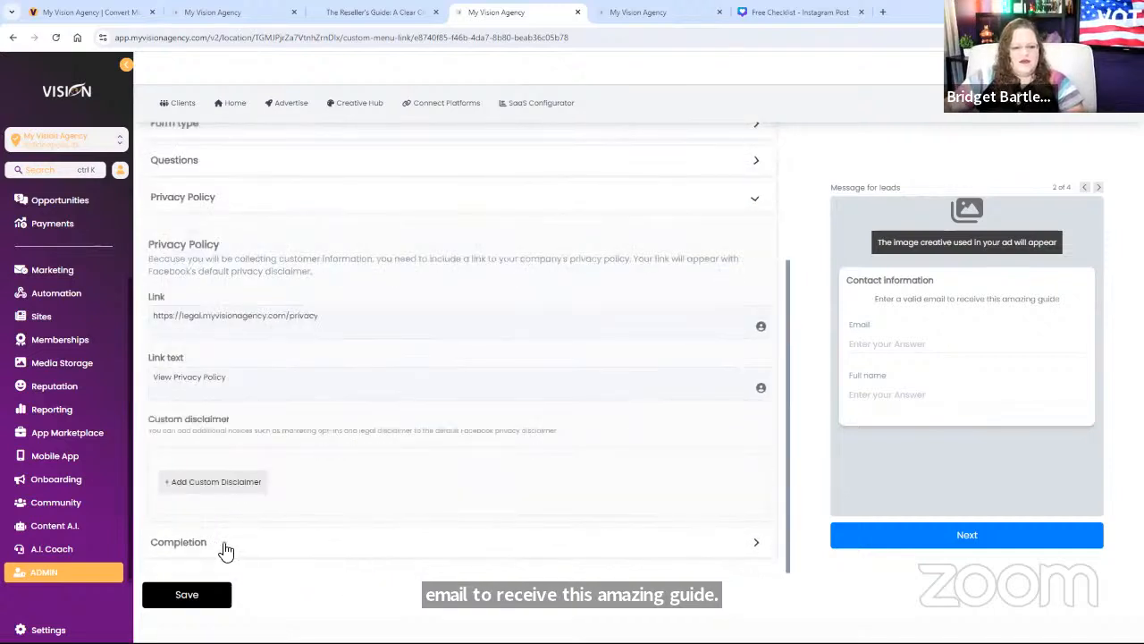
Step: Change the completion description to 'Check your spam and promotions folder if you don't receive it.'
left_click(224, 543)
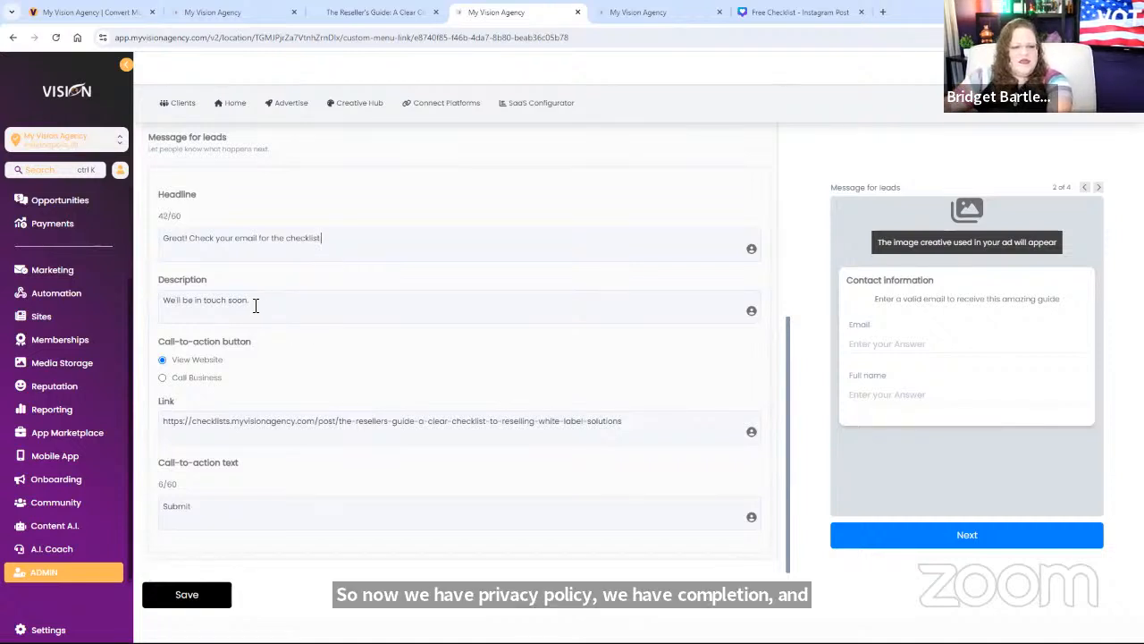
left_click_drag(255, 306, 149, 313)
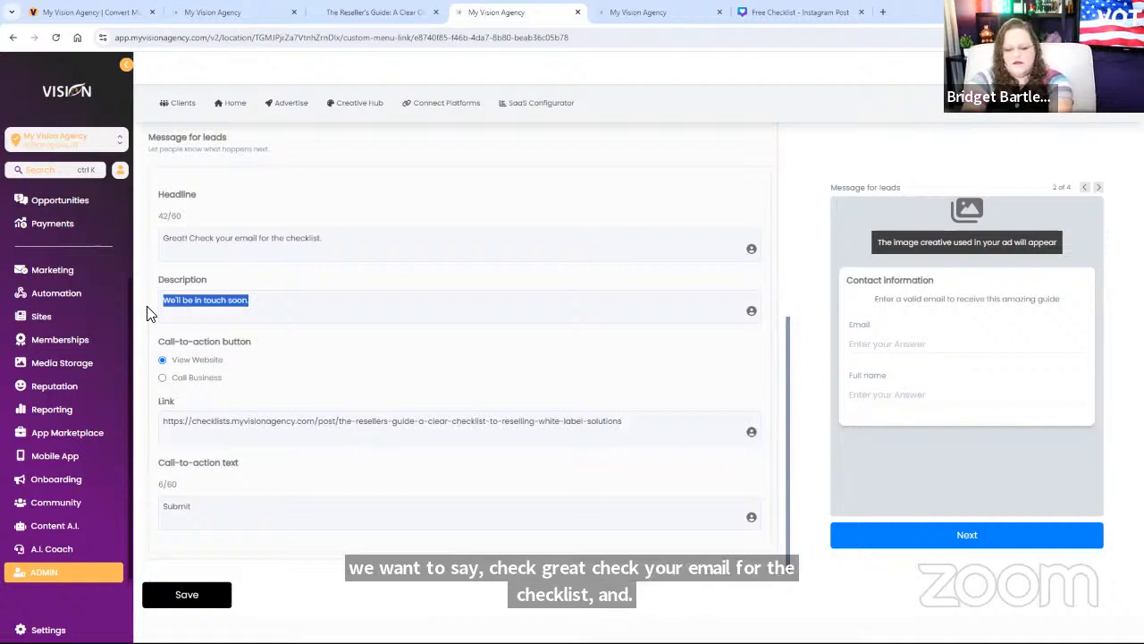
type("Chec")
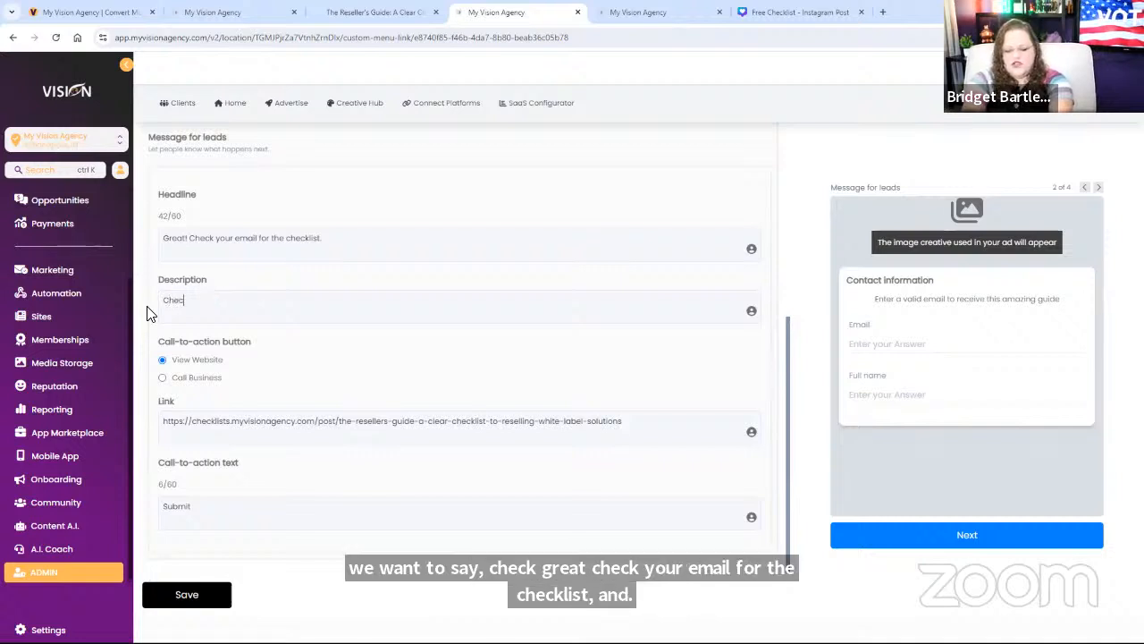
type("k your spam and")
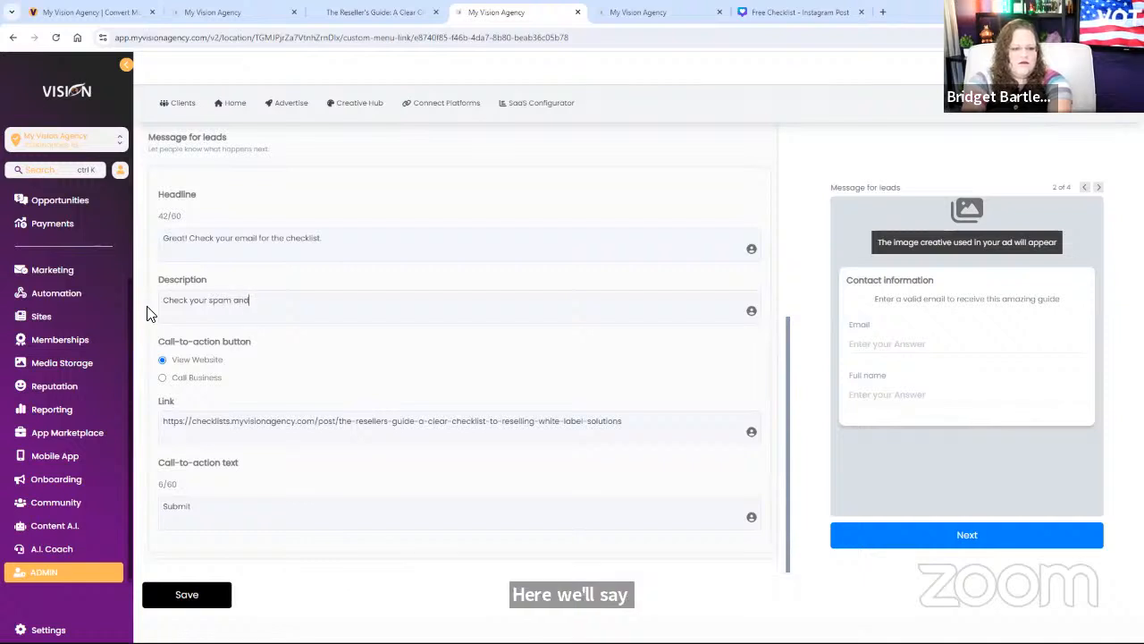
type(" p[rom")
key("BackSpace")
key("BackSpace")
key("BackSpace")
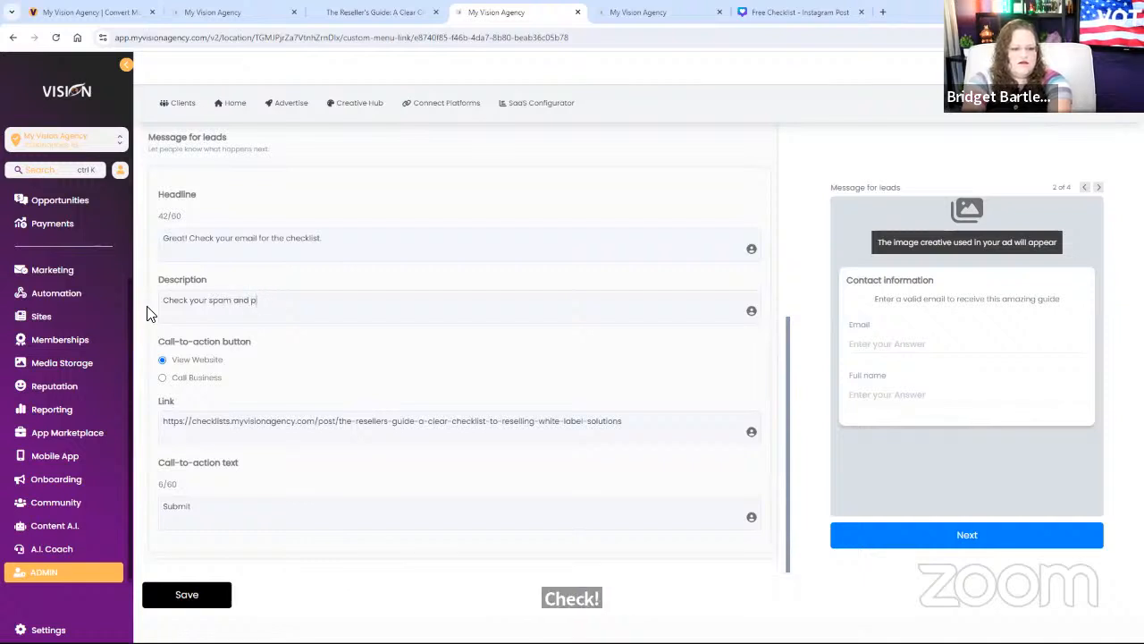
type("romot")
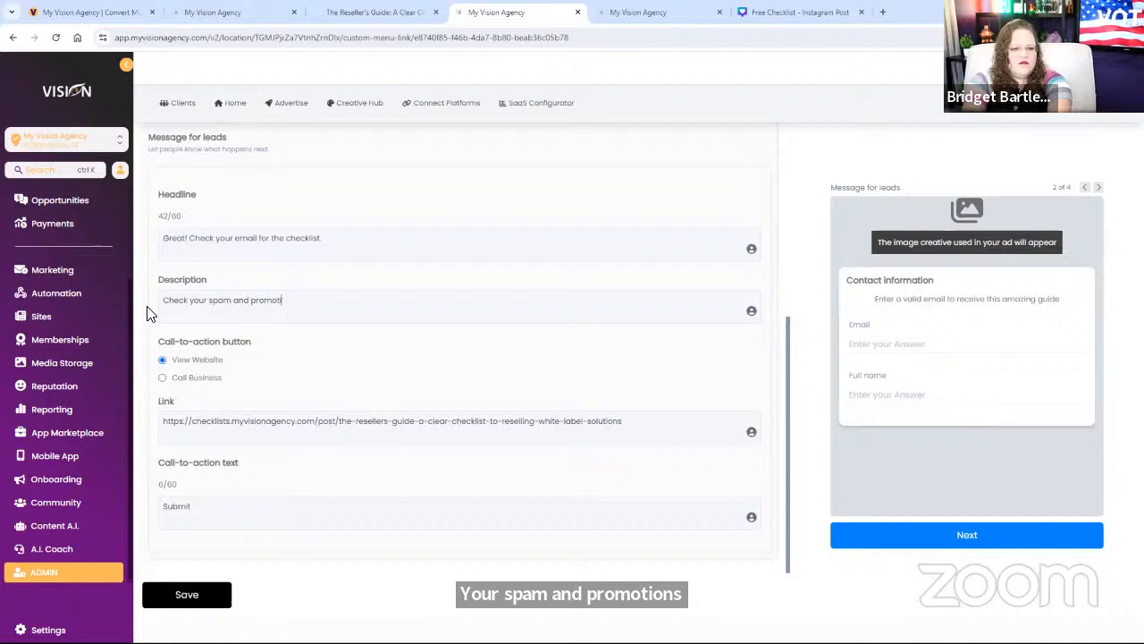
type("ions folder")
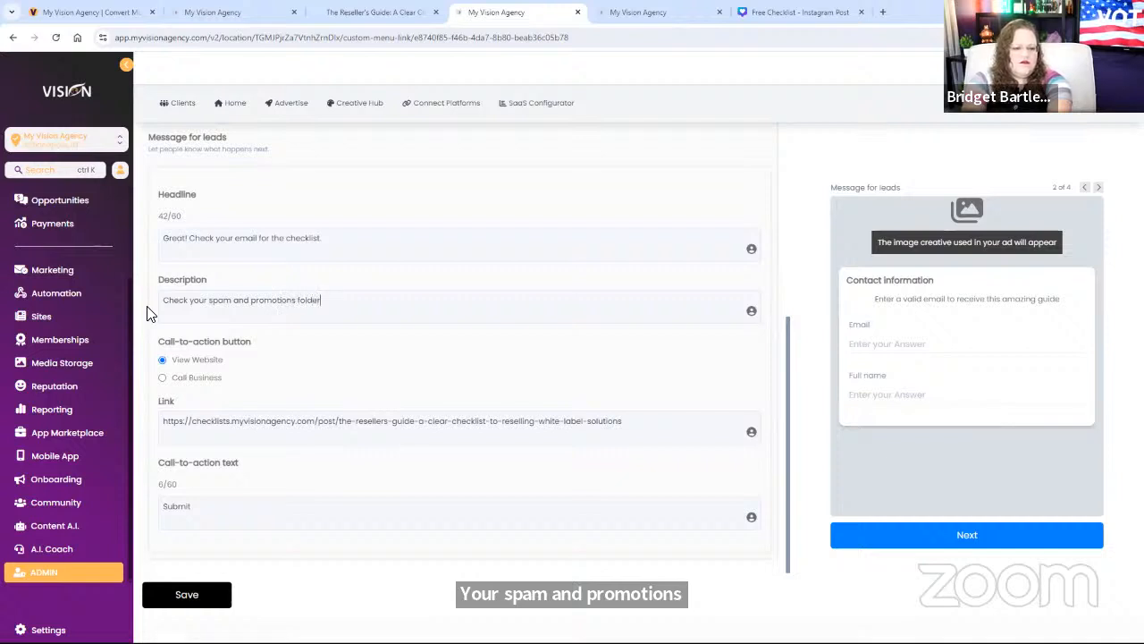
type(" if you don't r")
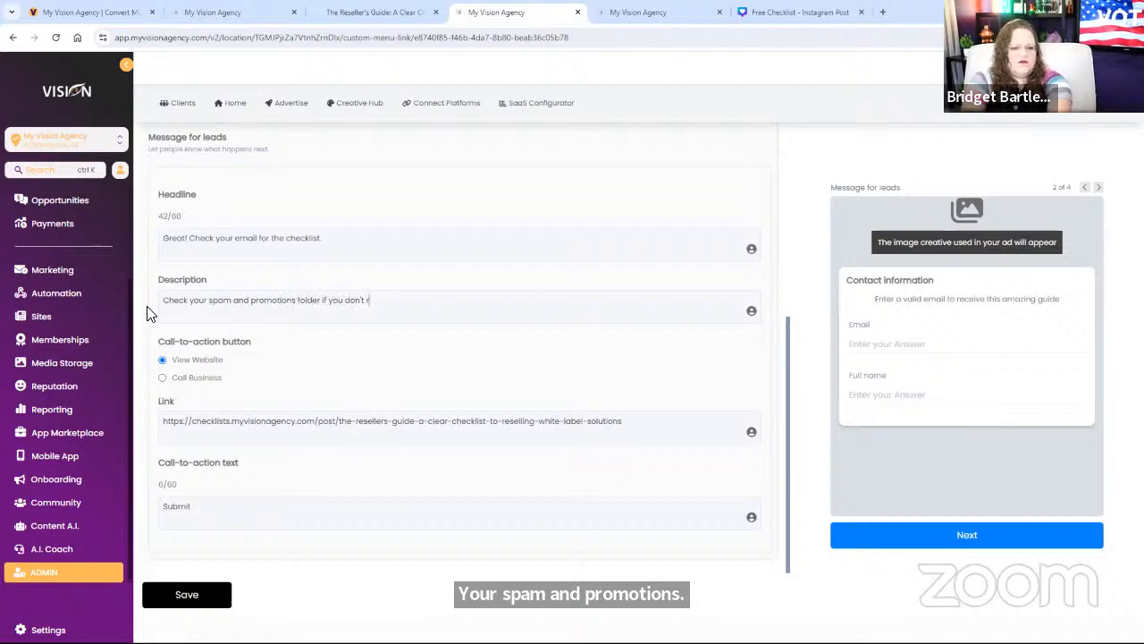
type("eceive it")
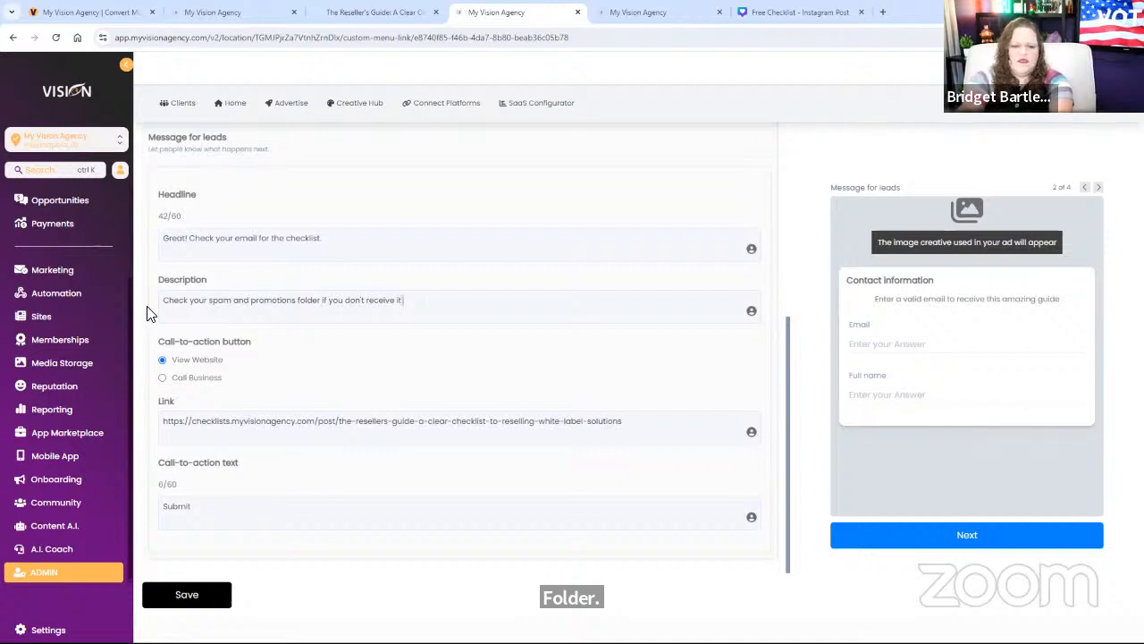
type(".")
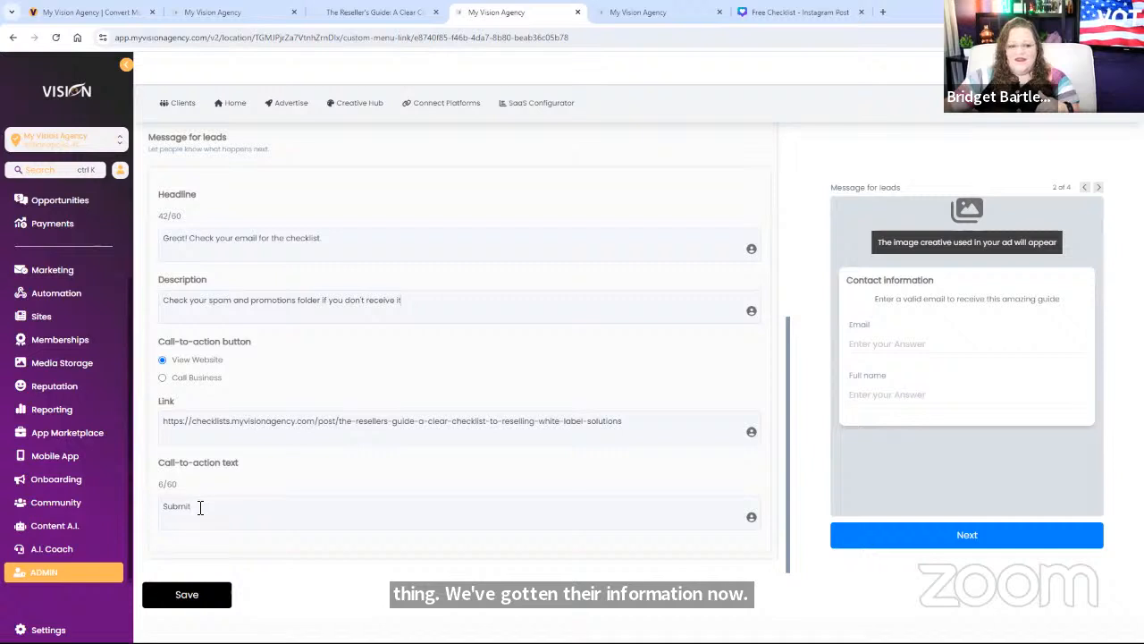
left_click_drag(200, 508, 153, 506)
type("Check o")
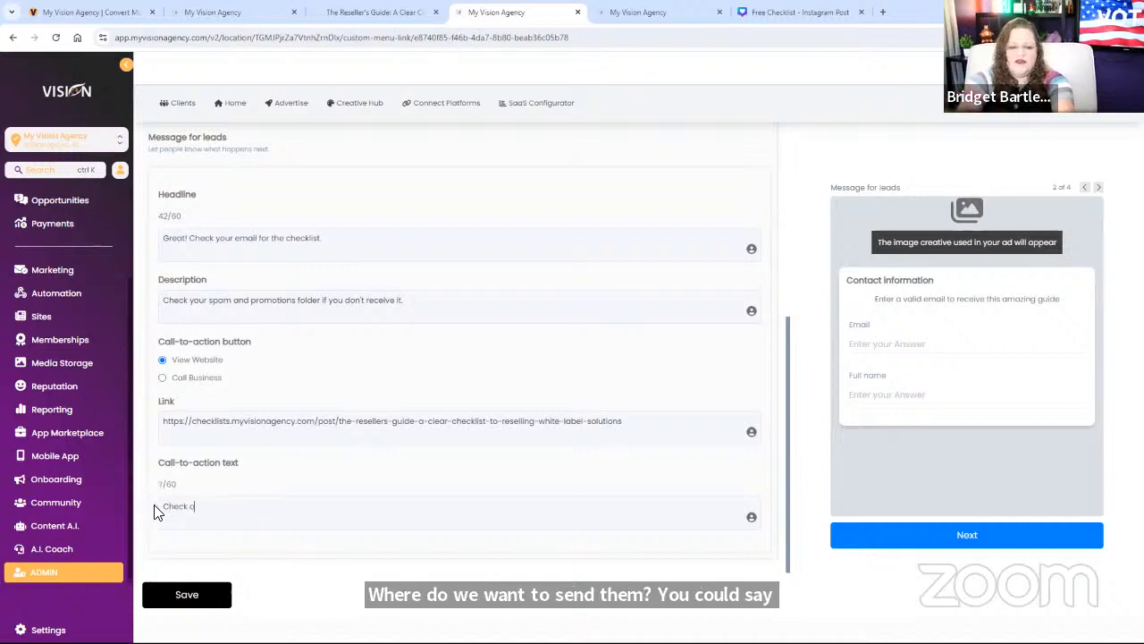
type("ut the guide")
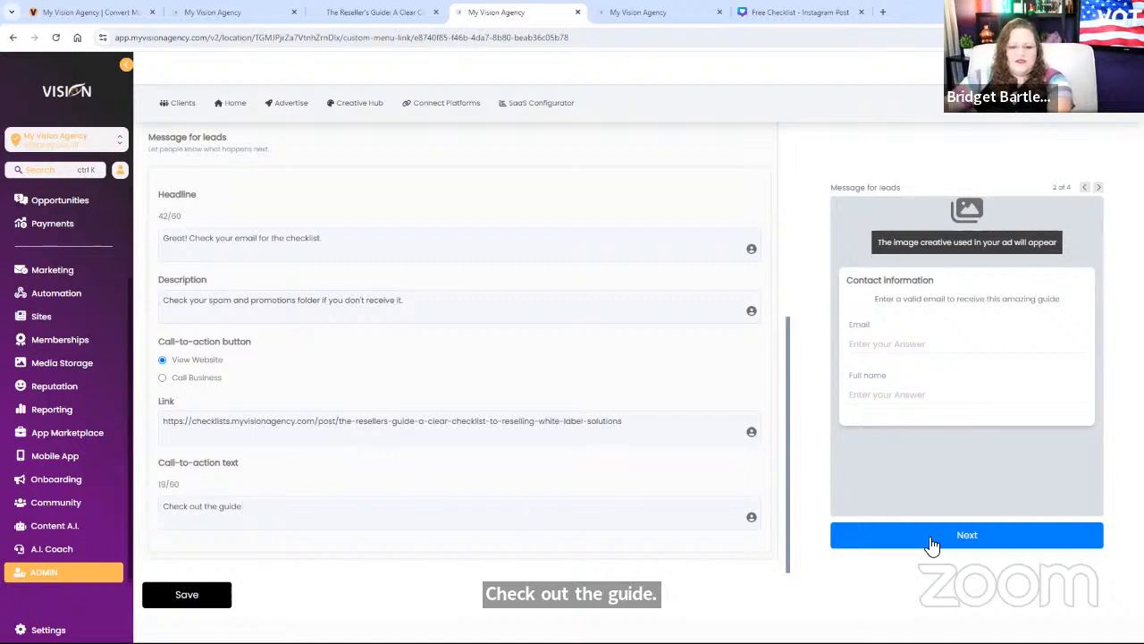
left_click(1106, 194)
left_click(1106, 194)
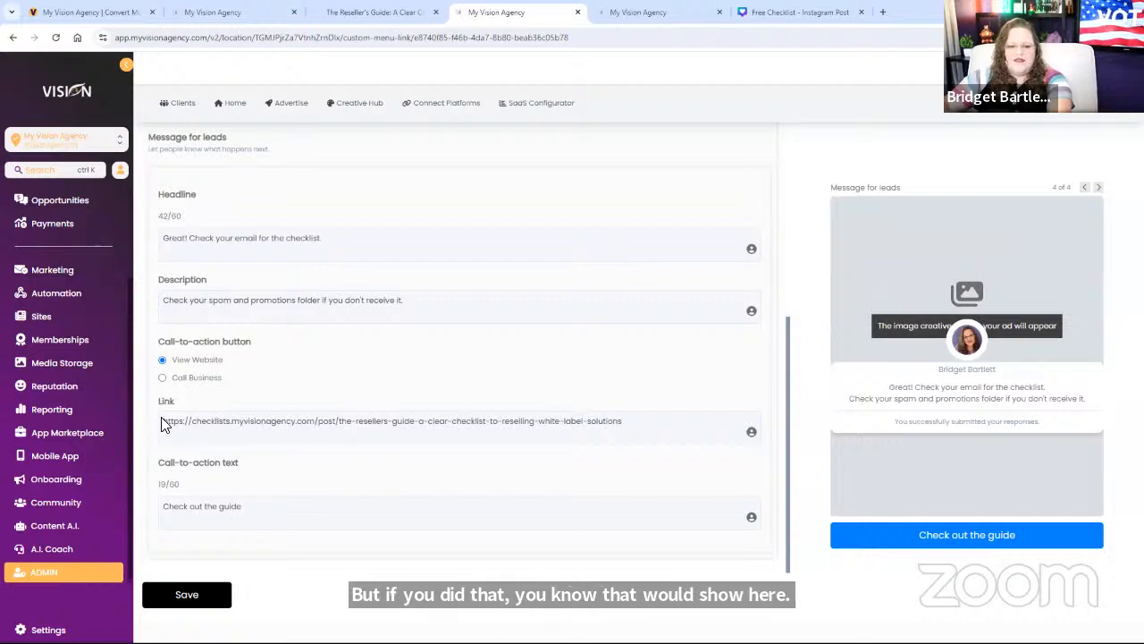
triple_click(452, 420)
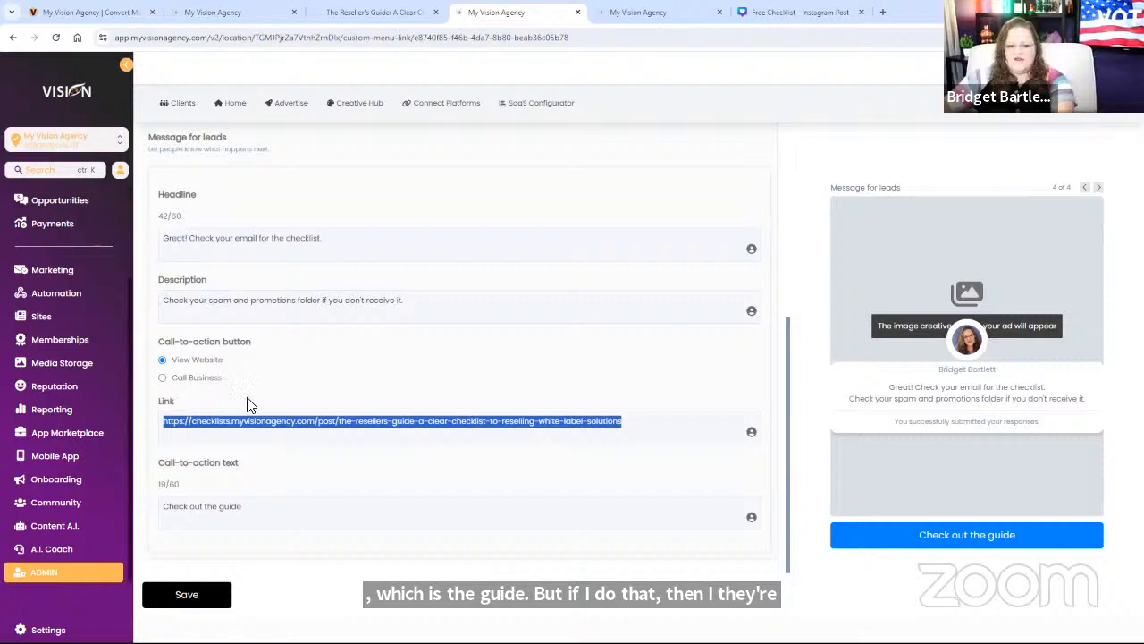
left_click_drag(261, 508, 159, 520)
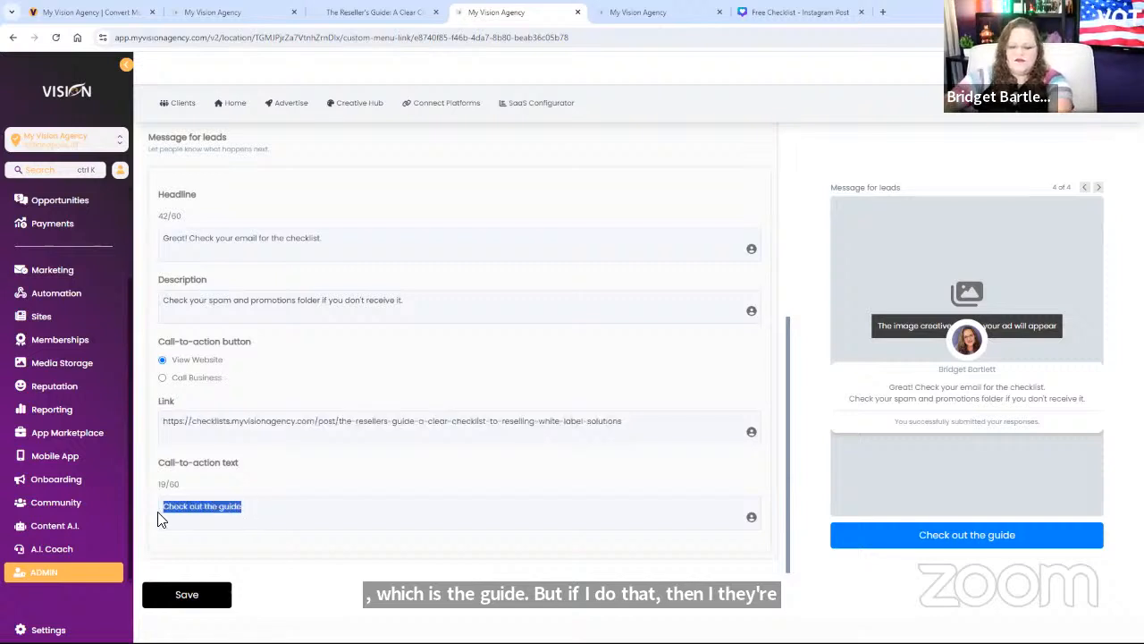
key("BackSpace")
type("Vist")
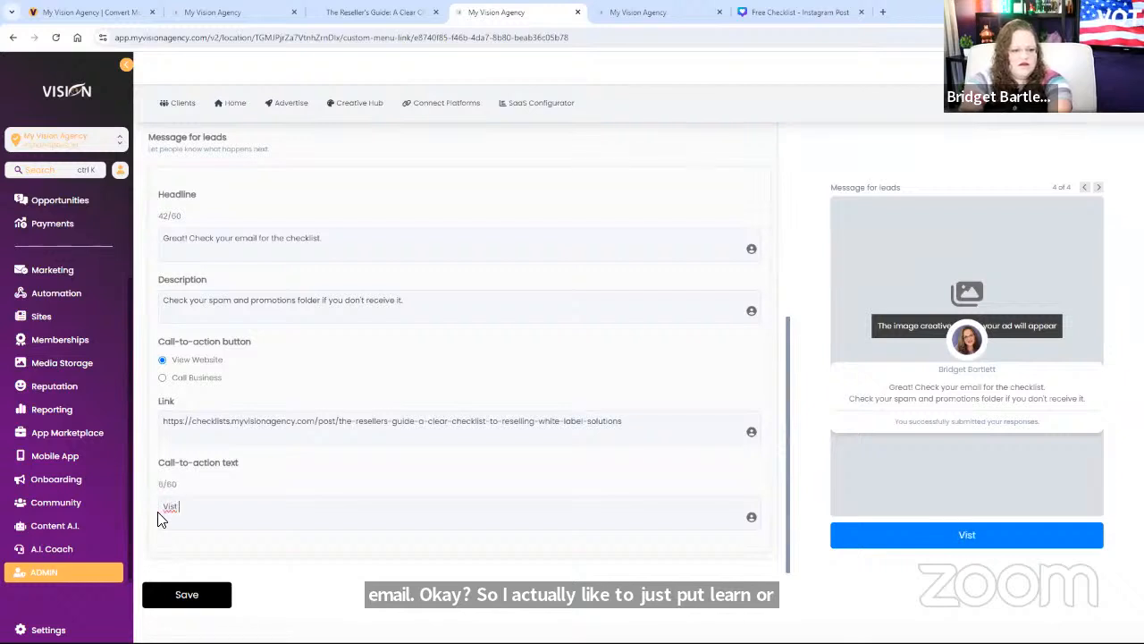
key("BackSpace")
type("it ou")
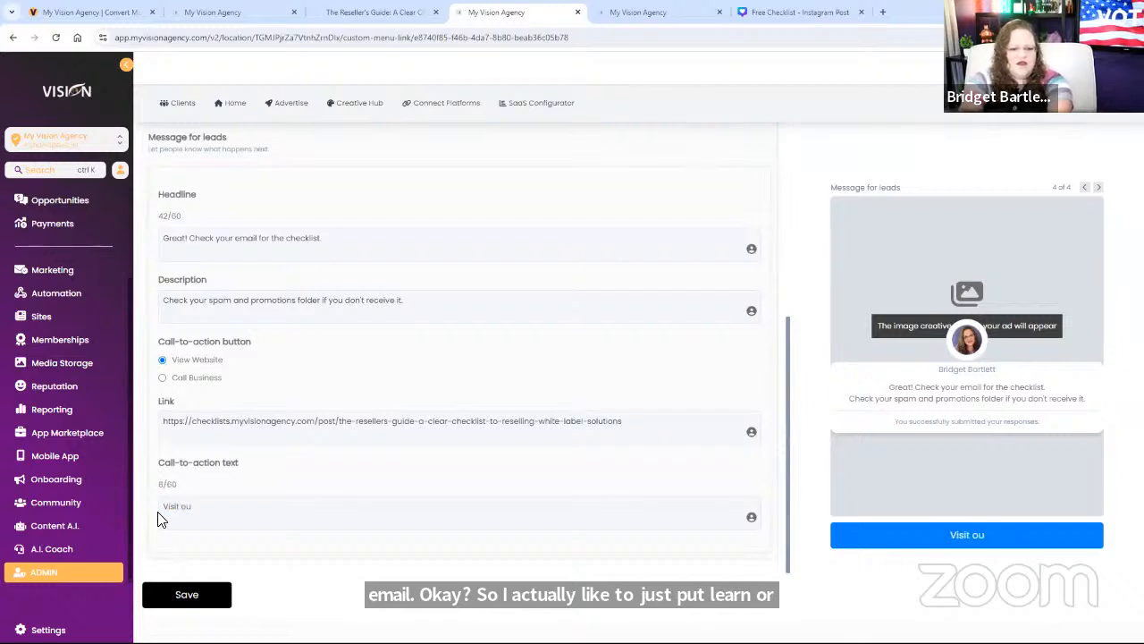
type("r we")
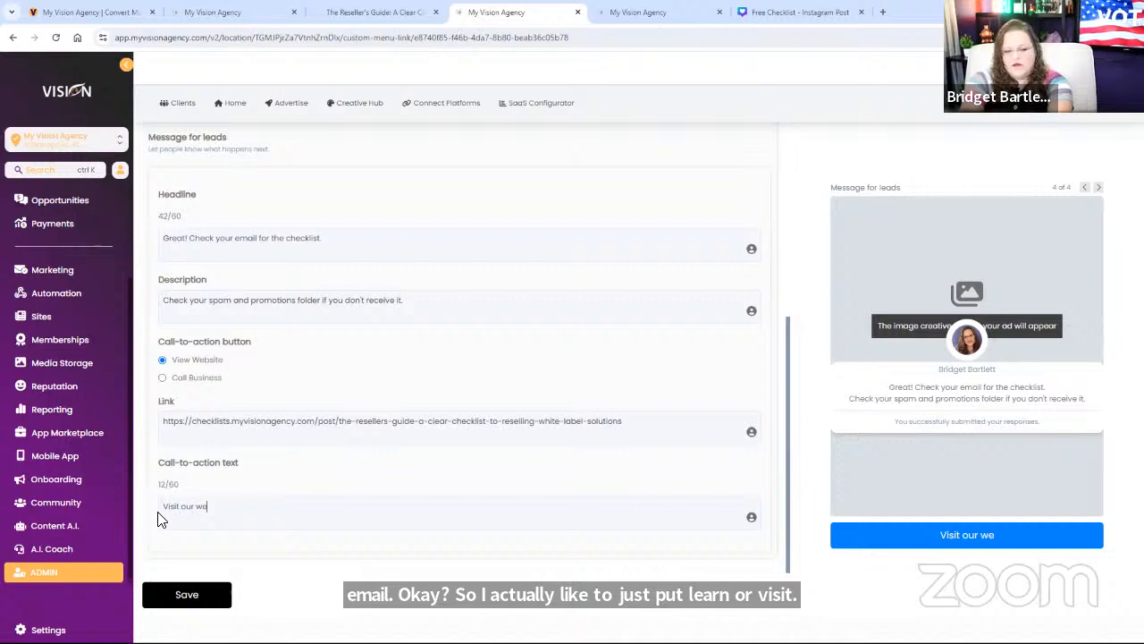
type("bsite")
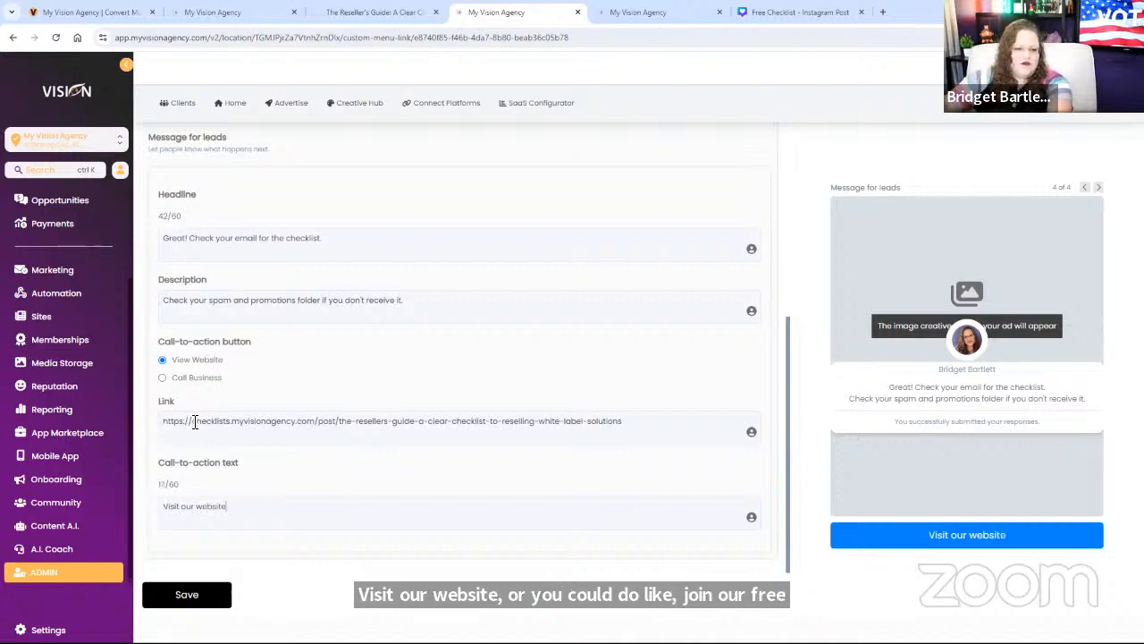
left_click_drag(194, 421, 709, 449)
type("m")
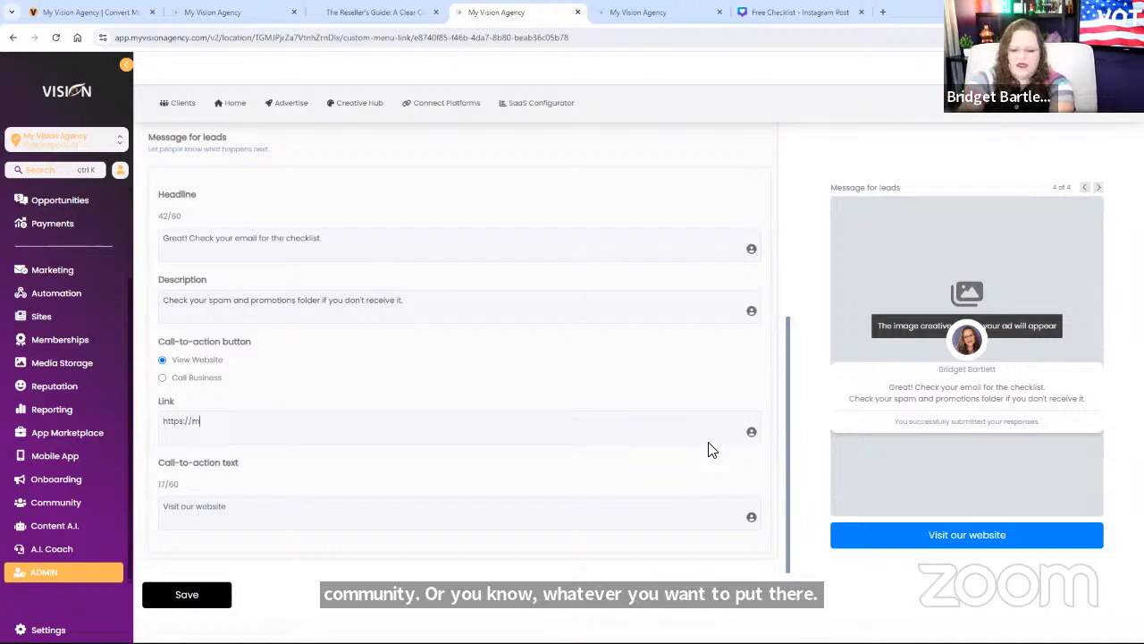
type("yvisionagency.com")
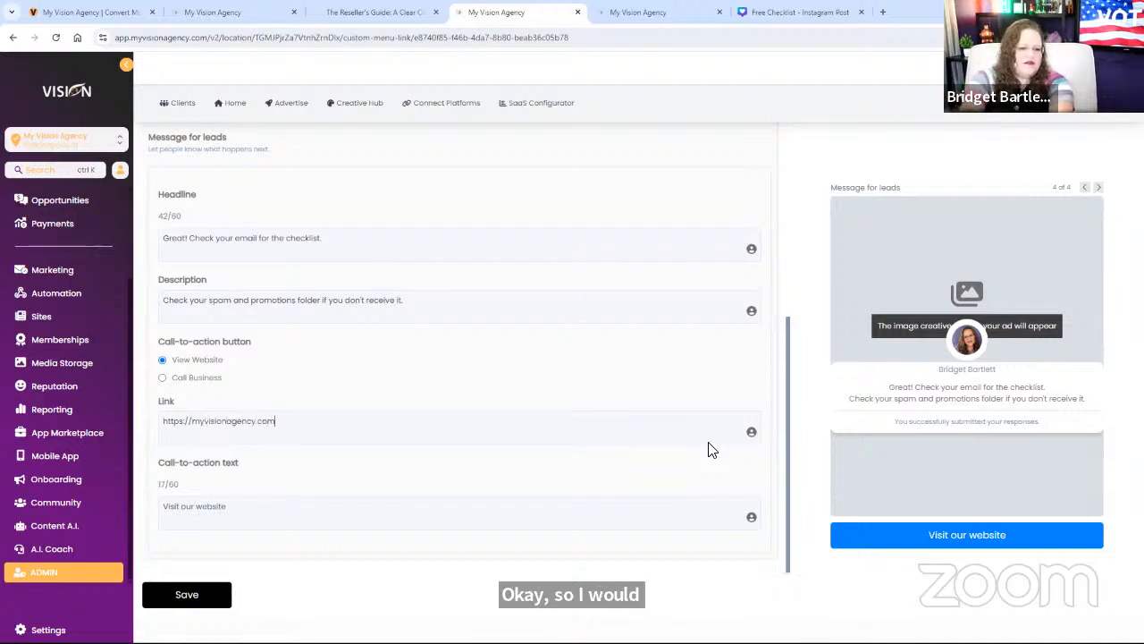
Step: Save the lead form and start a new Facebook ad with Leads as the objective
left_click(190, 595)
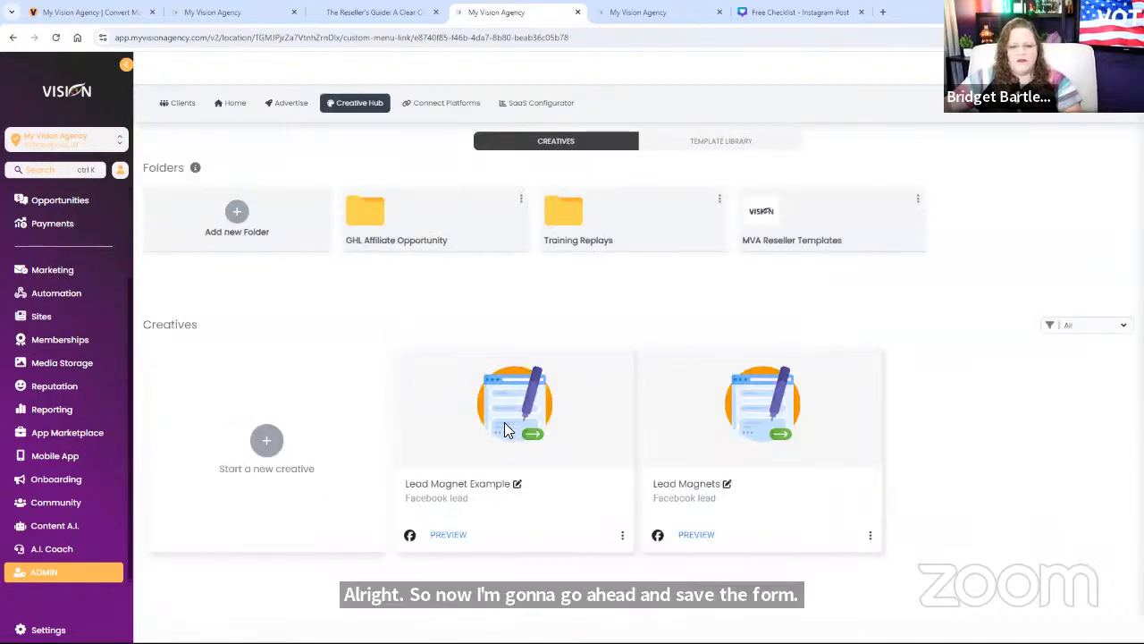
left_click(291, 105)
left_click(433, 222)
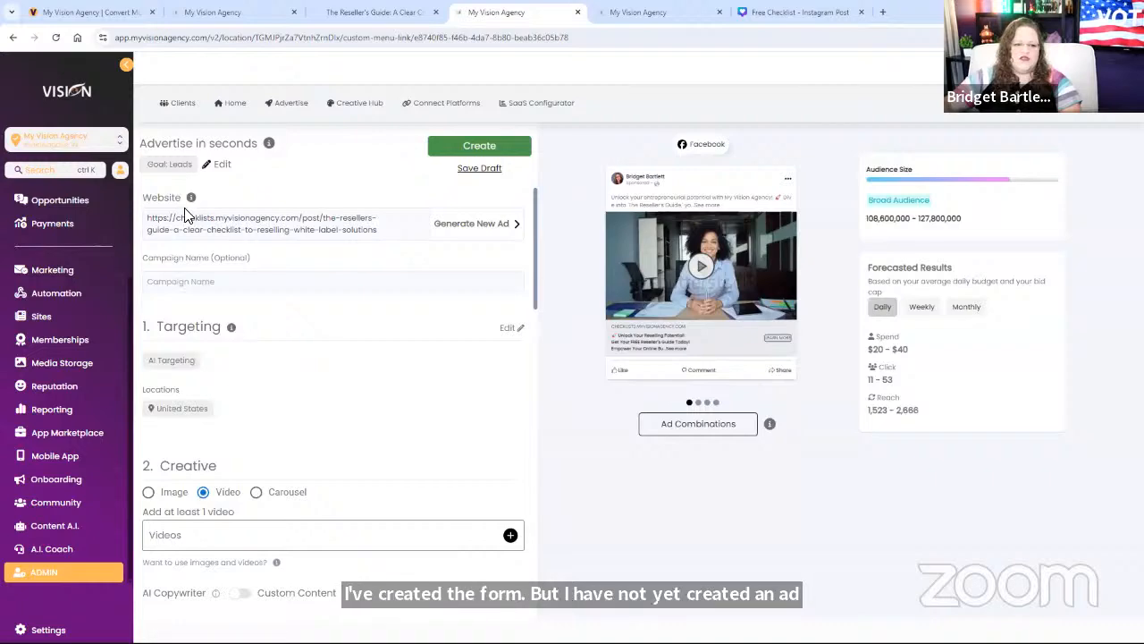
left_click(220, 165)
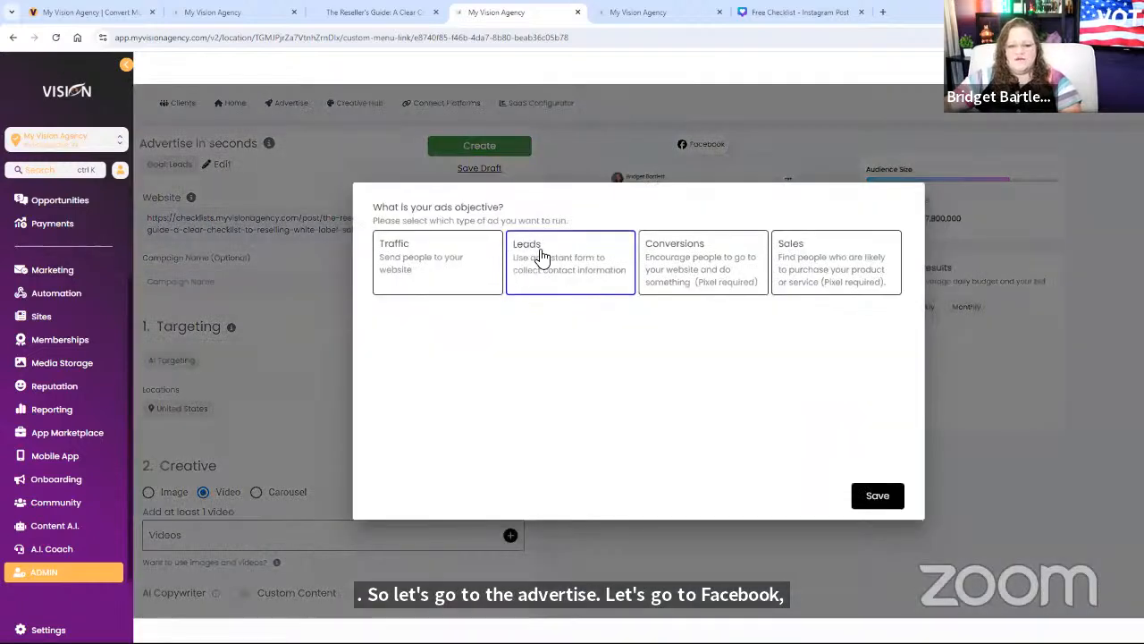
left_click(894, 499)
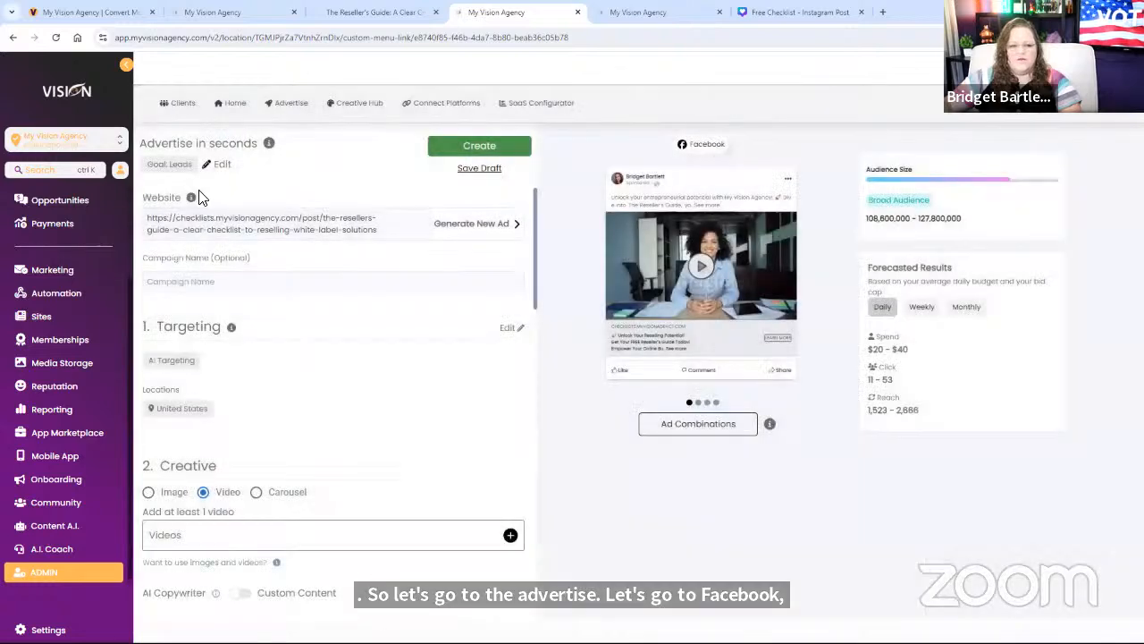
Step: Enter 'Lead Magnet Example' as the campaign name
left_click_drag(150, 219, 417, 241)
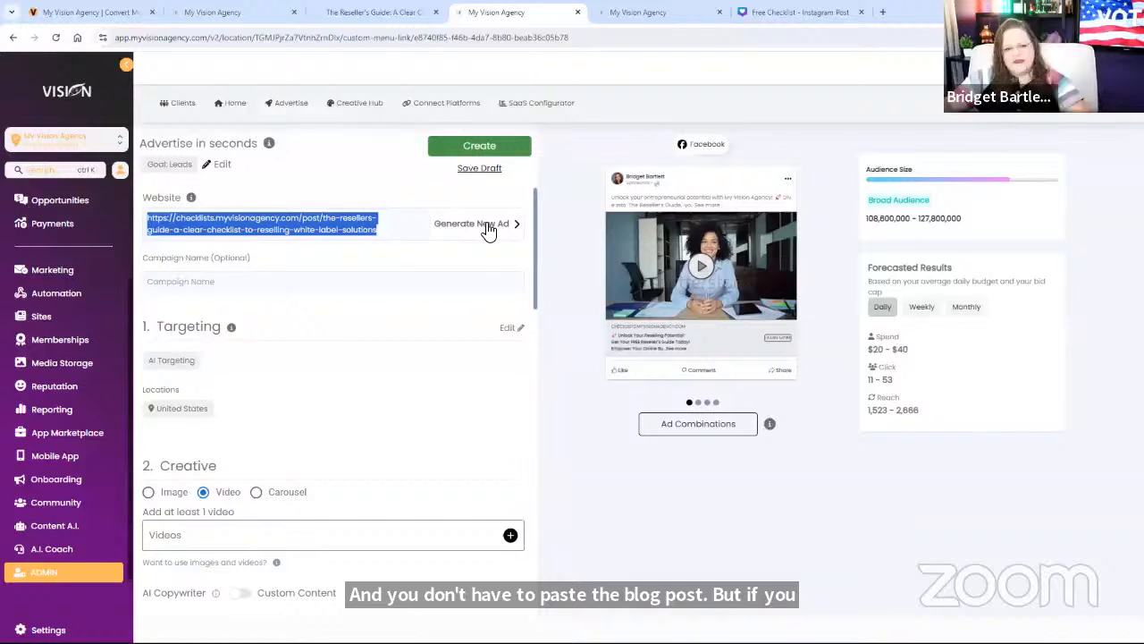
left_click(326, 287)
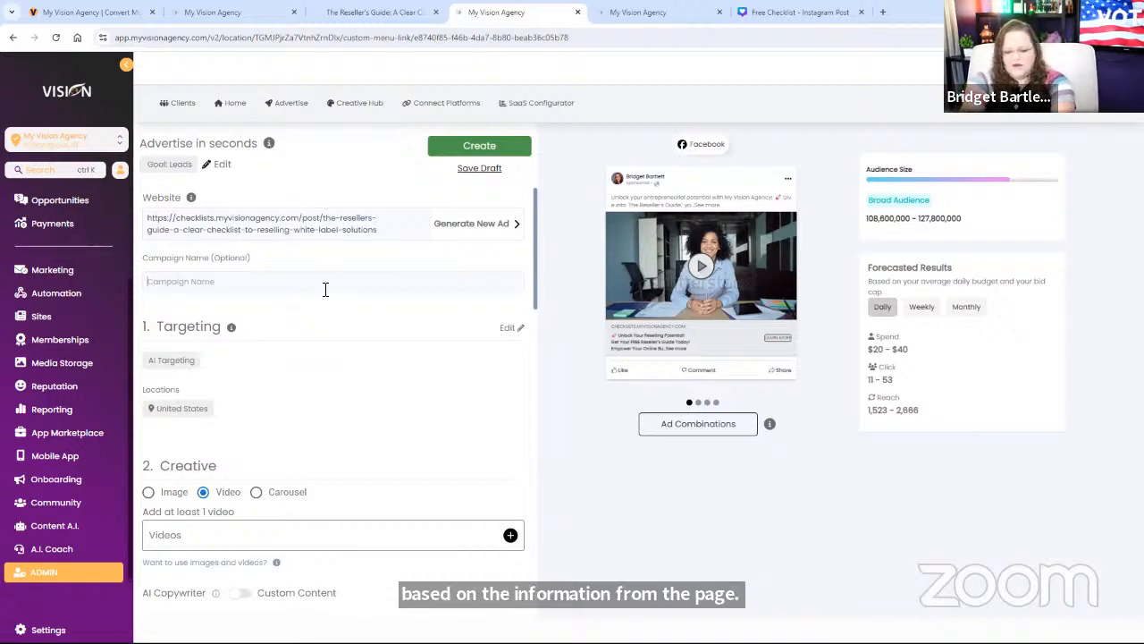
type("Lead")
key("ctrl+shift+m")
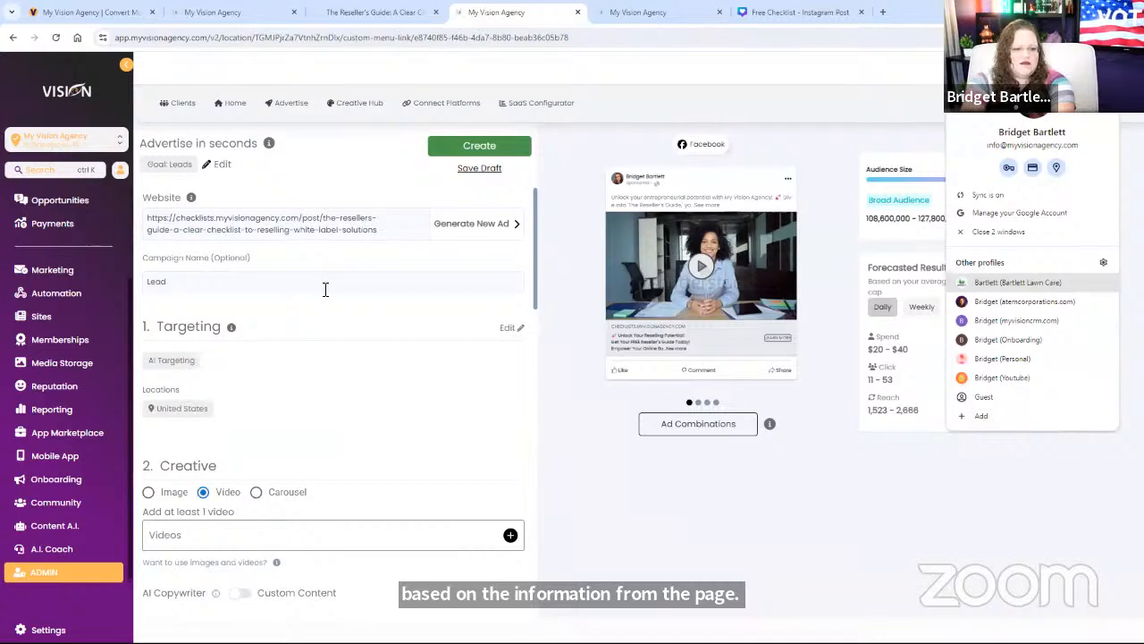
left_click(291, 286)
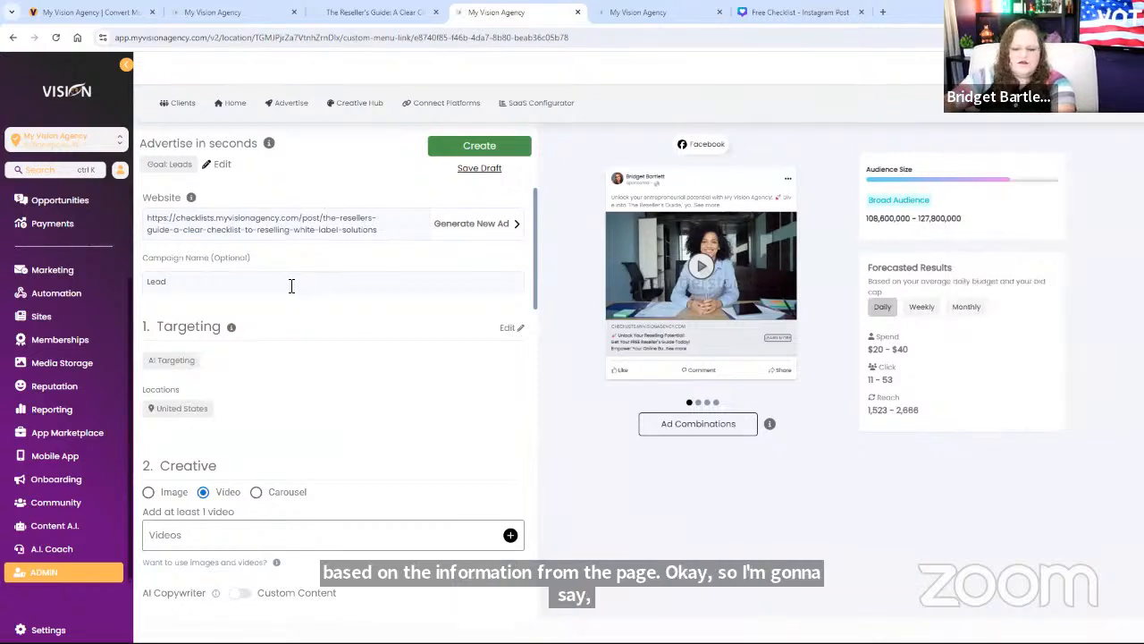
type("Magnet")
type(" WD")
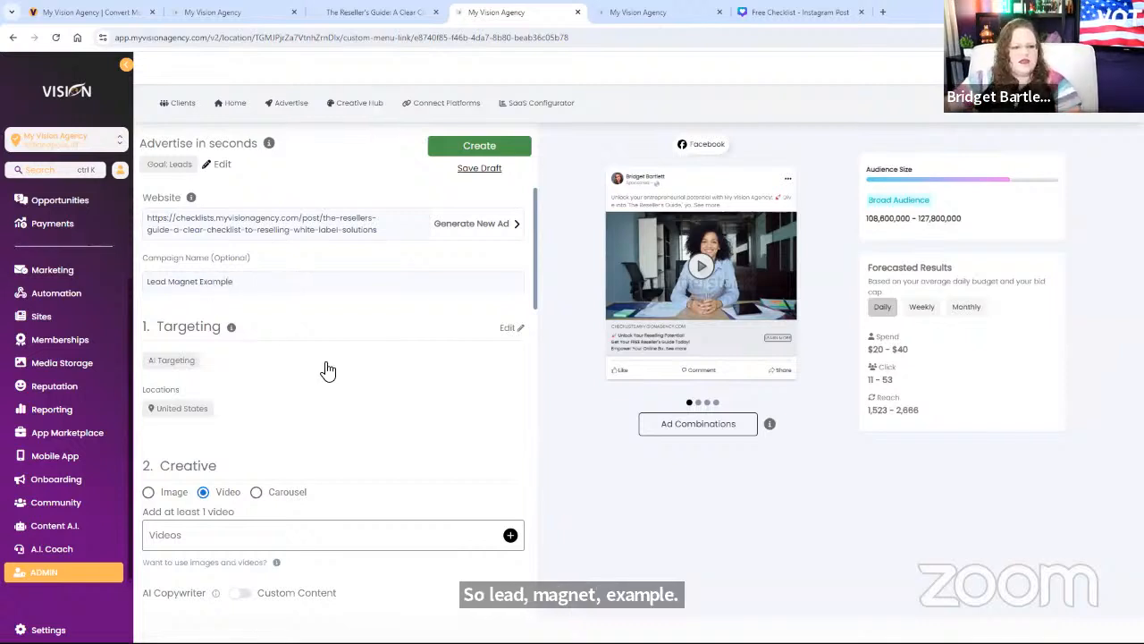
Step: Target English (US) speakers in the AI Ads Lookalike Contacts 61624 Audience only
left_click(509, 327)
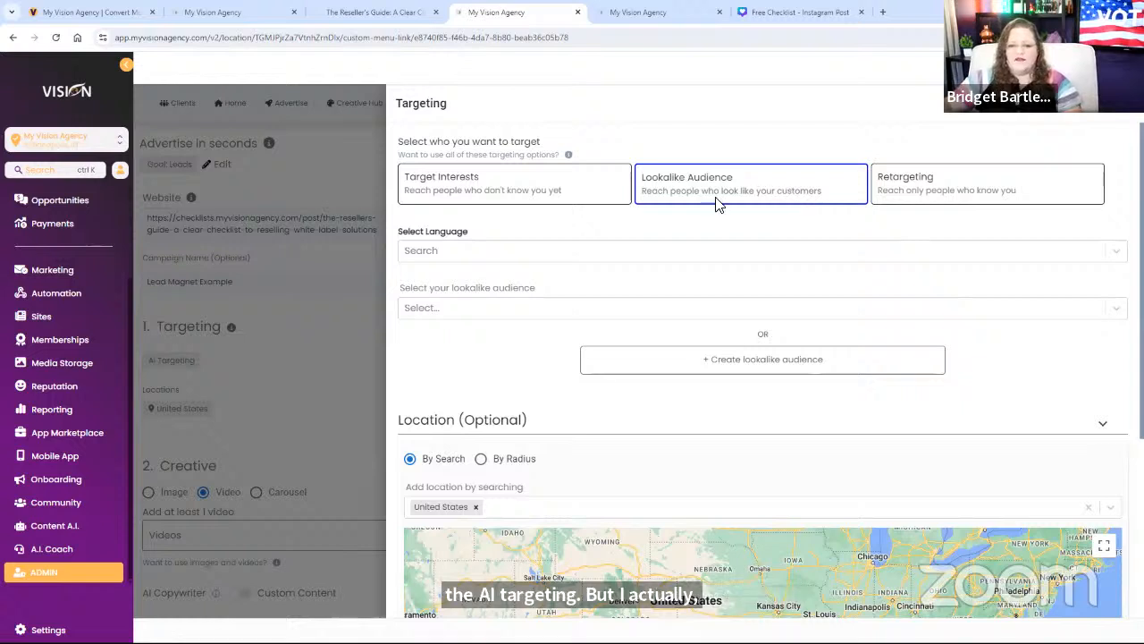
left_click(533, 253)
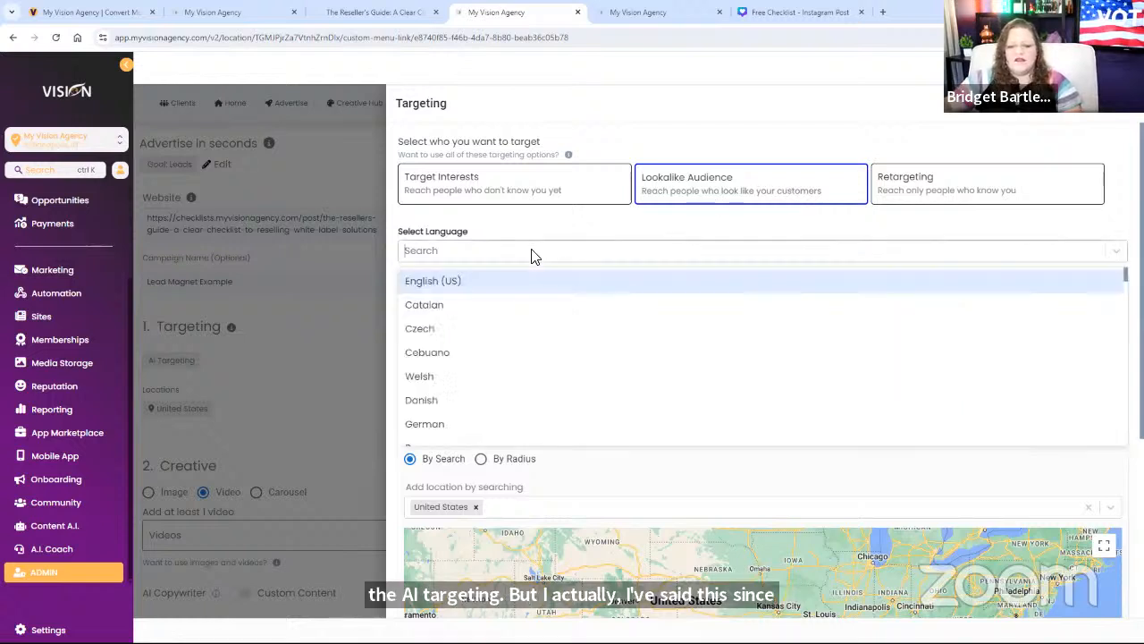
left_click(479, 282)
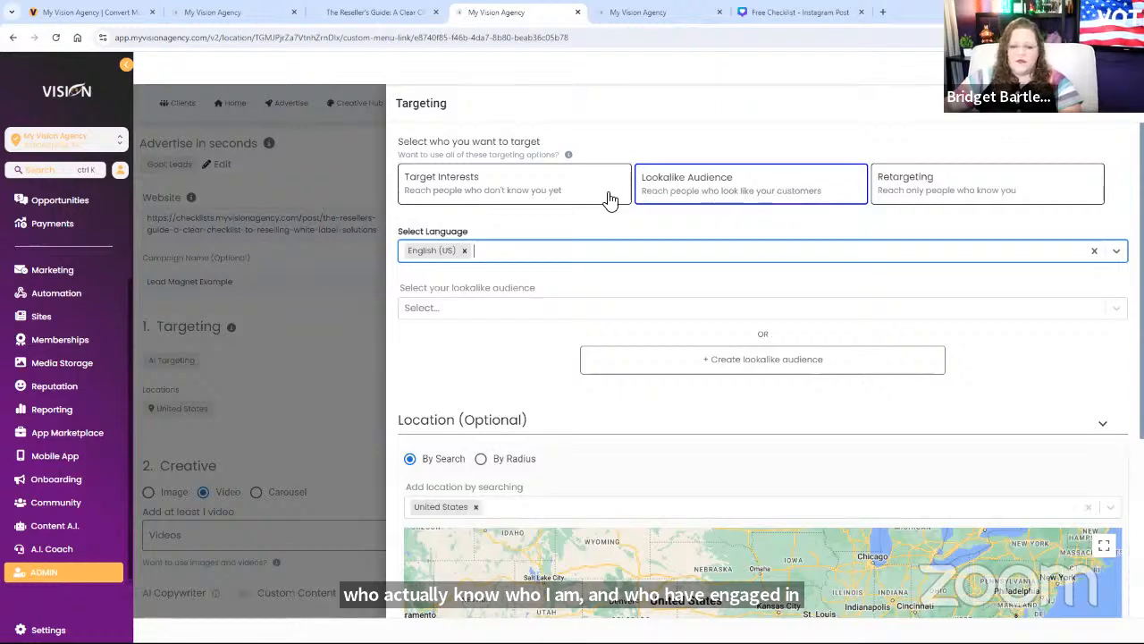
left_click(462, 314)
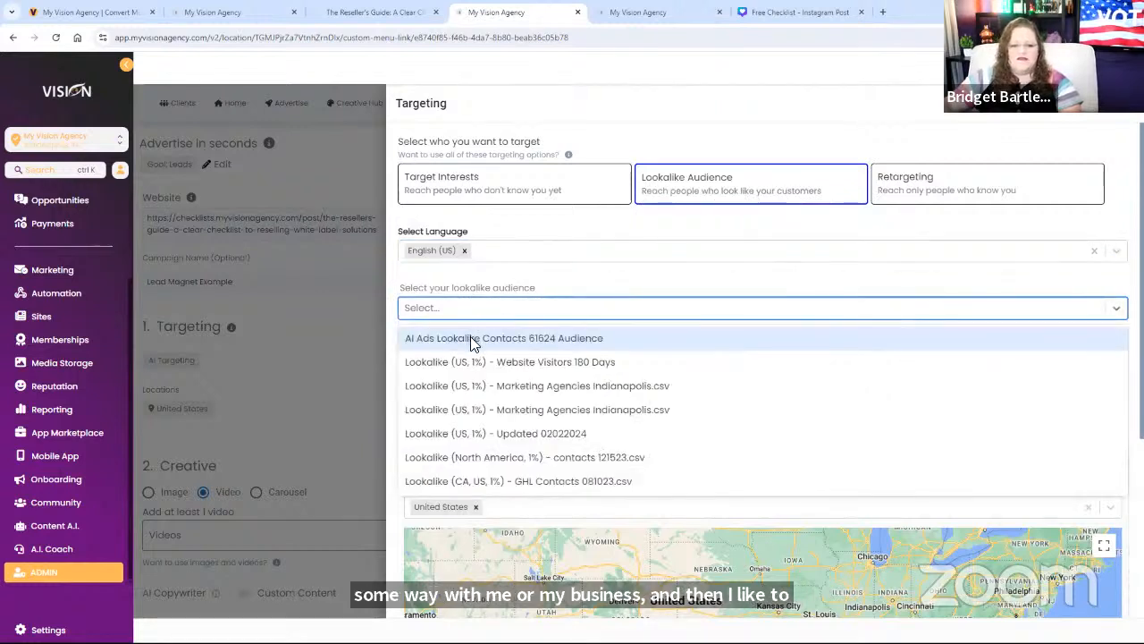
left_click(580, 335)
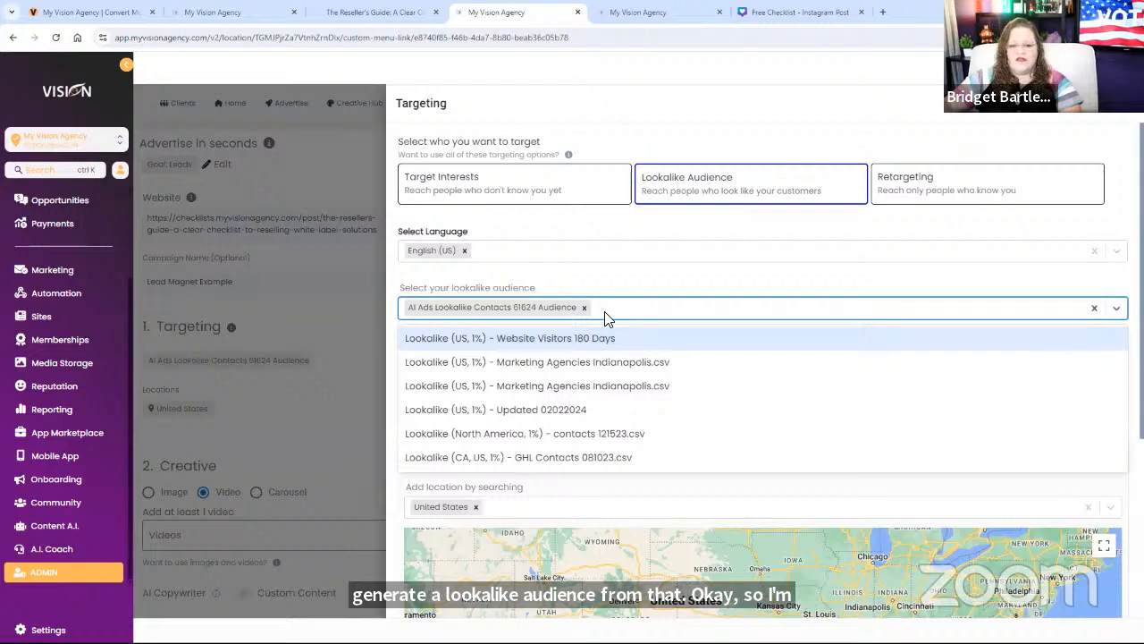
left_click(607, 330)
left_click(785, 308)
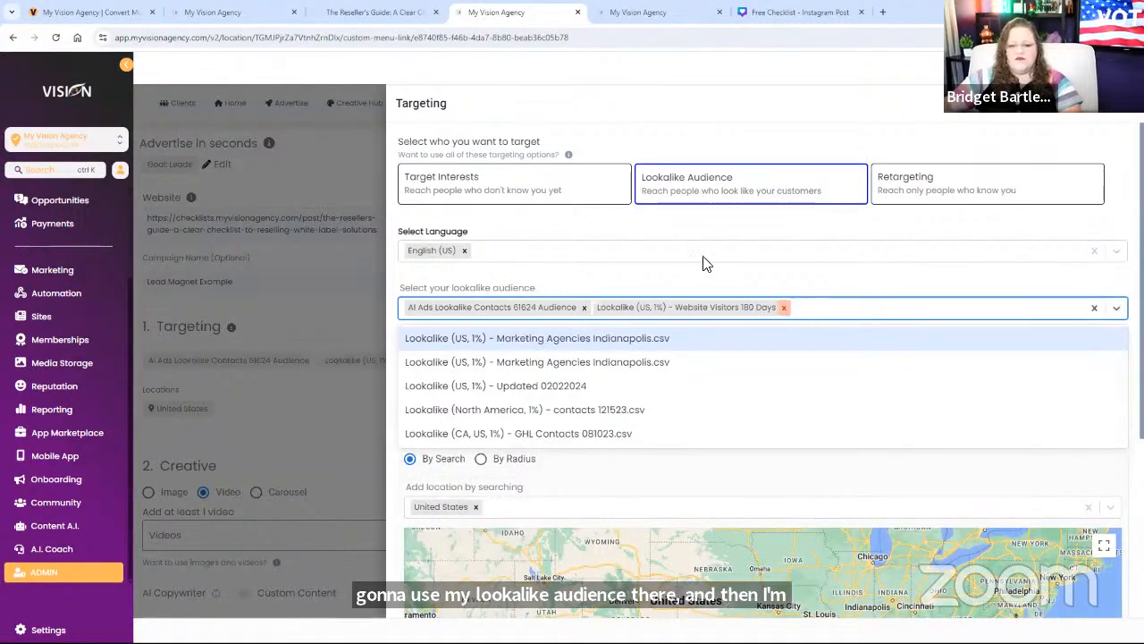
left_click(590, 269)
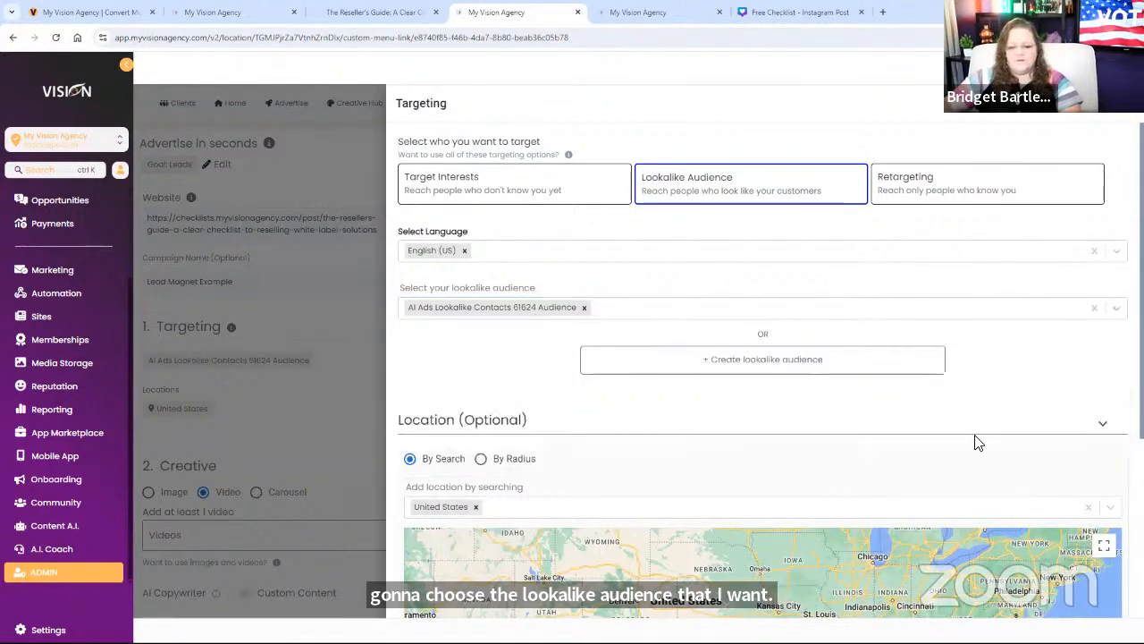
Step: Switch to manual placements and exclude Messenger inbox
scroll(555, 340, "down", 3)
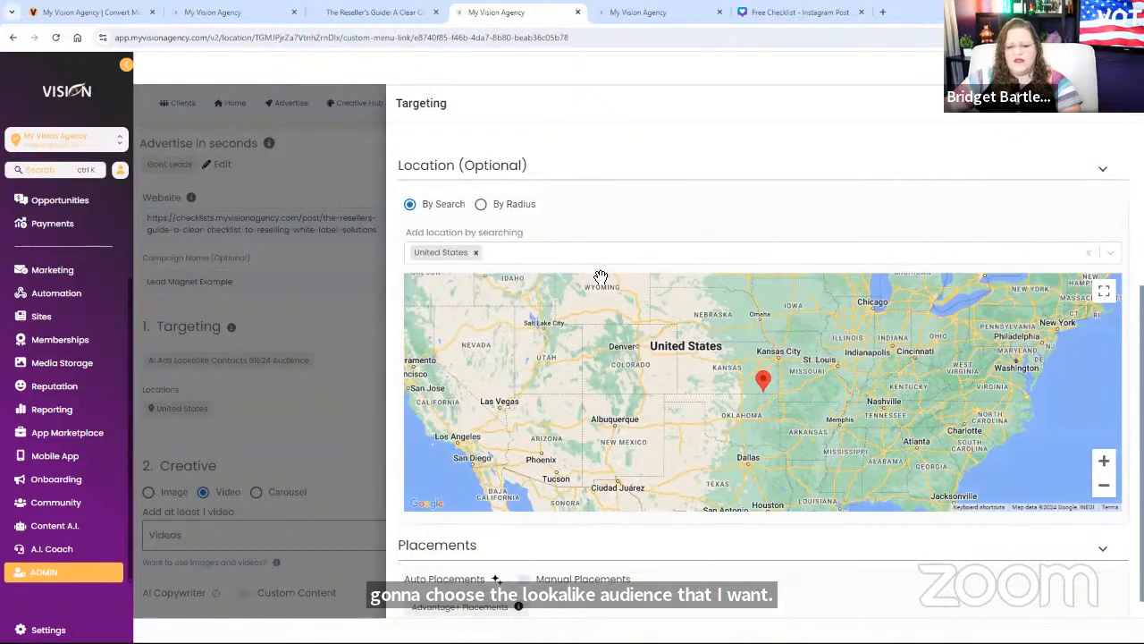
scroll(600, 277, "down", 1)
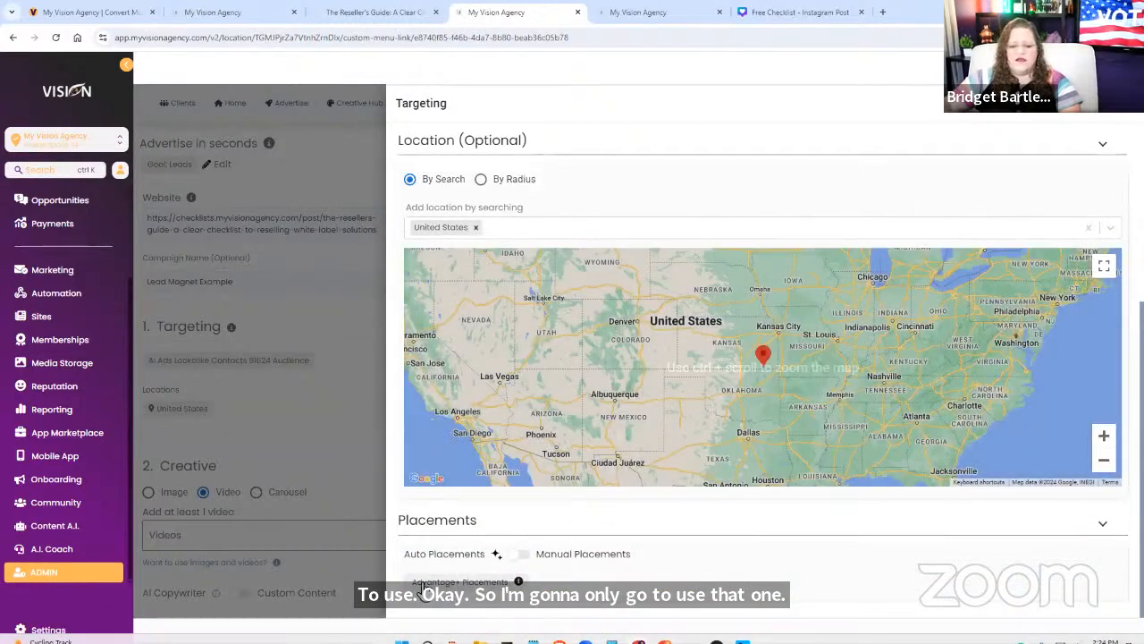
left_click(521, 553)
scroll(724, 556, "down", 1)
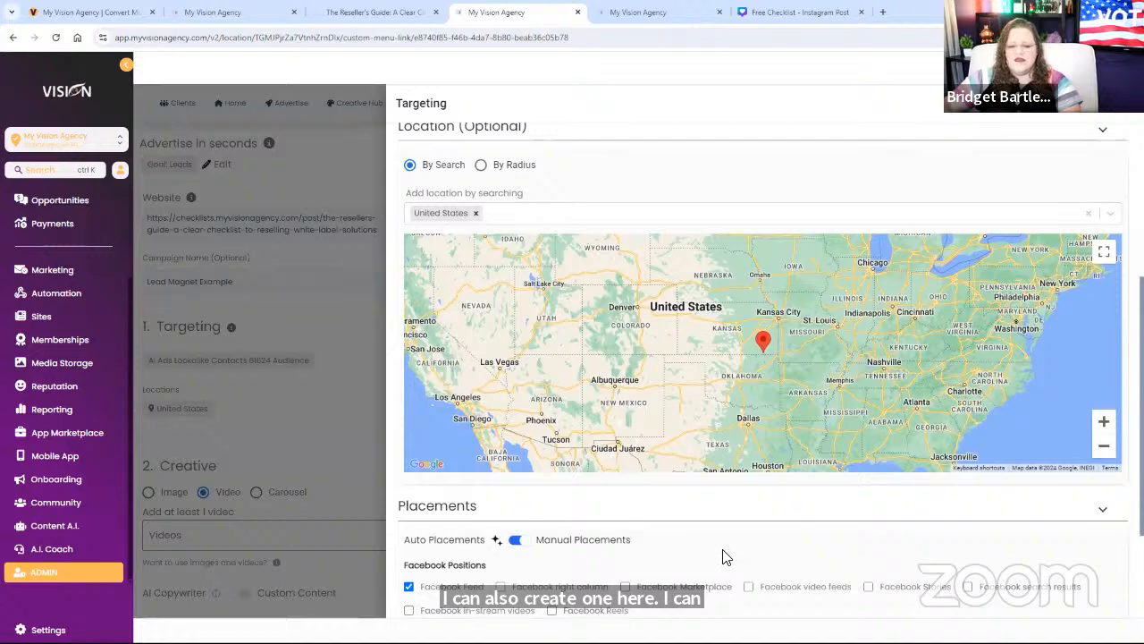
scroll(724, 556, "down", 2)
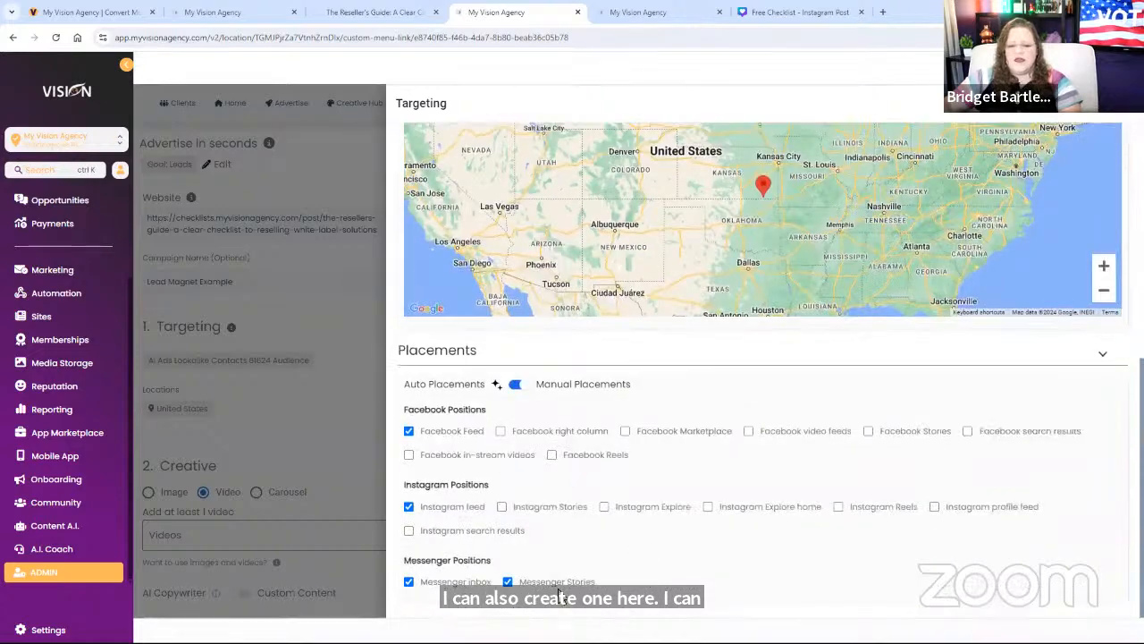
left_click(409, 581)
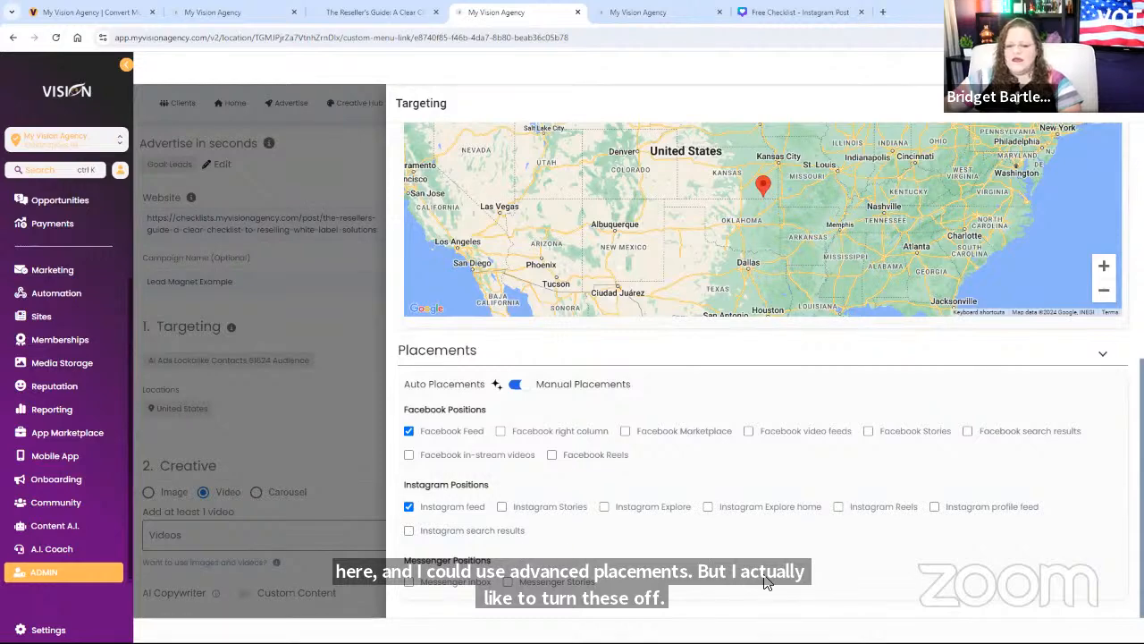
scroll(765, 582, "up", 2)
scroll(761, 582, "down", 1)
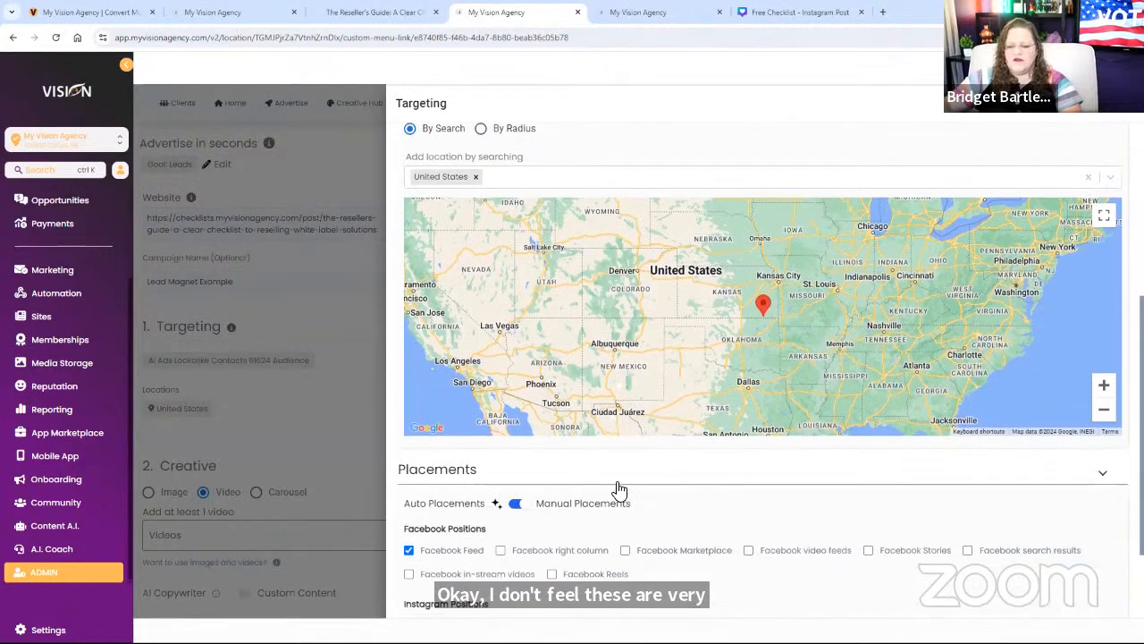
scroll(421, 524, "down", 1)
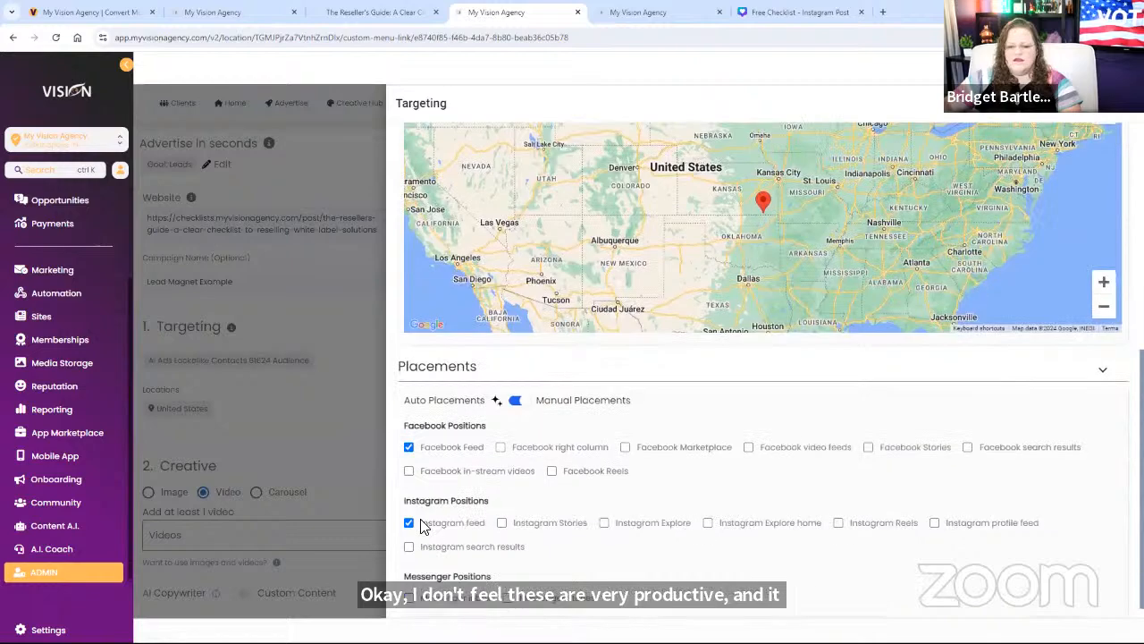
scroll(868, 536, "up", 4)
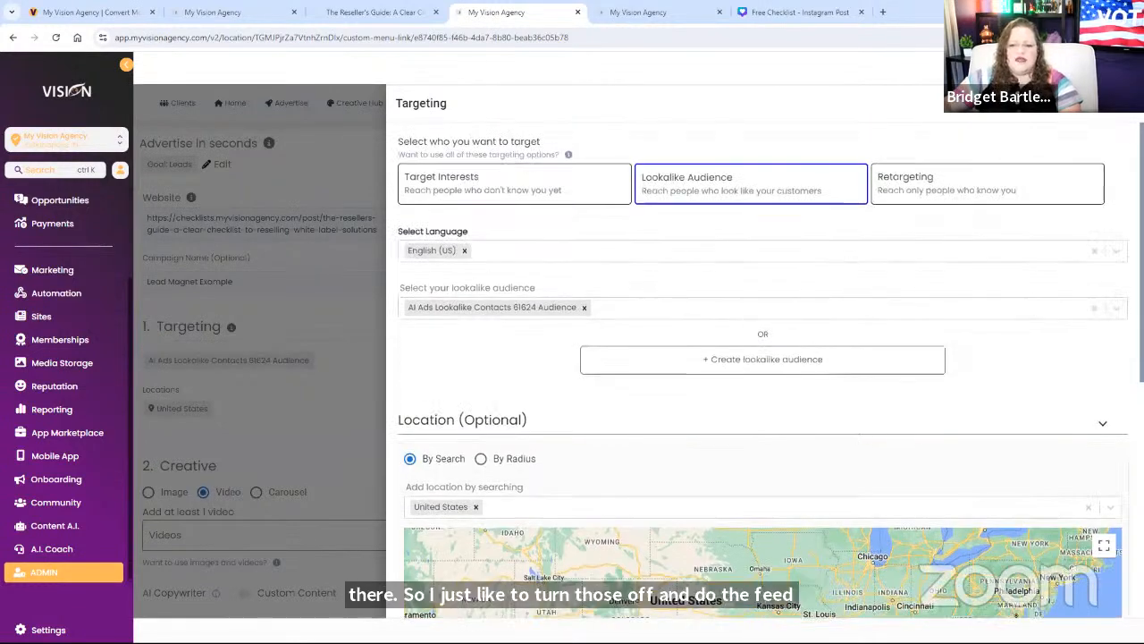
Step: Make the ad creative an image and open Shutterstock stock image search
left_click(357, 415)
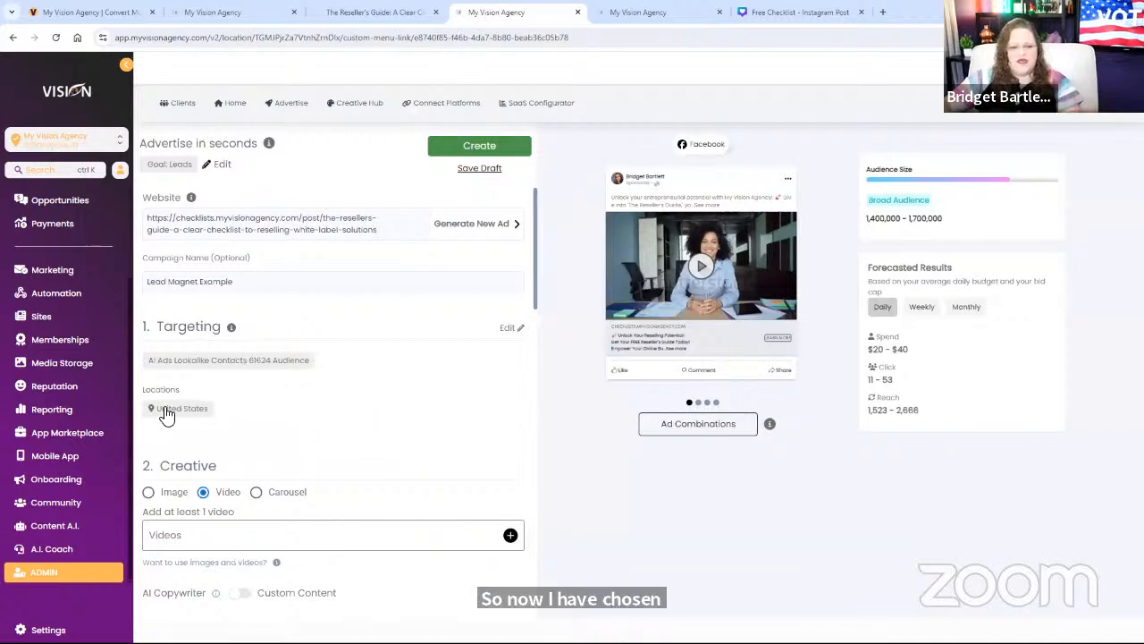
scroll(358, 418, "down", 2)
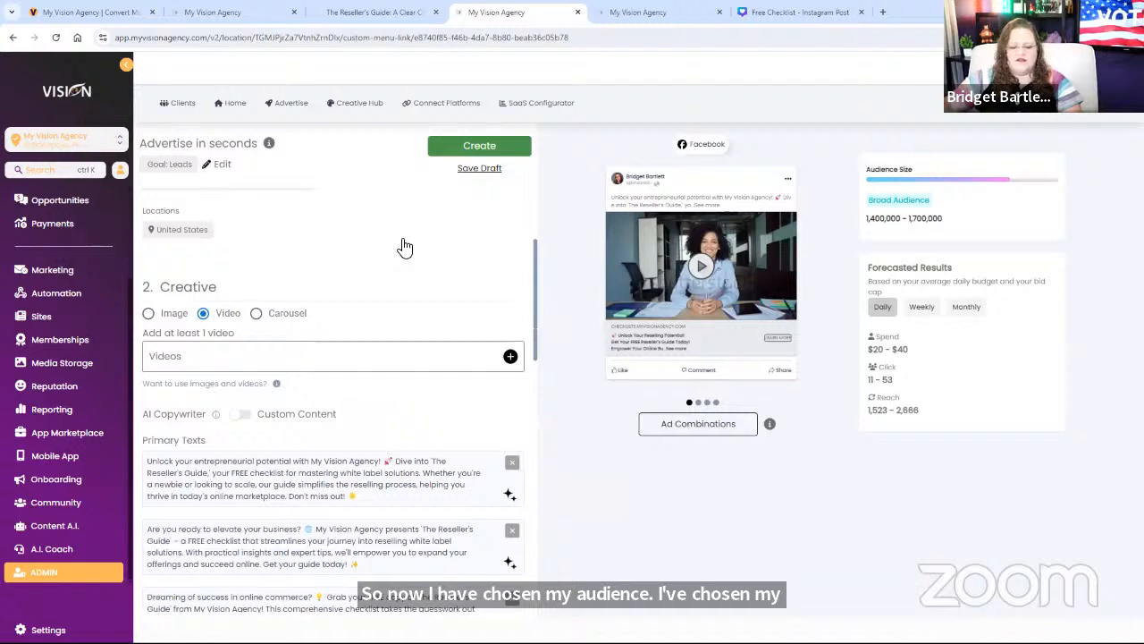
left_click(150, 314)
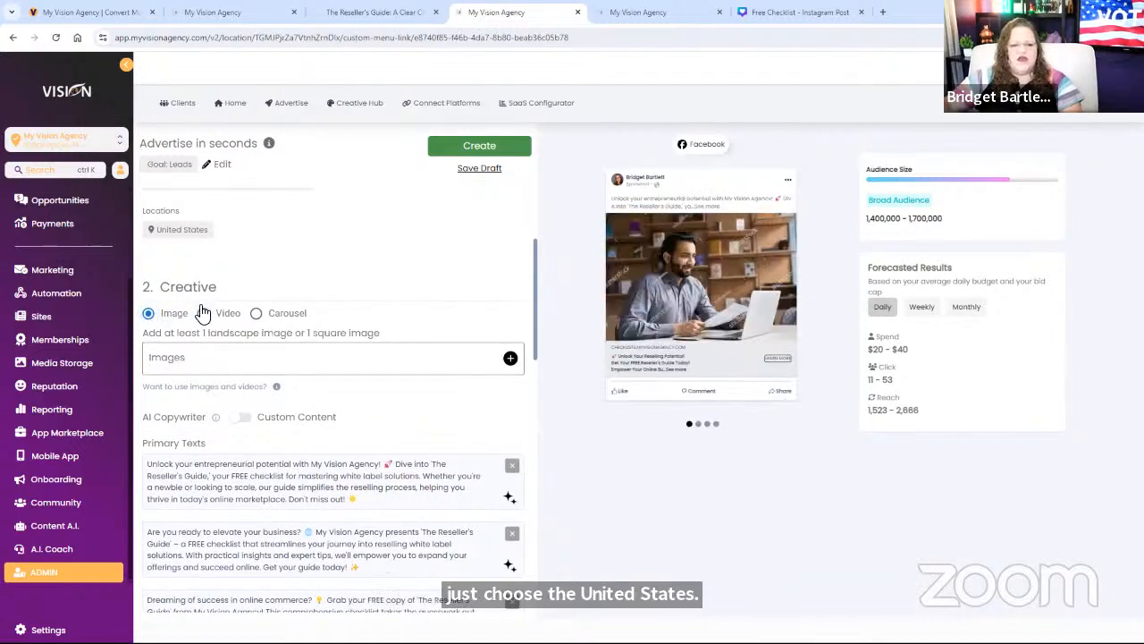
left_click(510, 360)
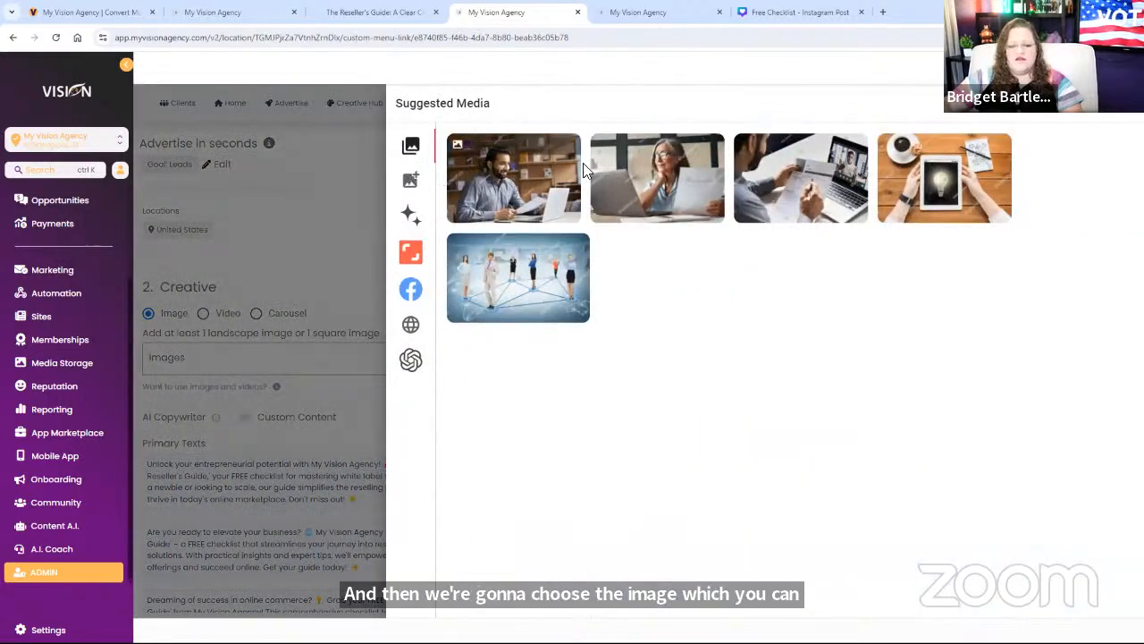
left_click(411, 218)
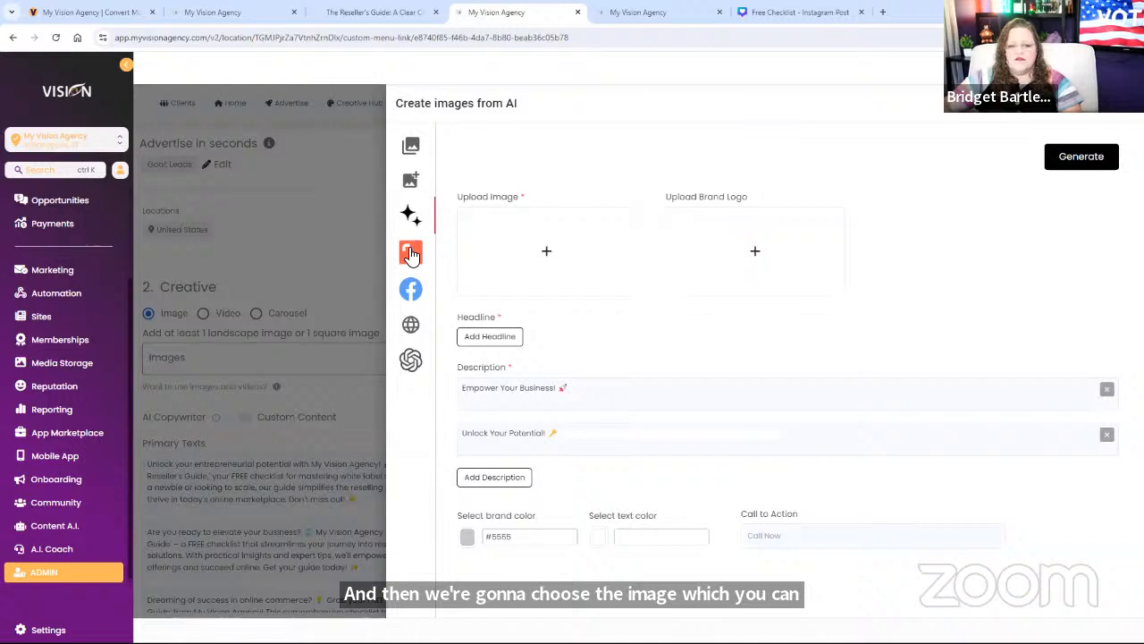
left_click(411, 254)
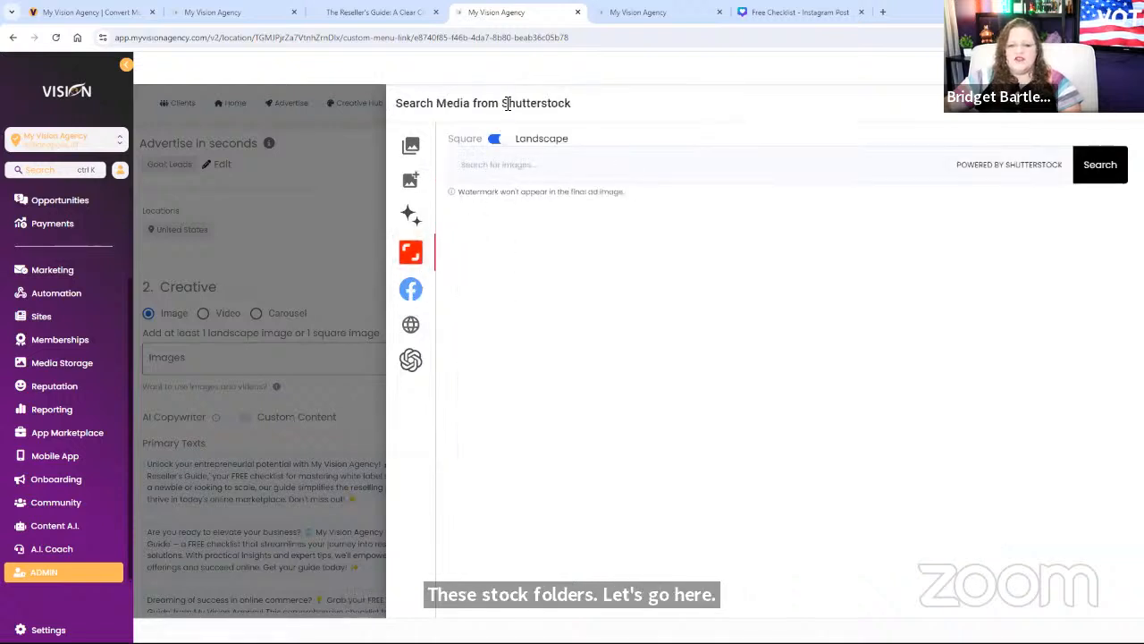
Step: Search Shutterstock for 'resel' and add the colourful clothes photo cropped 1:1
left_click_drag(506, 103, 633, 115)
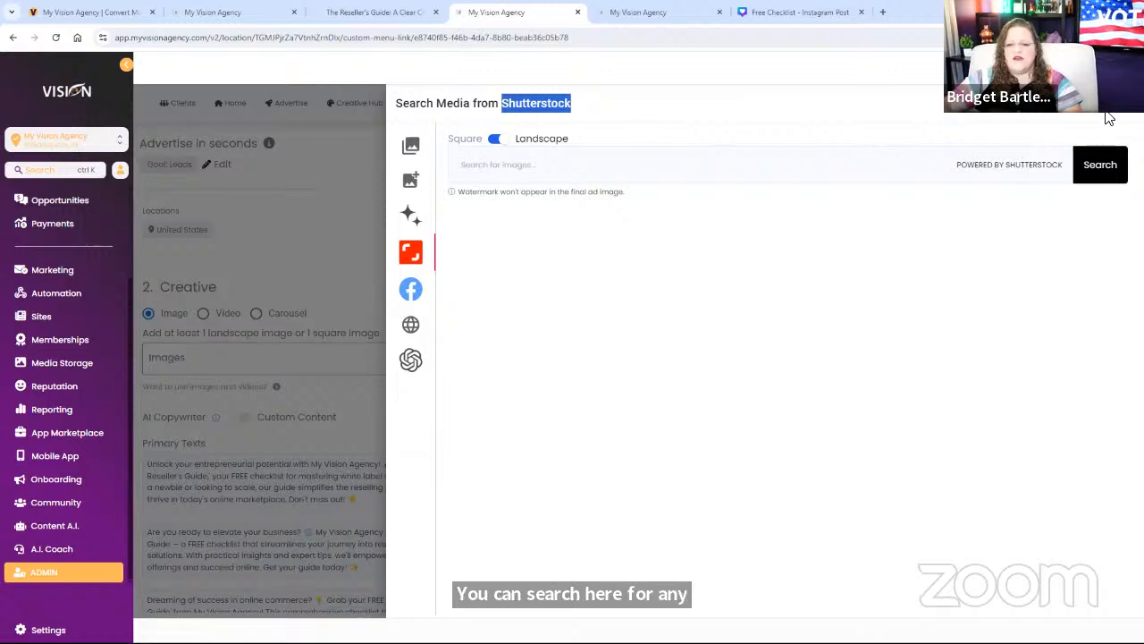
left_click(505, 166)
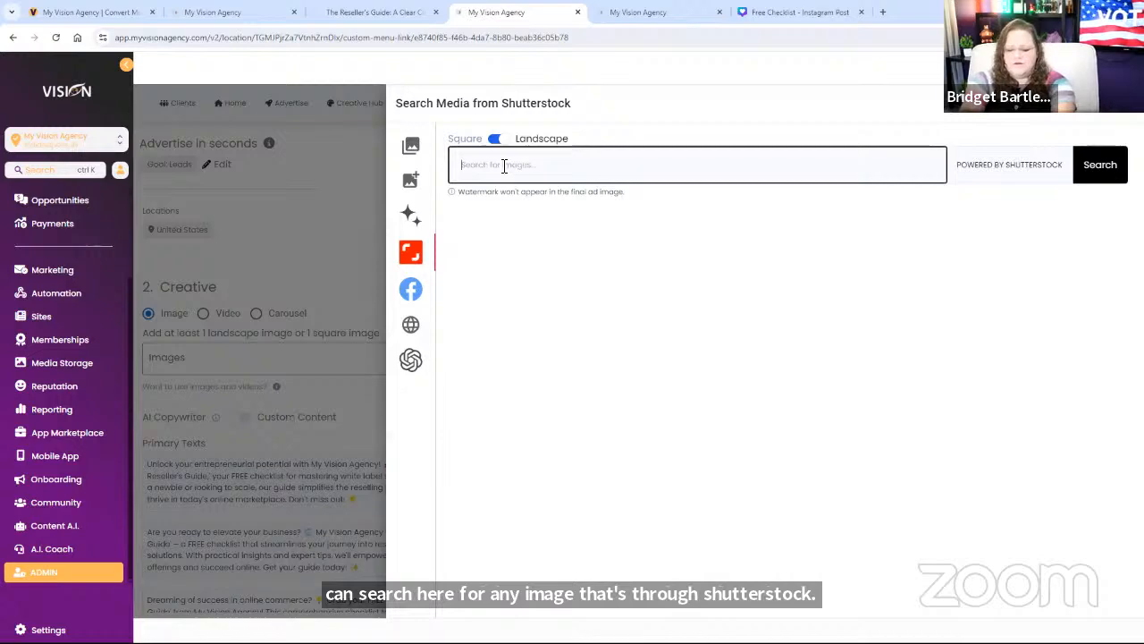
type("resellers")
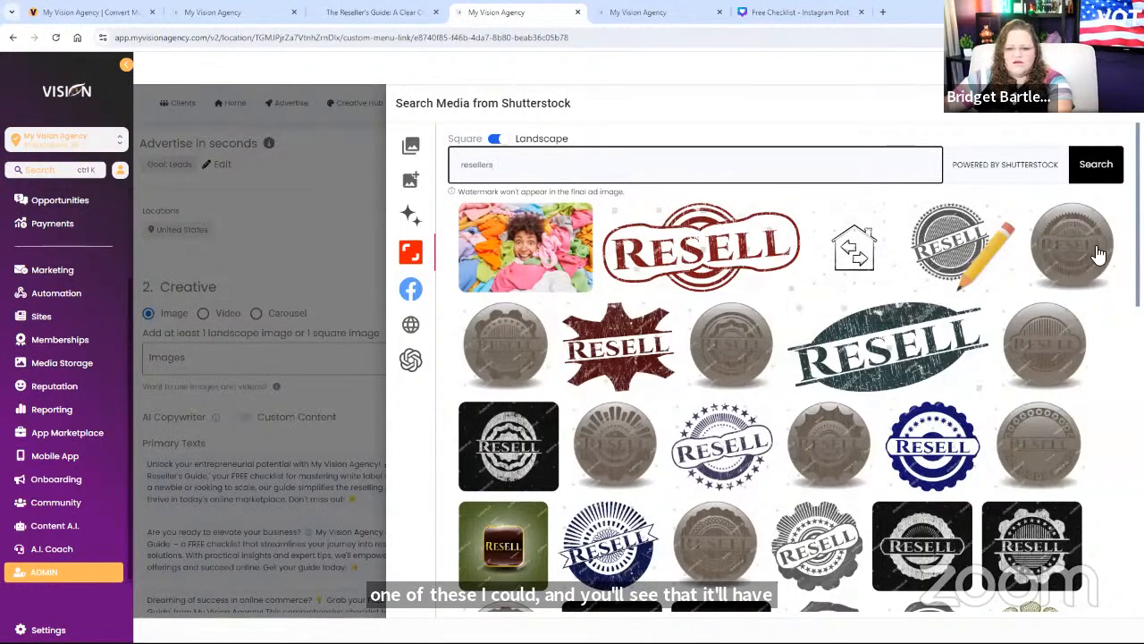
left_click(524, 269)
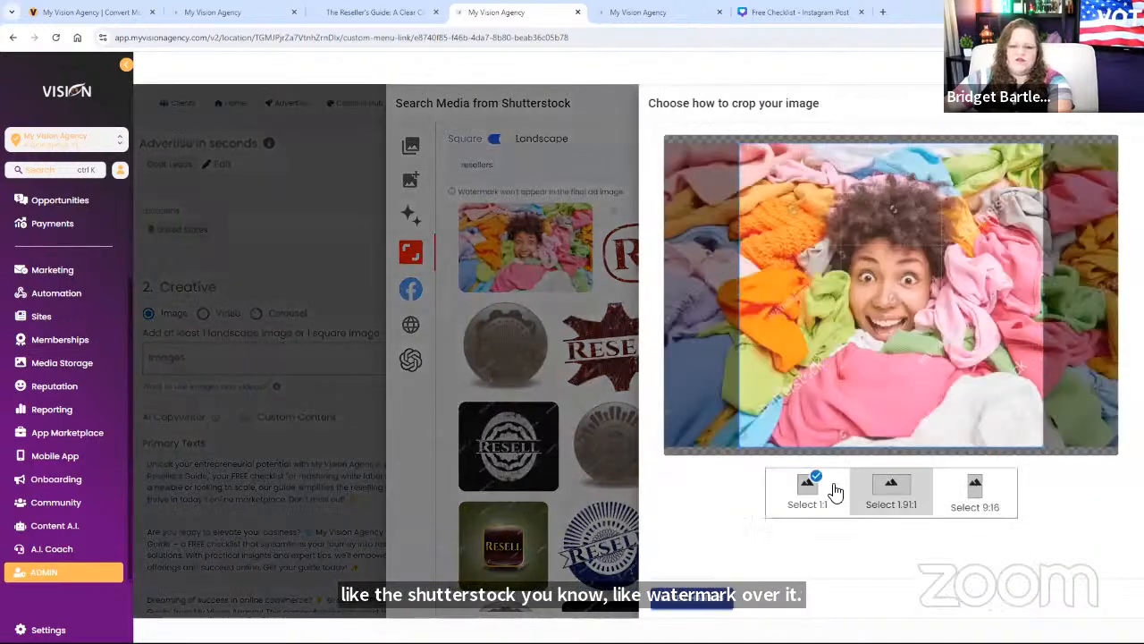
left_click(829, 492)
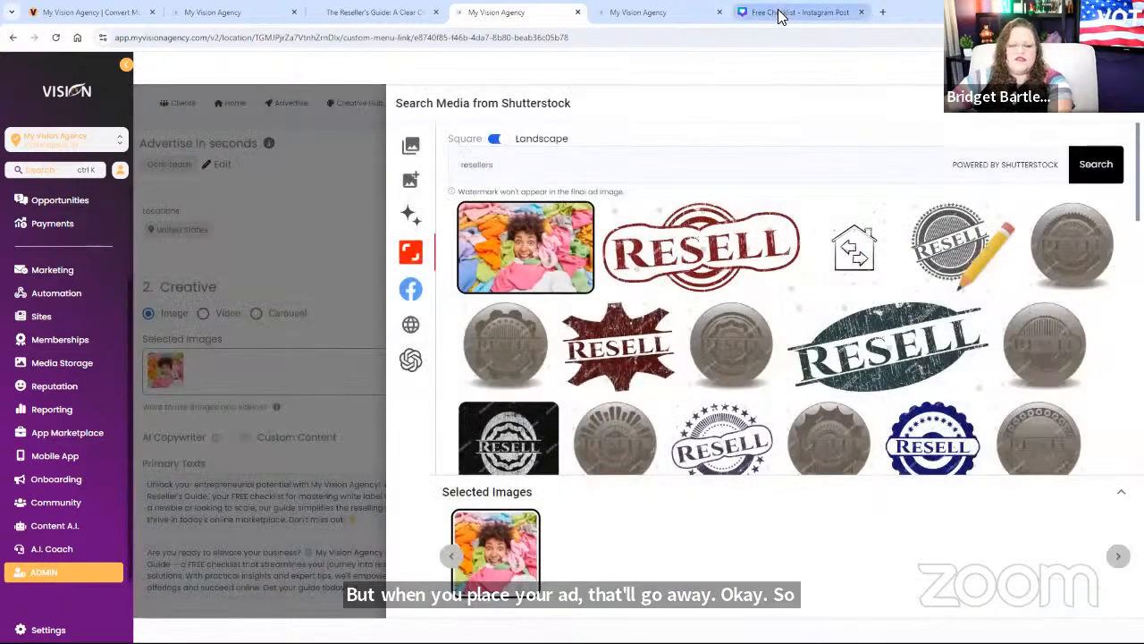
left_click(796, 12)
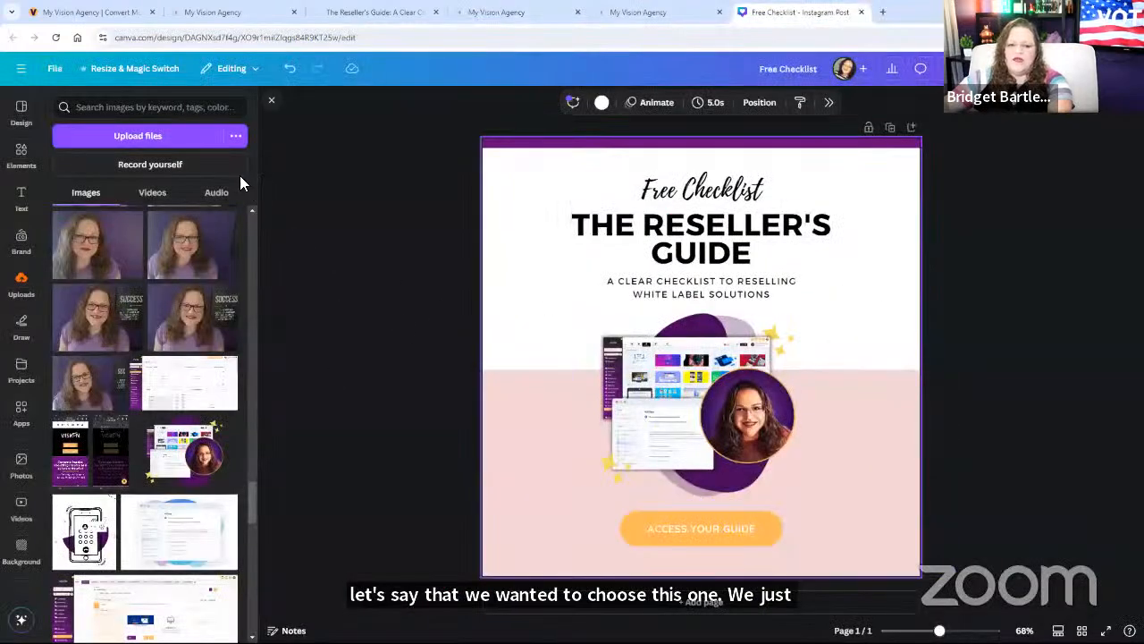
Step: Close Canva's Uploads panel and bring up the Elements collection
left_click(270, 101)
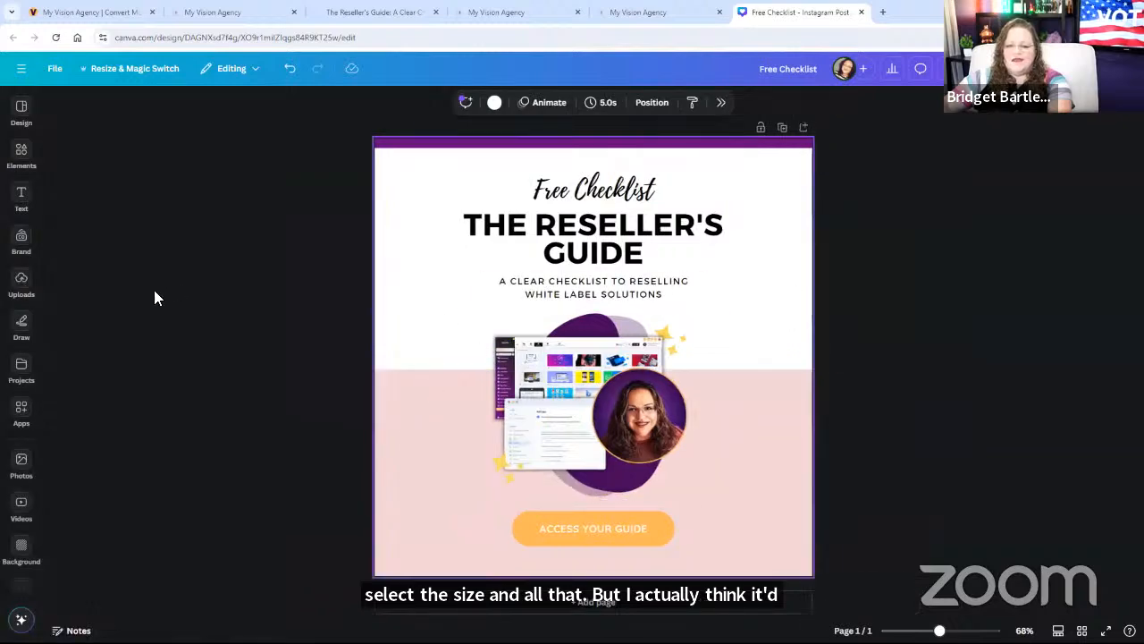
left_click(21, 154)
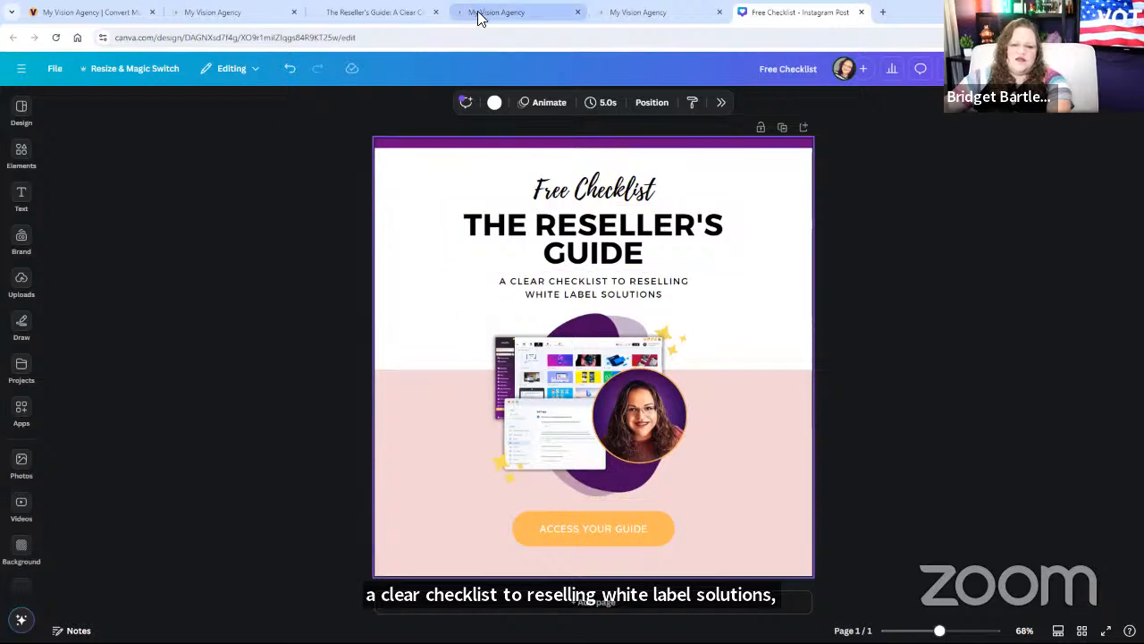
Step: From uploaded media, select the Join High Level checklist graphic and deselect the colourful stock photo
left_click(644, 12)
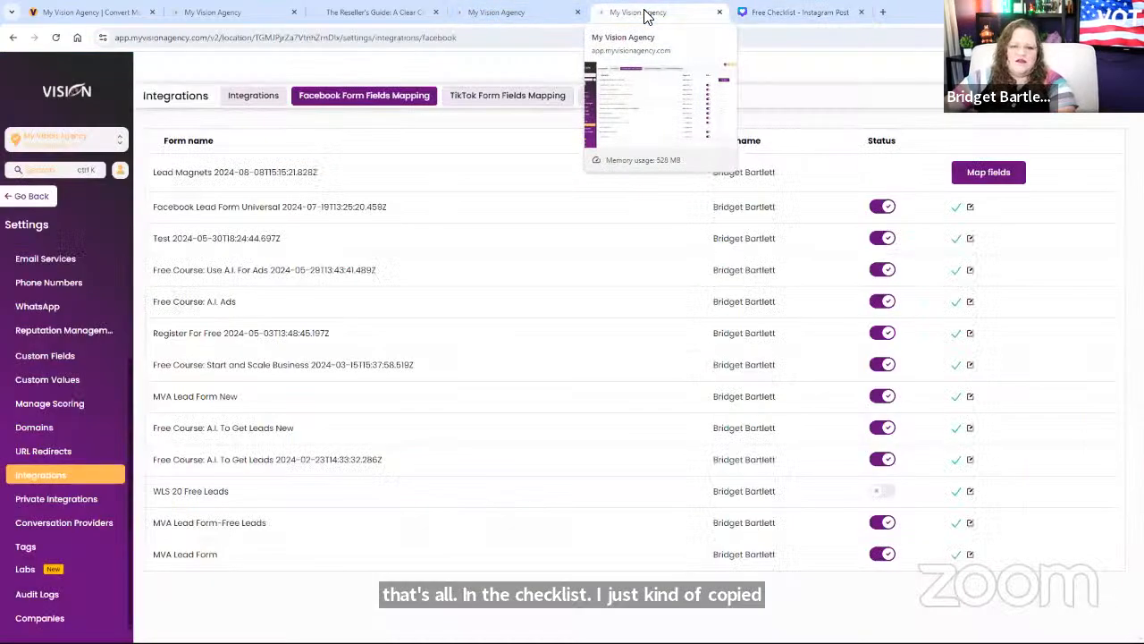
left_click(488, 12)
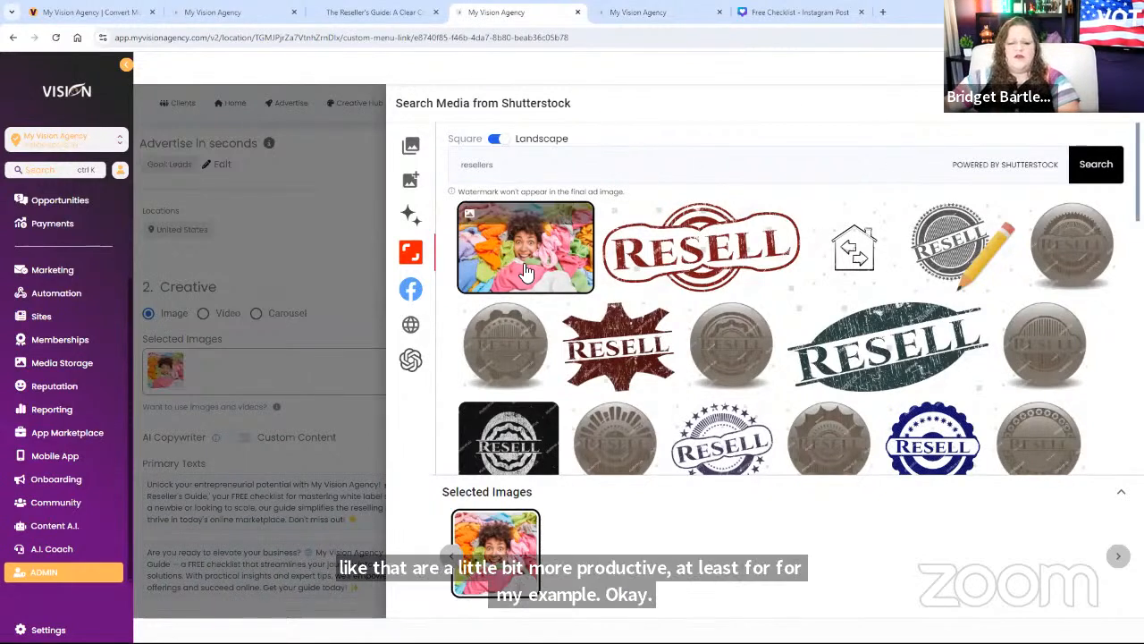
left_click(413, 184)
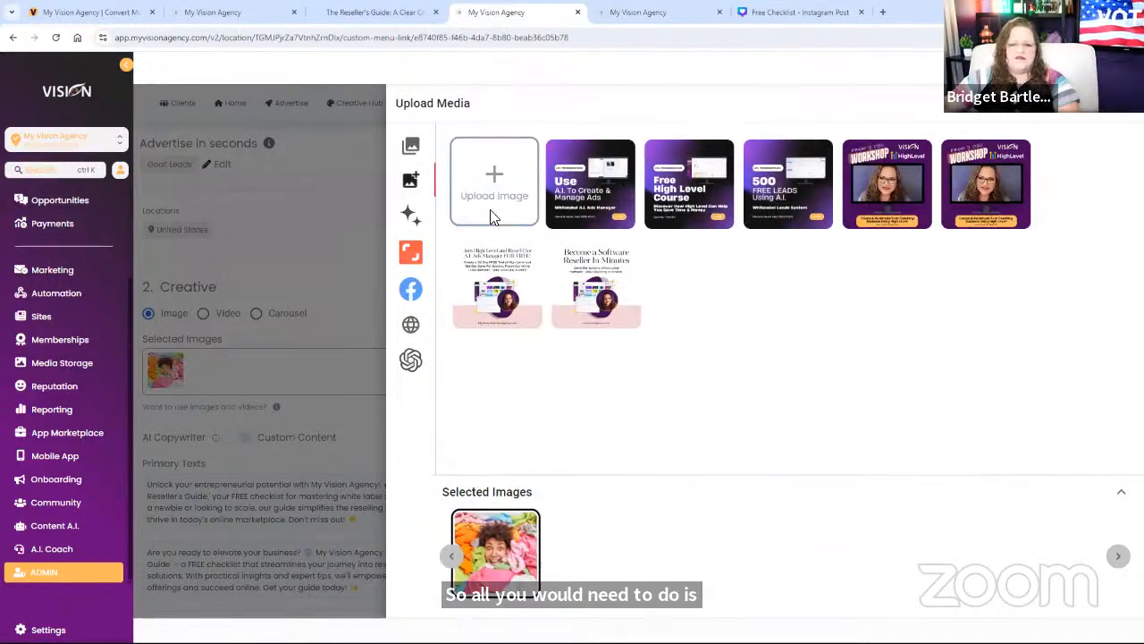
left_click(497, 282)
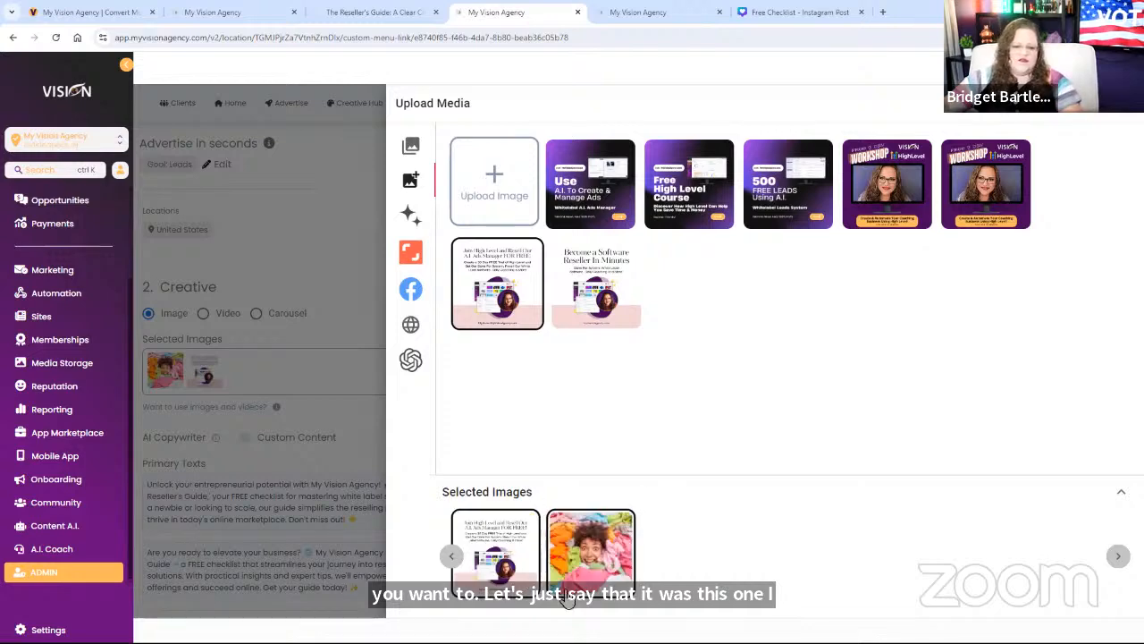
left_click(625, 522)
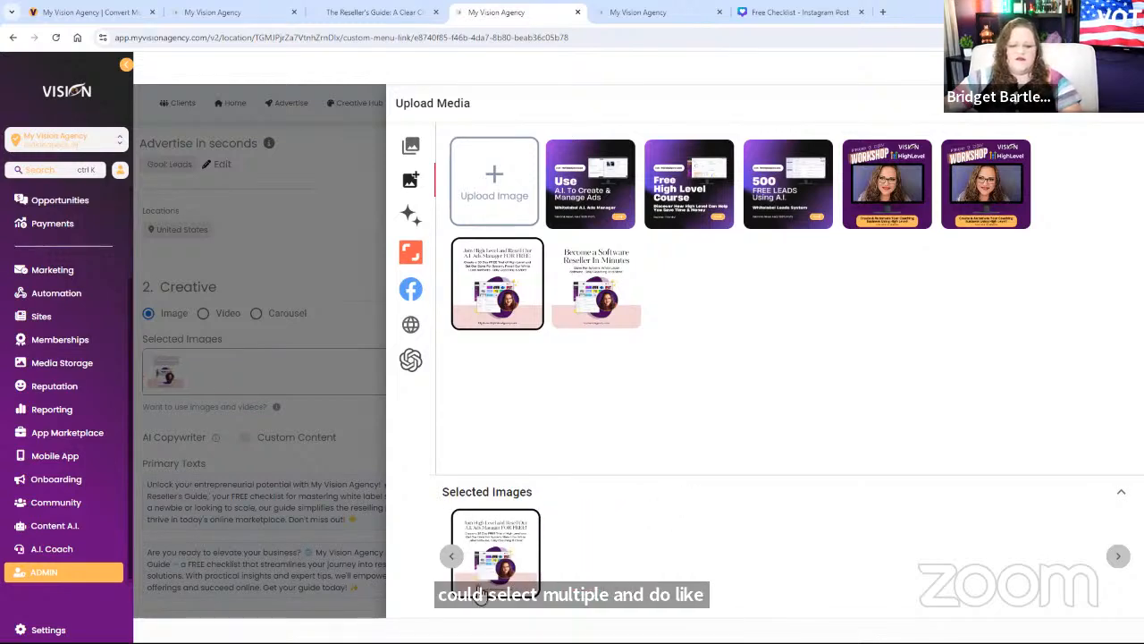
left_click(259, 442)
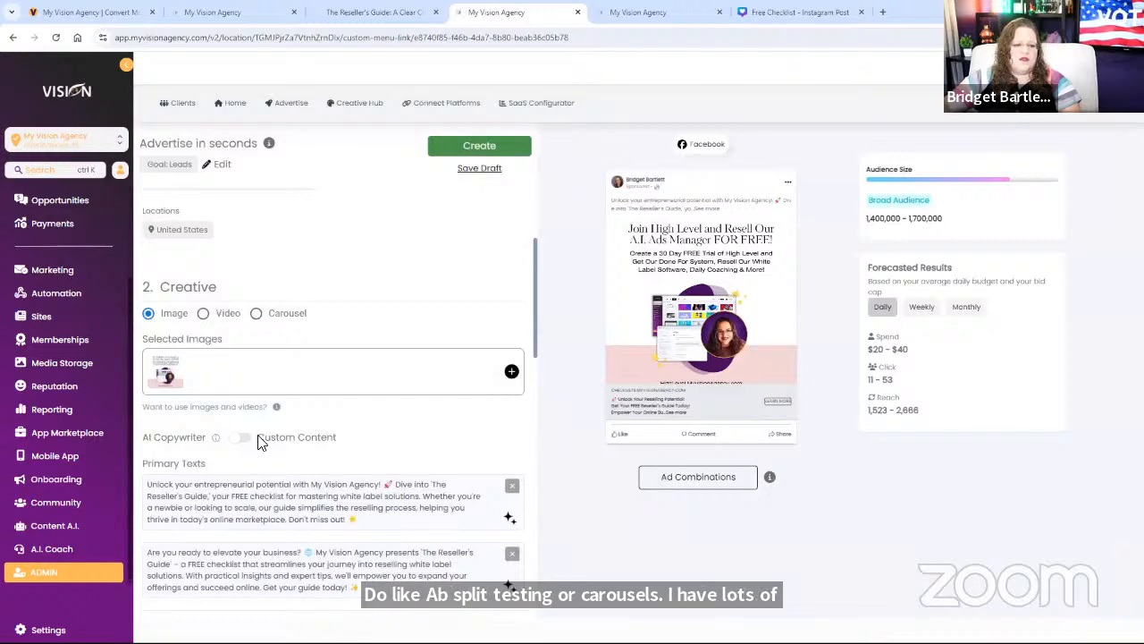
scroll(315, 423, "down", 3)
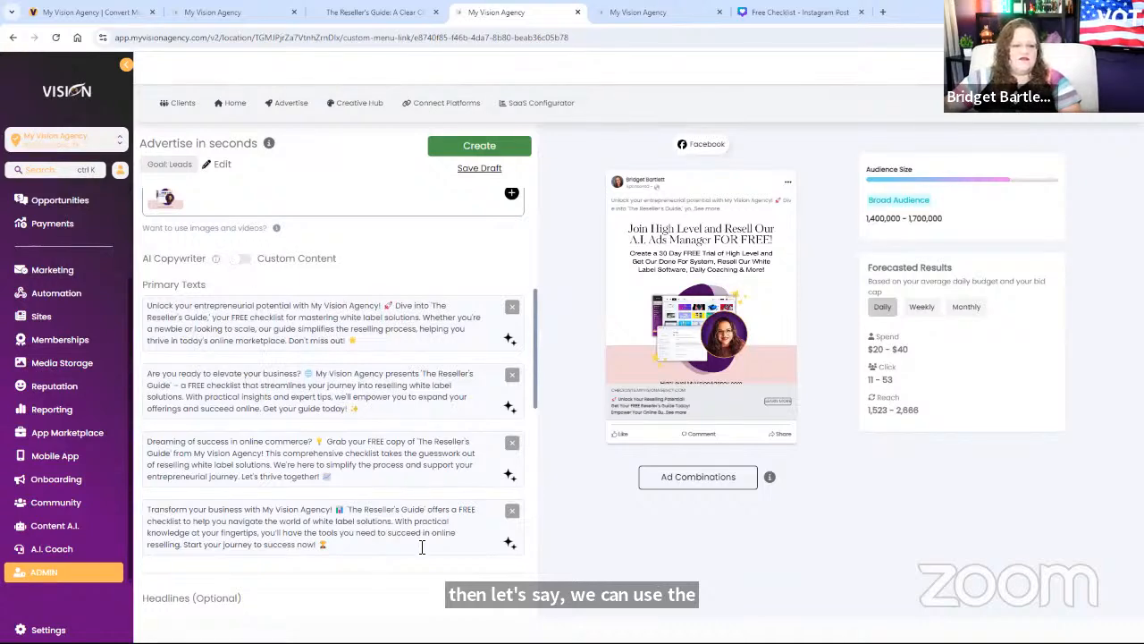
scroll(411, 545, "up", 5)
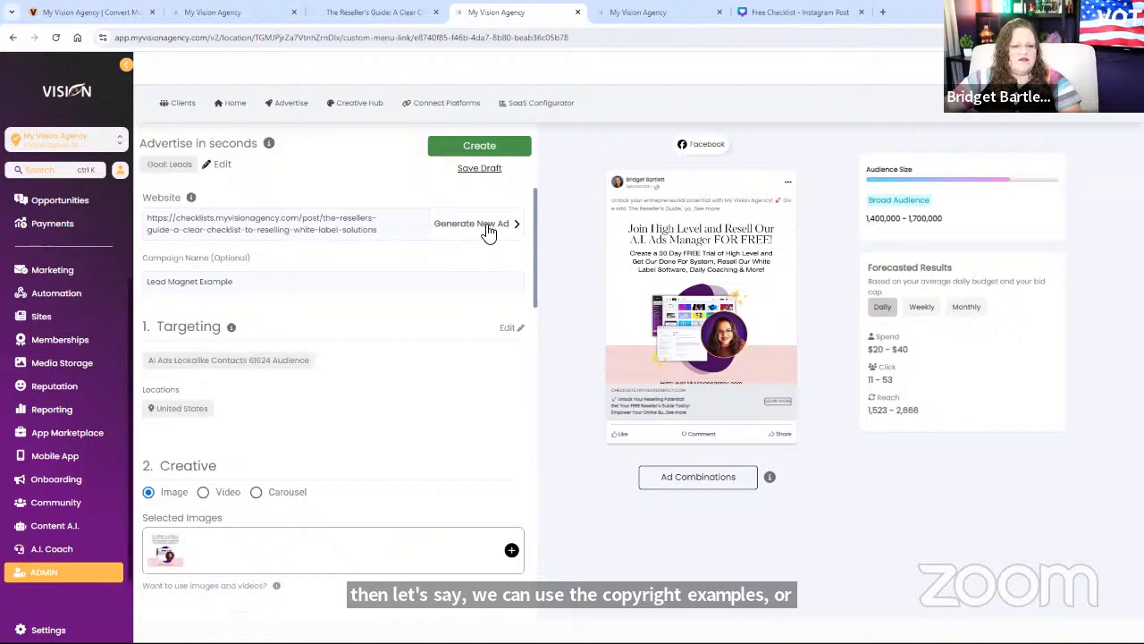
scroll(437, 435, "down", 1)
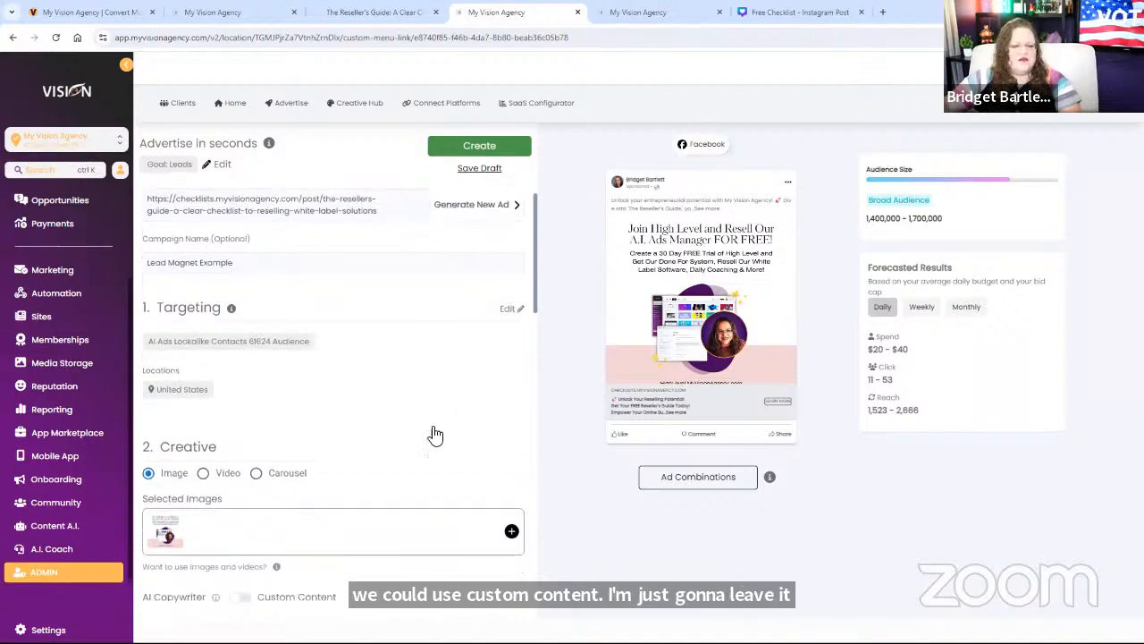
scroll(436, 433, "up", 1)
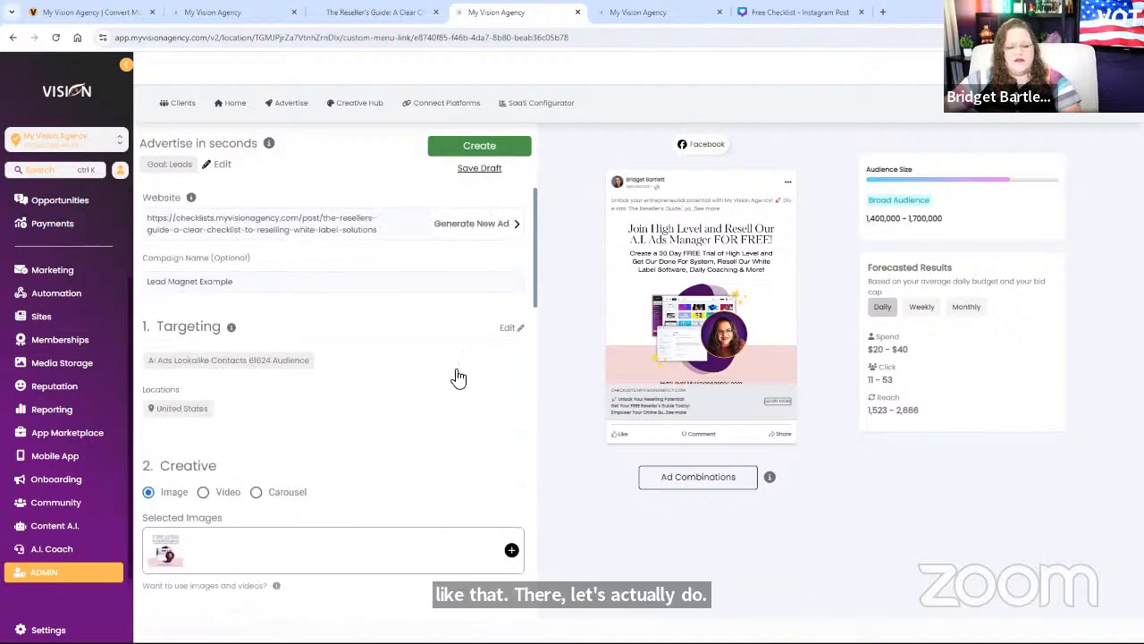
scroll(451, 383, "down", 1)
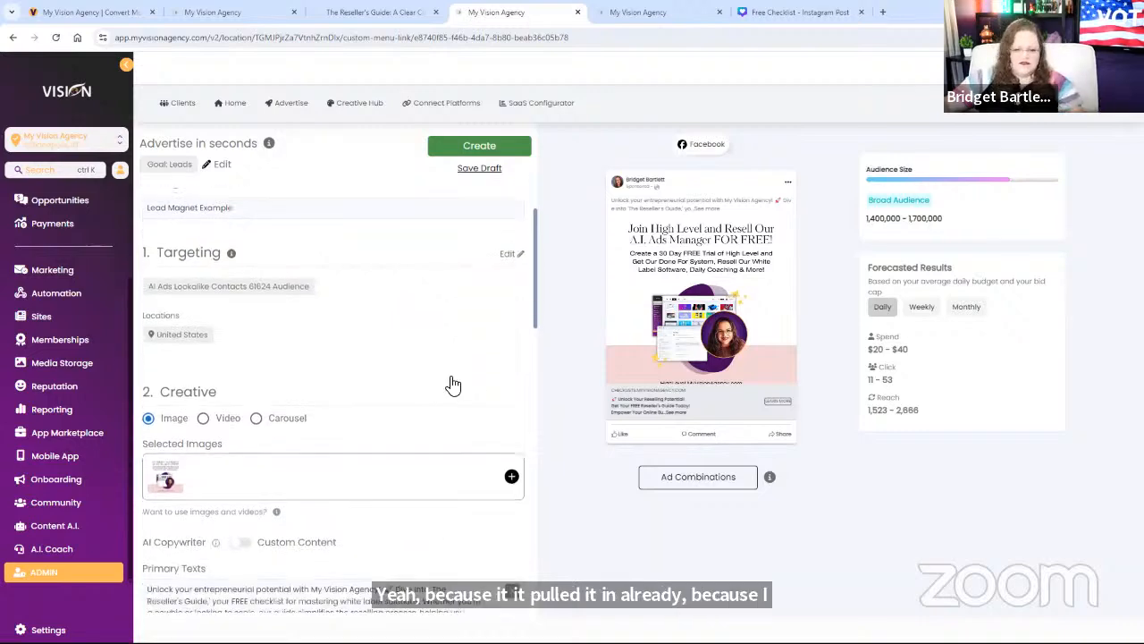
scroll(450, 379, "up", 1)
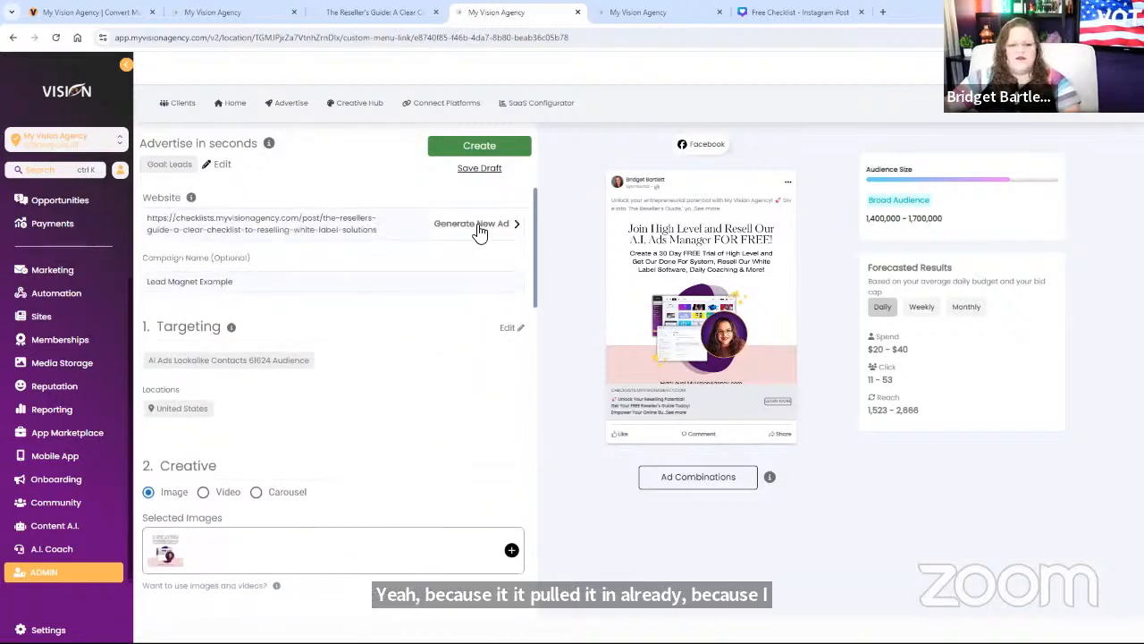
scroll(472, 360, "down", 5)
scroll(333, 348, "up", 1)
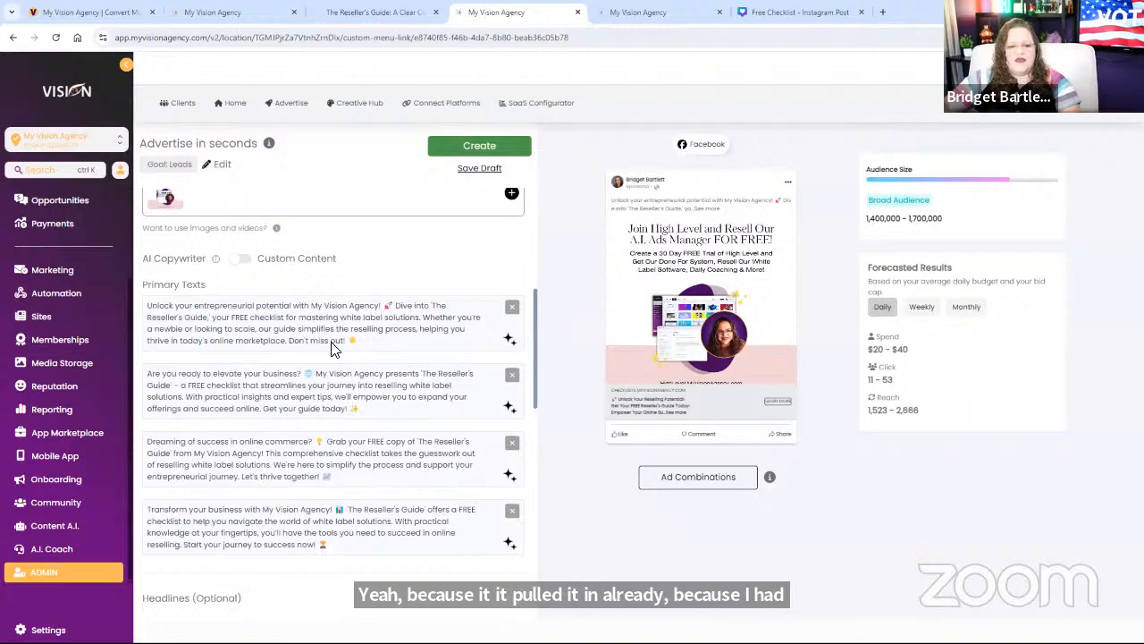
scroll(395, 394, "up", 4)
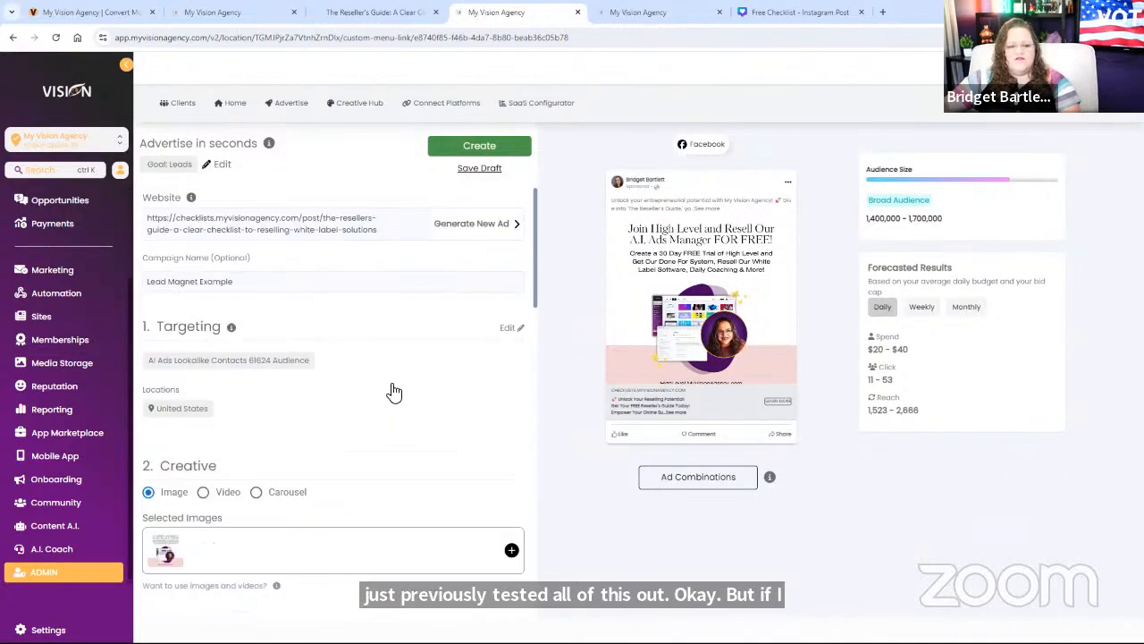
scroll(408, 433, "down", 5)
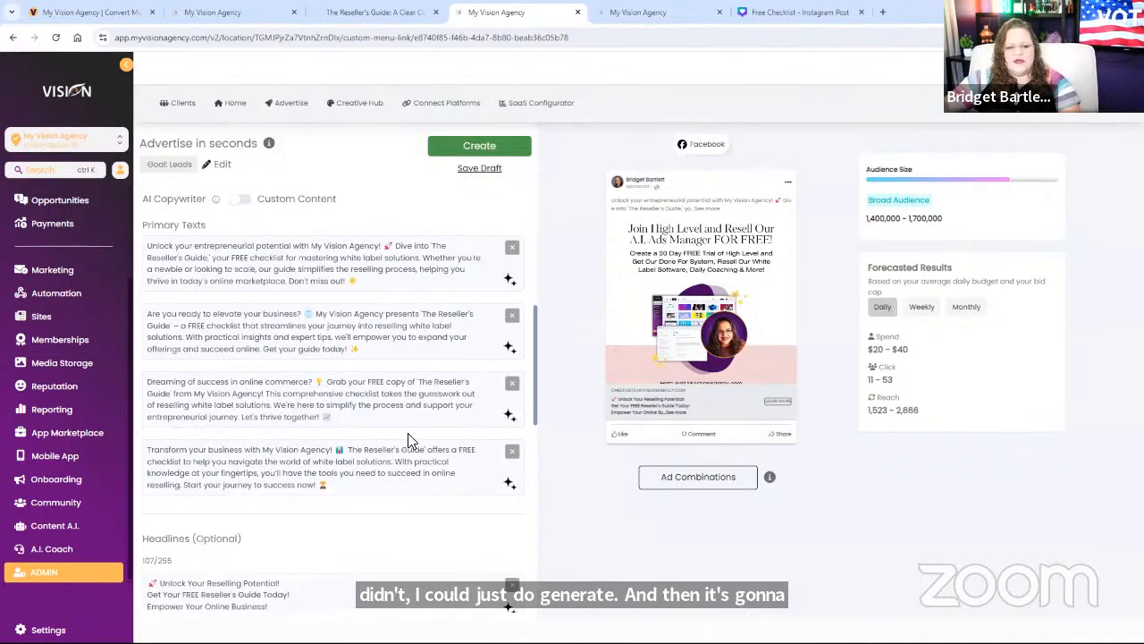
scroll(342, 217, "up", 1)
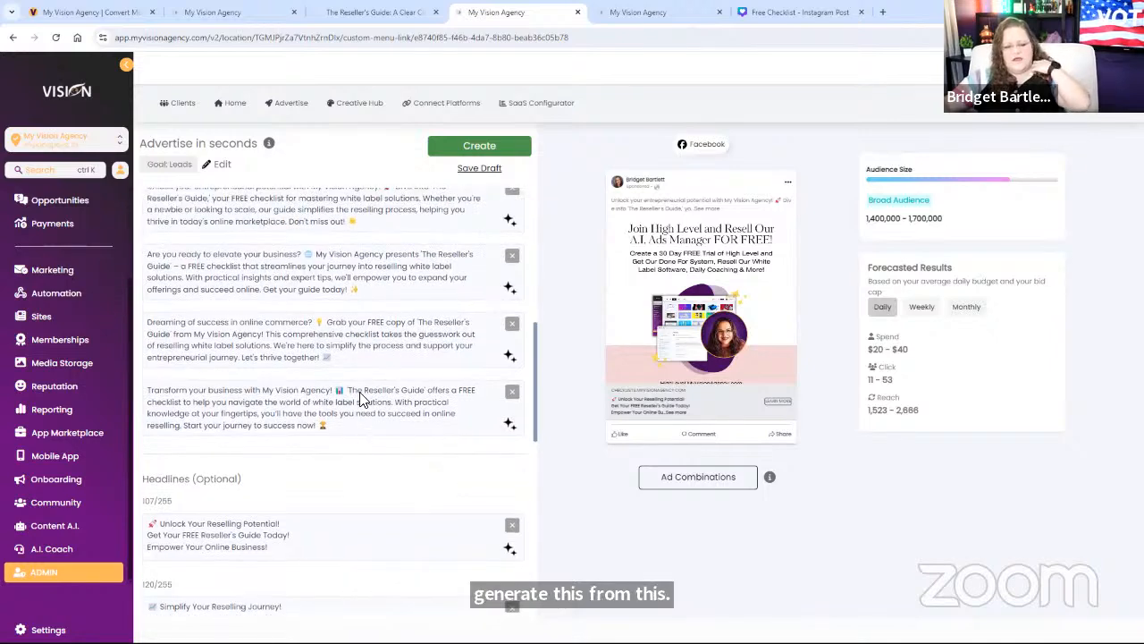
scroll(338, 454, "down", 3)
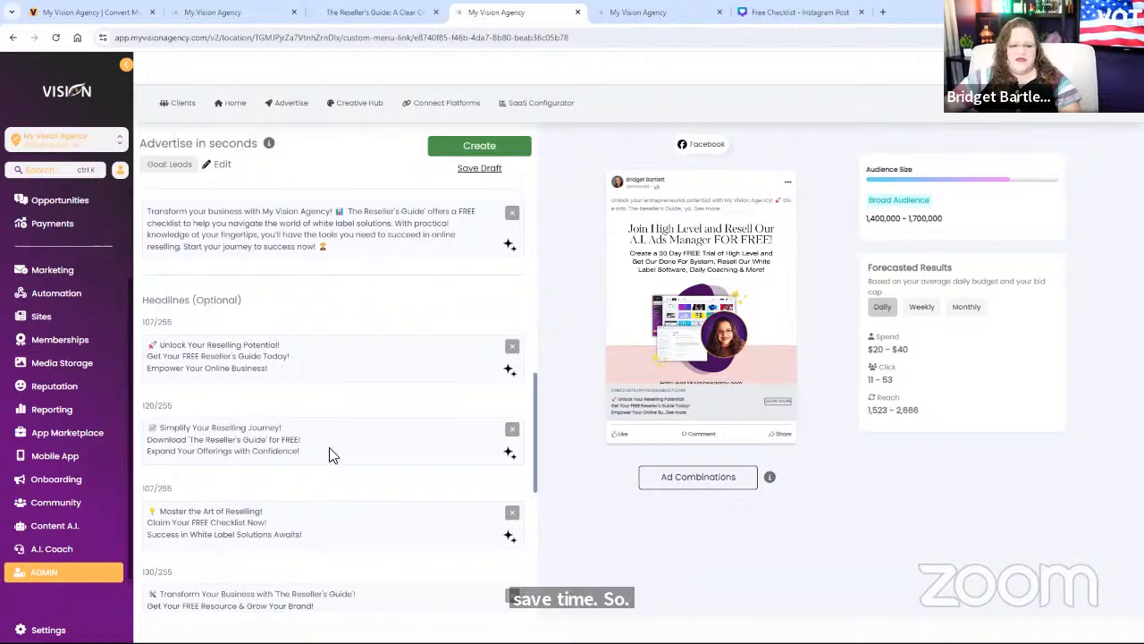
scroll(428, 526, "down", 5)
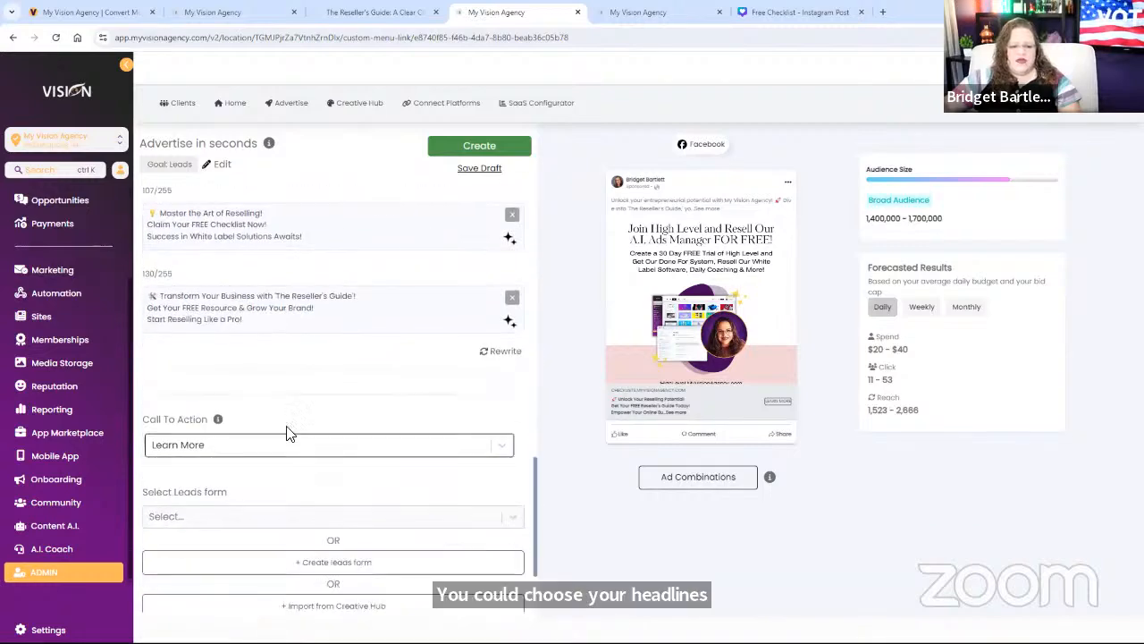
Step: Keep Learn More as call to action, review existing lead forms, then open Import from Creative Hub
left_click(196, 450)
scroll(299, 379, "down", 2)
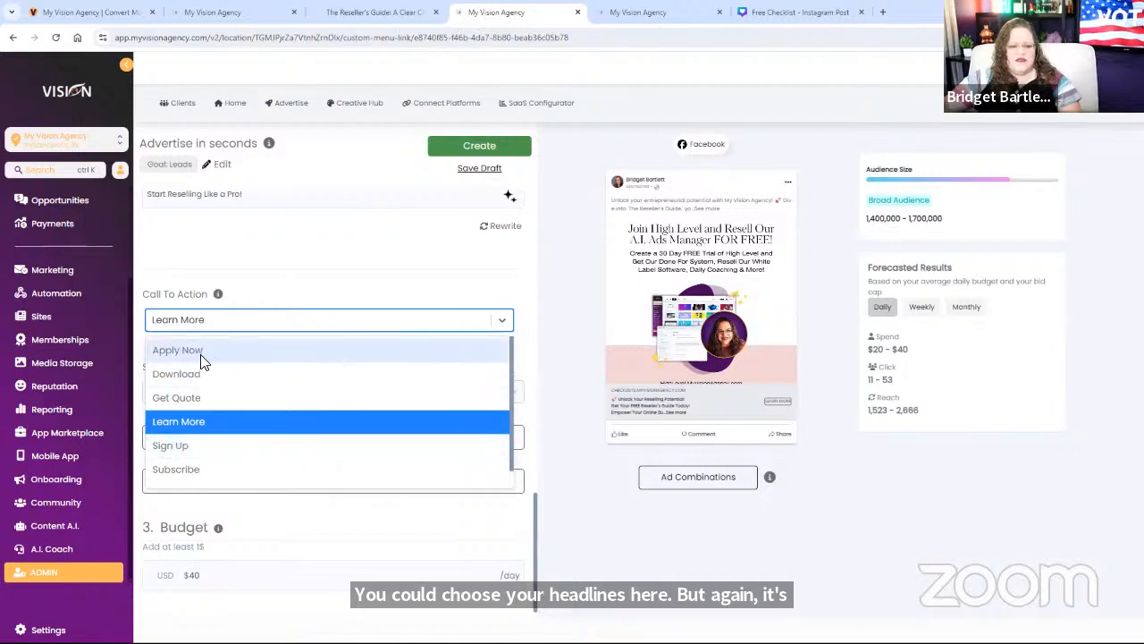
left_click(178, 427)
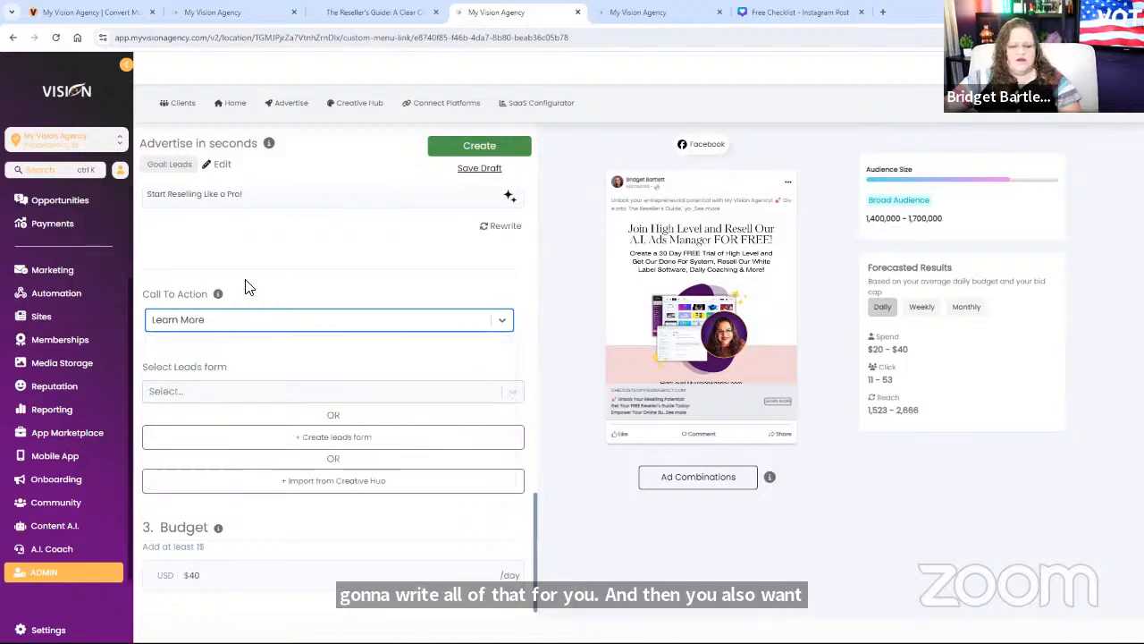
left_click(227, 393)
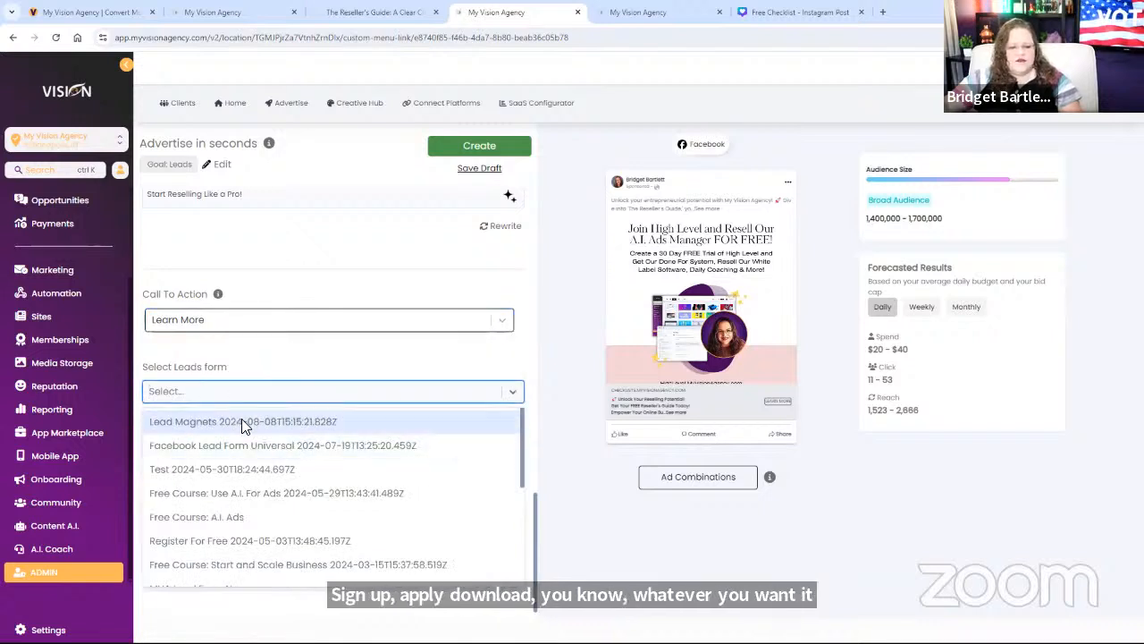
scroll(299, 456, "down", 5)
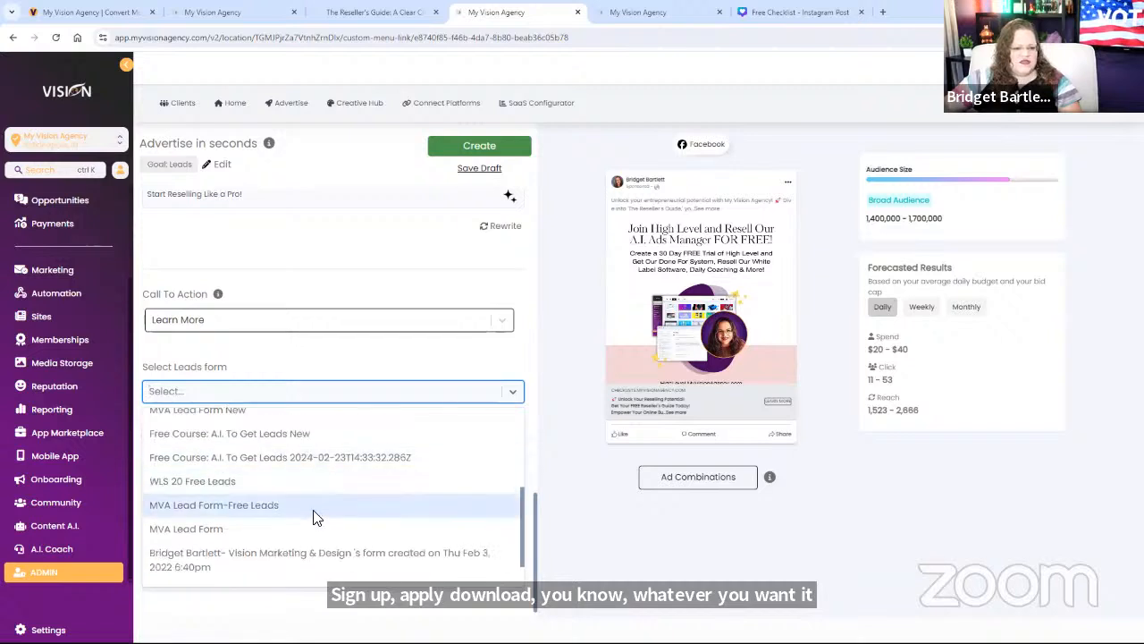
scroll(308, 518, "down", 2)
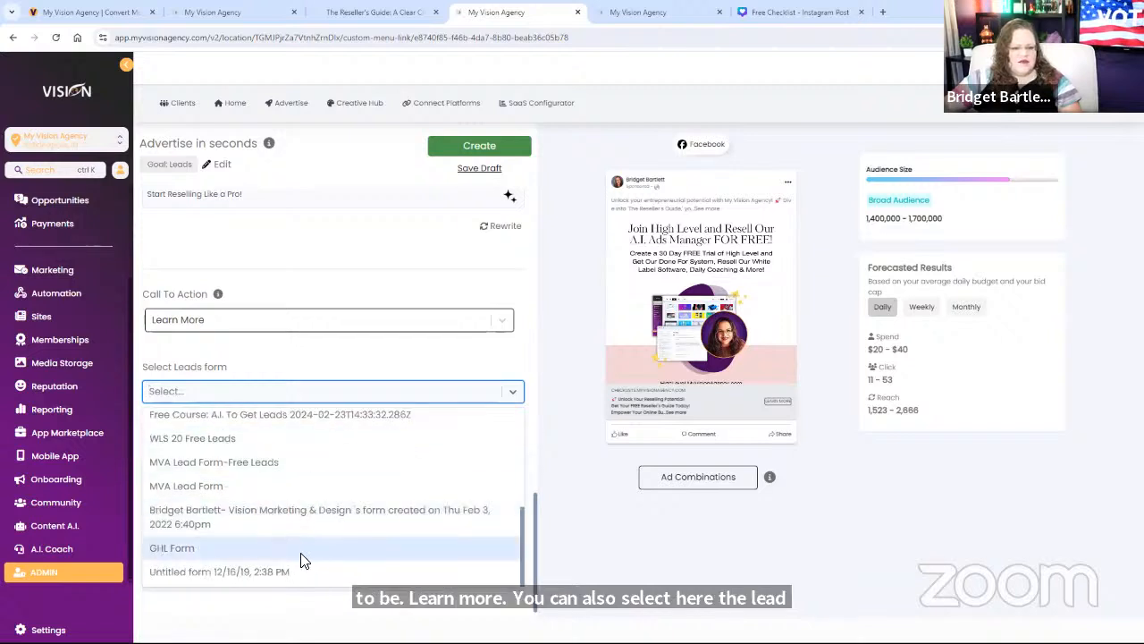
scroll(300, 554, "up", 7)
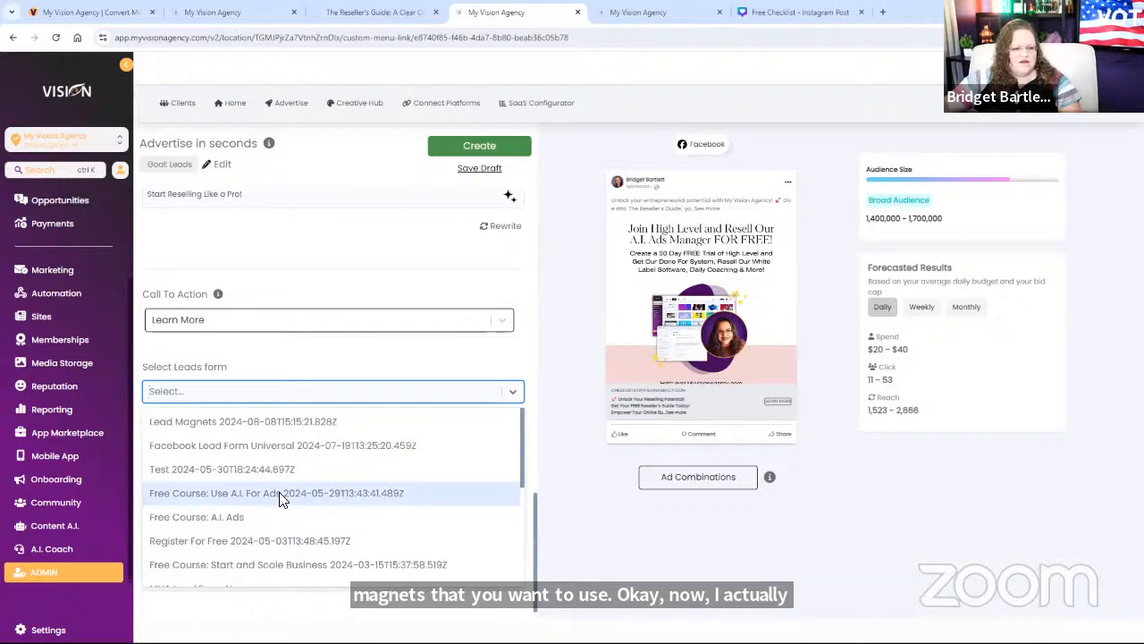
left_click(286, 358)
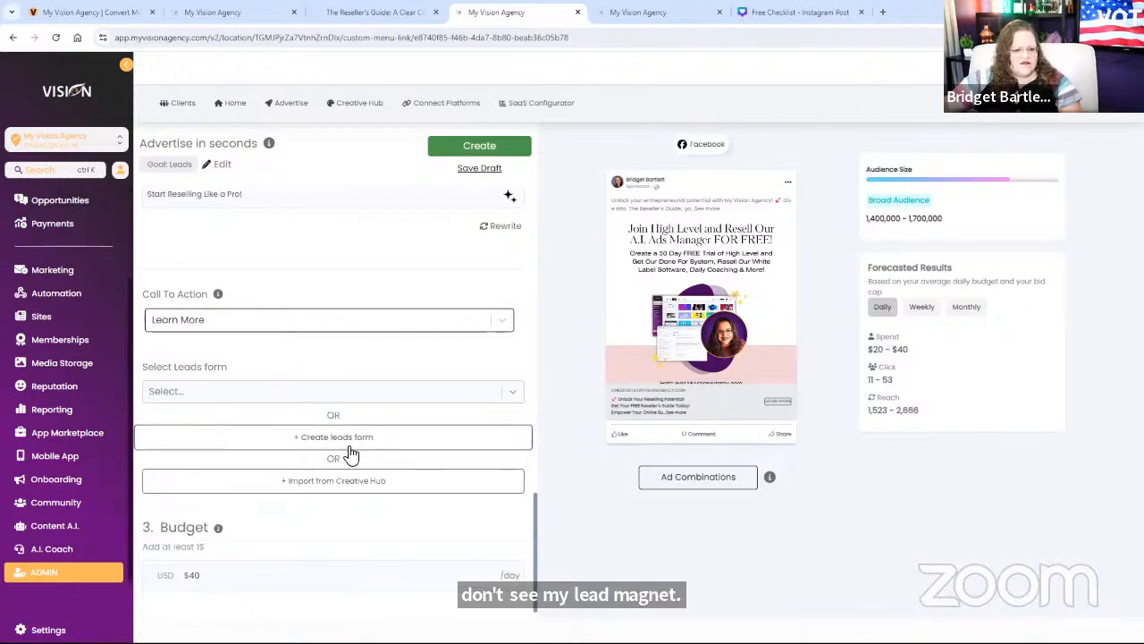
left_click(343, 484)
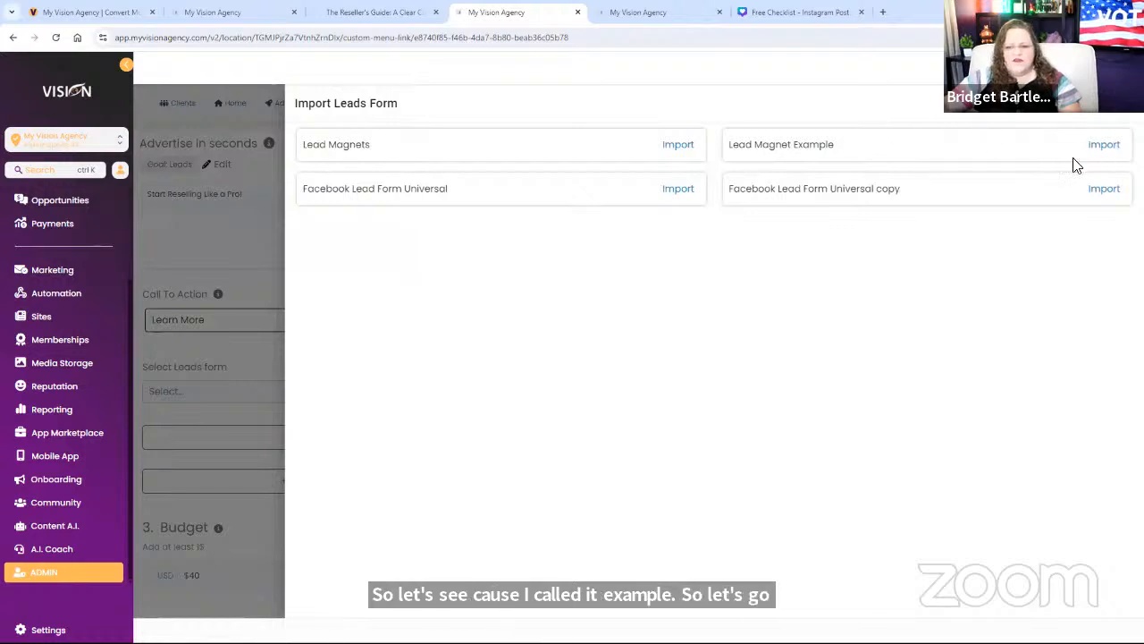
Step: Import and create the Lead Magnet Example leads form, then go to the field mapping tab
left_click(1103, 144)
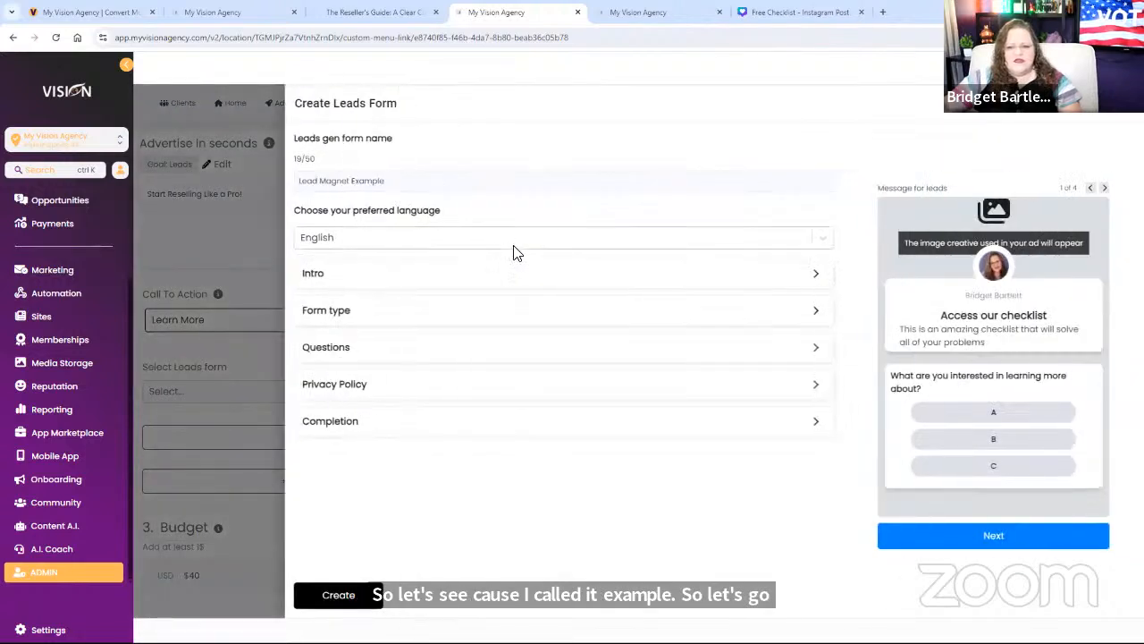
left_click(348, 599)
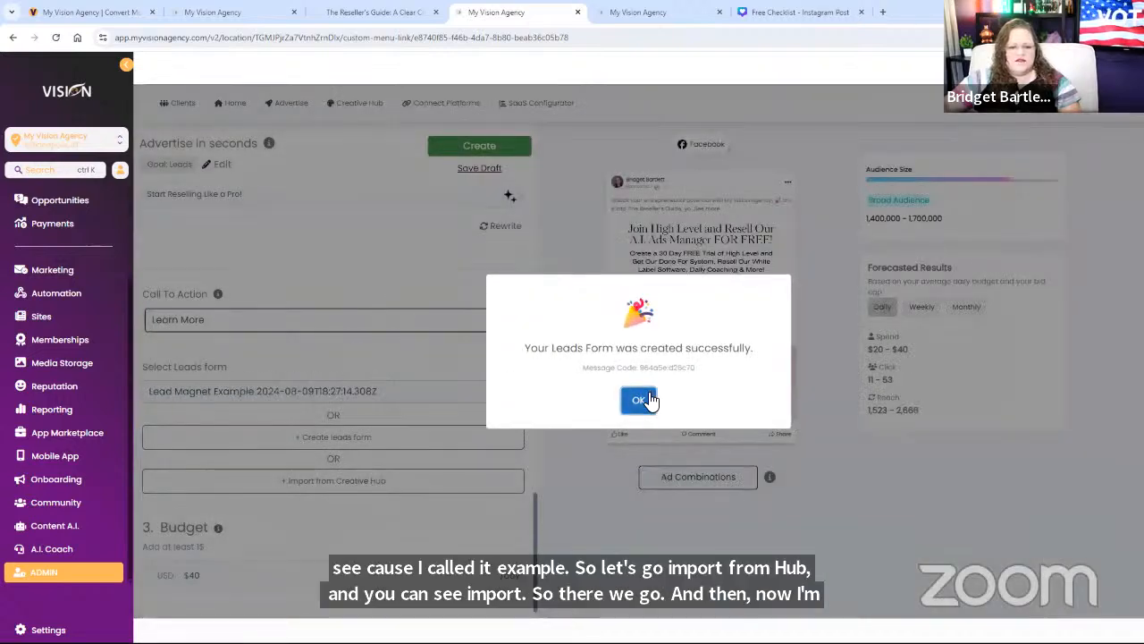
left_click(635, 398)
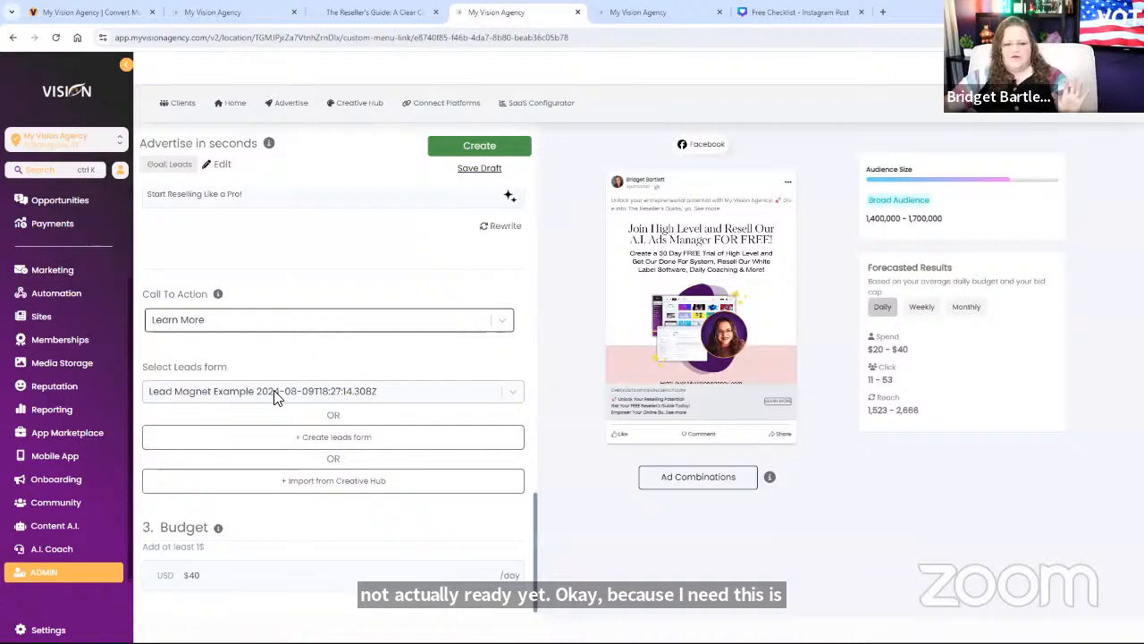
left_click(626, 12)
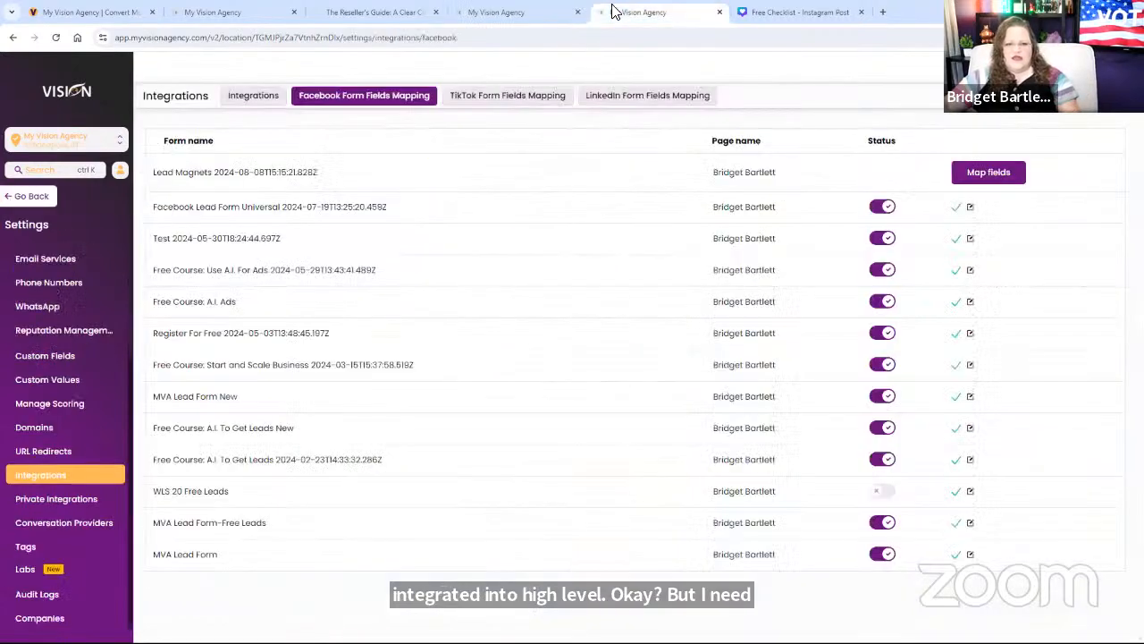
Step: Reload the mapping page and open field mapping for Lead Magnet Example's interest question
left_click(55, 38)
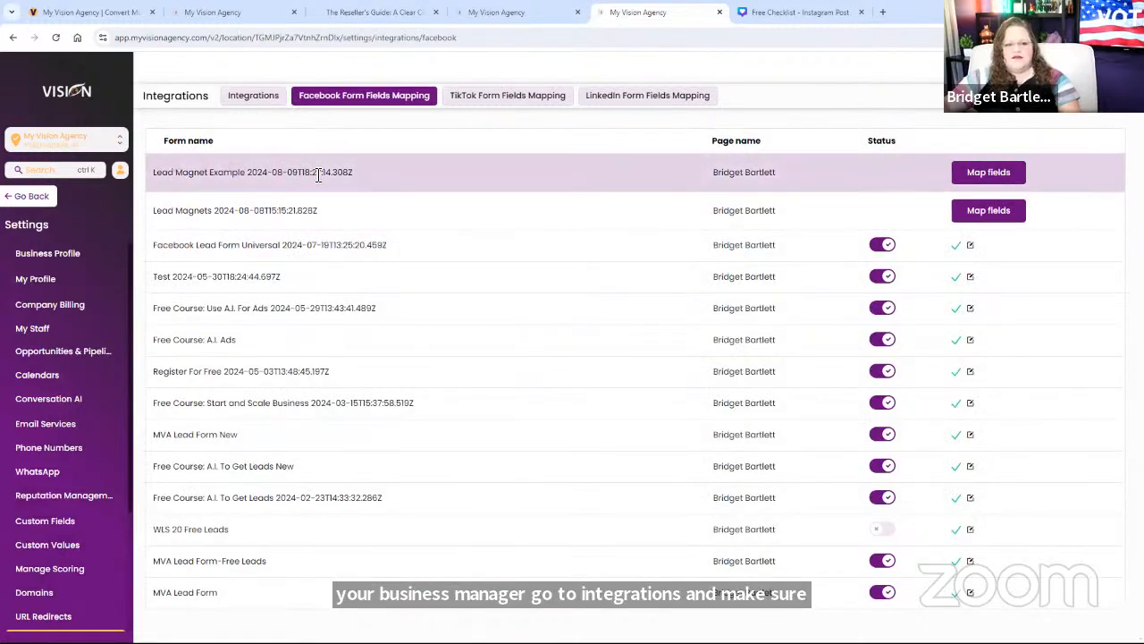
left_click(989, 173)
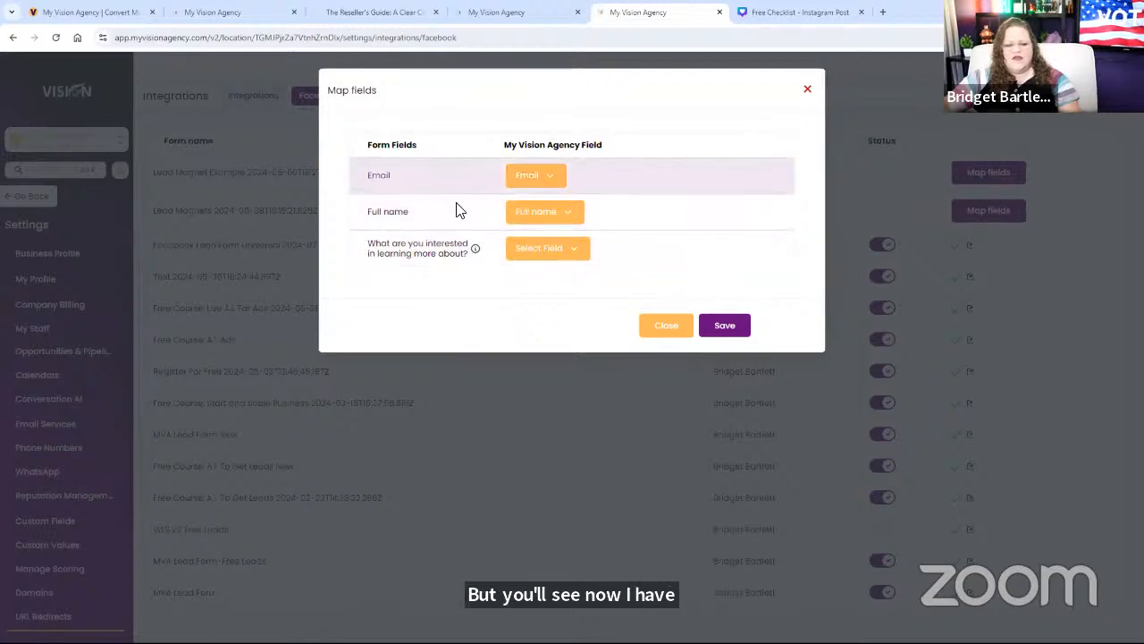
triple_click(436, 252)
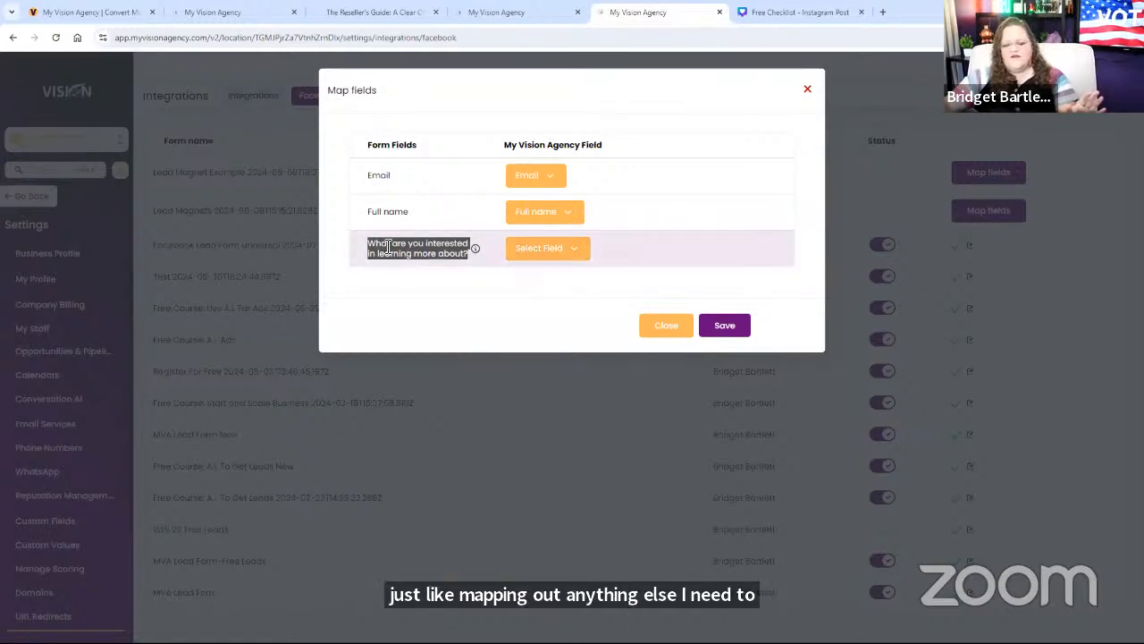
left_click(527, 256)
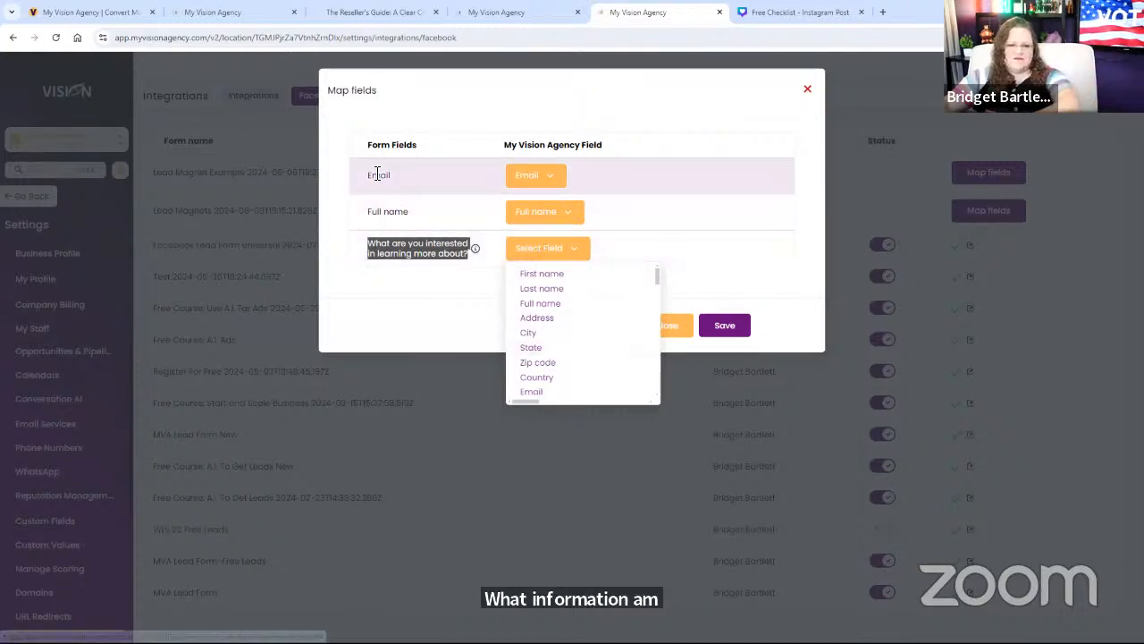
Step: Keep Email mapped to Email, browse interest question field choices, and close without saving
double_click(458, 183)
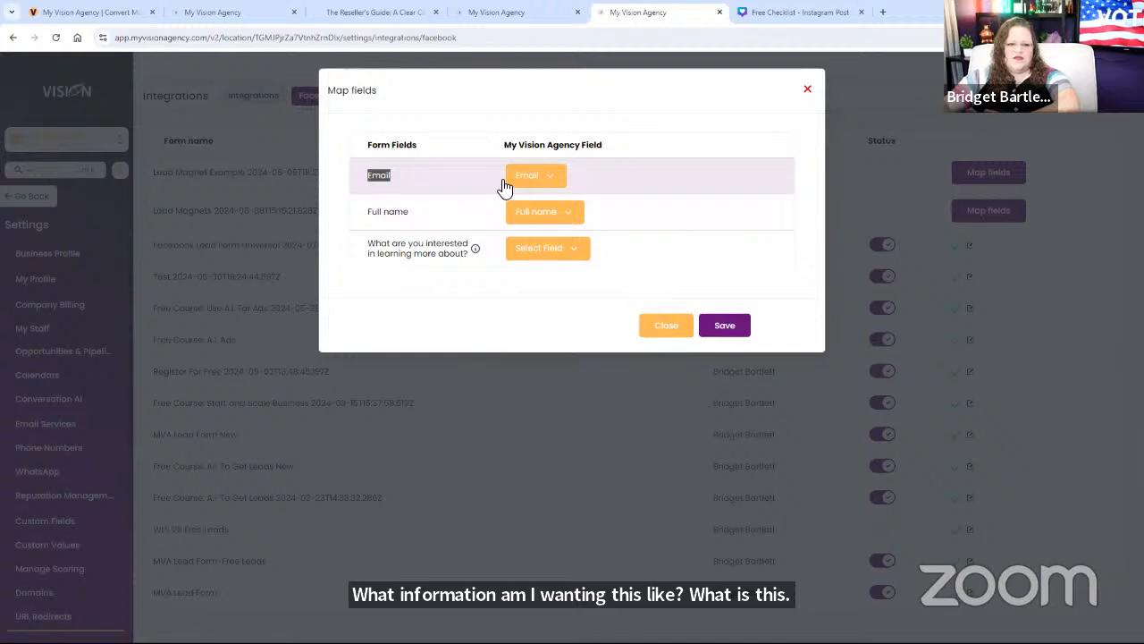
left_click(535, 176)
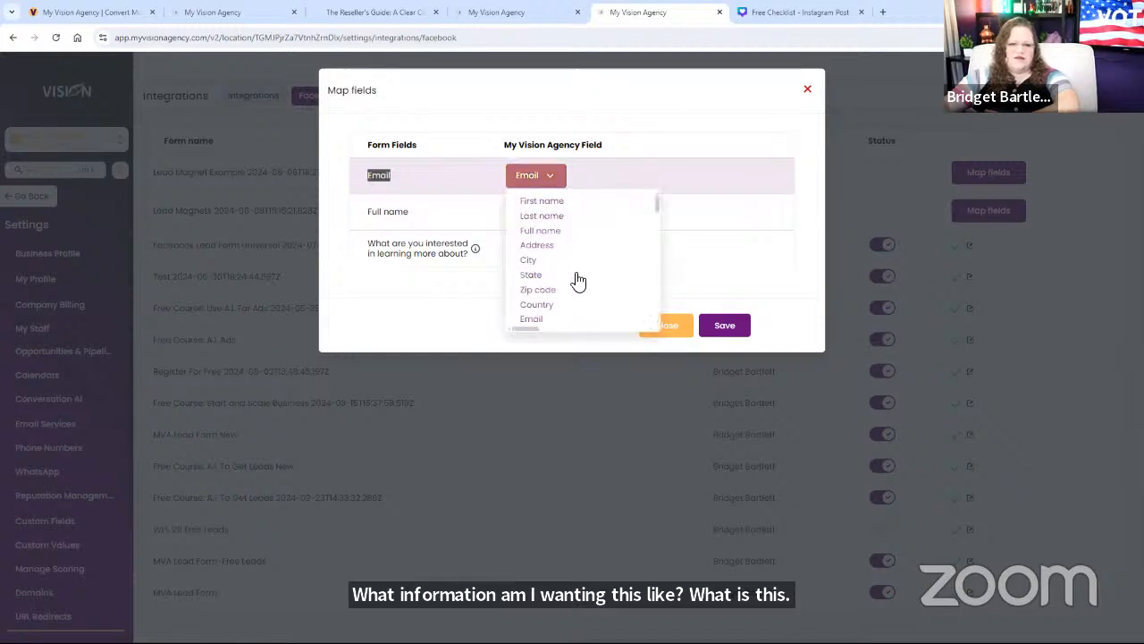
left_click(531, 318)
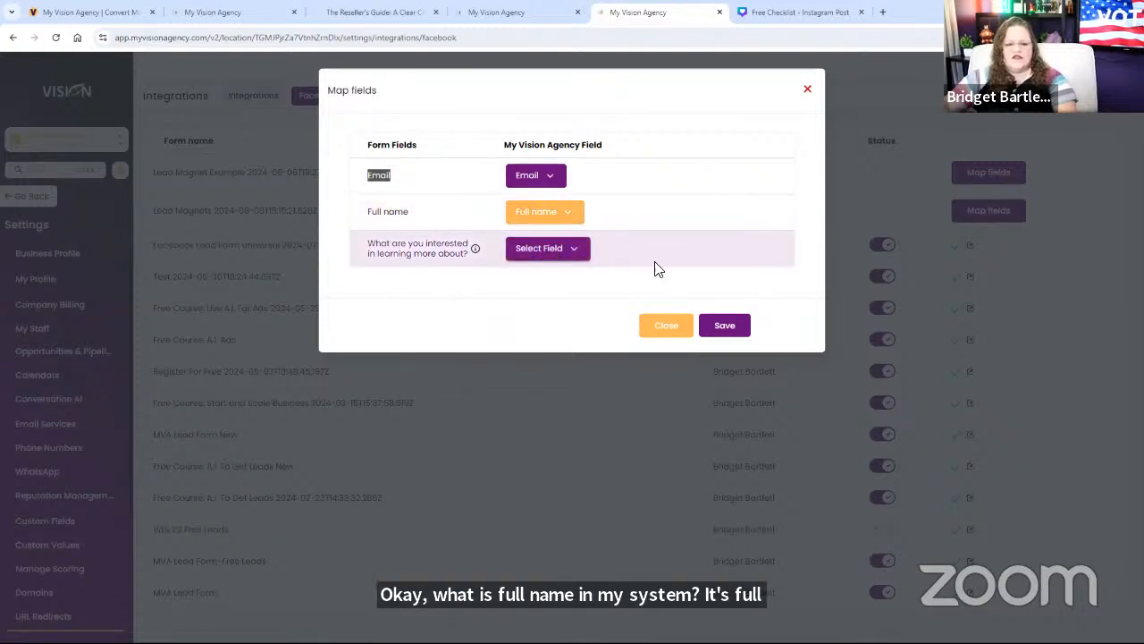
left_click(554, 250)
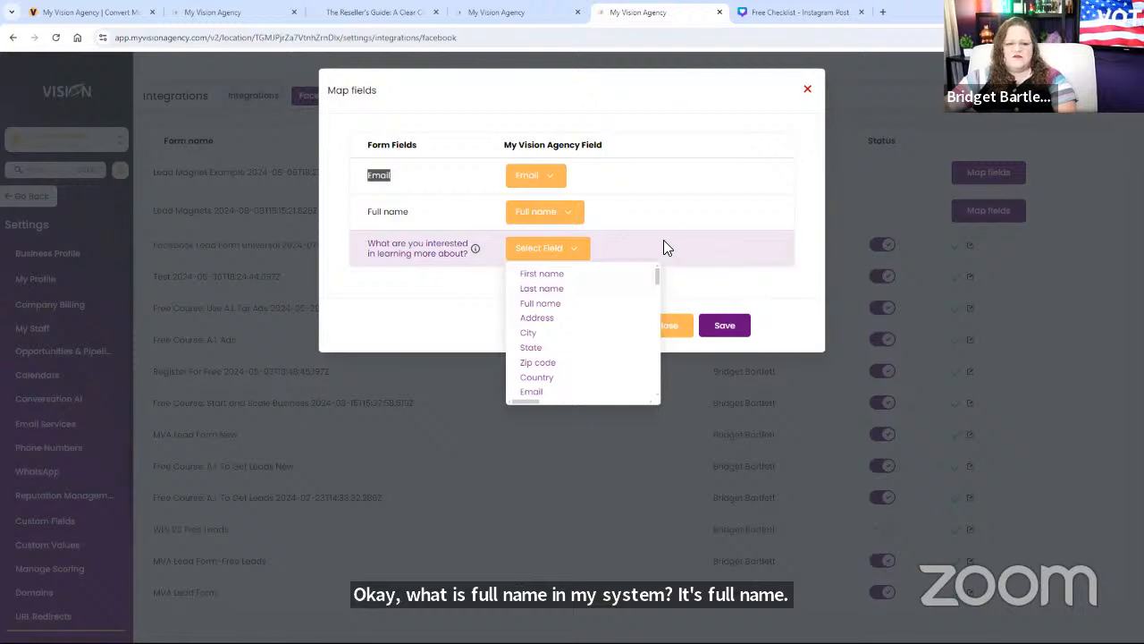
scroll(567, 378, "down", 10)
scroll(550, 385, "down", 5)
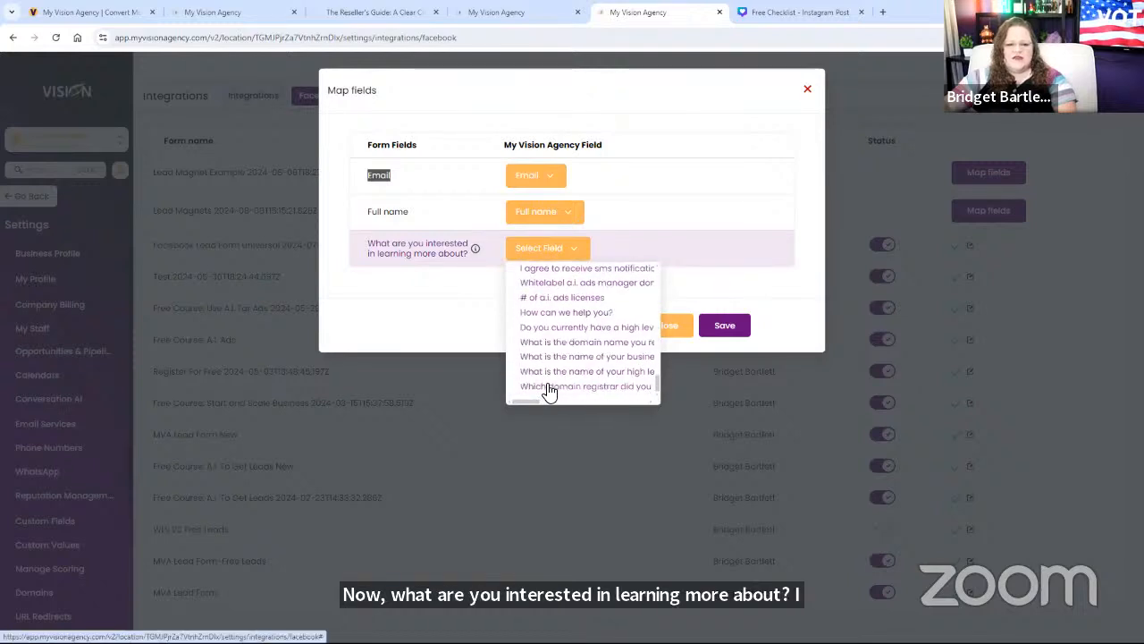
left_click(807, 90)
left_click(807, 91)
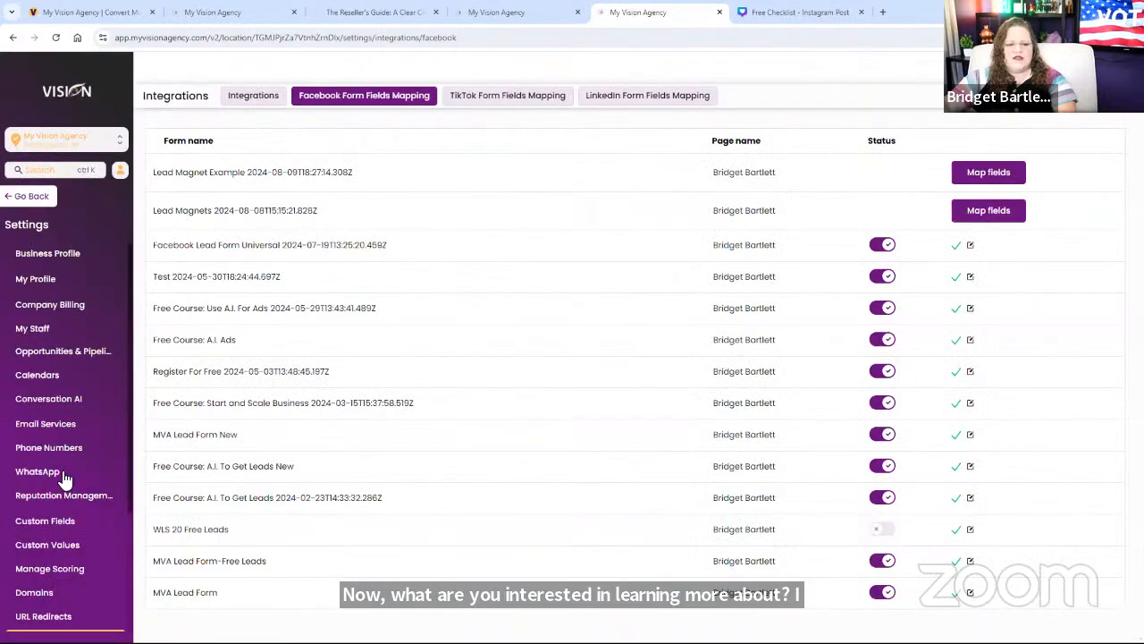
Step: Start a new Radio Select custom field from the custom fields settings
left_click(47, 520)
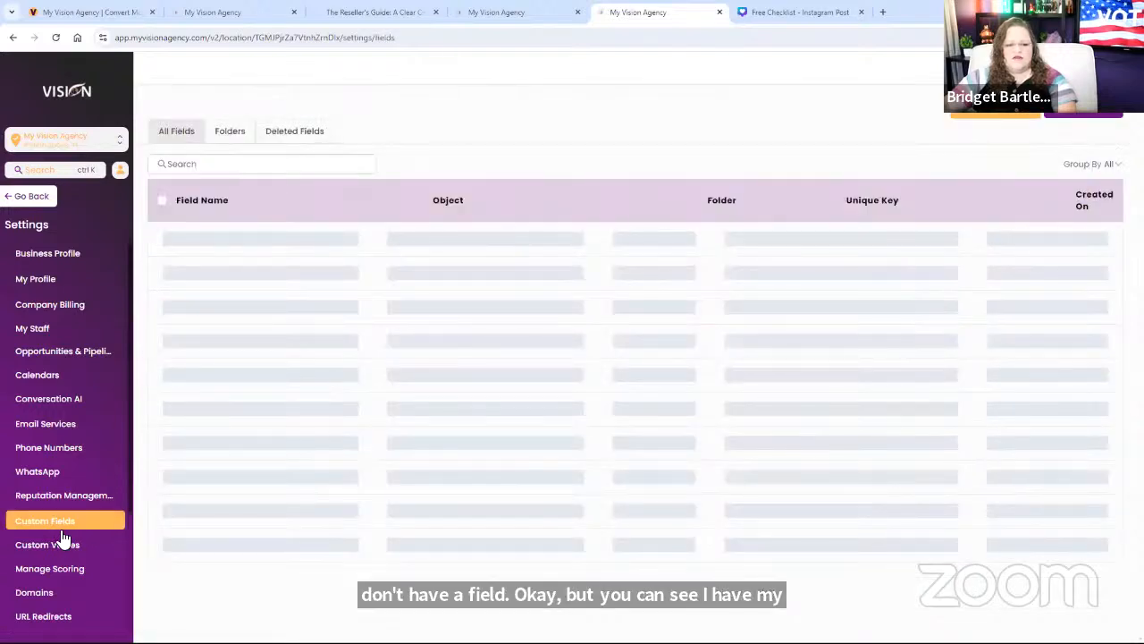
left_click(1083, 107)
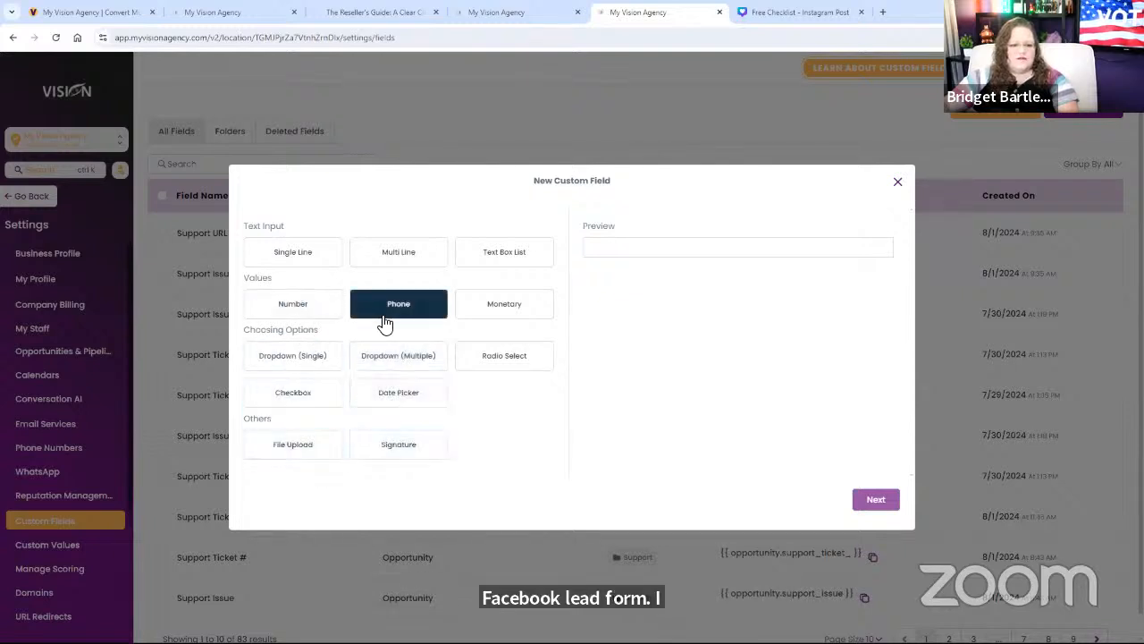
left_click(500, 356)
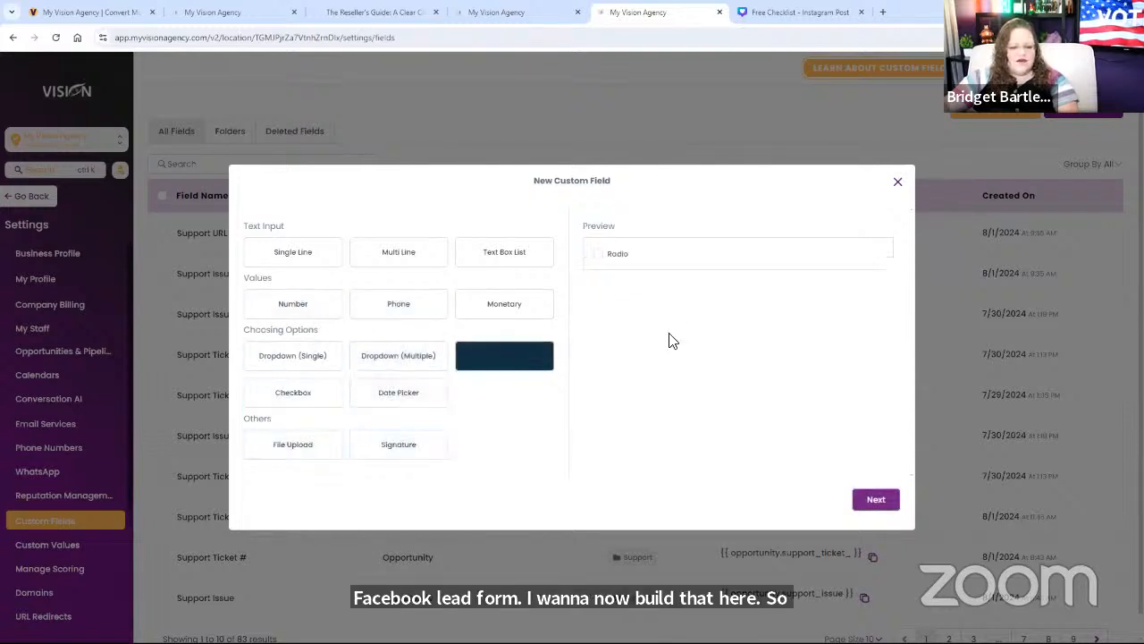
left_click(874, 502)
Step: Name the field 'What are you interested in learning more about?'
left_click(314, 286)
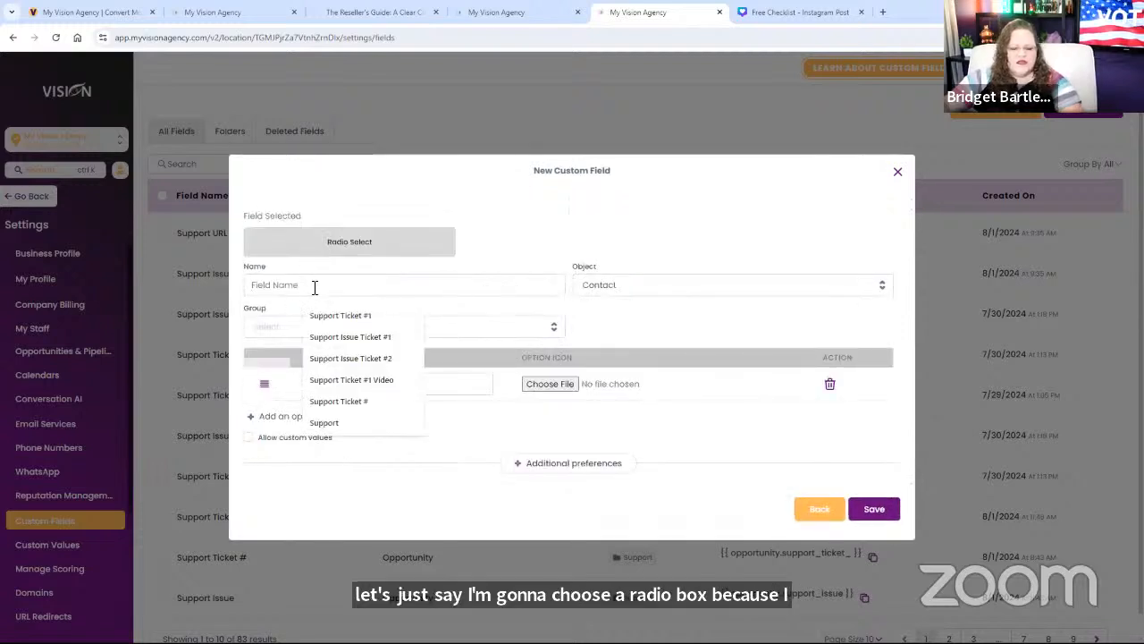
type("what")
key("BackSpace")
key("BackSpace")
key("BackSpace")
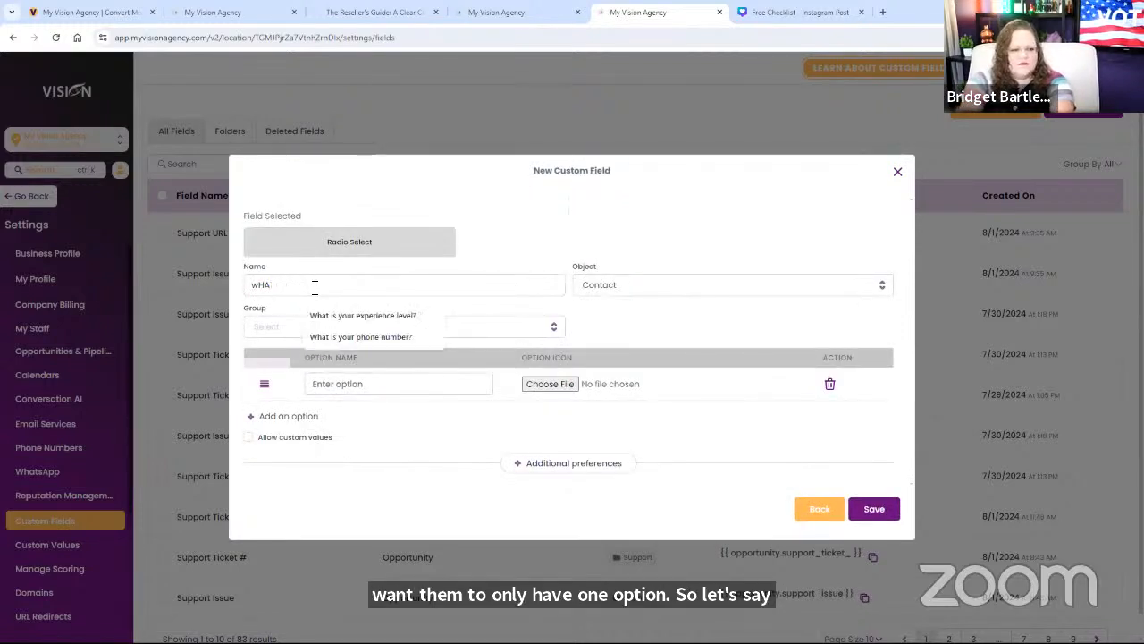
key("BackSpace")
type("Whatr")
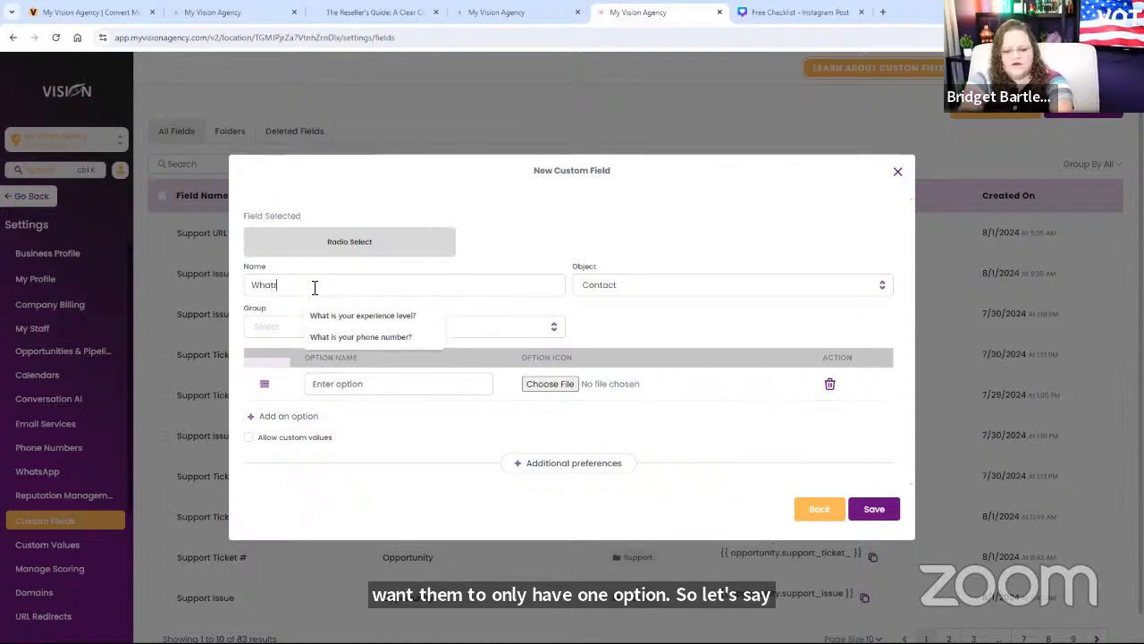
left_click(527, 13)
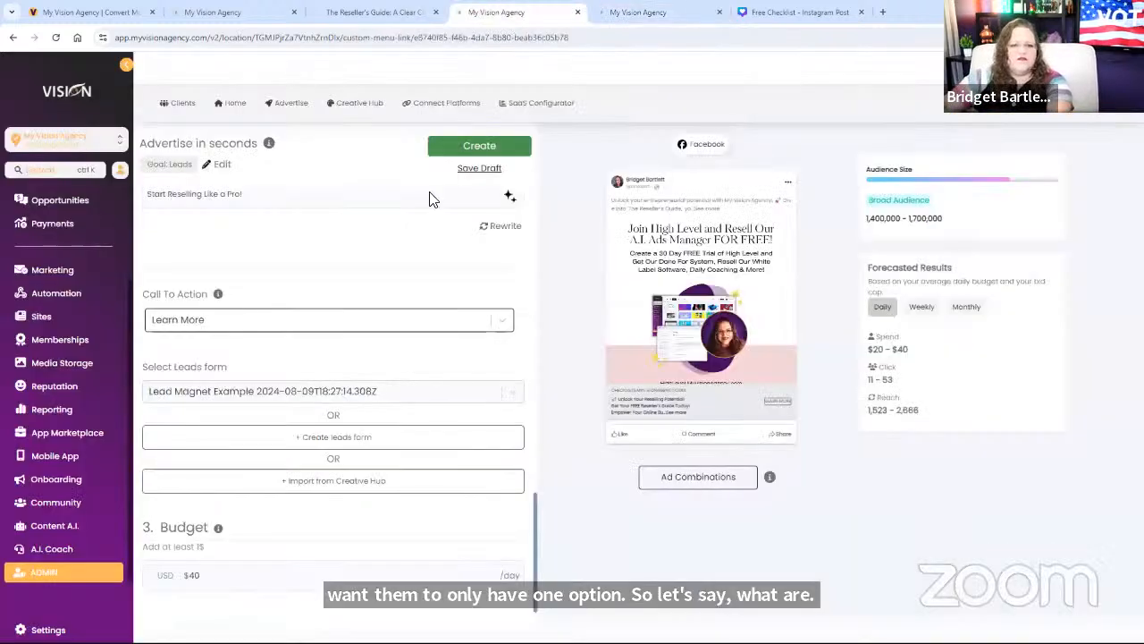
left_click(659, 13)
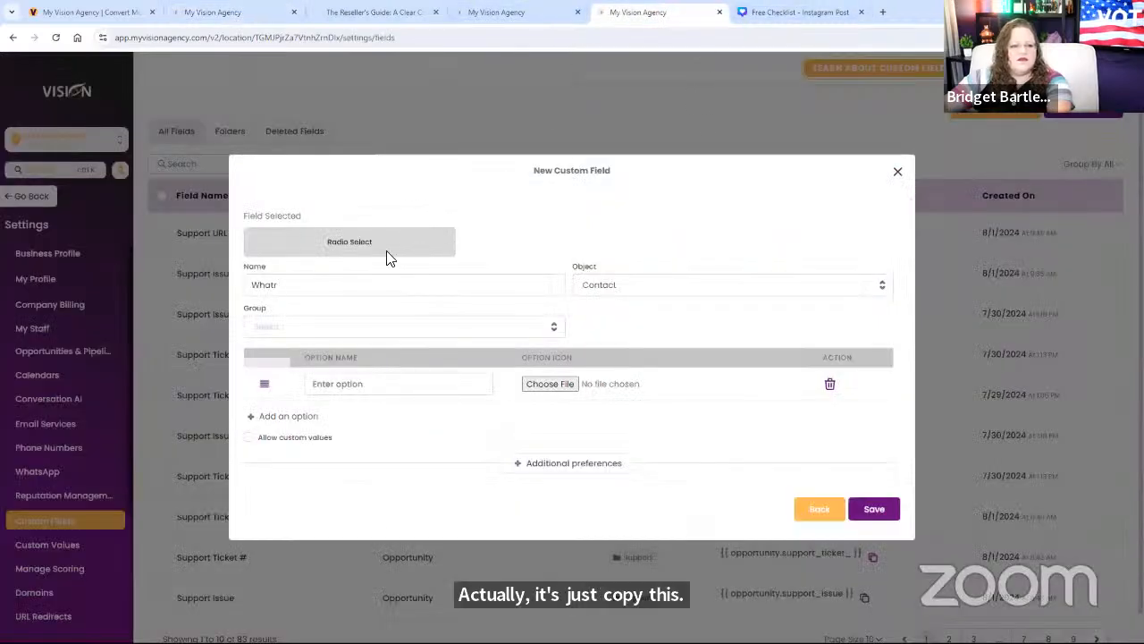
key("BackSpace")
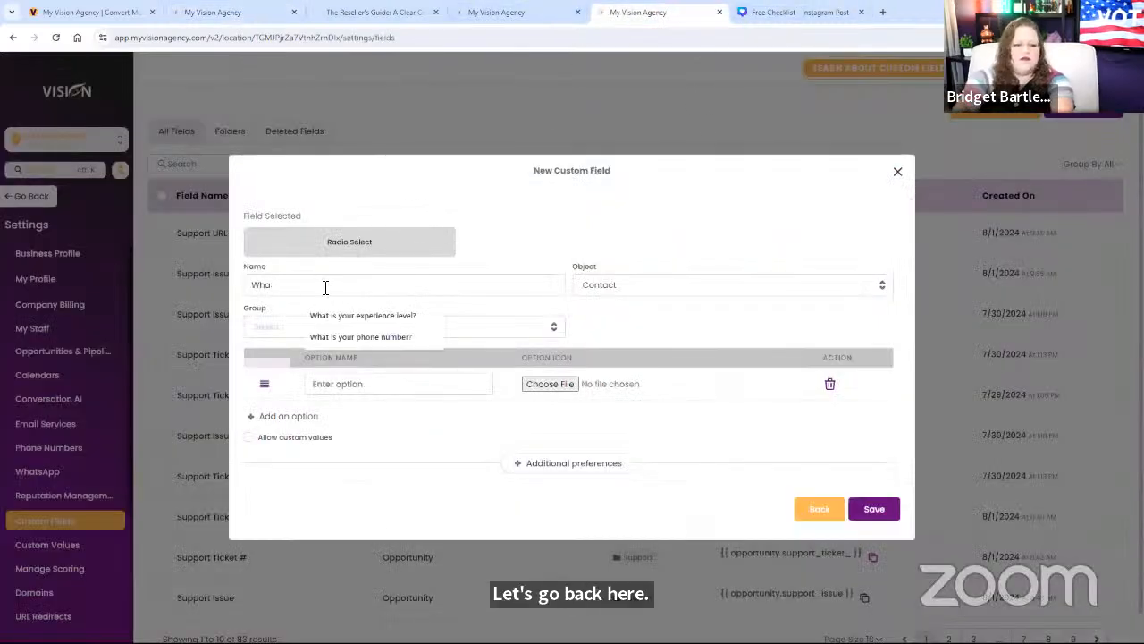
type("t are you")
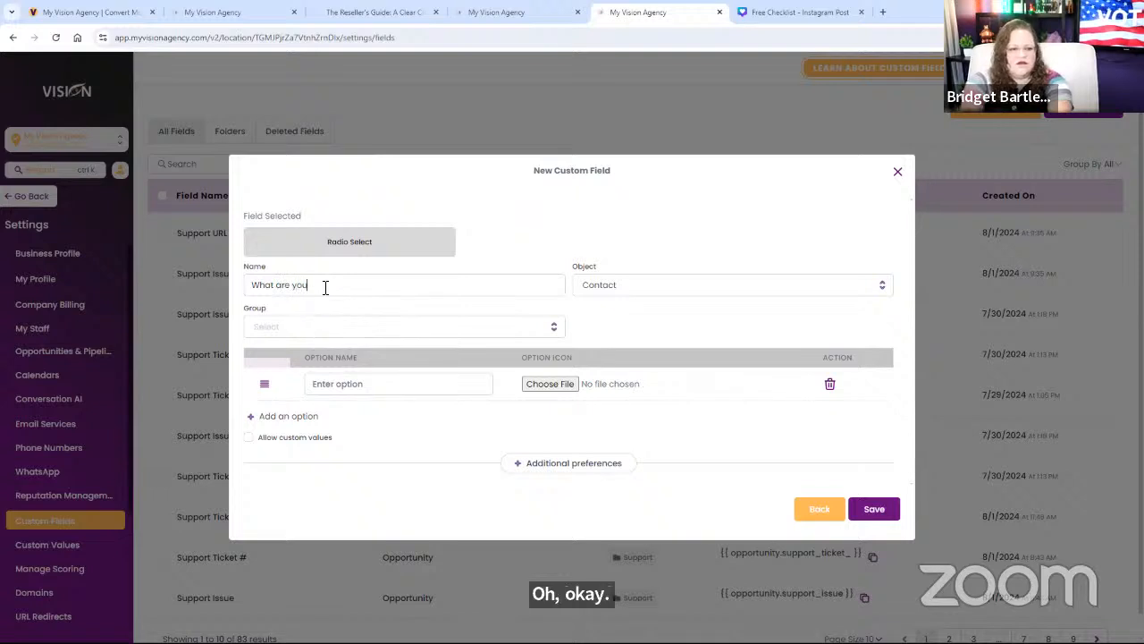
type(" interested in")
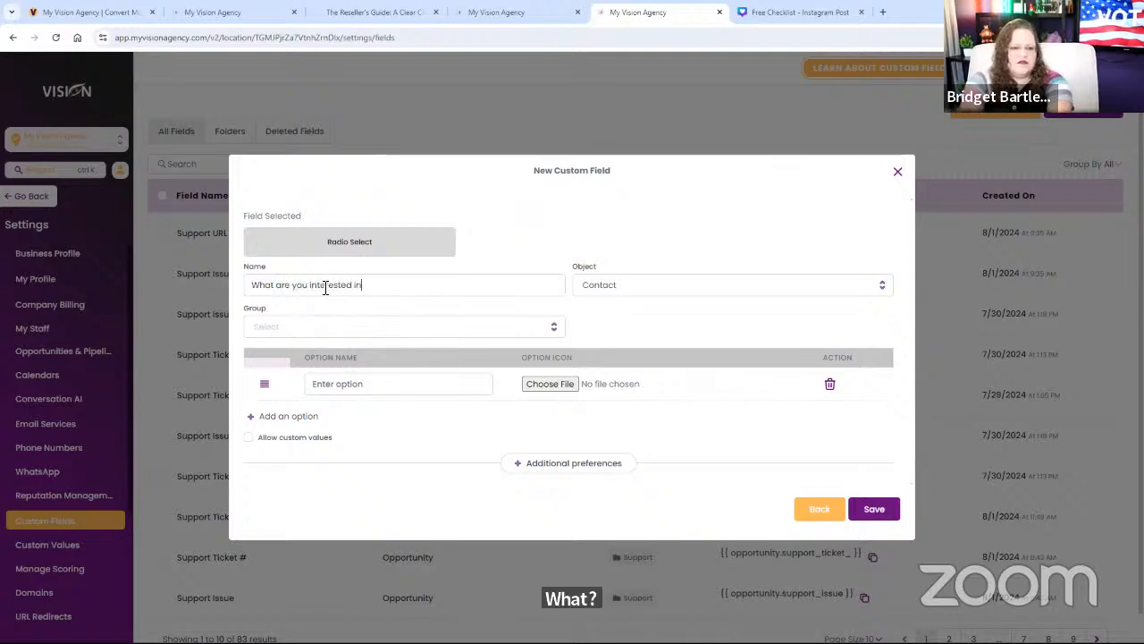
type(" learning mo")
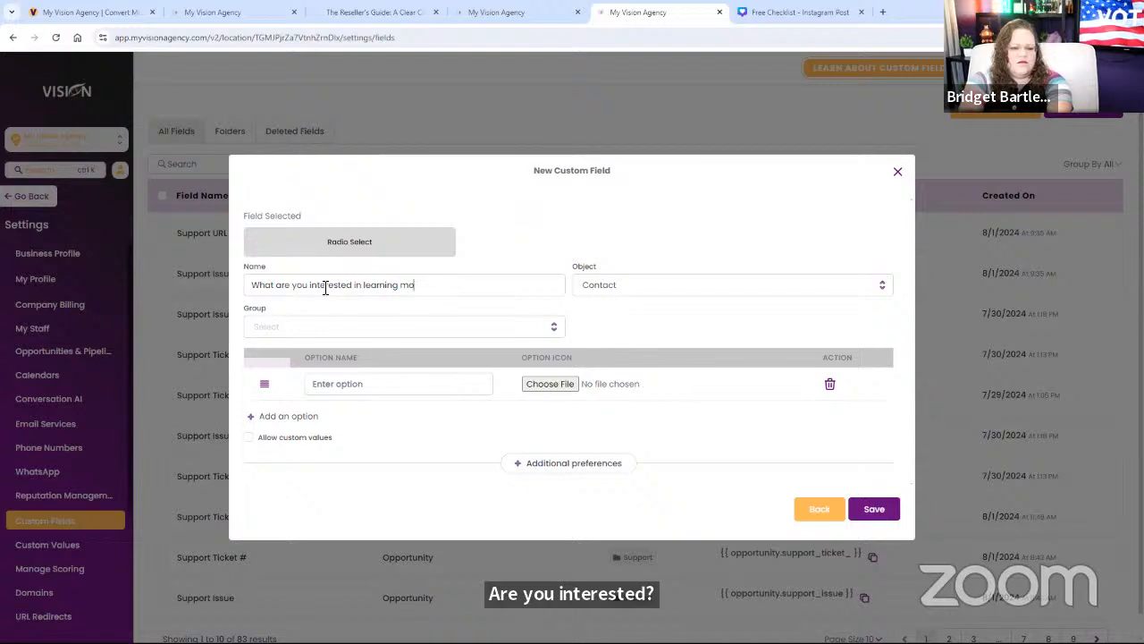
type("re about?")
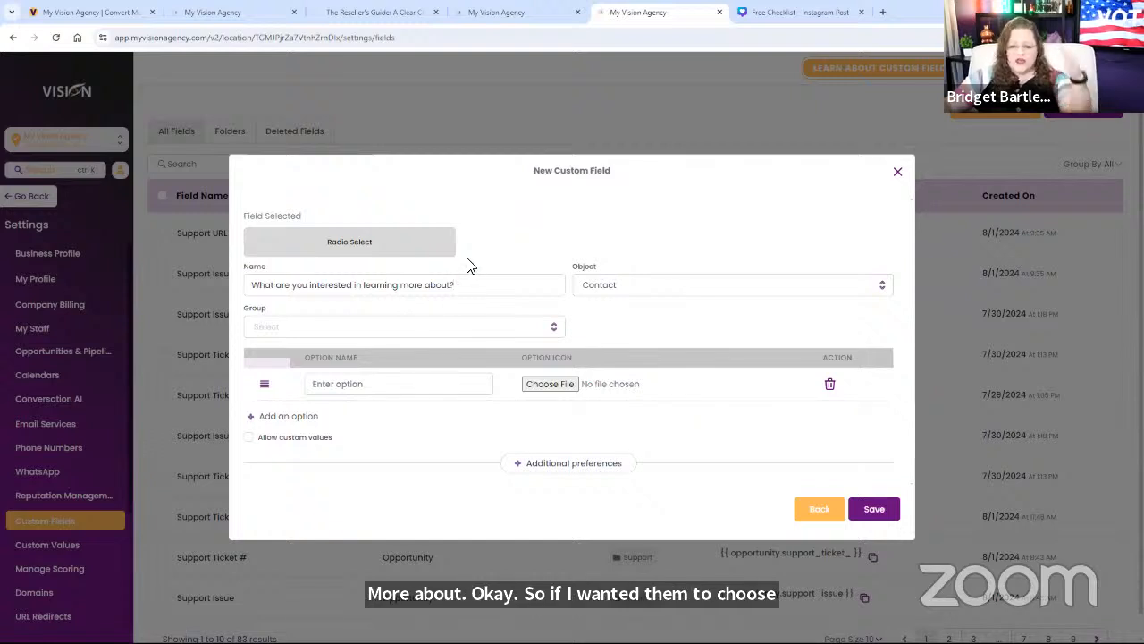
Step: Place the field in the Additional Info group with options A, B, C and save it
left_click(355, 329)
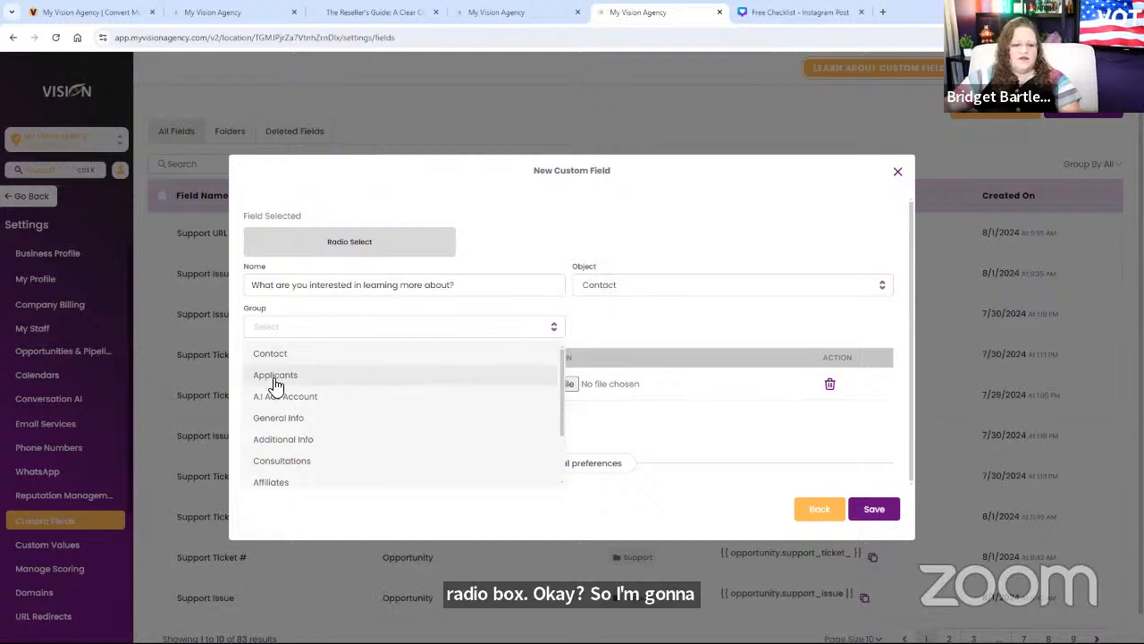
left_click(296, 439)
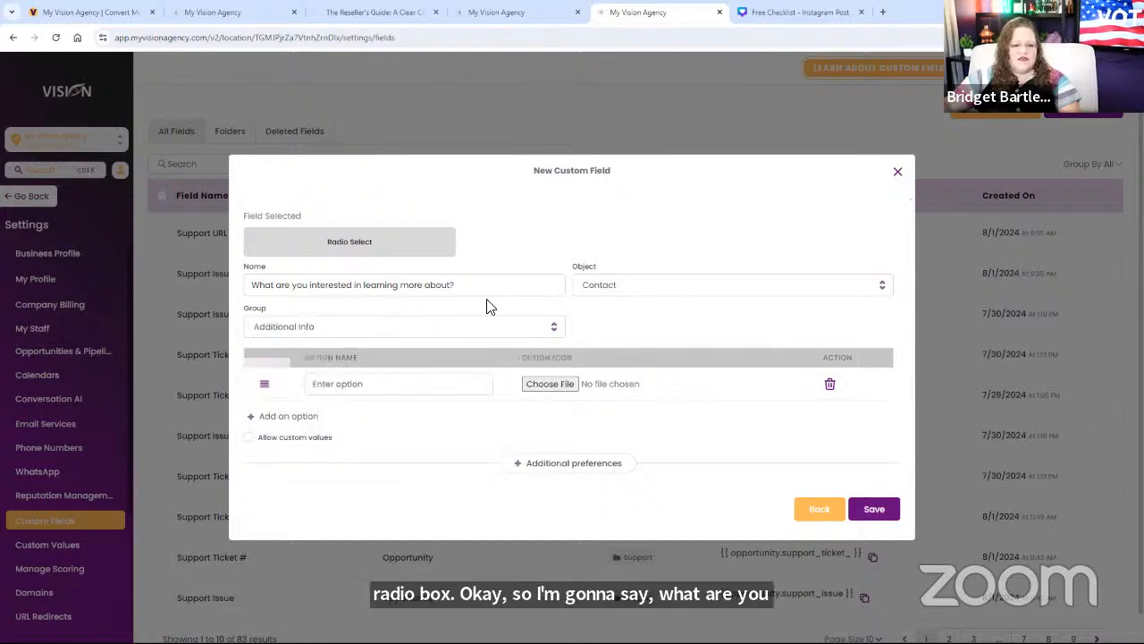
left_click(352, 384)
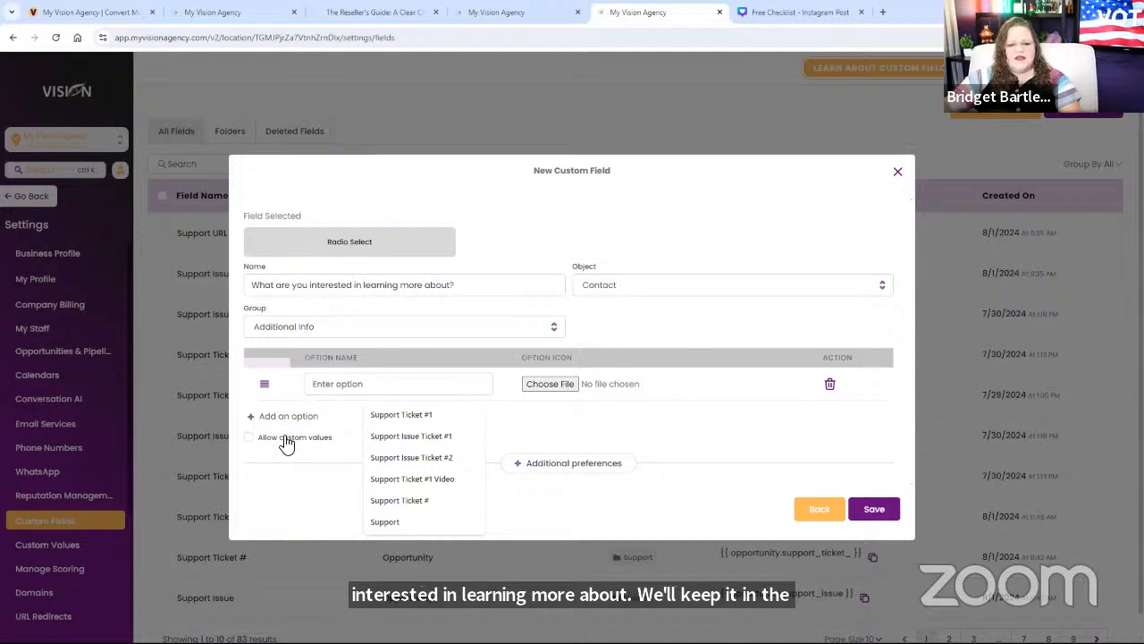
type("A")
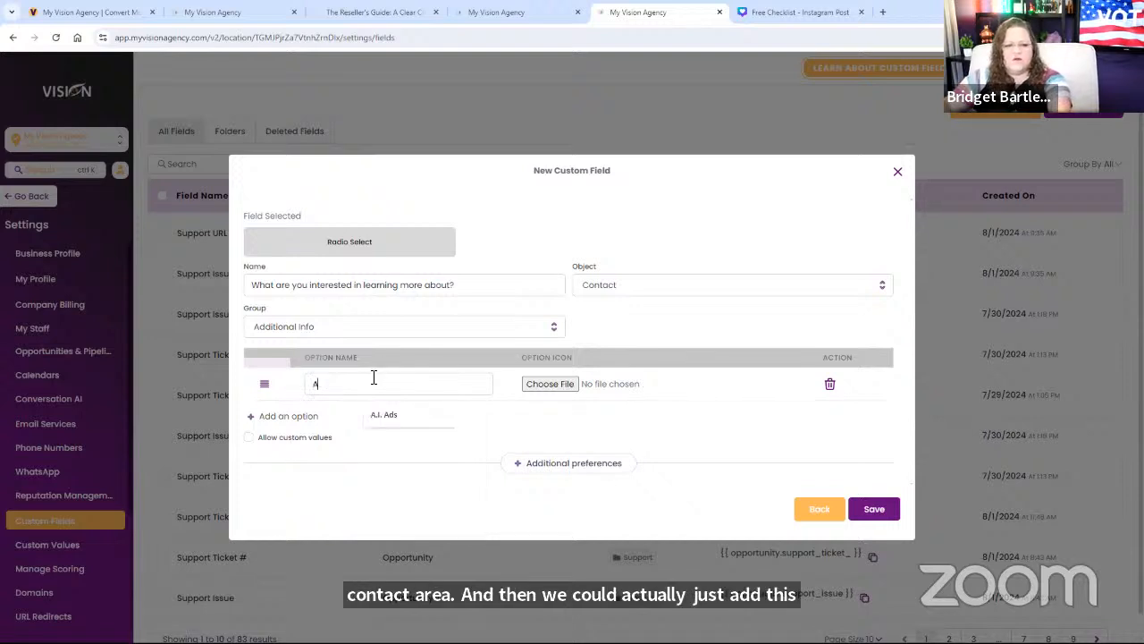
left_click(288, 415)
left_click(350, 405)
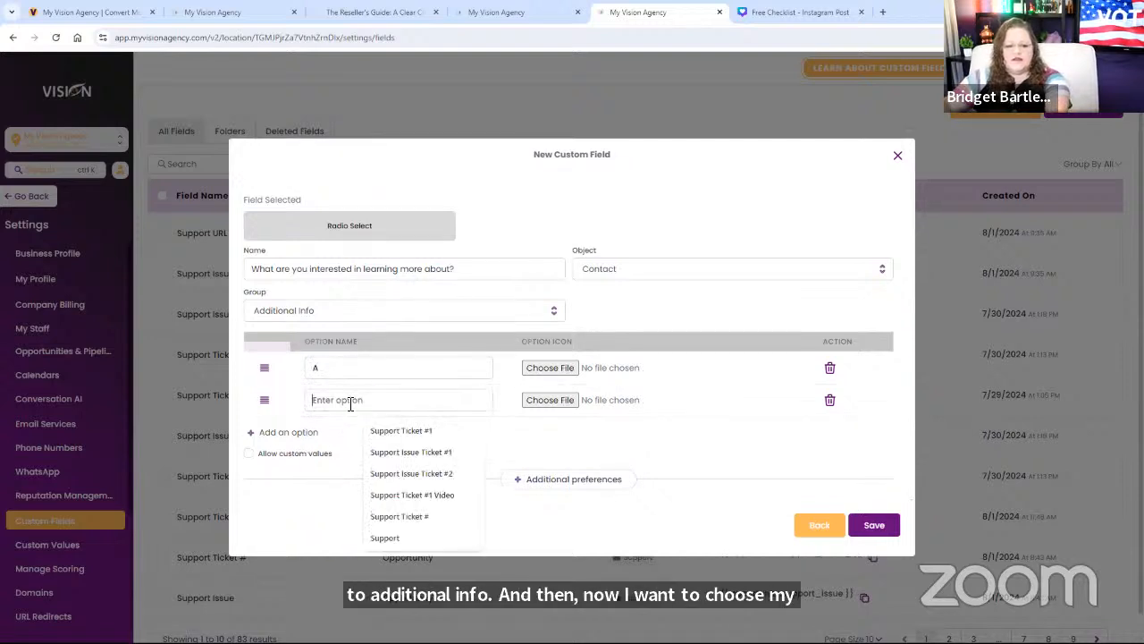
type("B")
left_click(288, 433)
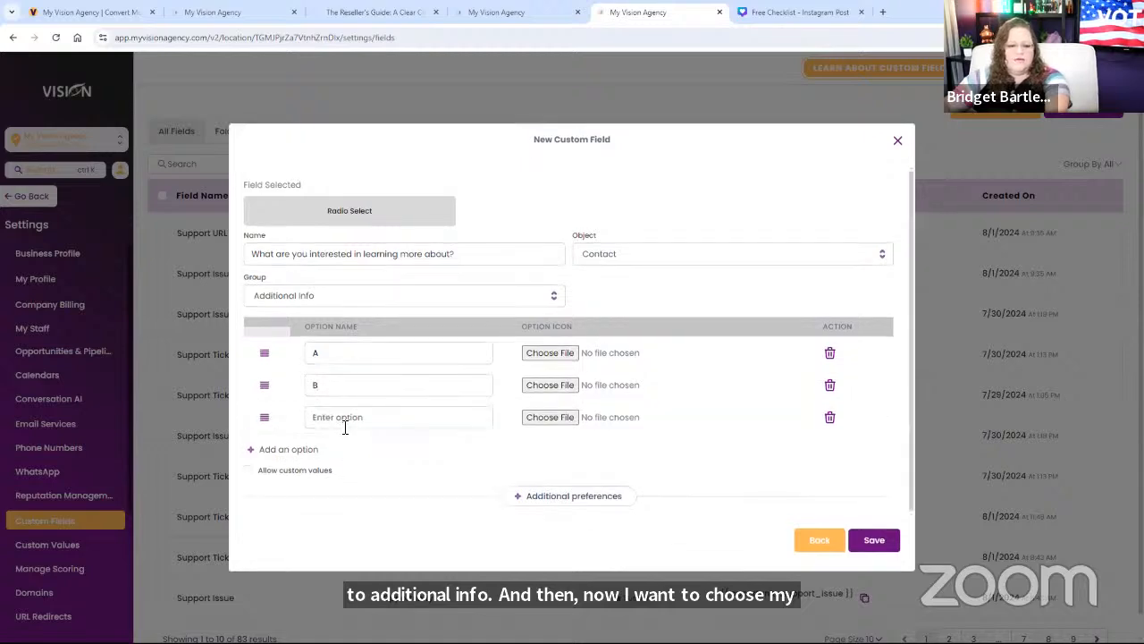
left_click(345, 424)
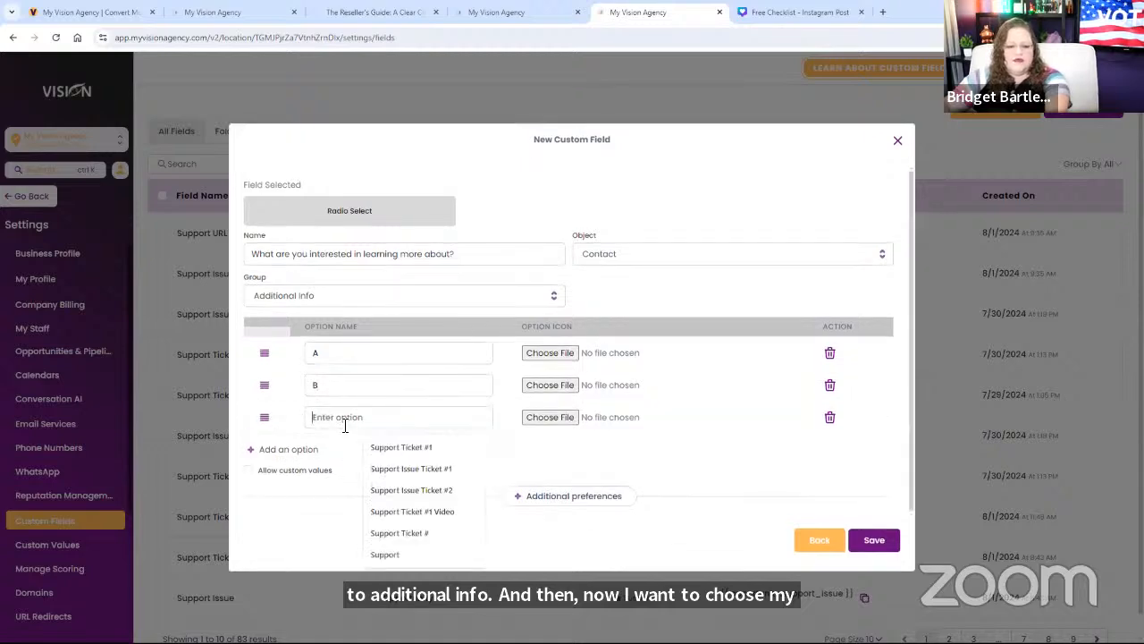
left_click(874, 542)
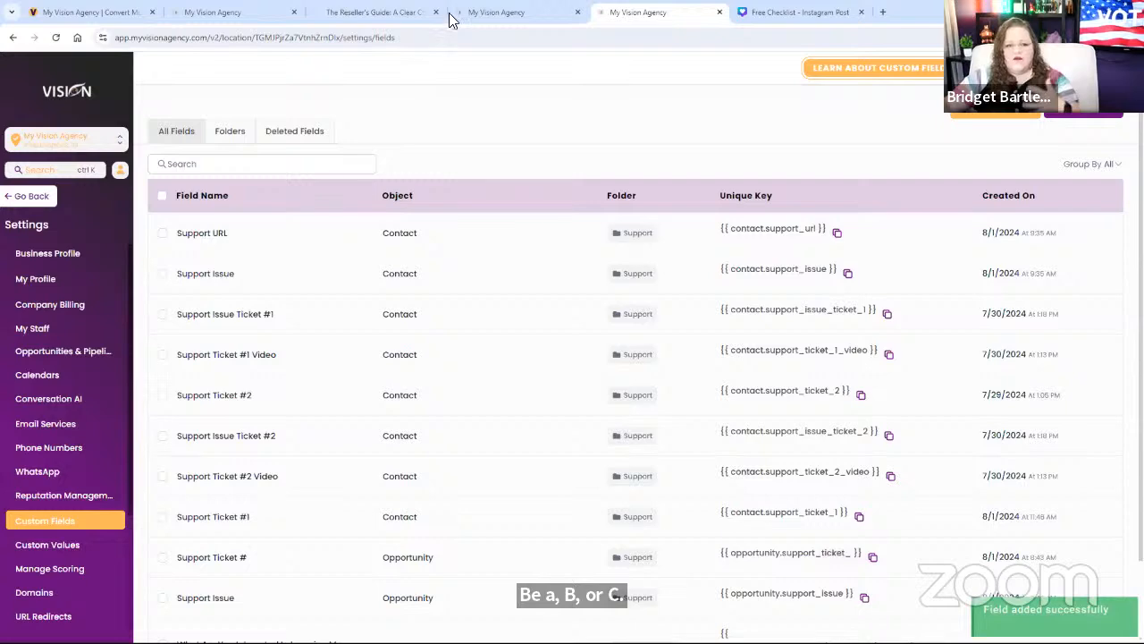
Step: Go back to the Custom Fields browser tab and bring up the Integrations settings
left_click(487, 12)
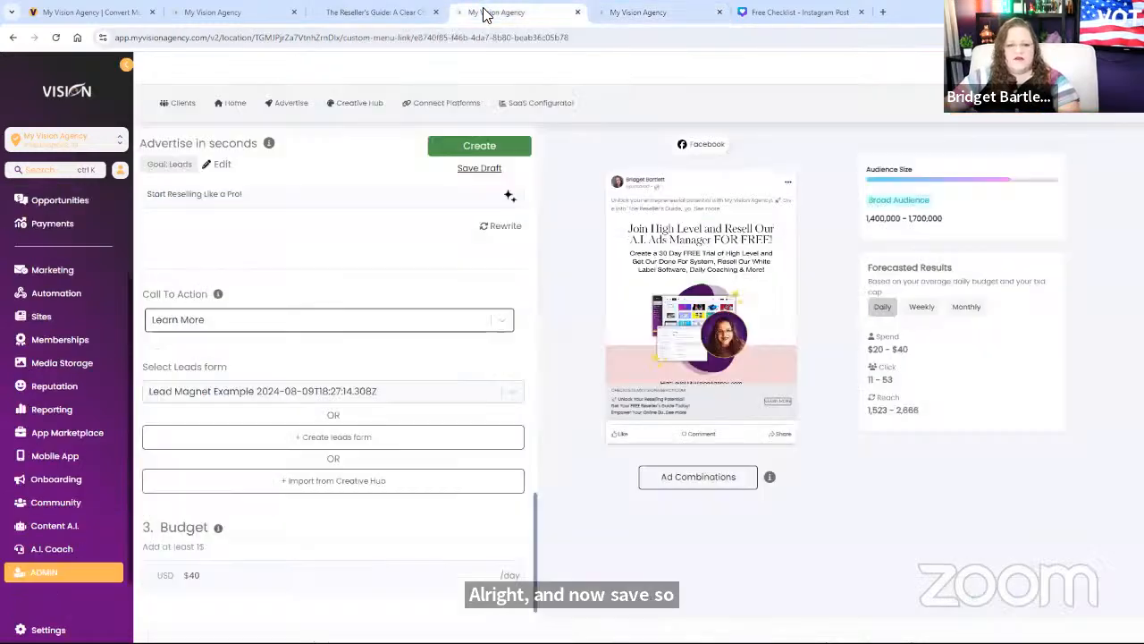
left_click(335, 11)
left_click(255, 13)
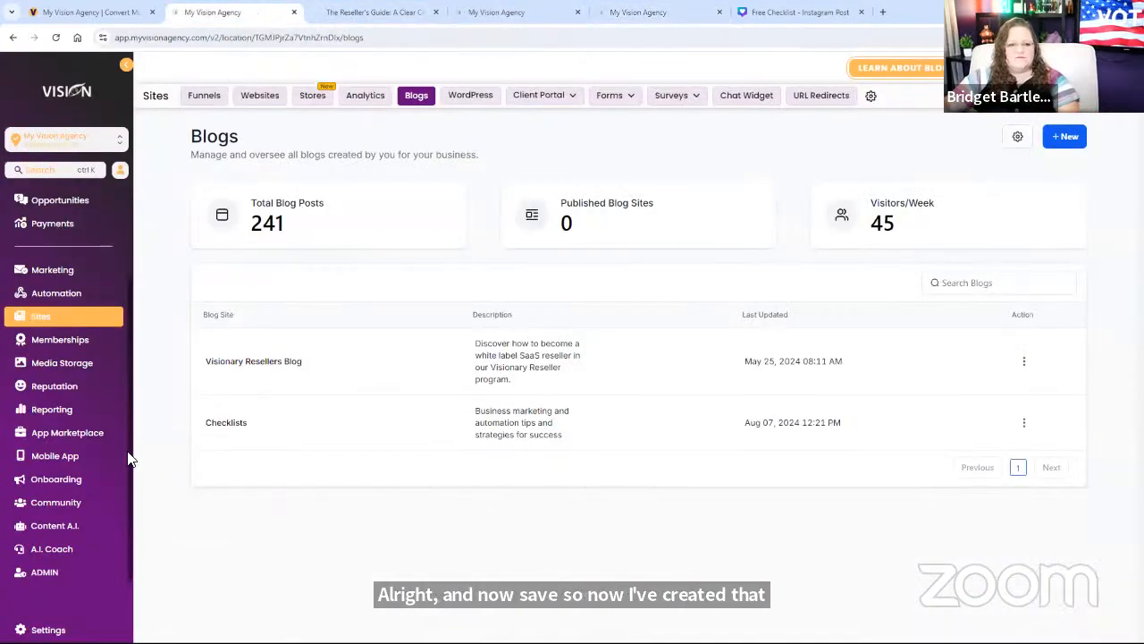
left_click(80, 12)
left_click(236, 12)
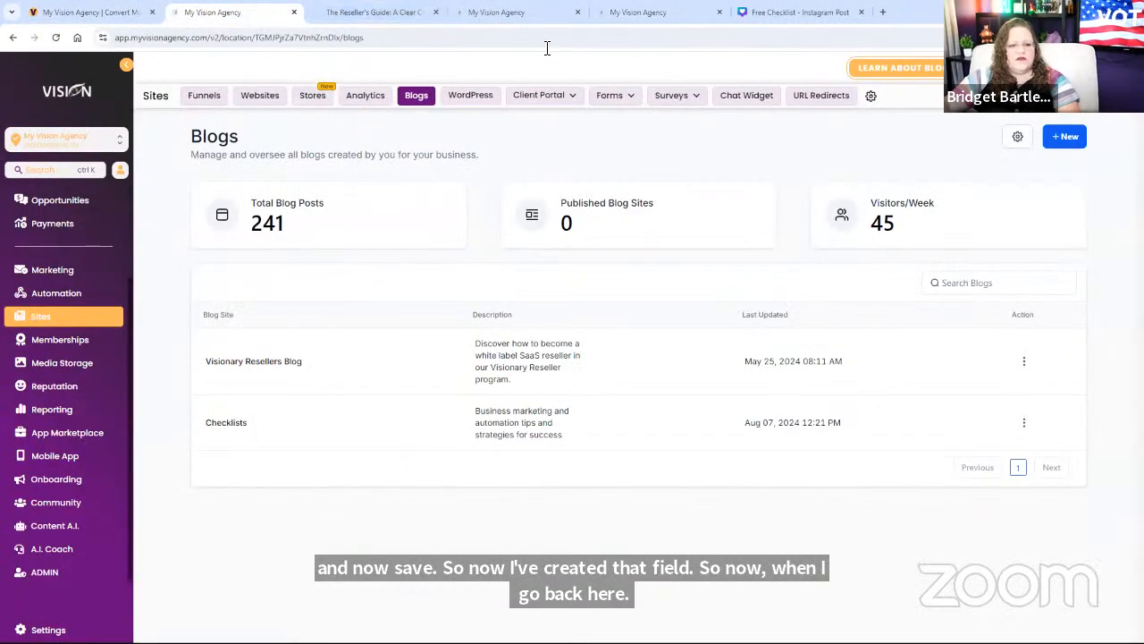
left_click(501, 12)
left_click(657, 12)
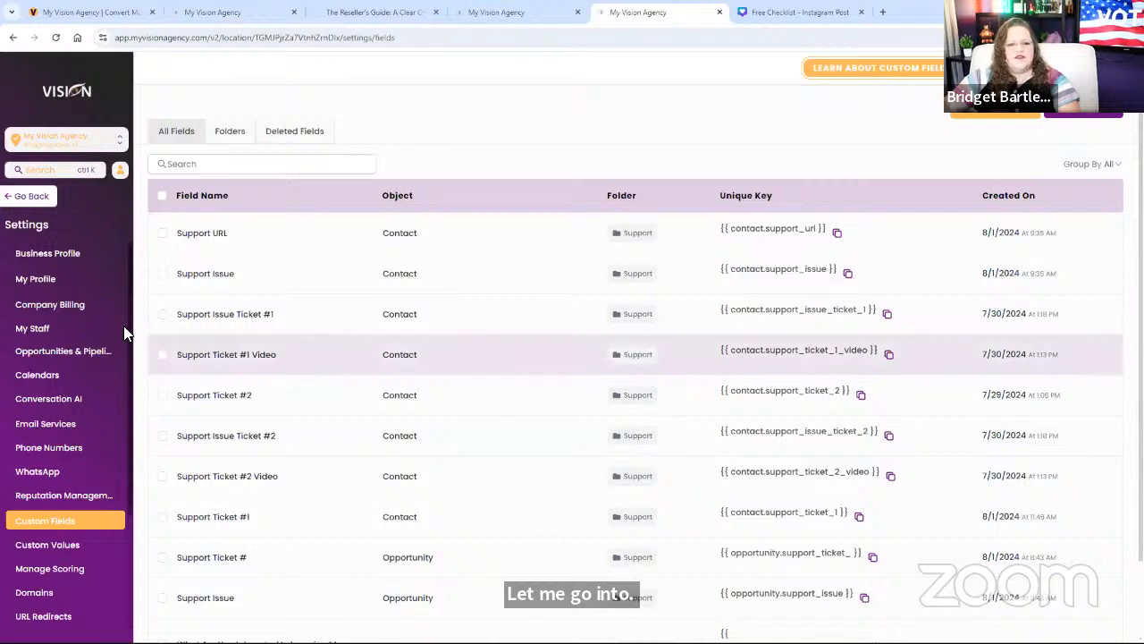
scroll(44, 607, "down", 2)
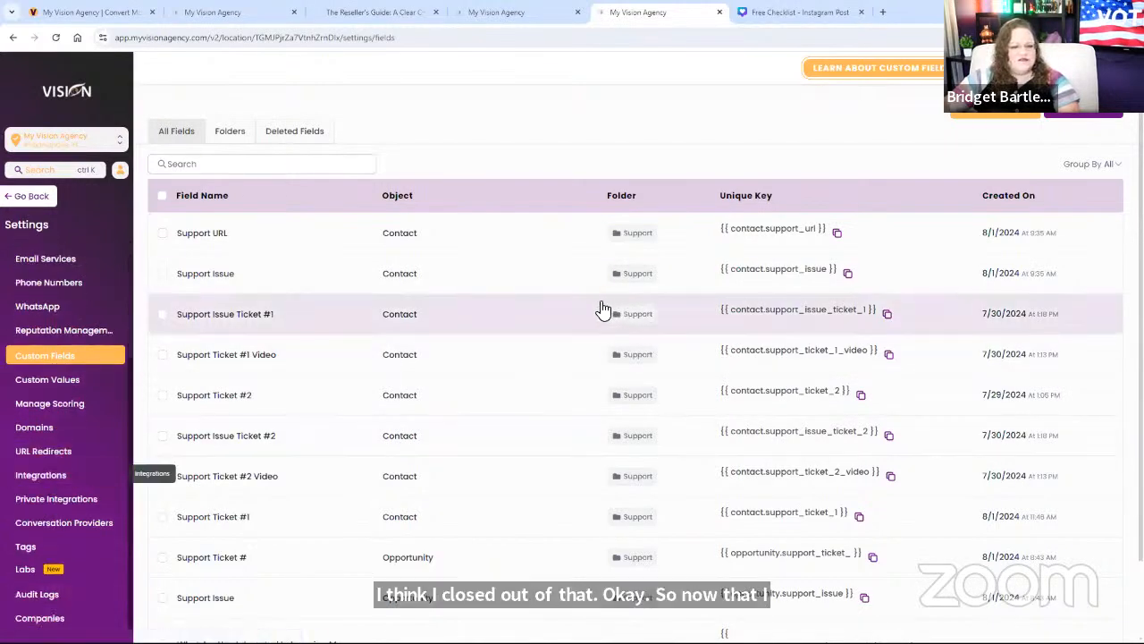
left_click(51, 479)
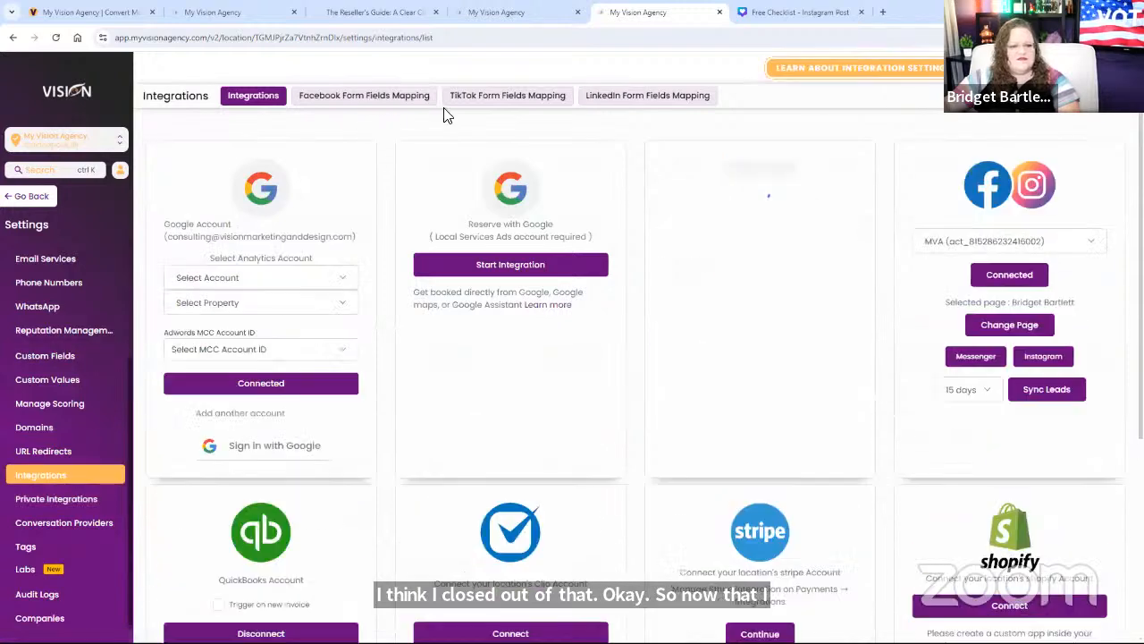
Step: In Facebook Form Fields Mapping, map Lead Magnet Example's interest question to the new radio custom field and save
left_click(393, 102)
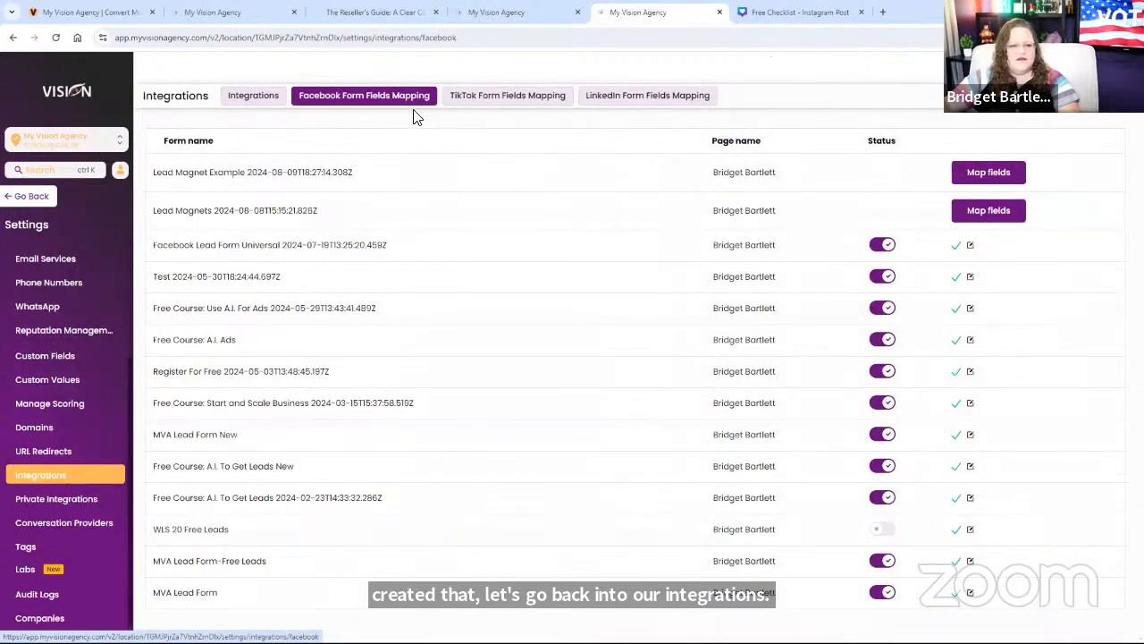
left_click(988, 172)
left_click(546, 250)
scroll(569, 359, "down", 3)
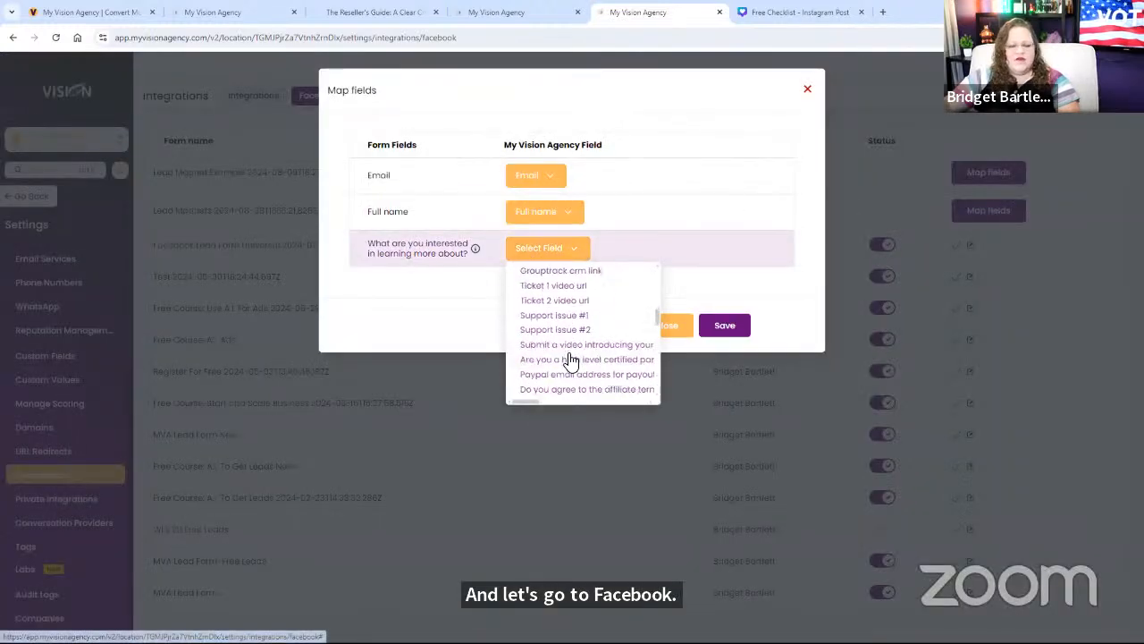
scroll(569, 359, "down", 6)
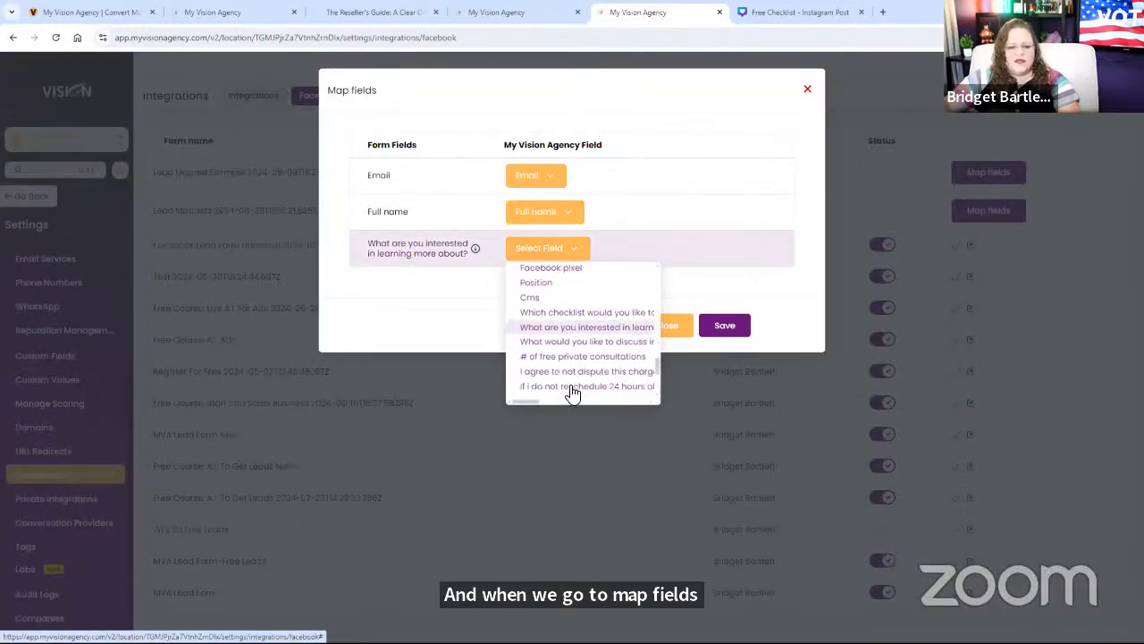
scroll(572, 393, "down", 2)
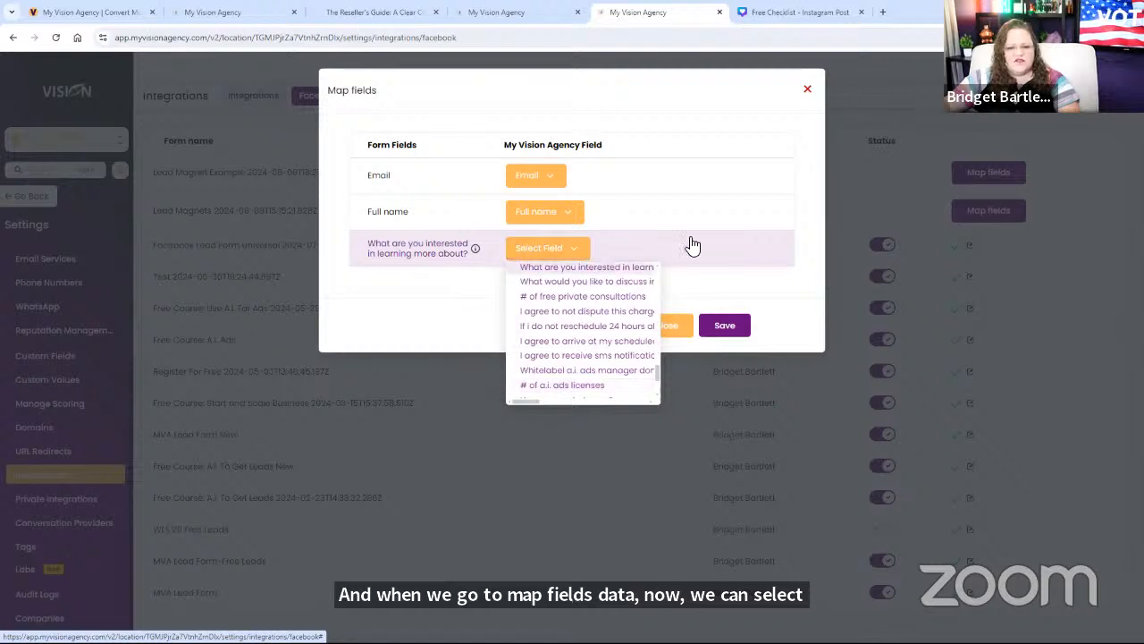
left_click(586, 266)
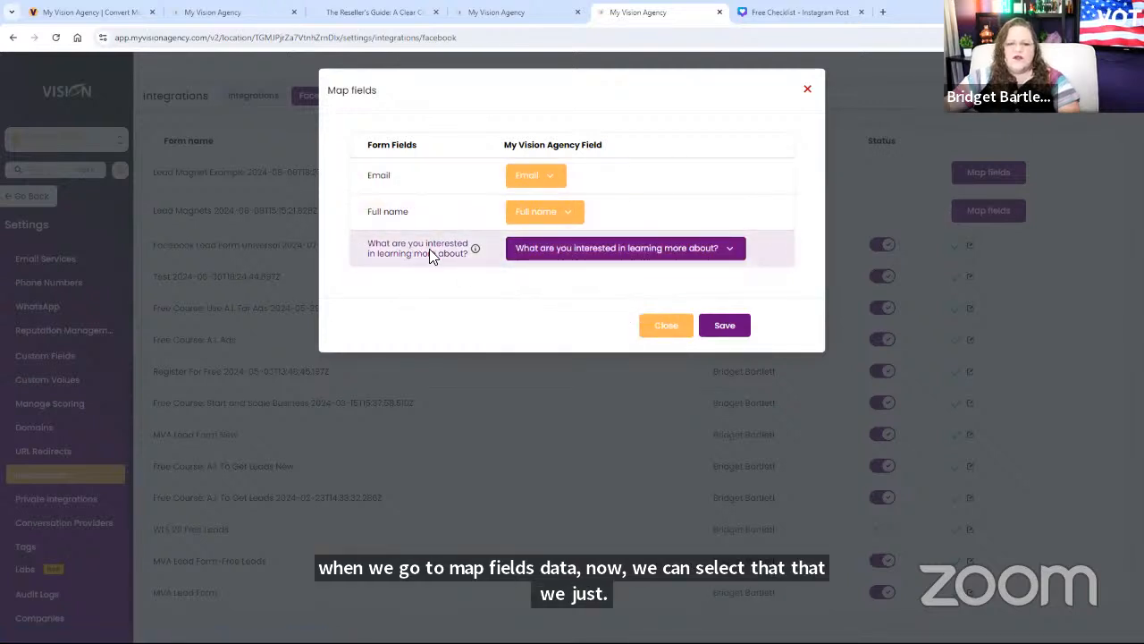
left_click(724, 331)
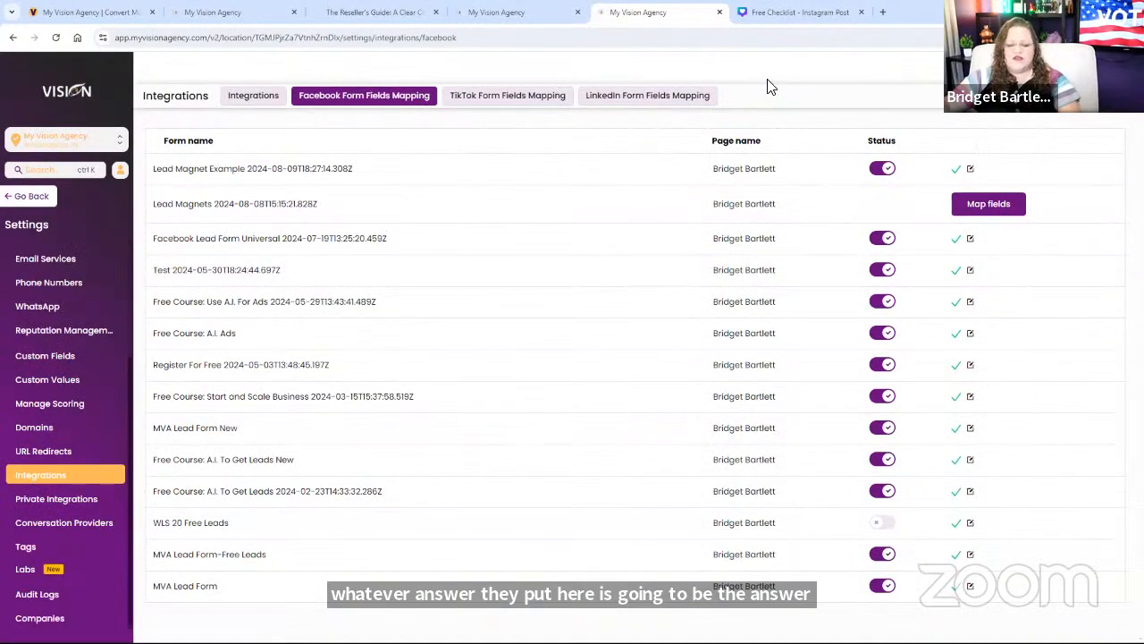
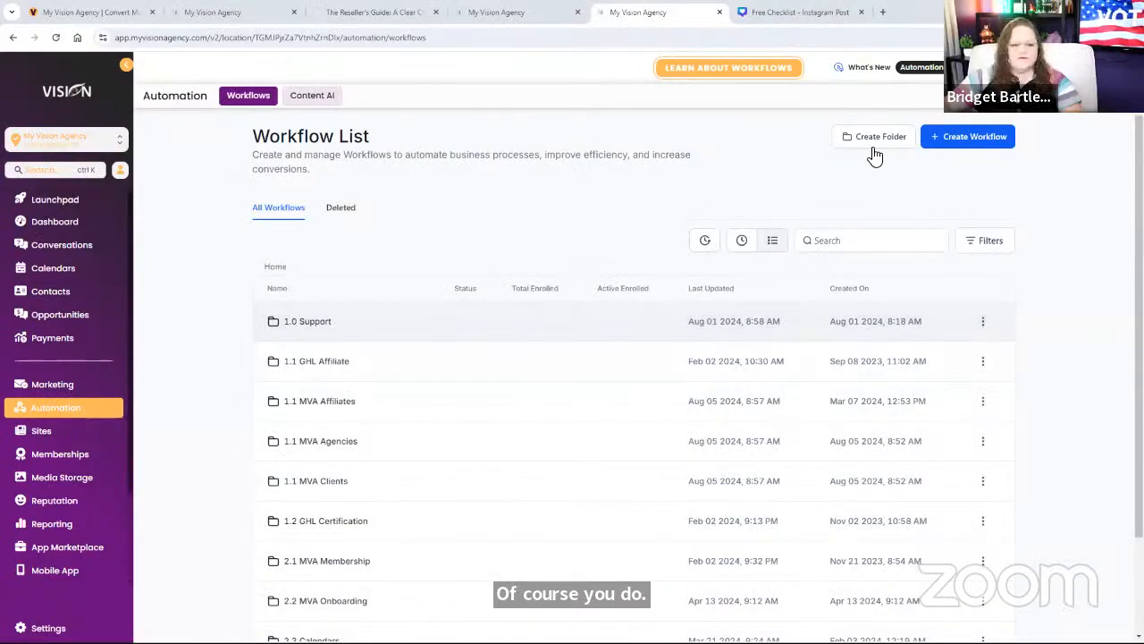
Step: Create a workflow from scratch with a Facebook lead form submitted trigger
left_click(970, 136)
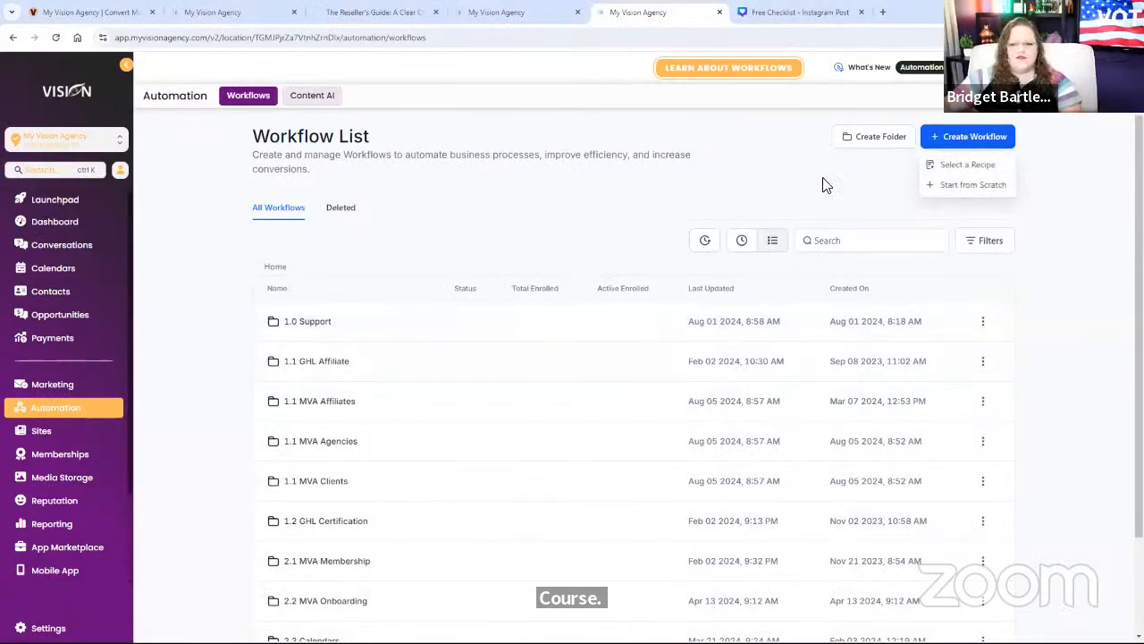
left_click(970, 186)
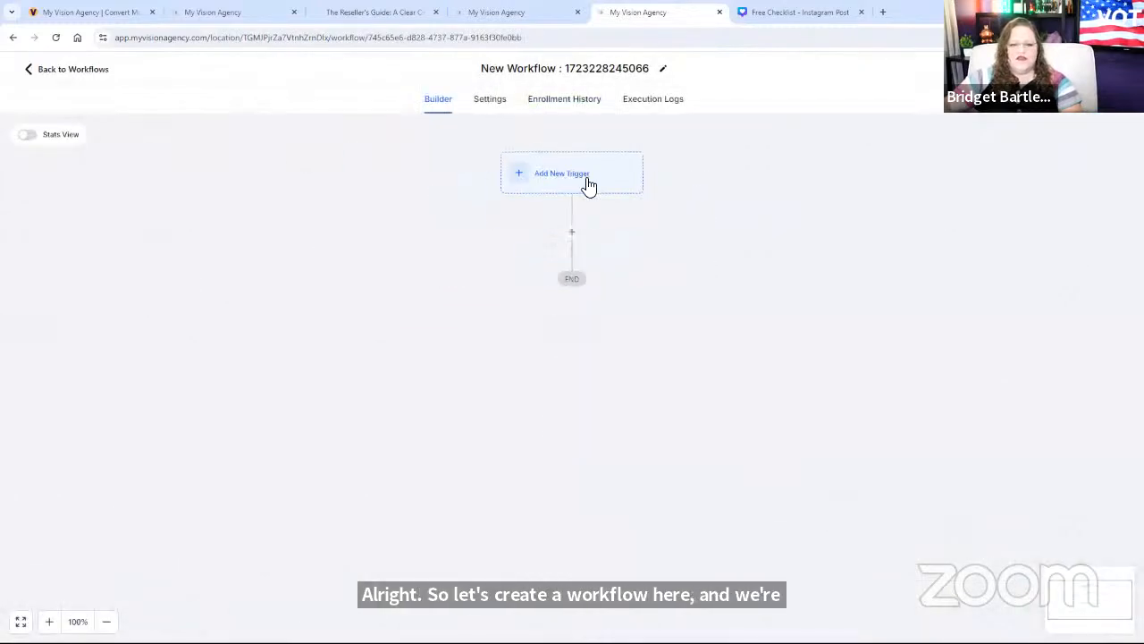
left_click(544, 179)
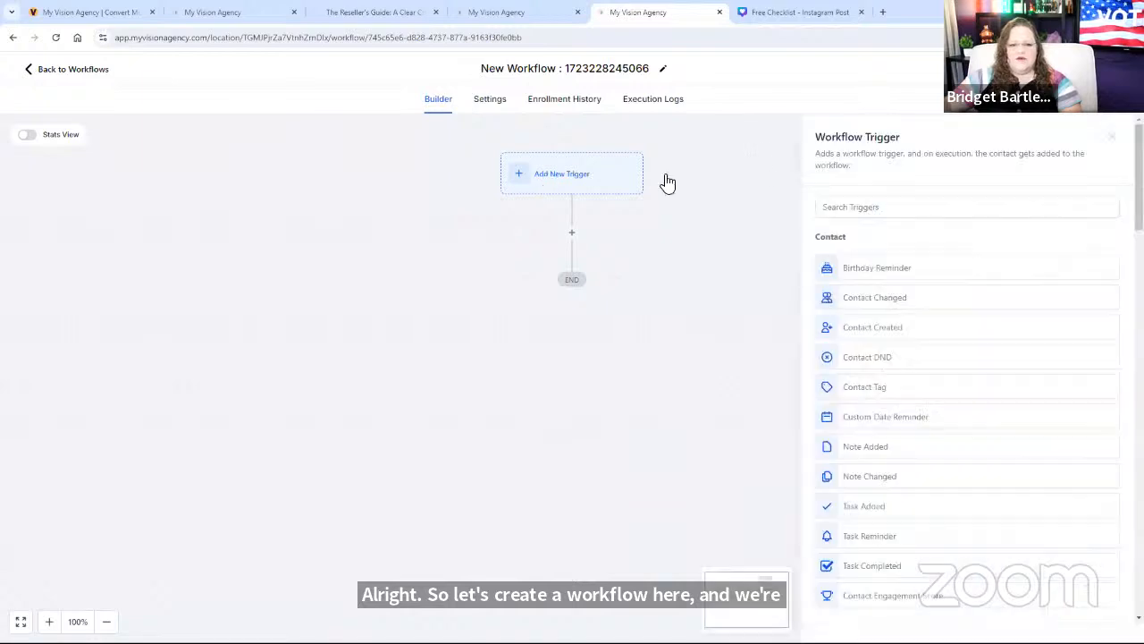
left_click(894, 208)
type("face")
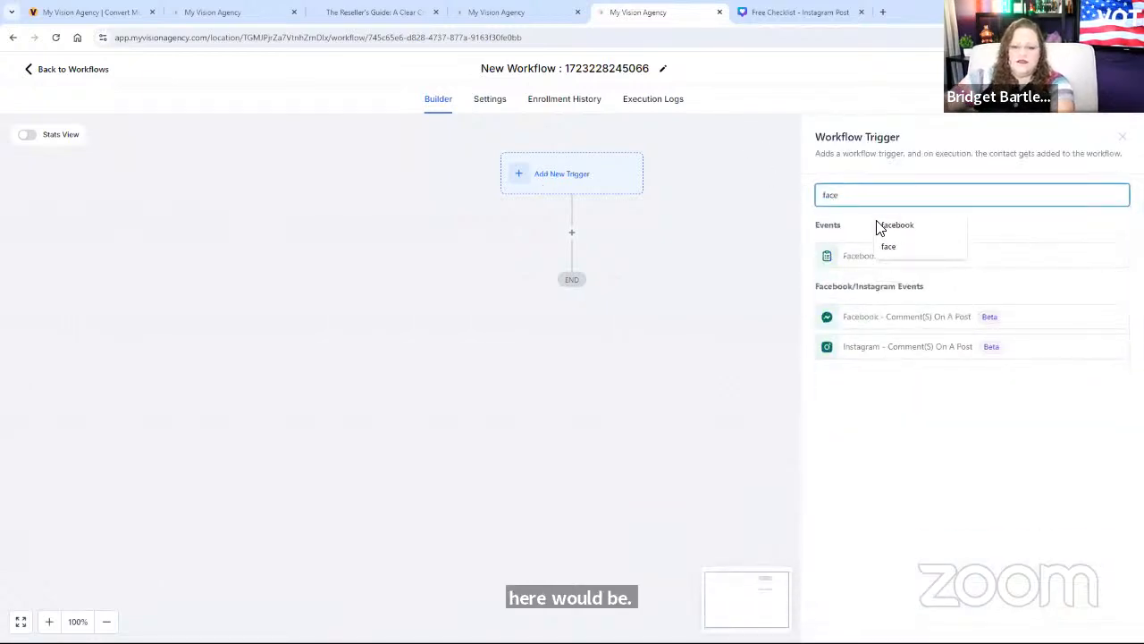
left_click(863, 261)
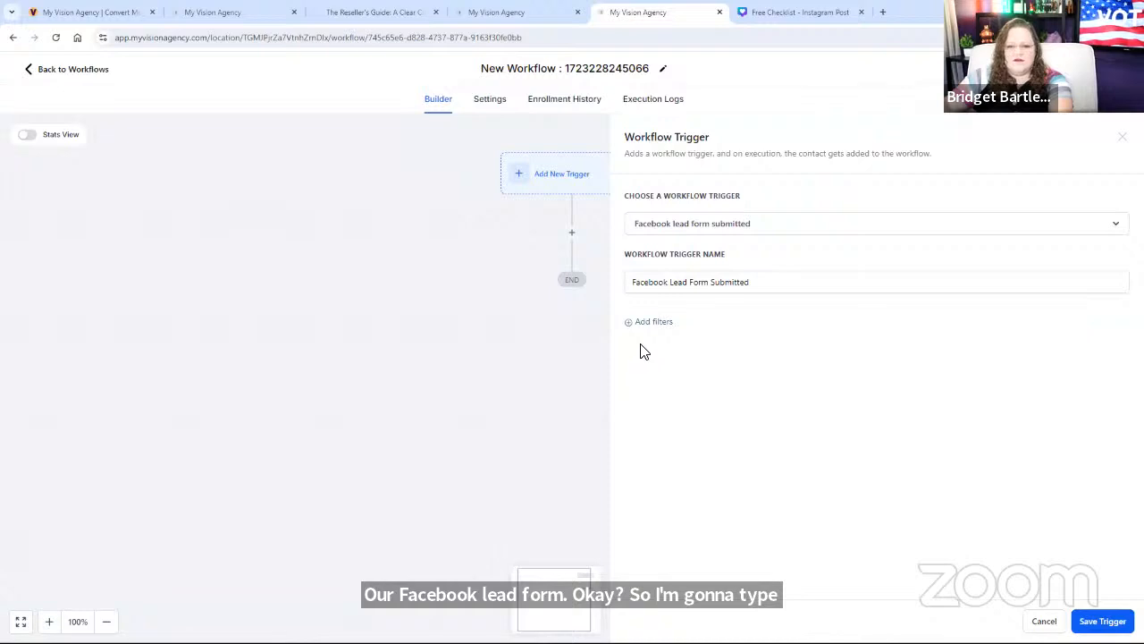
Step: Filter the trigger to In Form = Lead Magnet Example and save the trigger
left_click(652, 324)
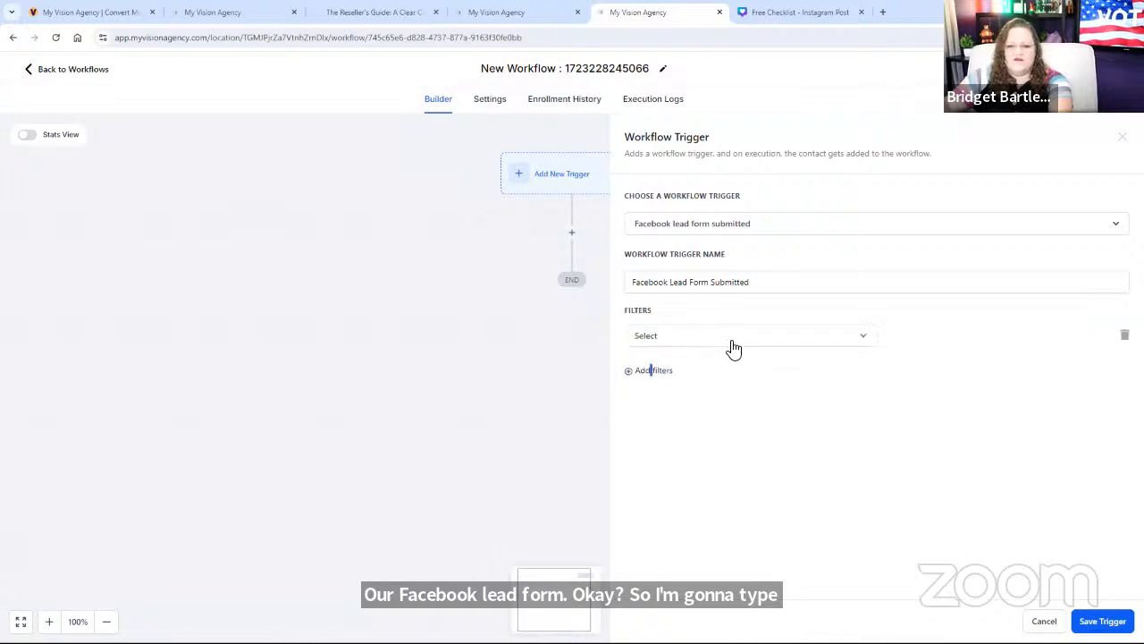
left_click(663, 346)
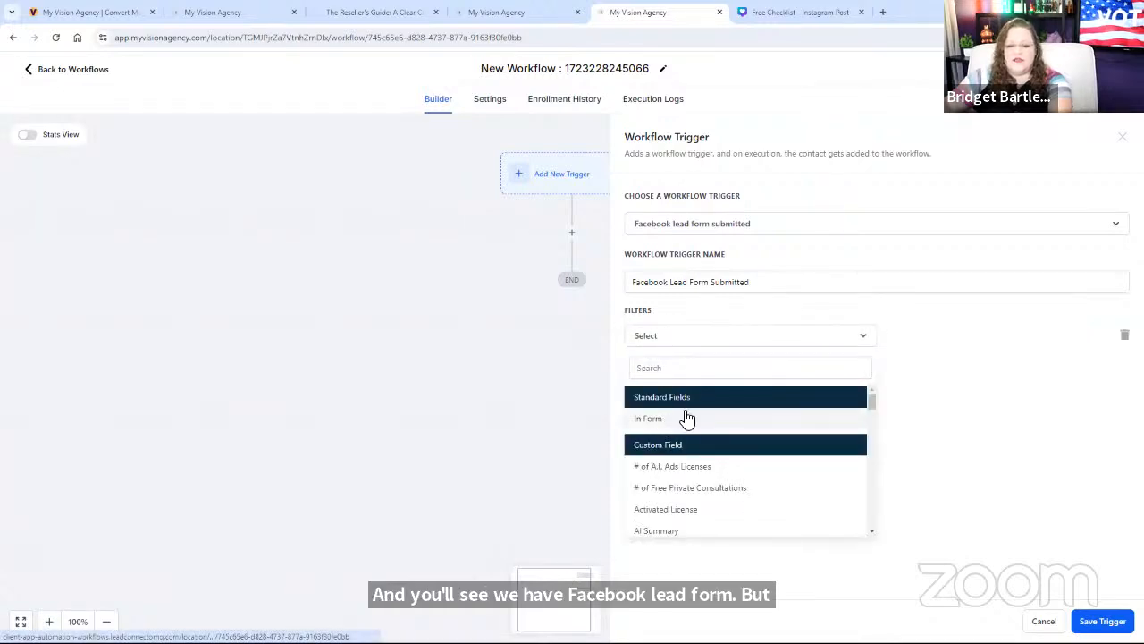
left_click(758, 417)
left_click(919, 339)
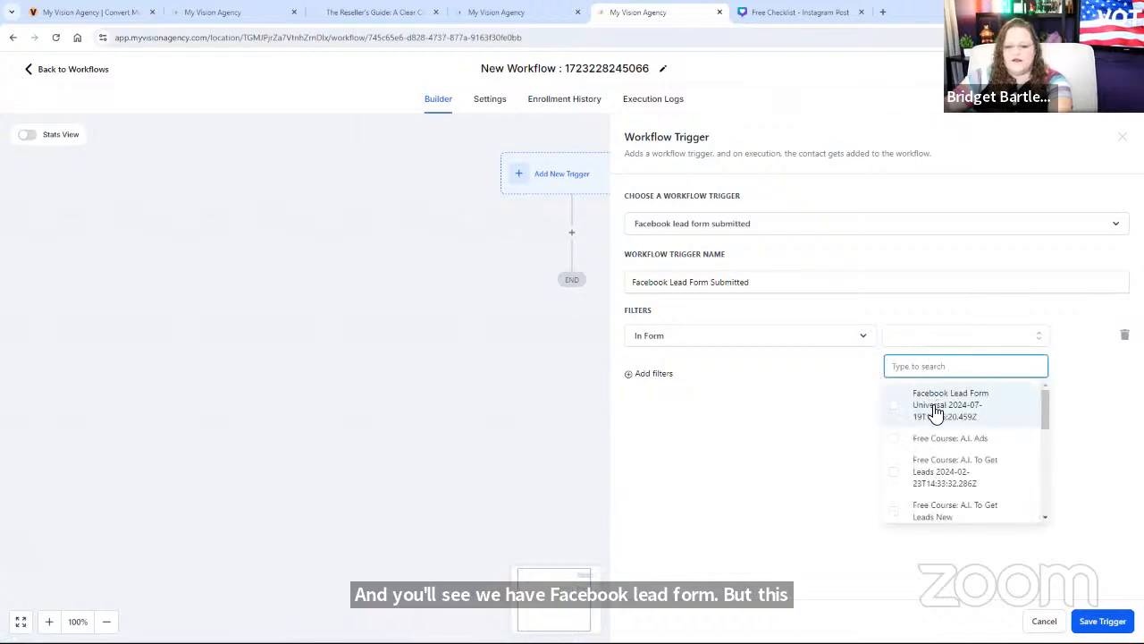
type("exampl")
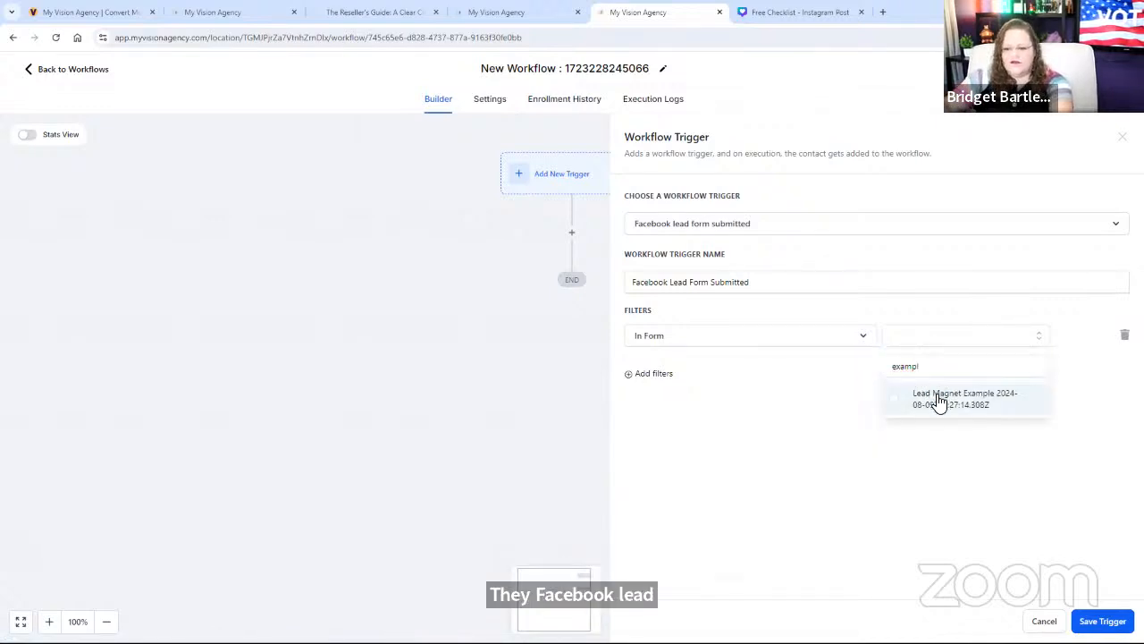
left_click(943, 402)
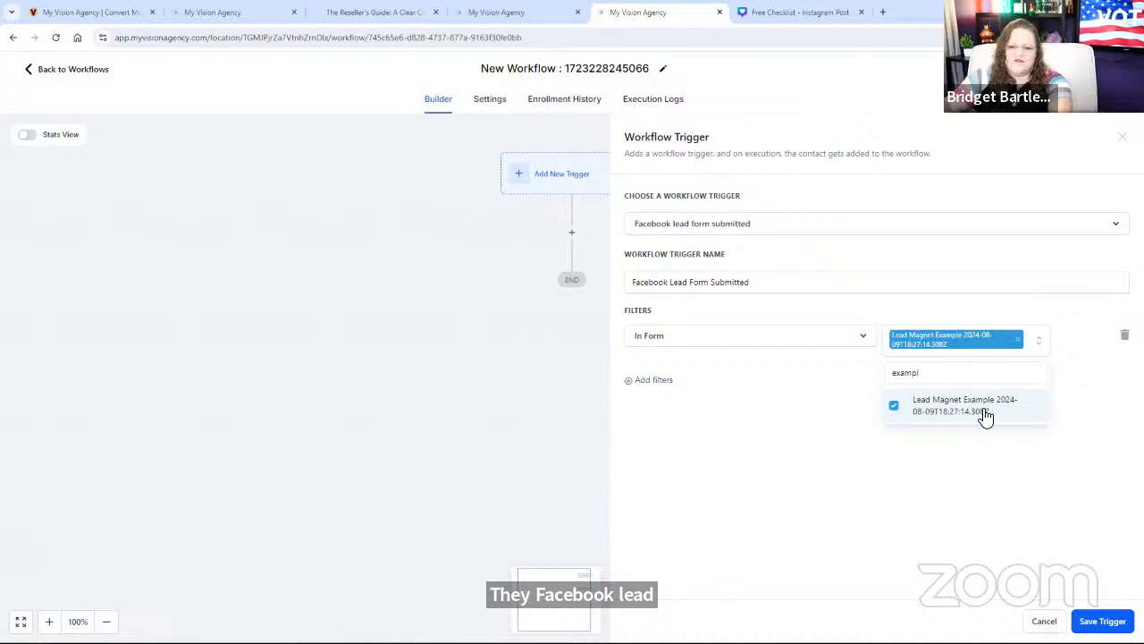
left_click(901, 556)
left_click(1109, 615)
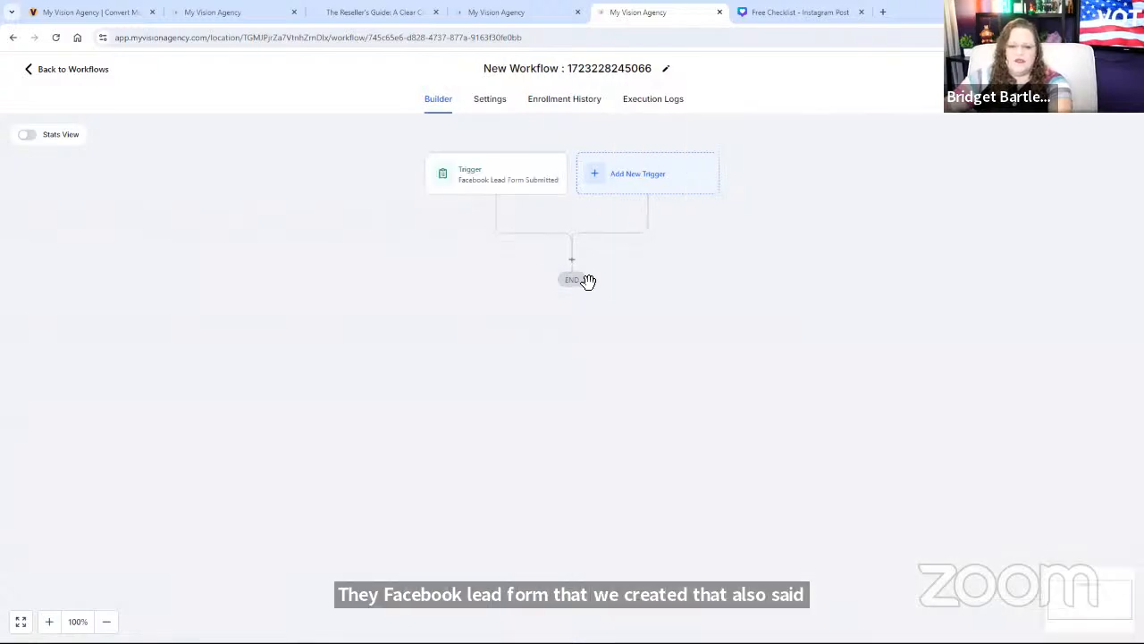
Step: Try the Send Email action under the trigger, discard it, and reopen the Actions list
left_click(572, 269)
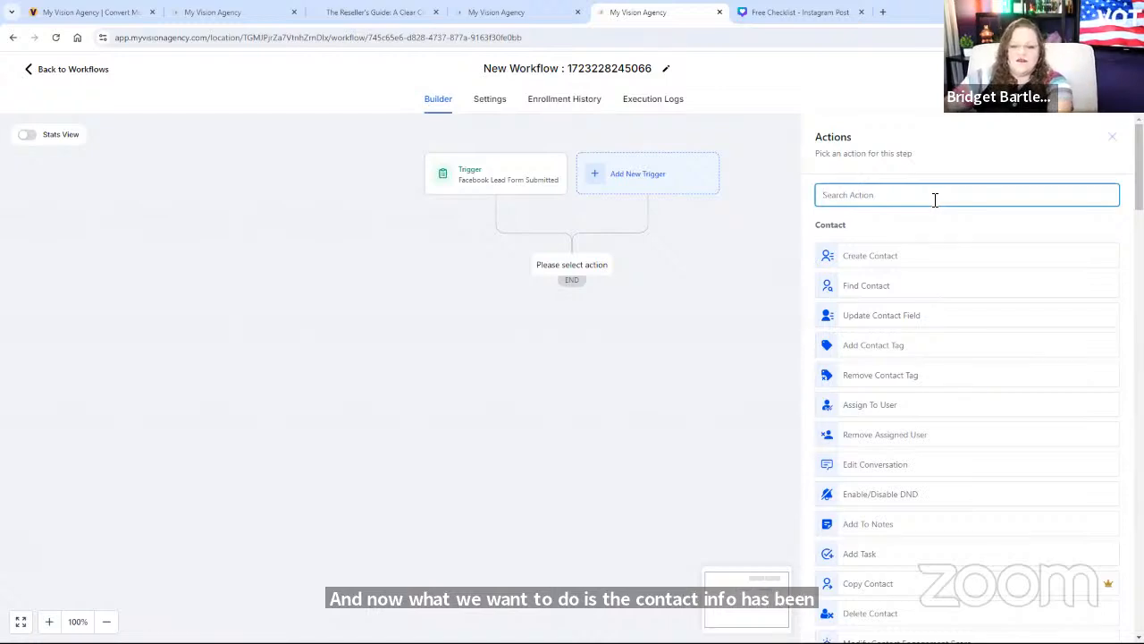
type("email")
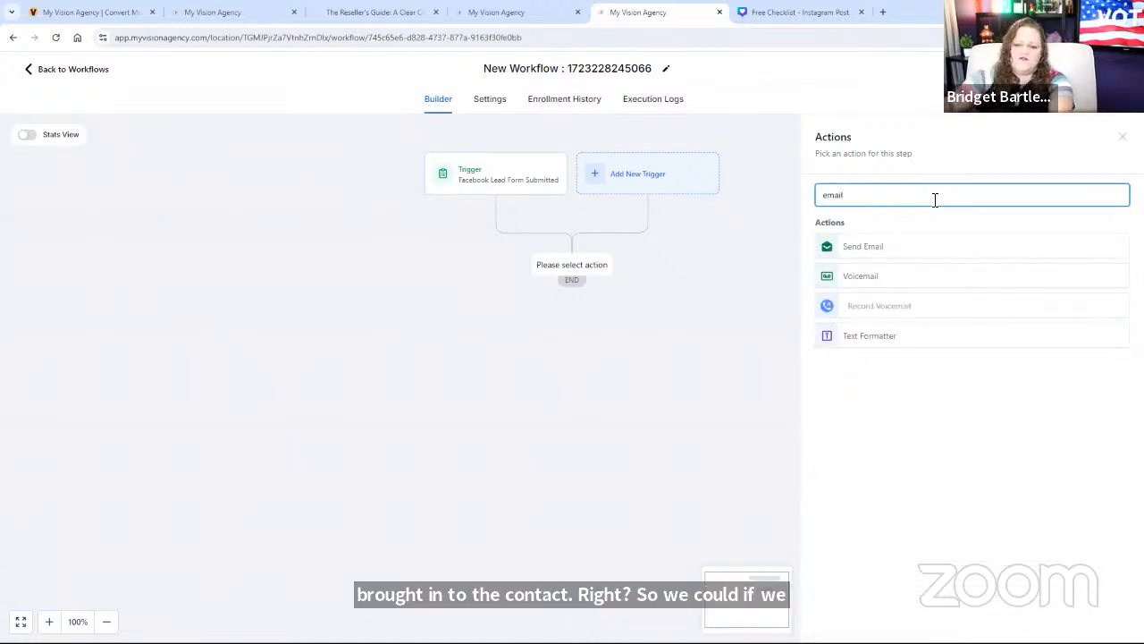
left_click(869, 256)
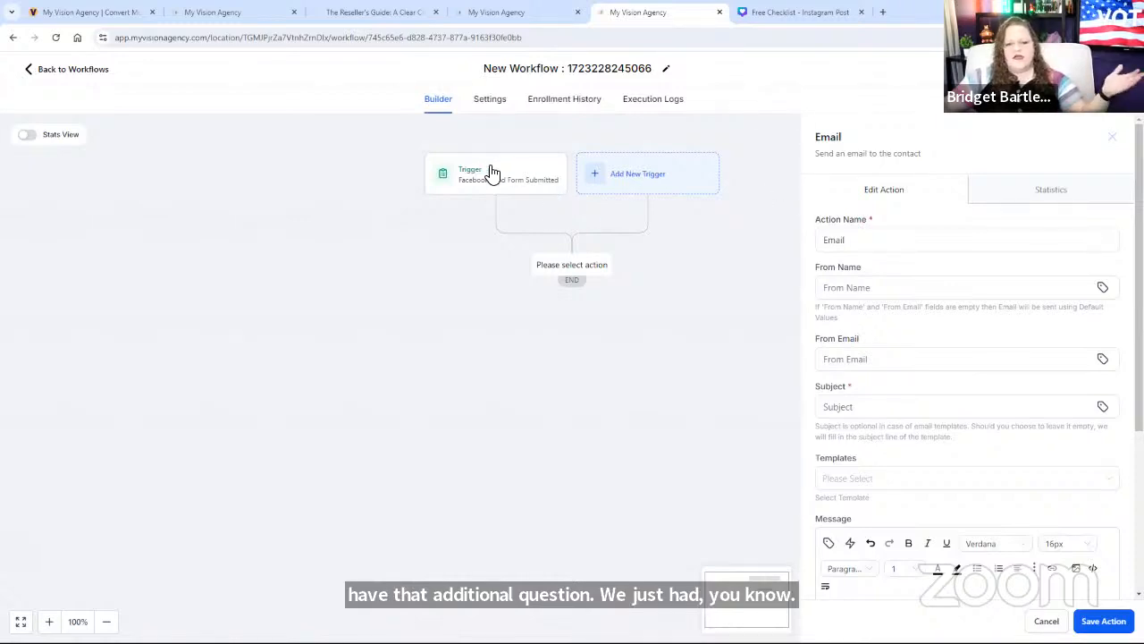
scroll(975, 477, "down", 3)
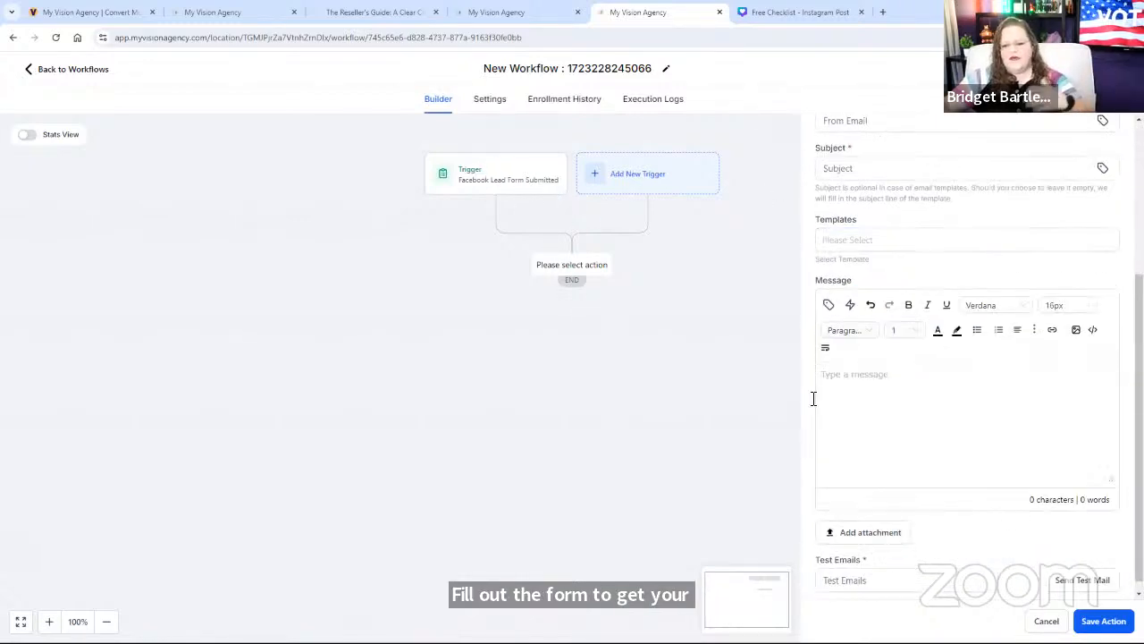
left_click(1046, 622)
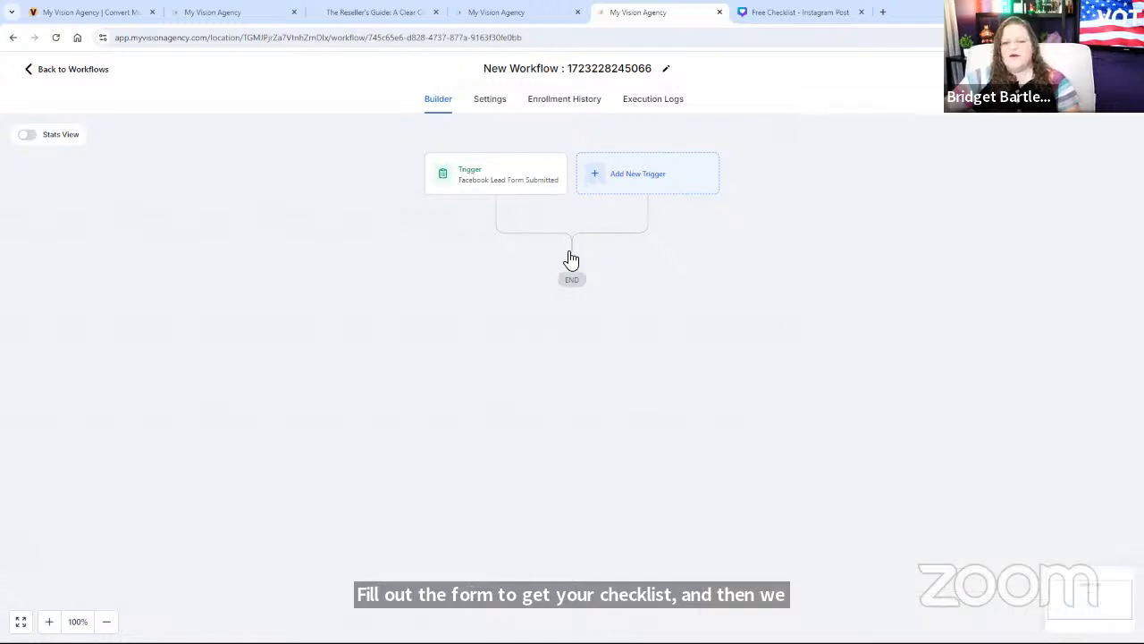
left_click(573, 263)
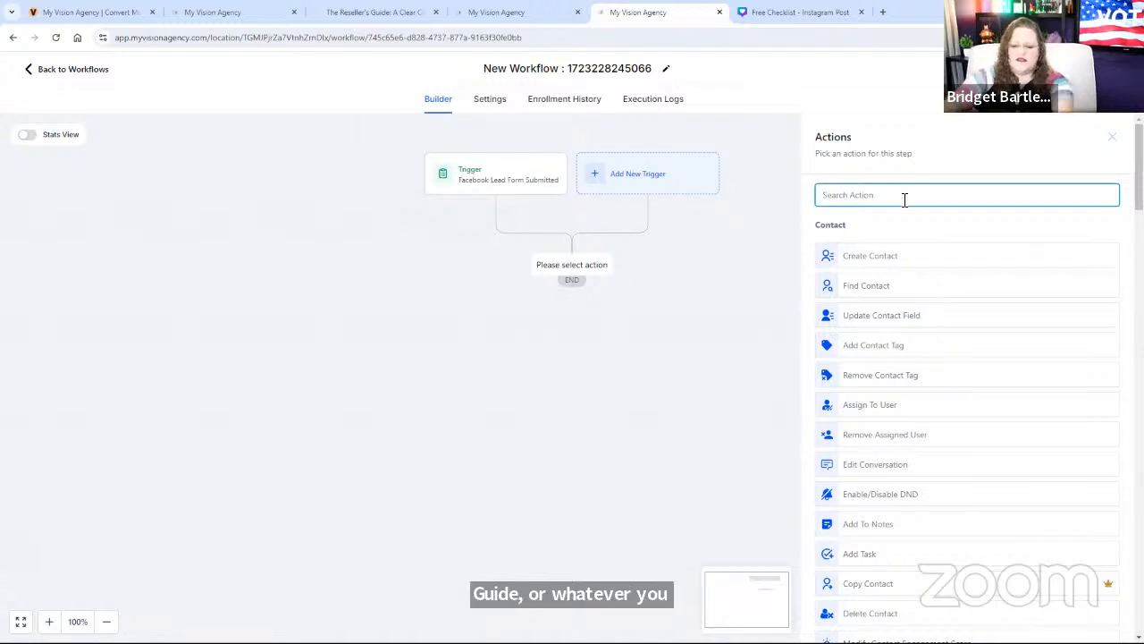
Step: Add an If / Else action, name it after the interest question, and rename the first branch A
type("if")
left_click(838, 259)
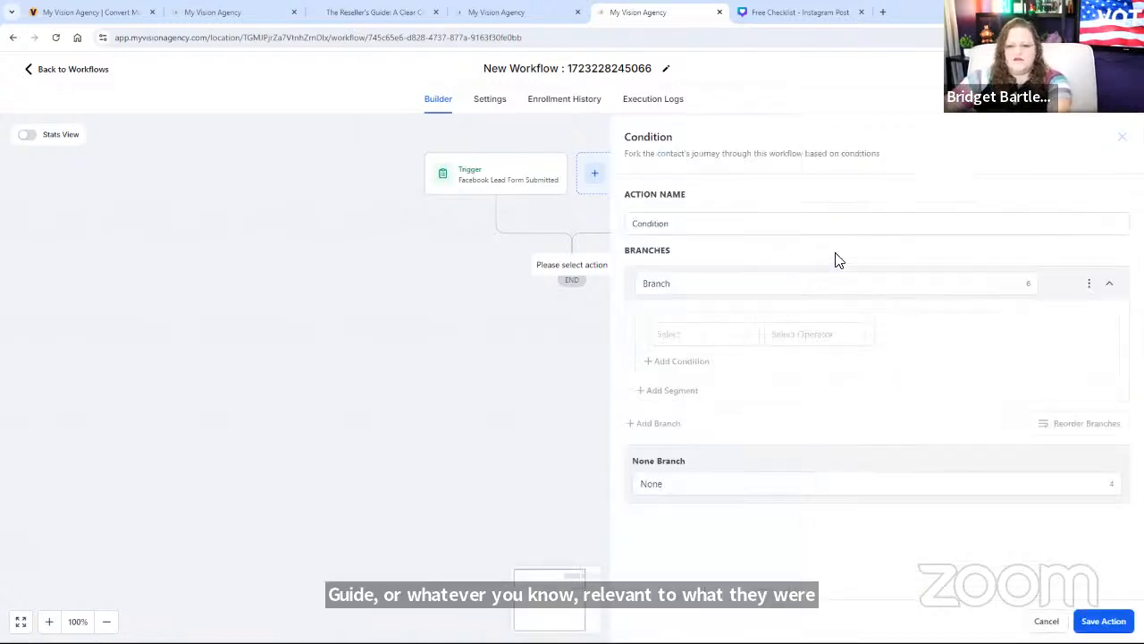
left_click_drag(672, 224, 628, 224)
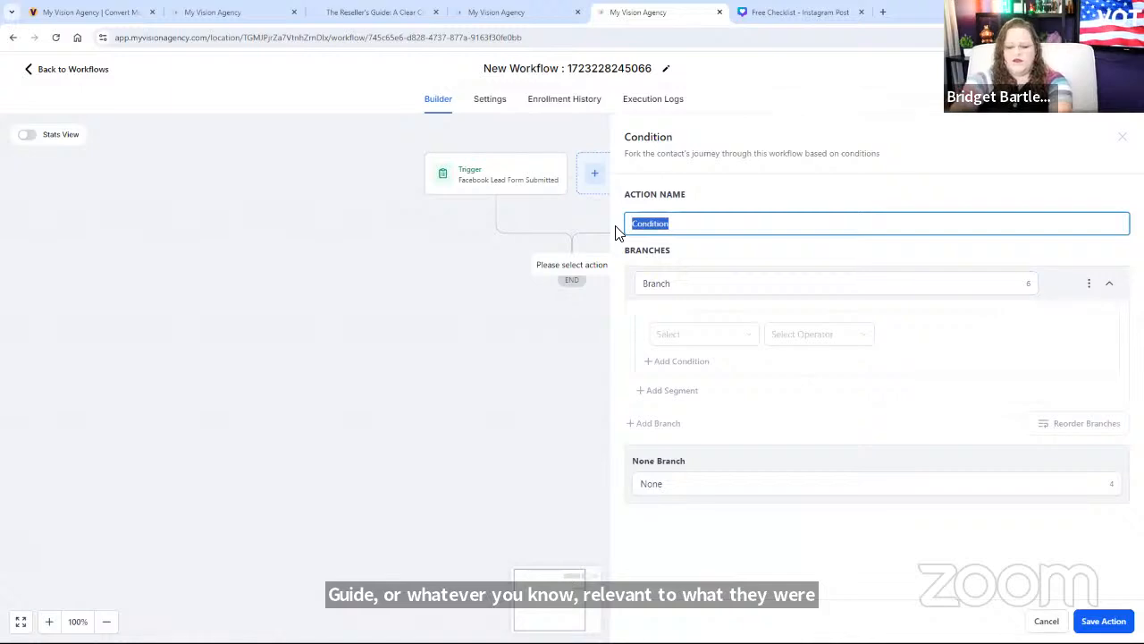
type("A")
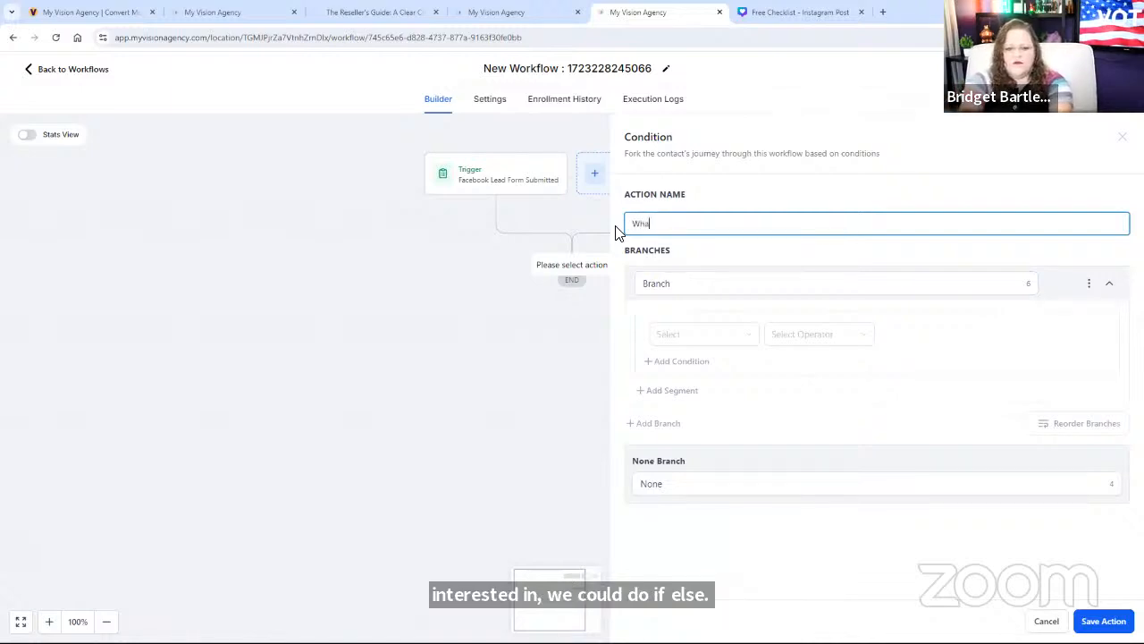
type("hat are you interested in learn")
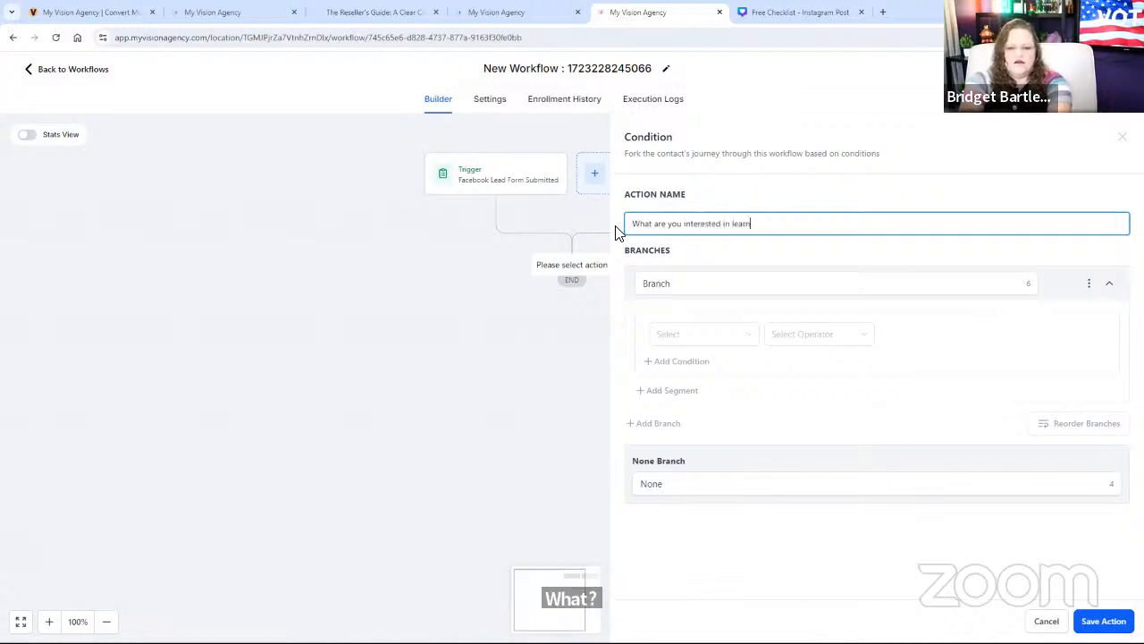
type("ing more about?")
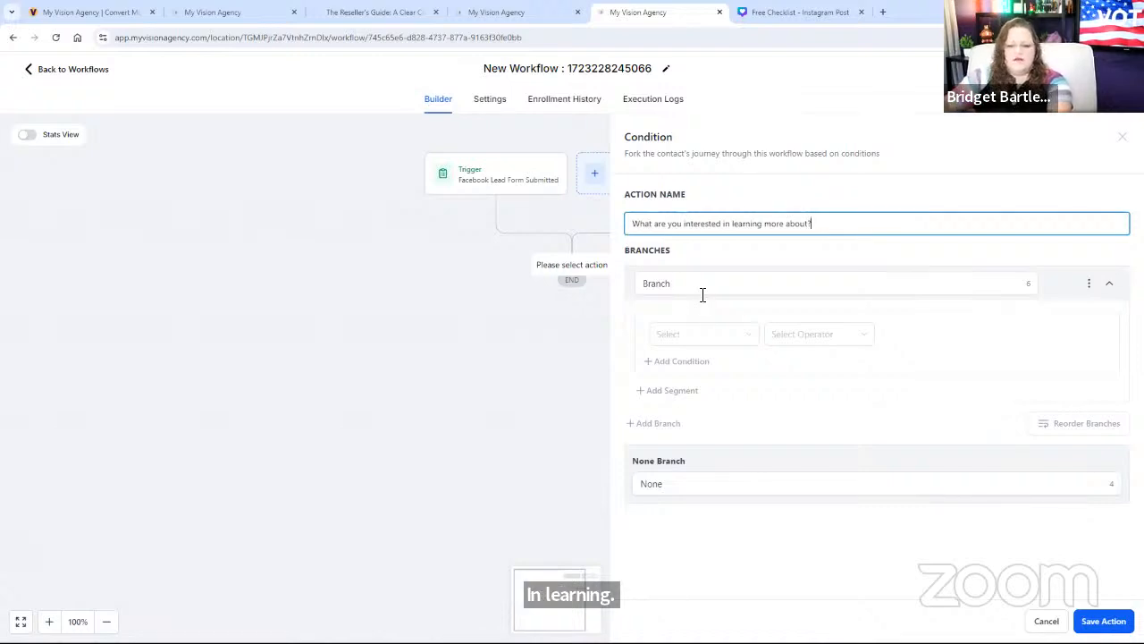
double_click(657, 283)
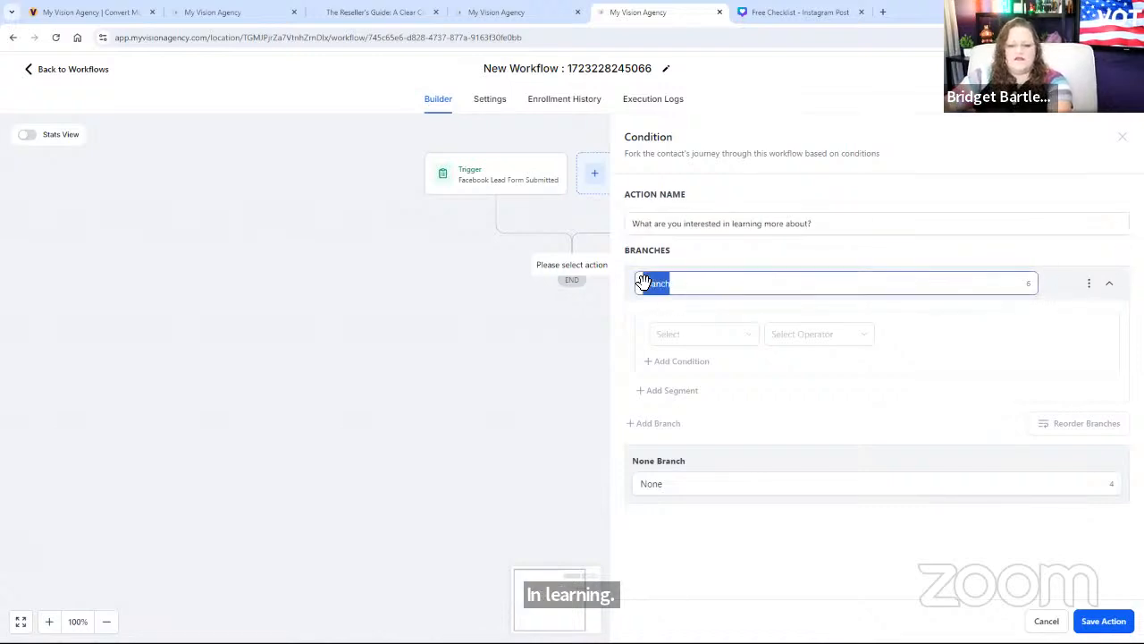
type("A")
Step: Make branch A test 'What are you interested in learning more about?' Is A
left_click(705, 342)
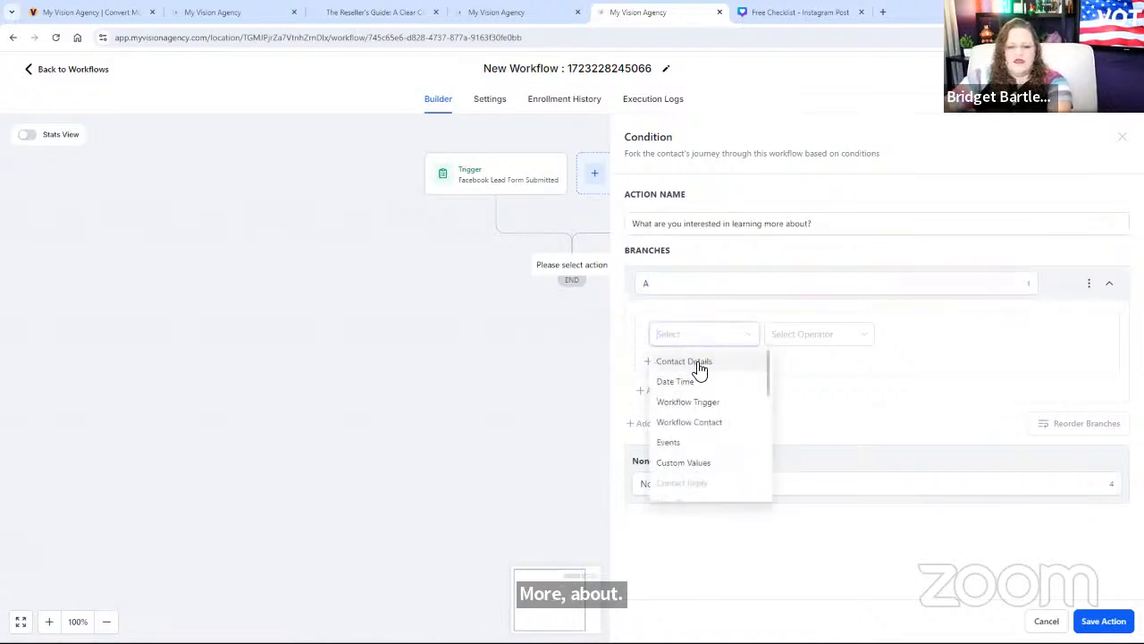
left_click(697, 363)
scroll(705, 456, "down", 10)
scroll(707, 461, "down", 8)
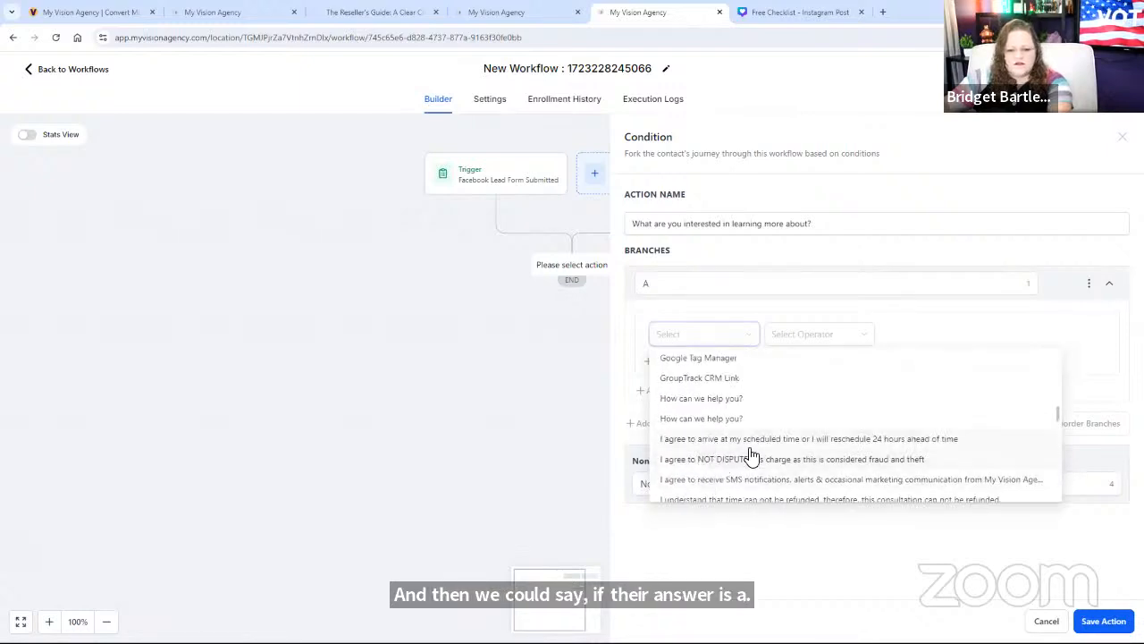
scroll(738, 465, "down", 3)
scroll(731, 476, "down", 10)
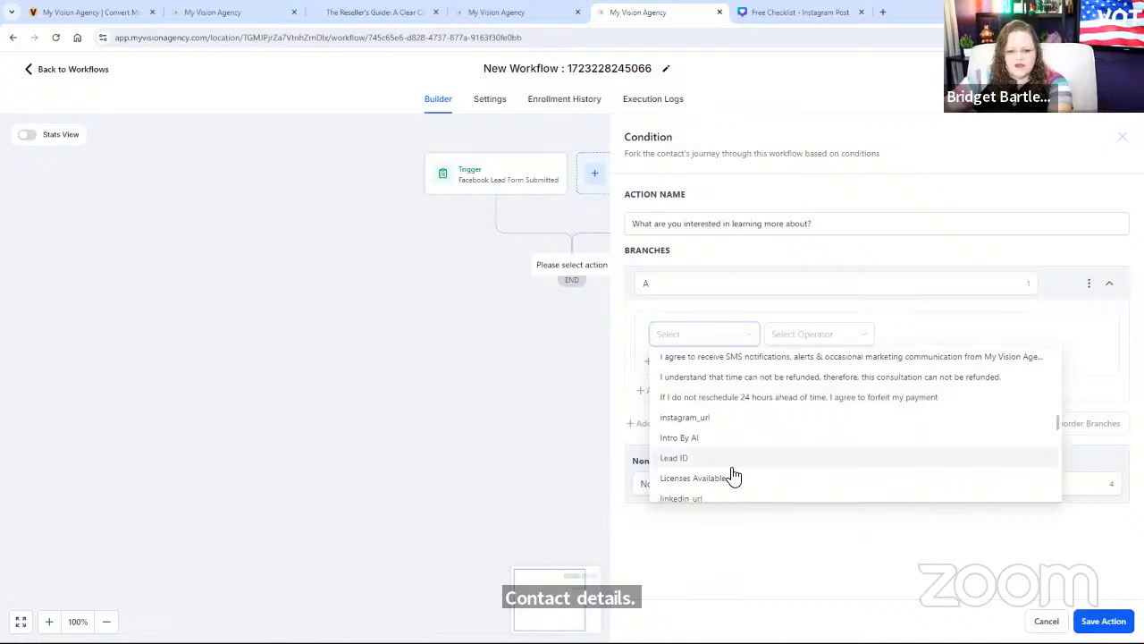
scroll(769, 425, "down", 5)
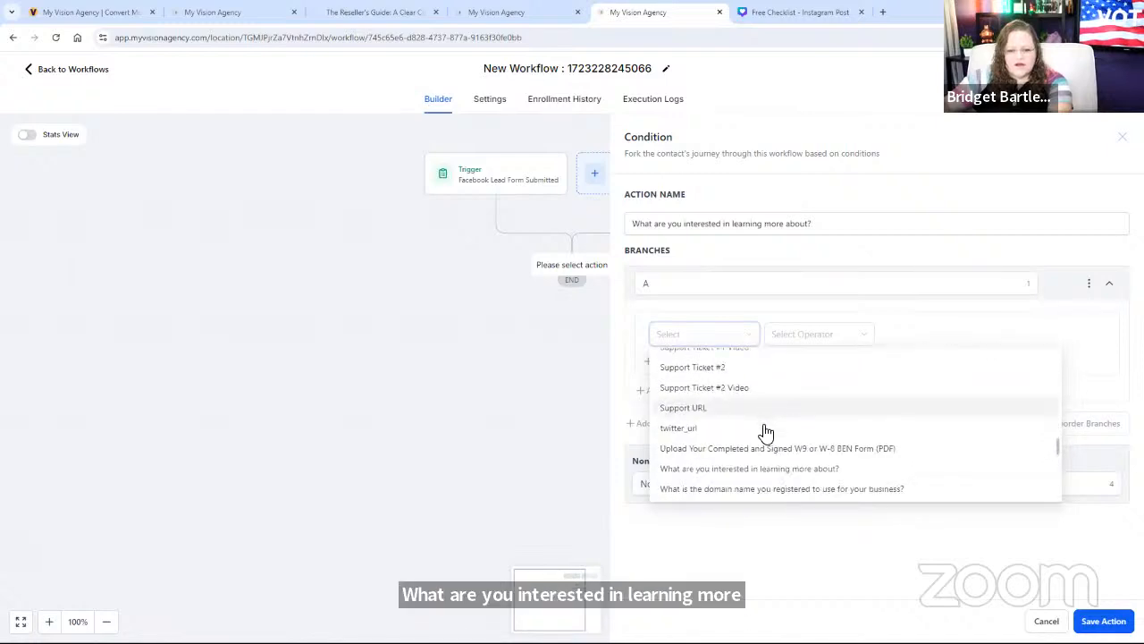
left_click(759, 408)
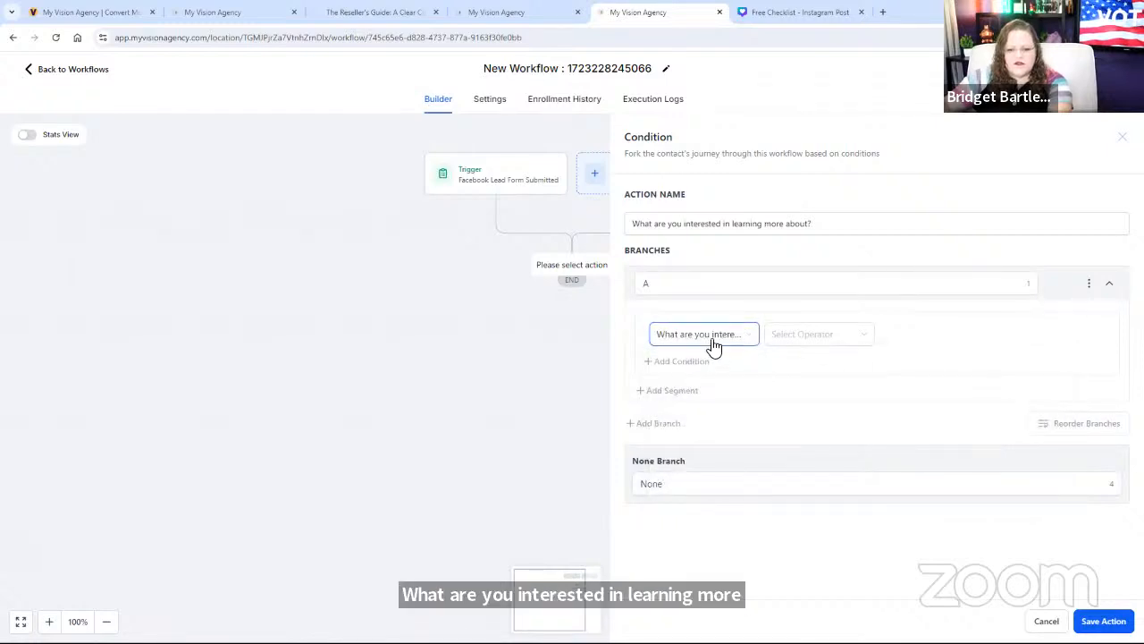
left_click(796, 342)
left_click(794, 362)
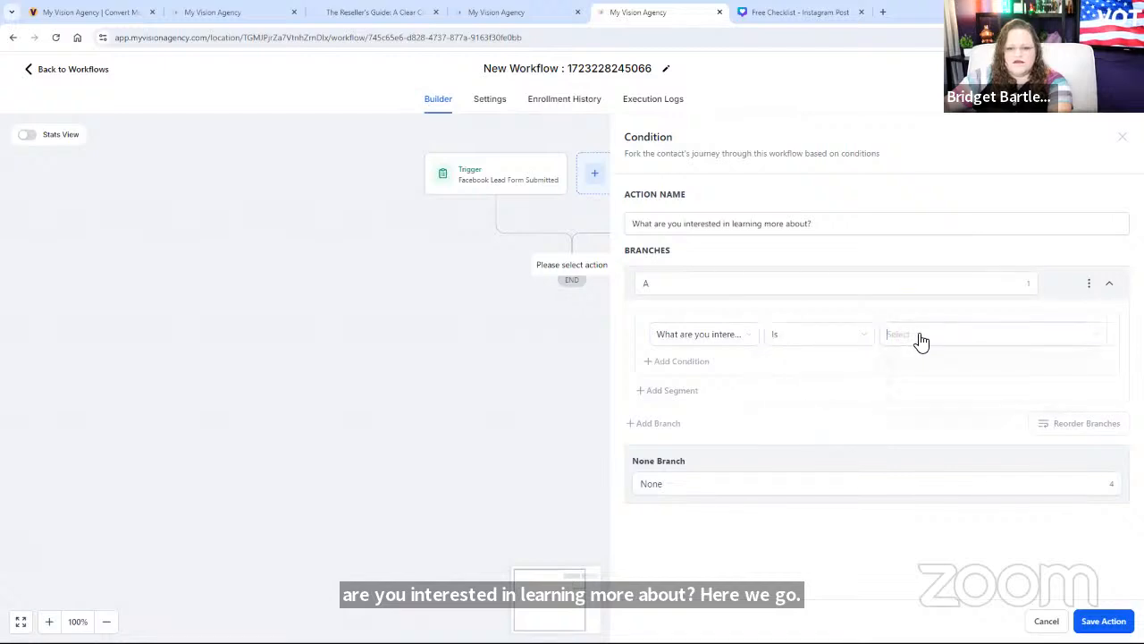
left_click(921, 341)
left_click(911, 362)
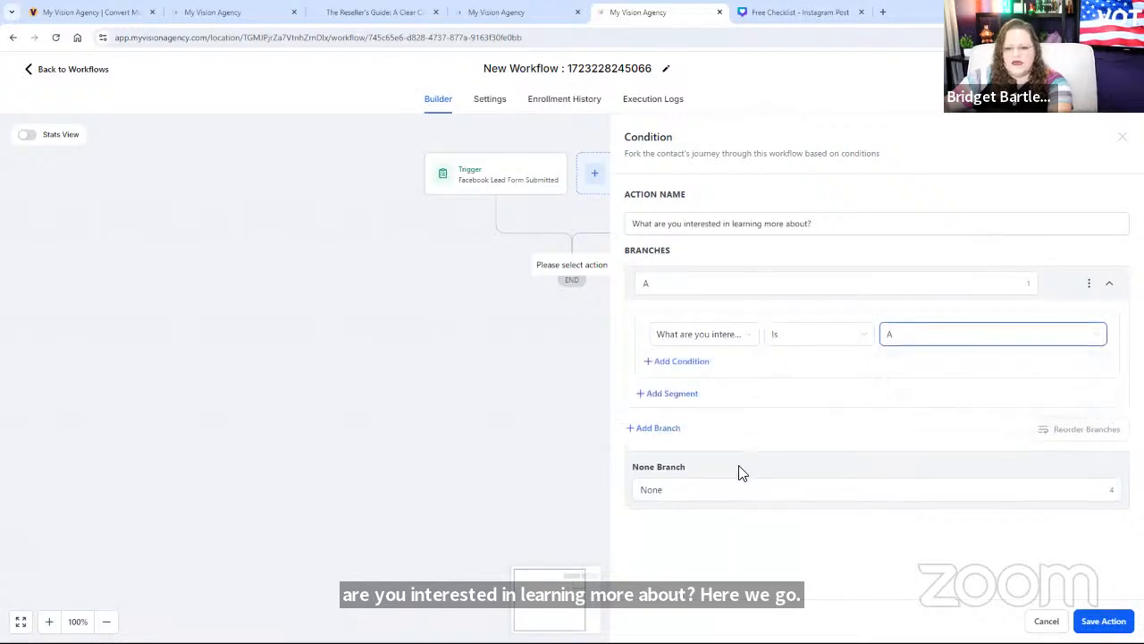
Step: Add branch B with the condition 'What are you interested in learning more about?' Is B
left_click(666, 427)
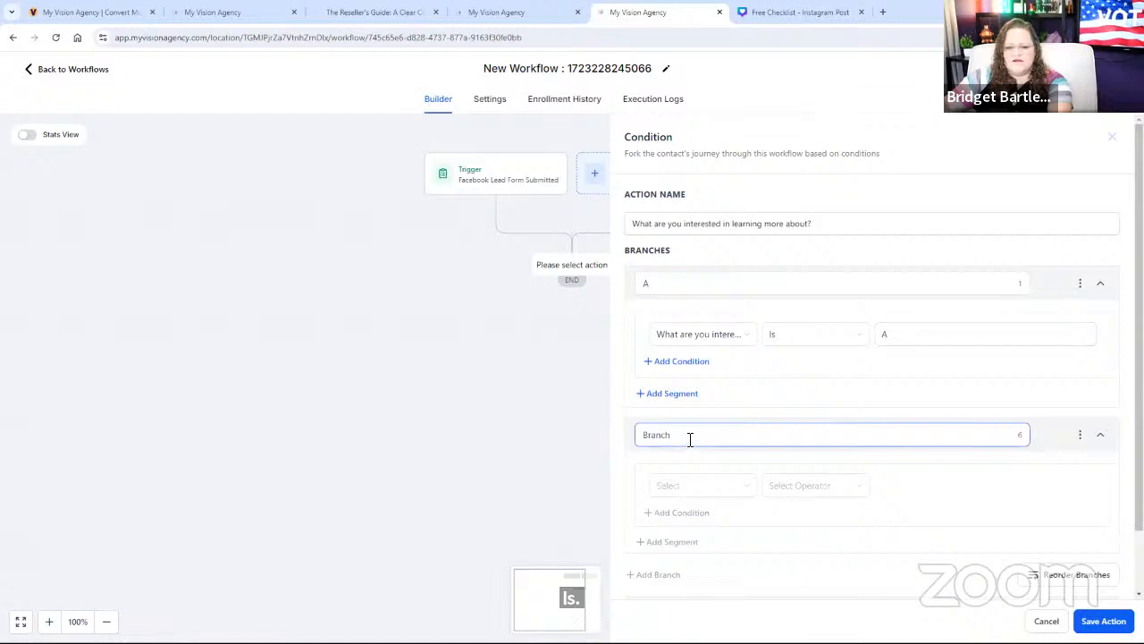
left_click_drag(689, 437, 640, 435)
type("B")
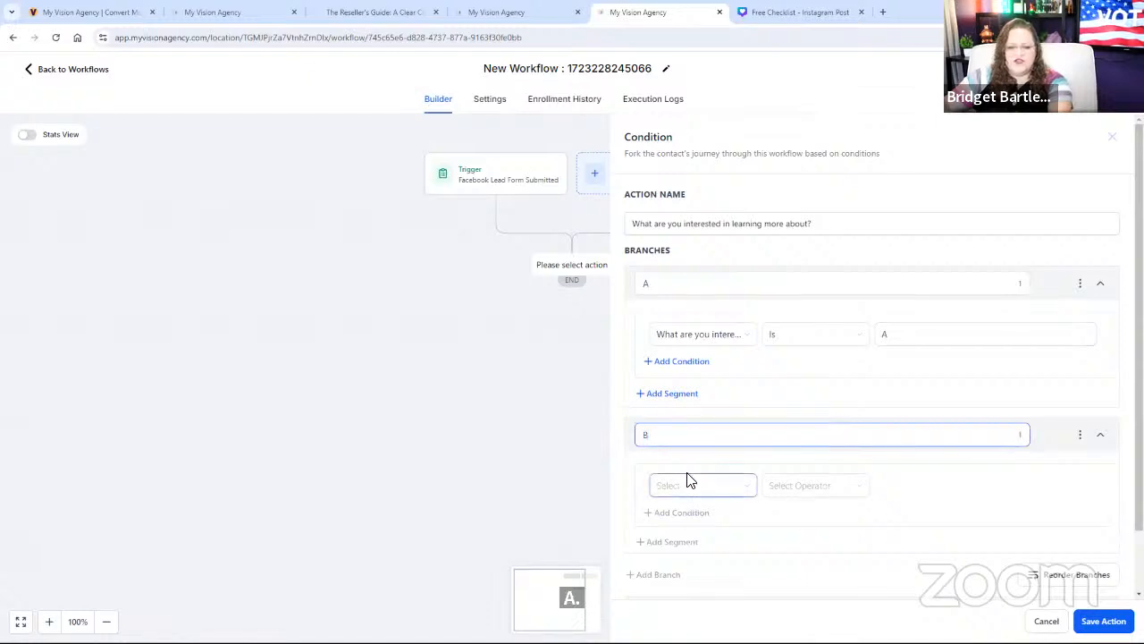
left_click(705, 487)
left_click(688, 329)
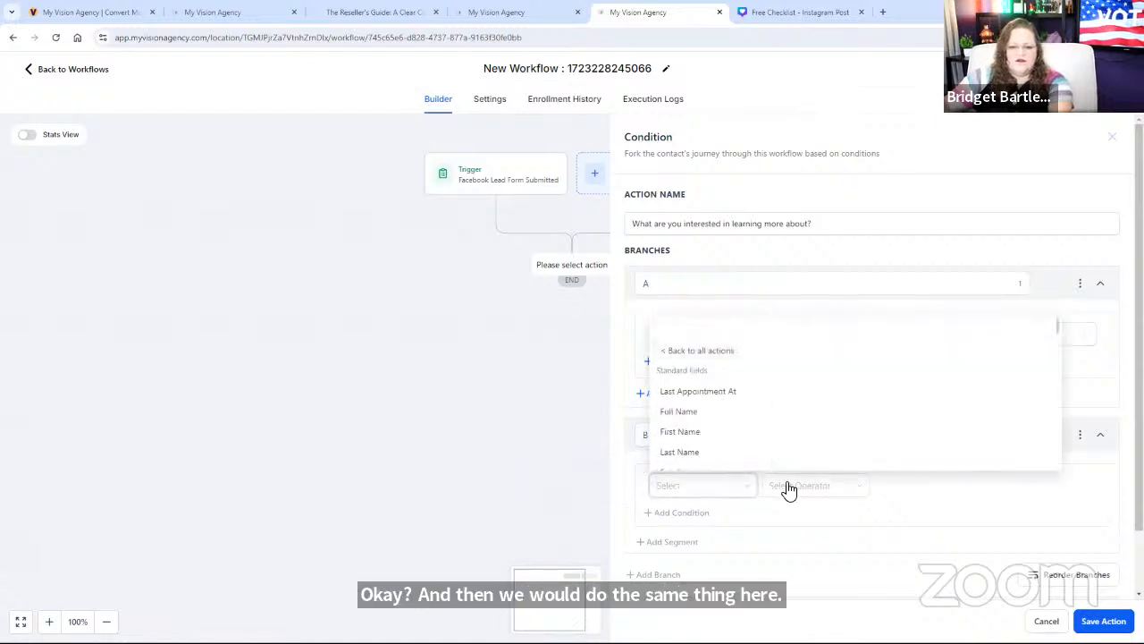
scroll(796, 452, "down", 20)
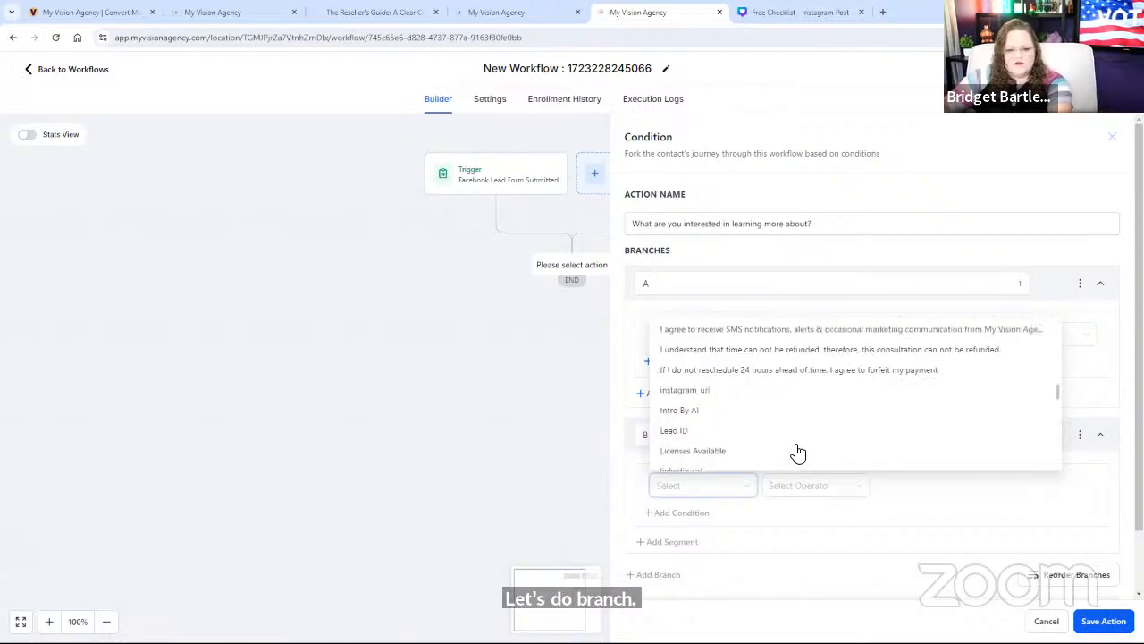
scroll(785, 454, "down", 6)
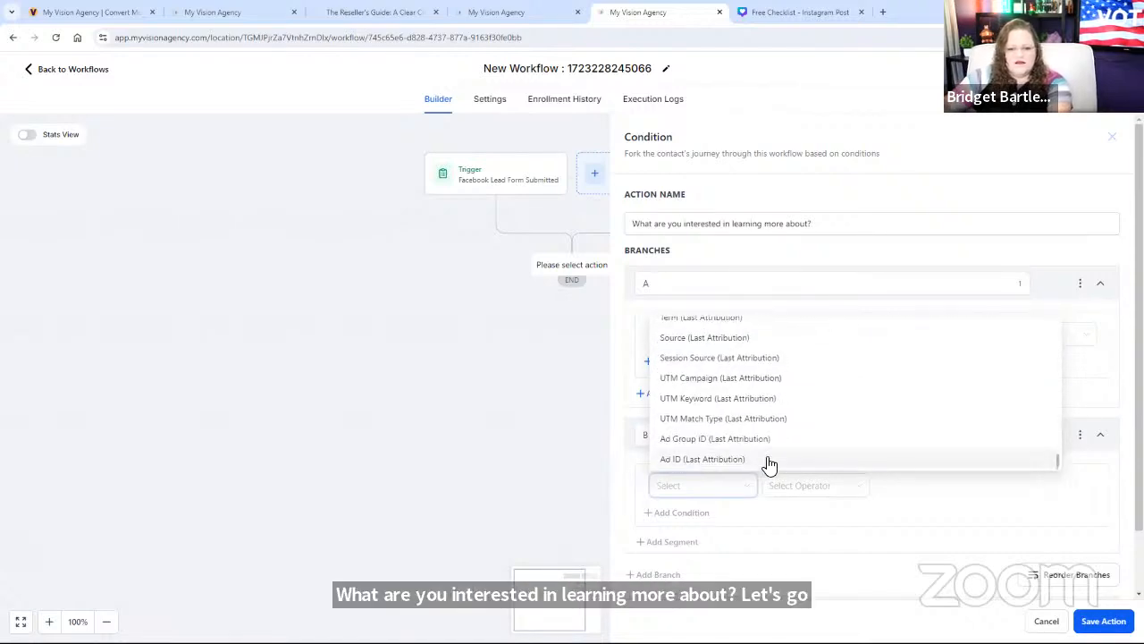
scroll(766, 436, "up", 5)
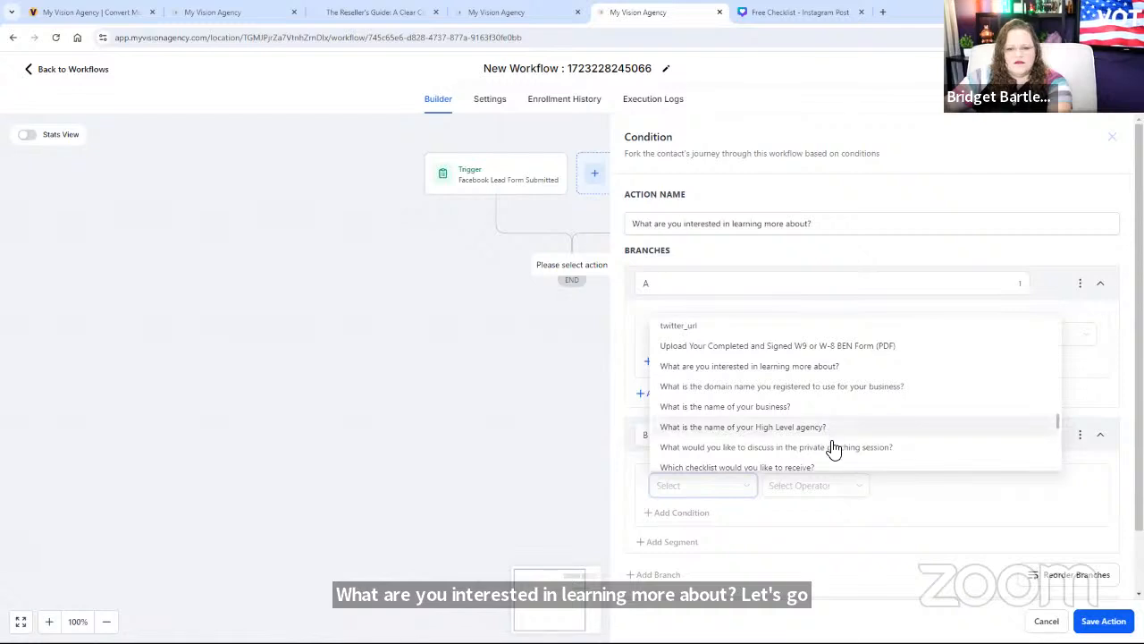
scroll(778, 408, "down", 3)
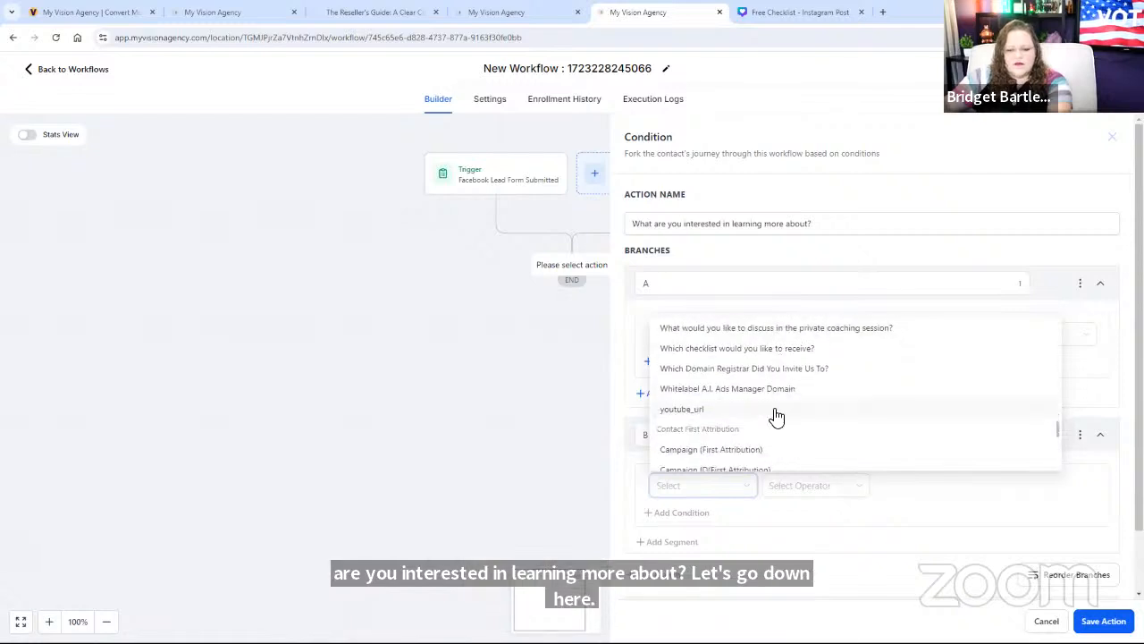
scroll(765, 411, "up", 4)
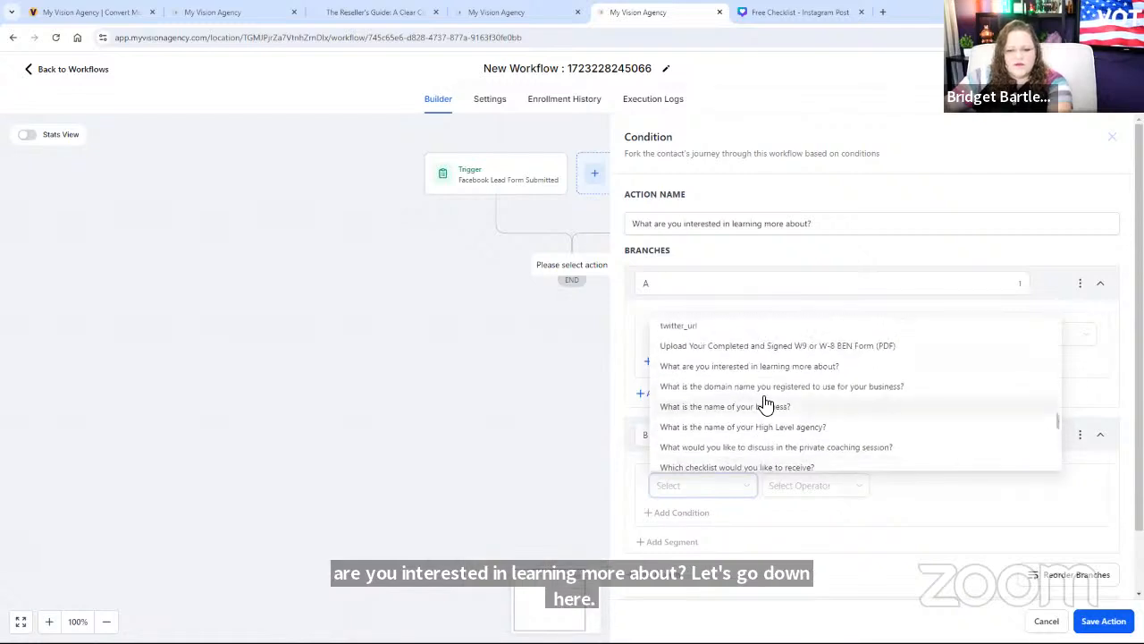
left_click(767, 428)
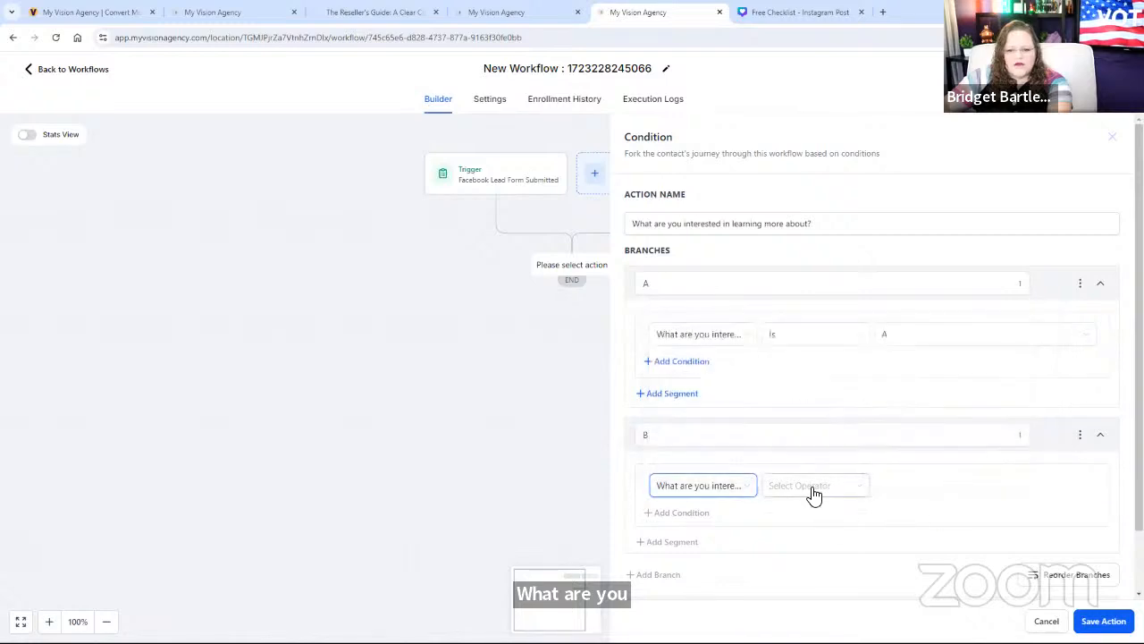
left_click(812, 490)
left_click(816, 513)
left_click(939, 491)
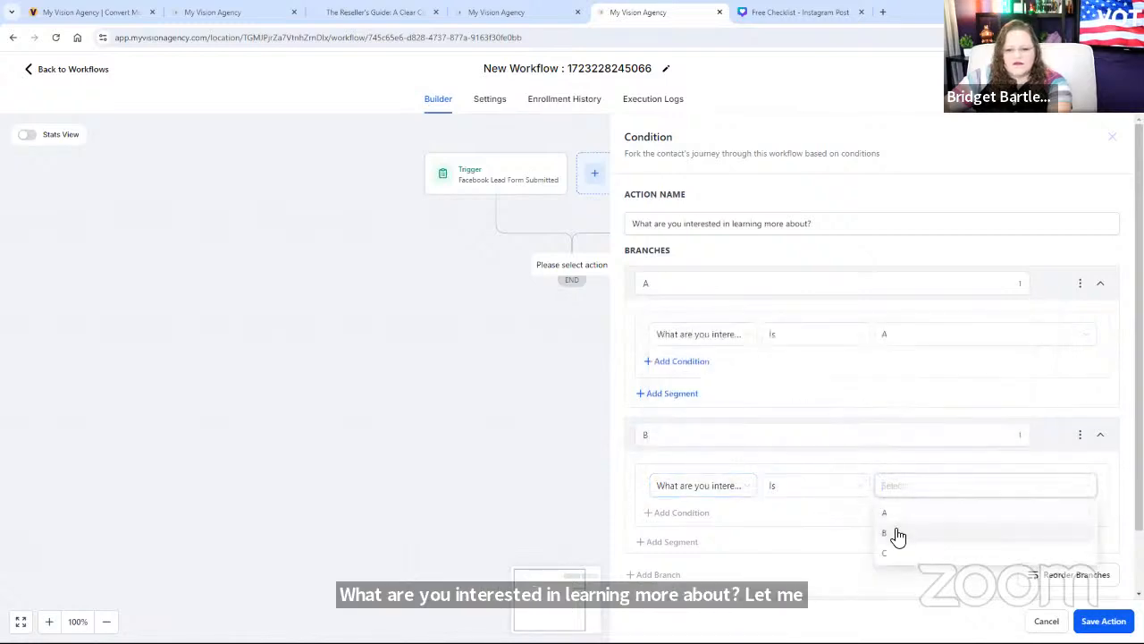
left_click(894, 534)
scroll(688, 487, "down", 2)
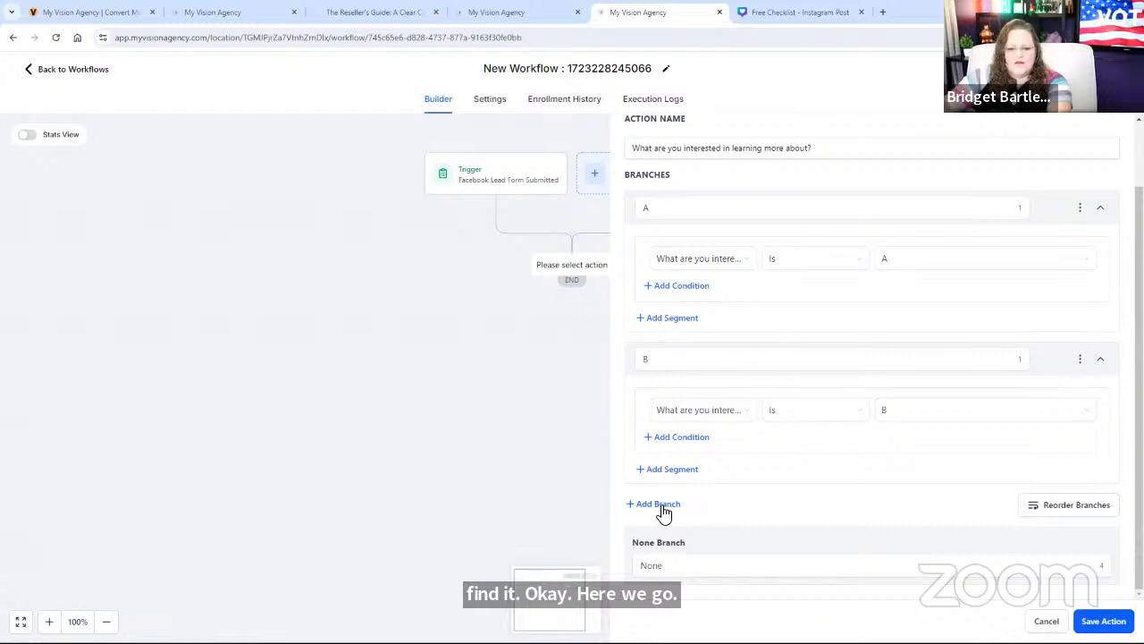
Step: Add branch C with the condition 'What are you interested in learning more about?' Is C
left_click(657, 504)
double_click(638, 511)
type("C")
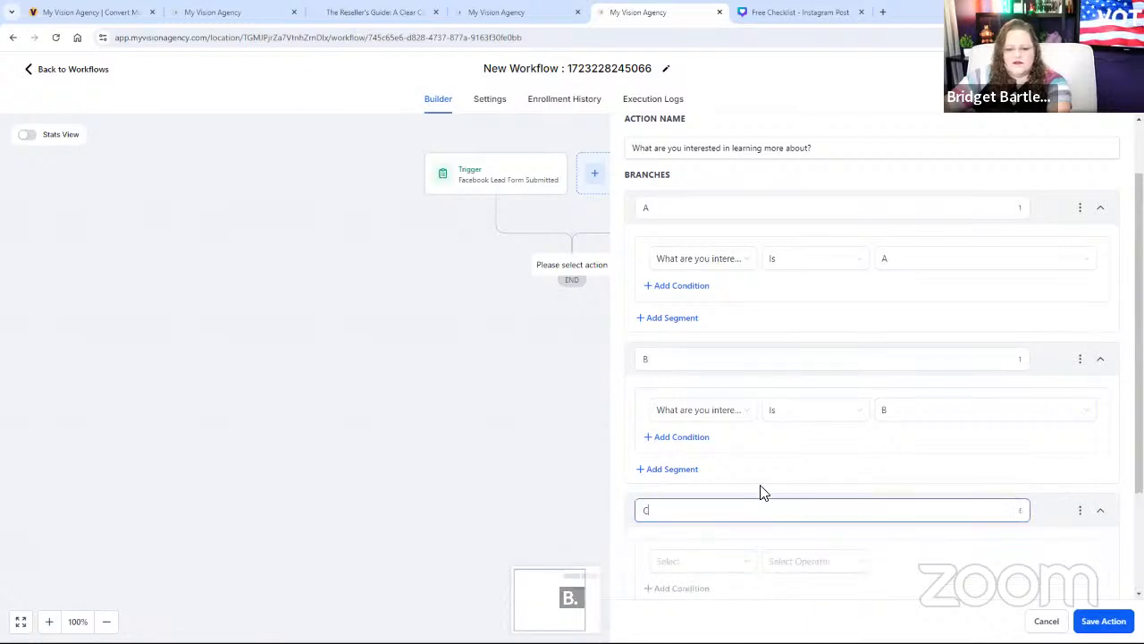
scroll(684, 508, "down", 3)
left_click(661, 417)
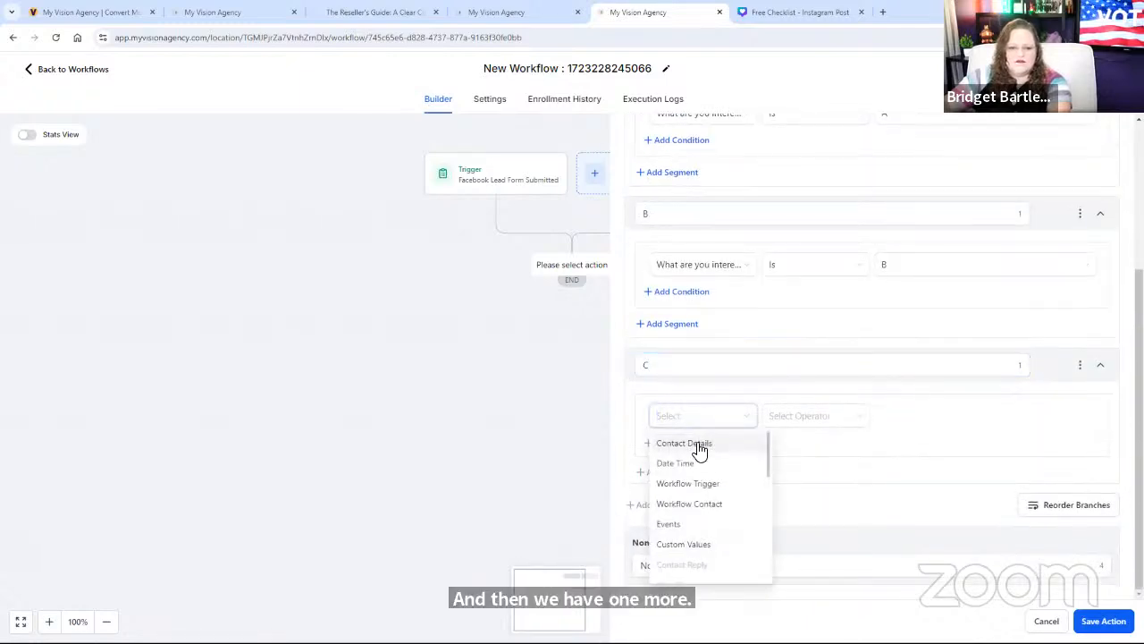
left_click(695, 446)
scroll(740, 534, "down", 3)
scroll(741, 534, "down", 6)
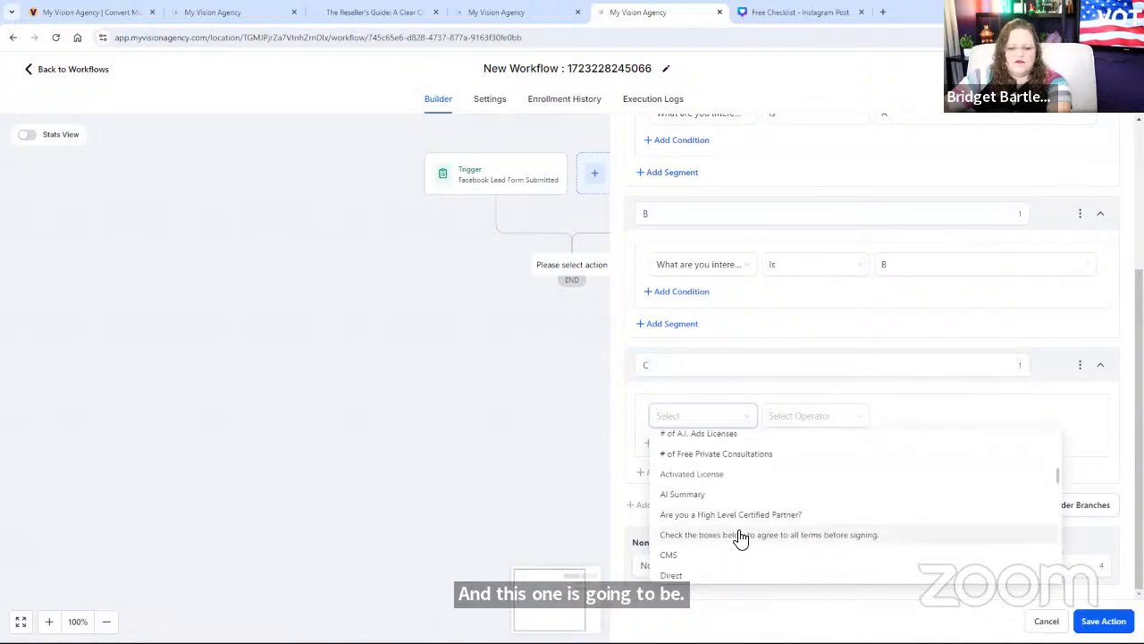
scroll(745, 537, "down", 4)
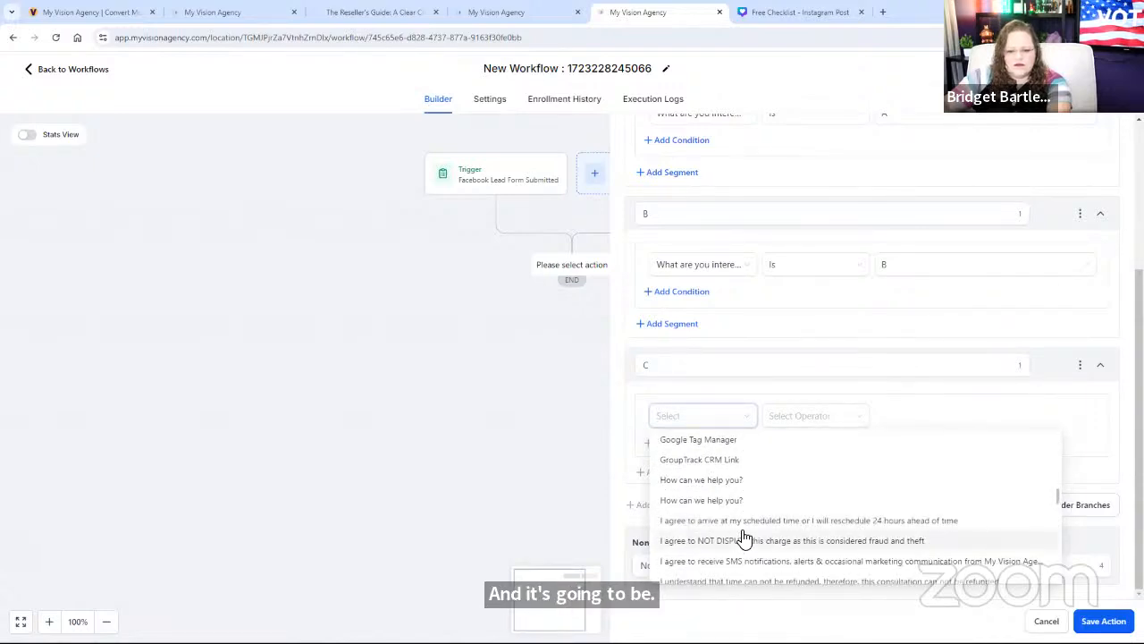
scroll(785, 545, "down", 8)
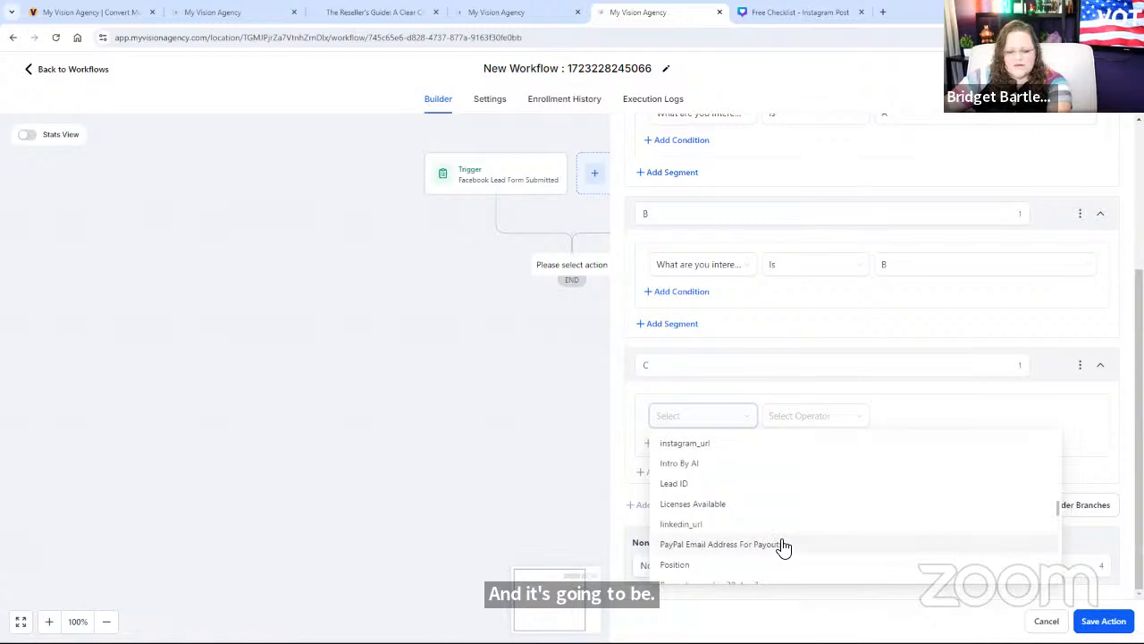
scroll(774, 538, "down", 2)
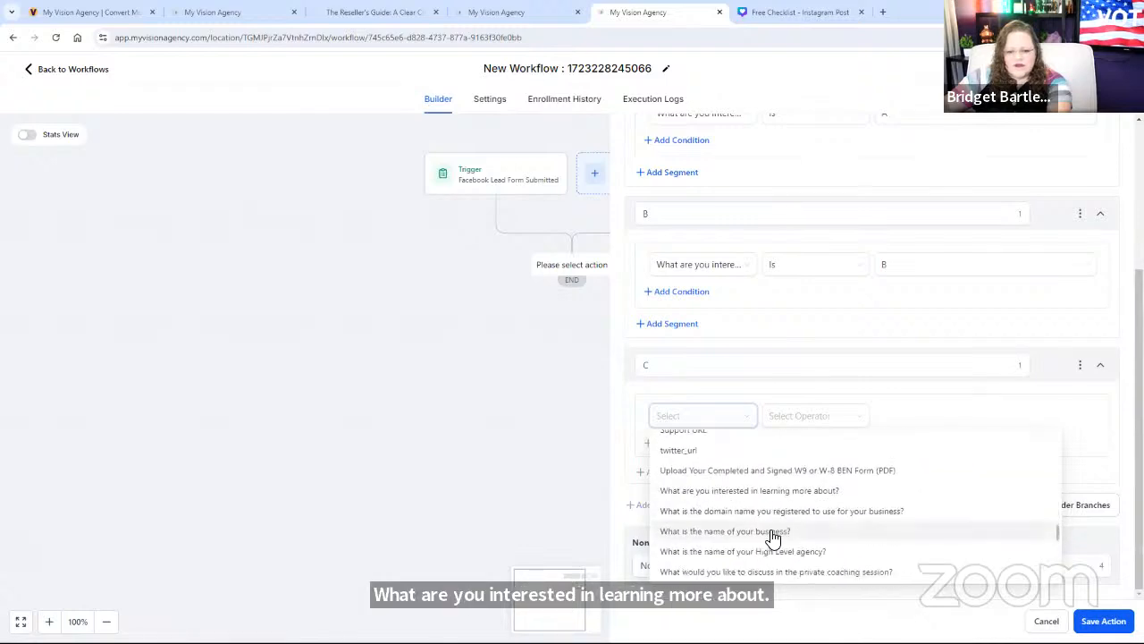
left_click(806, 490)
left_click(834, 417)
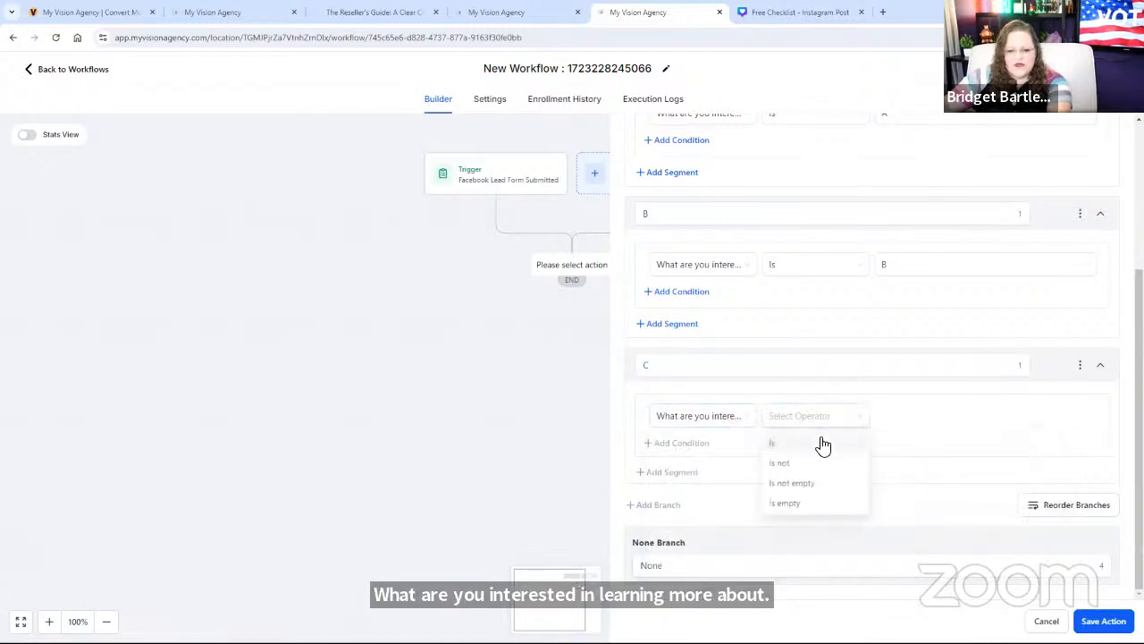
left_click(822, 443)
left_click(935, 423)
type("C")
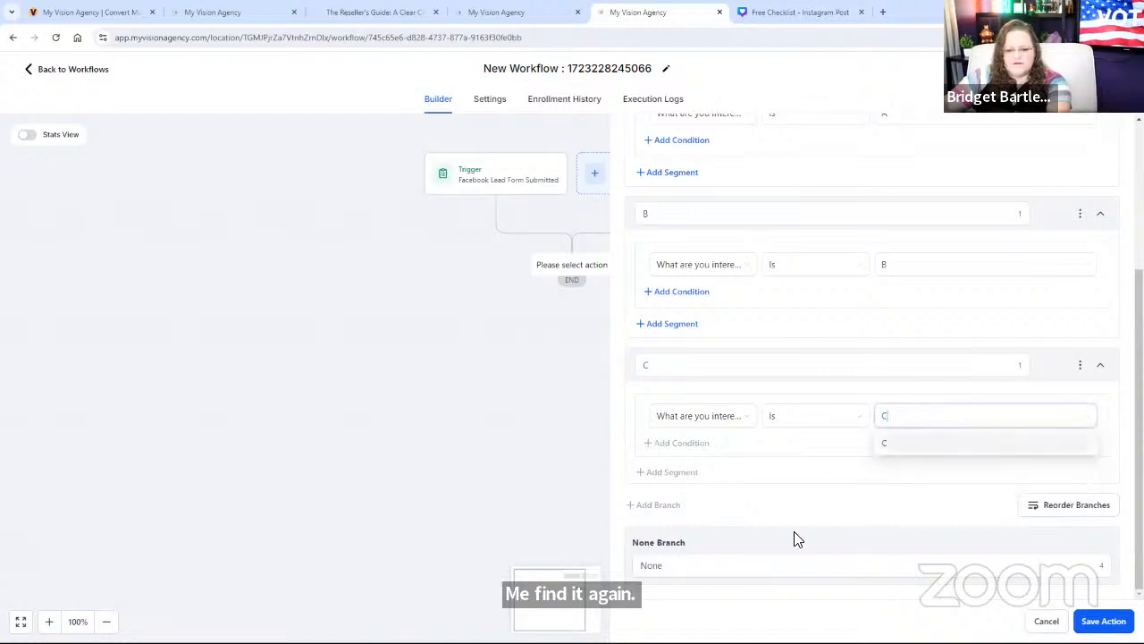
left_click(824, 489)
left_click(907, 424)
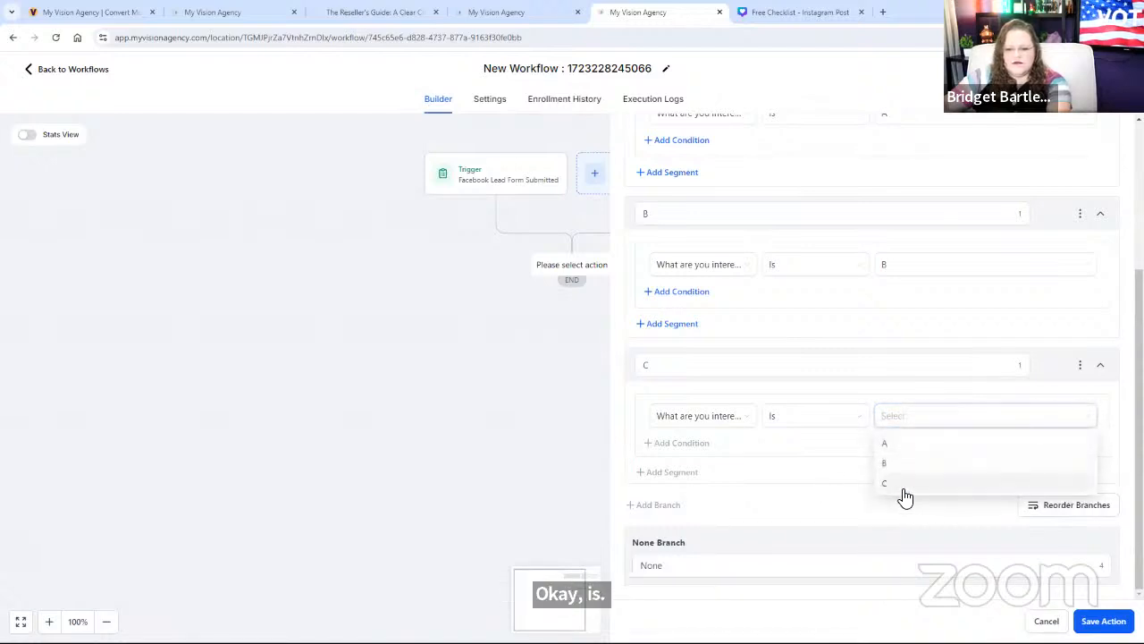
left_click(902, 488)
left_click(1101, 621)
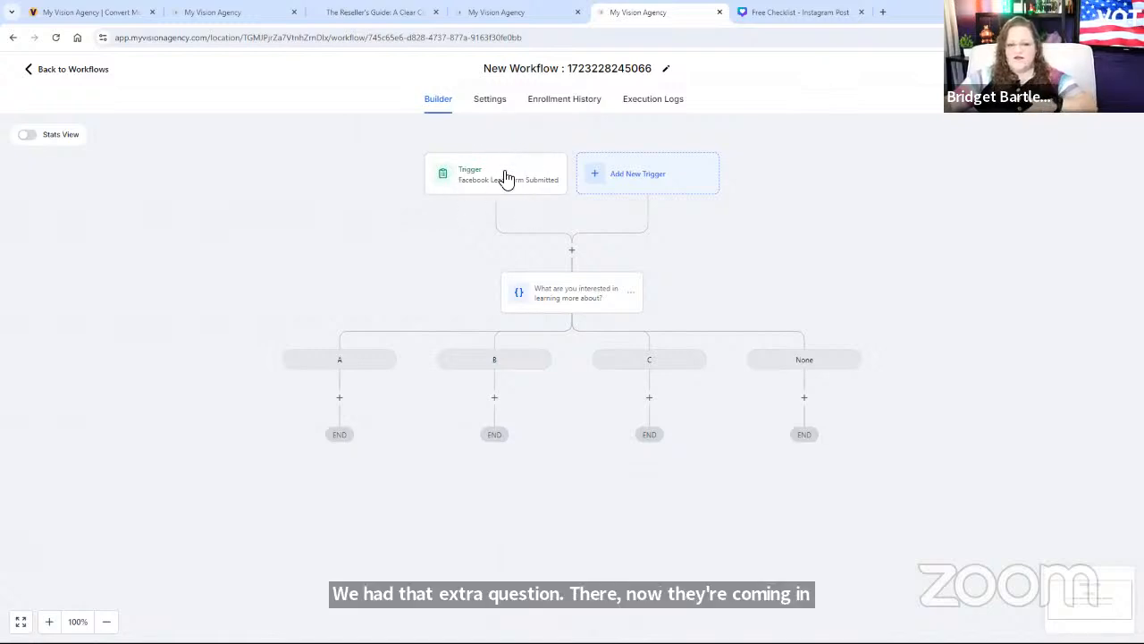
left_click(566, 304)
left_click(1038, 619)
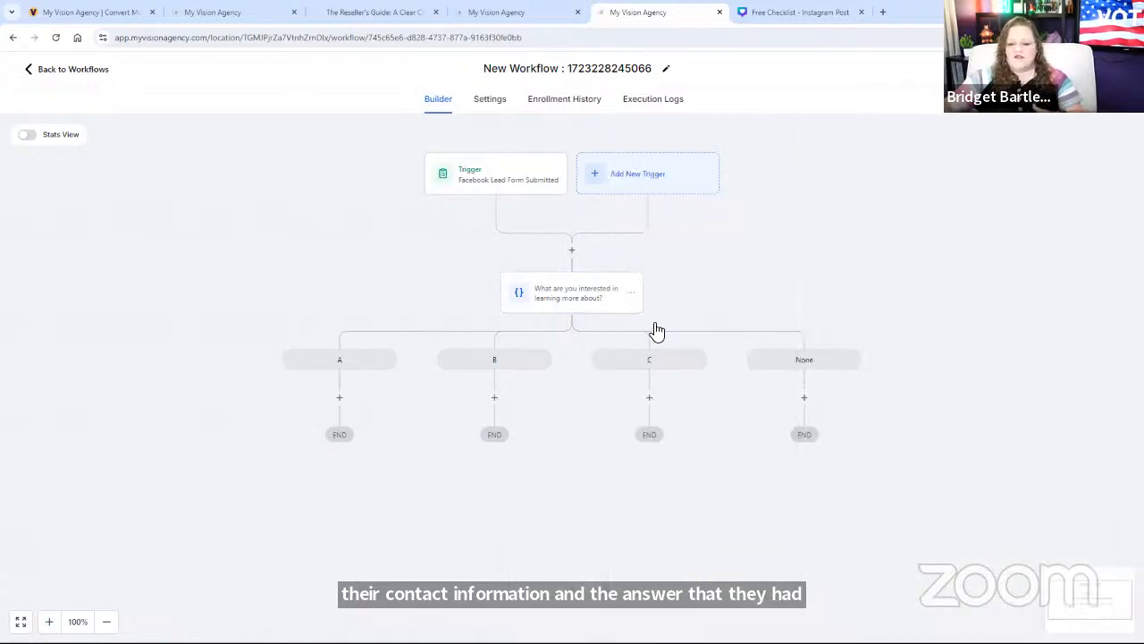
Step: Add a Send Email action under branch A and place the cursor in its Message editor
left_click(339, 396)
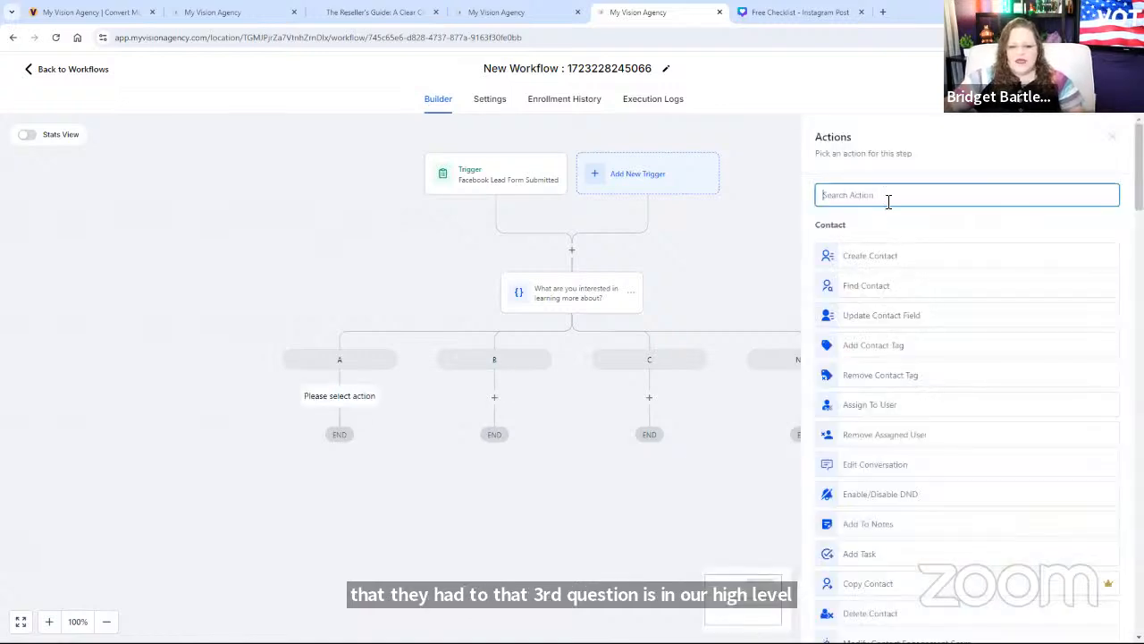
type("email")
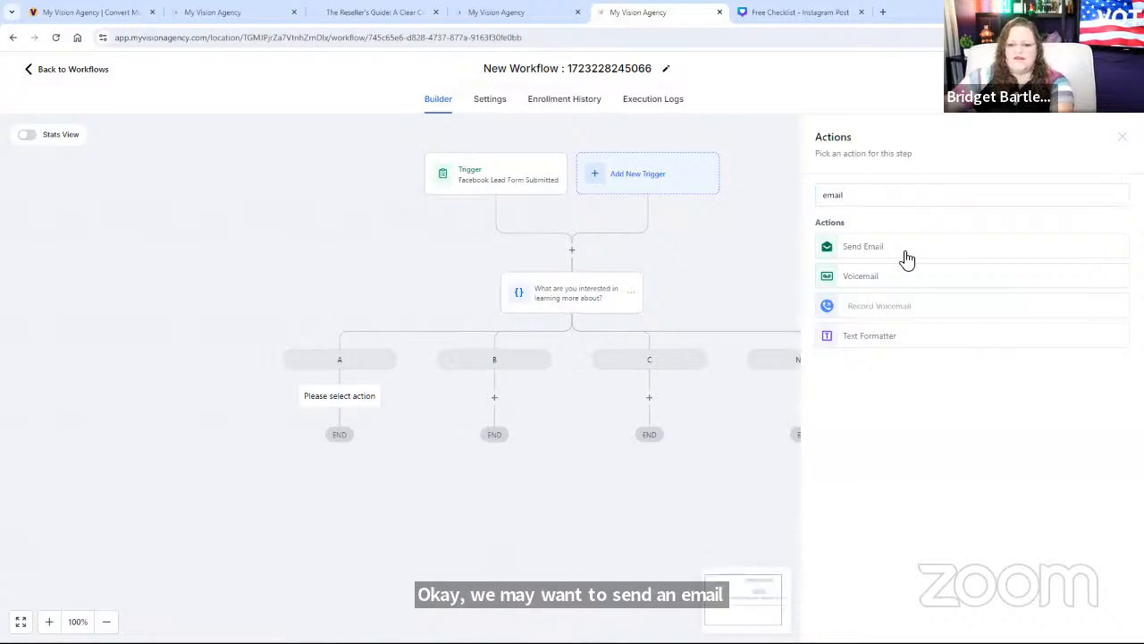
left_click(907, 254)
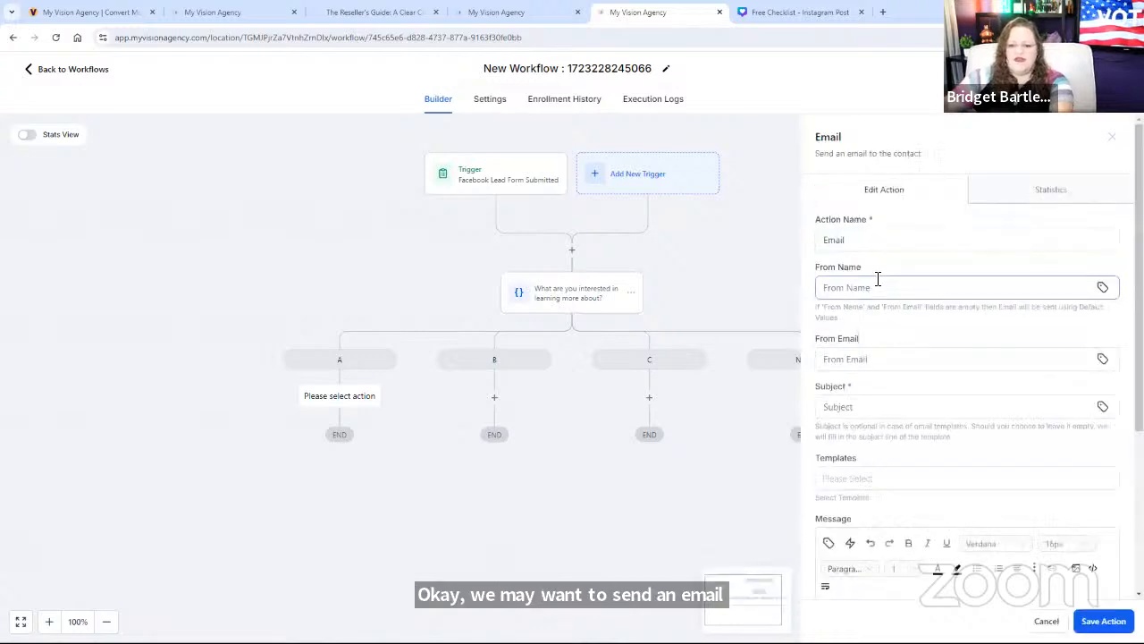
scroll(930, 442, "down", 3)
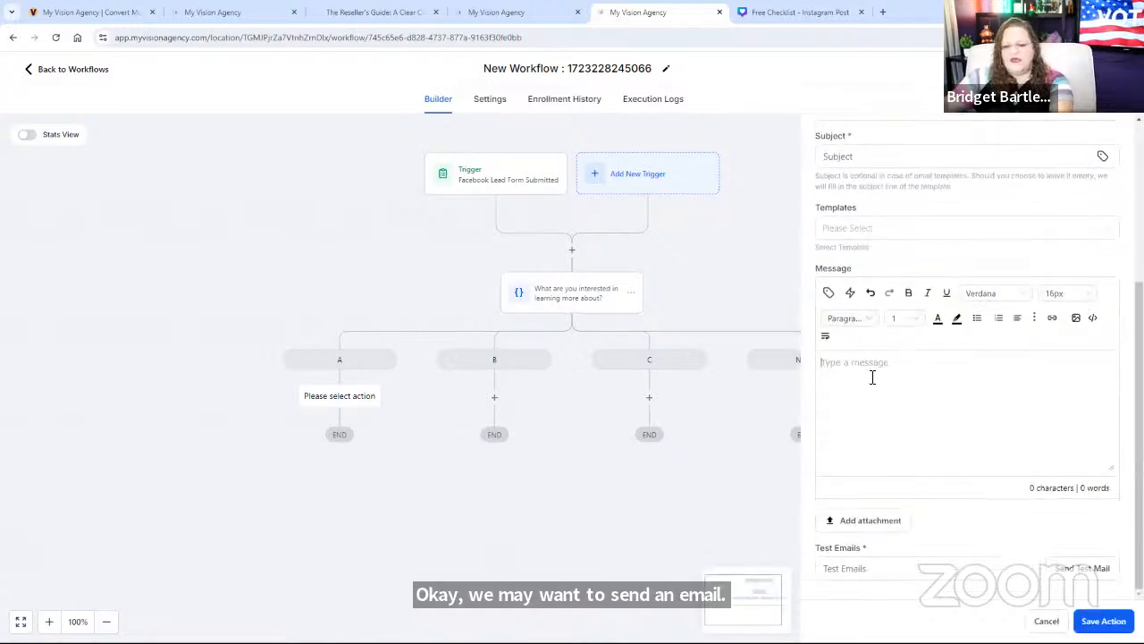
left_click(865, 414)
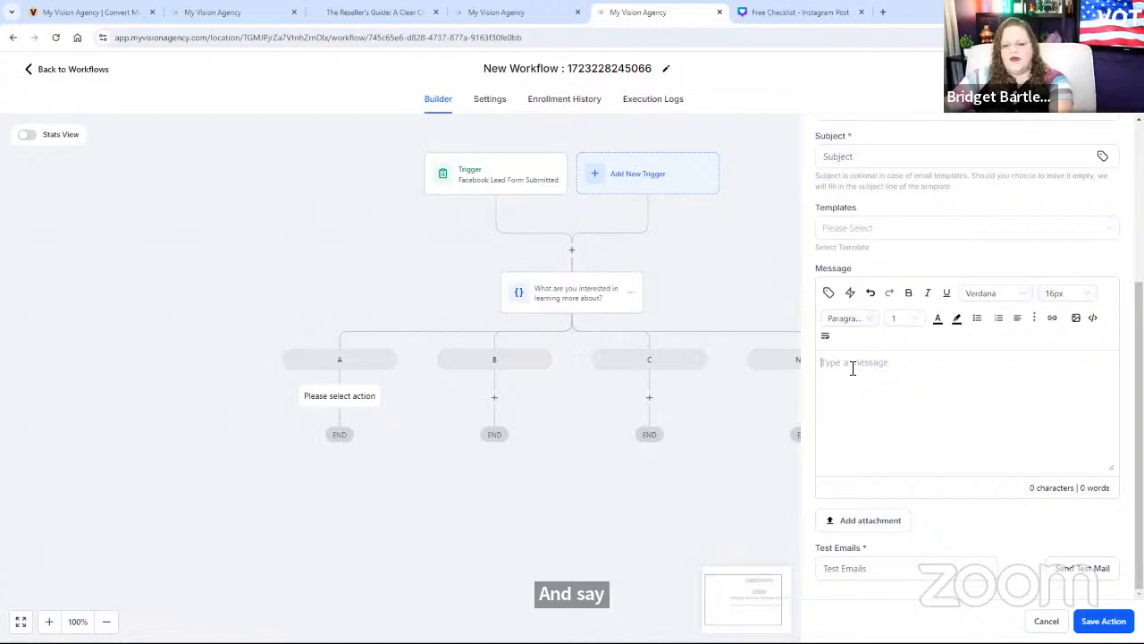
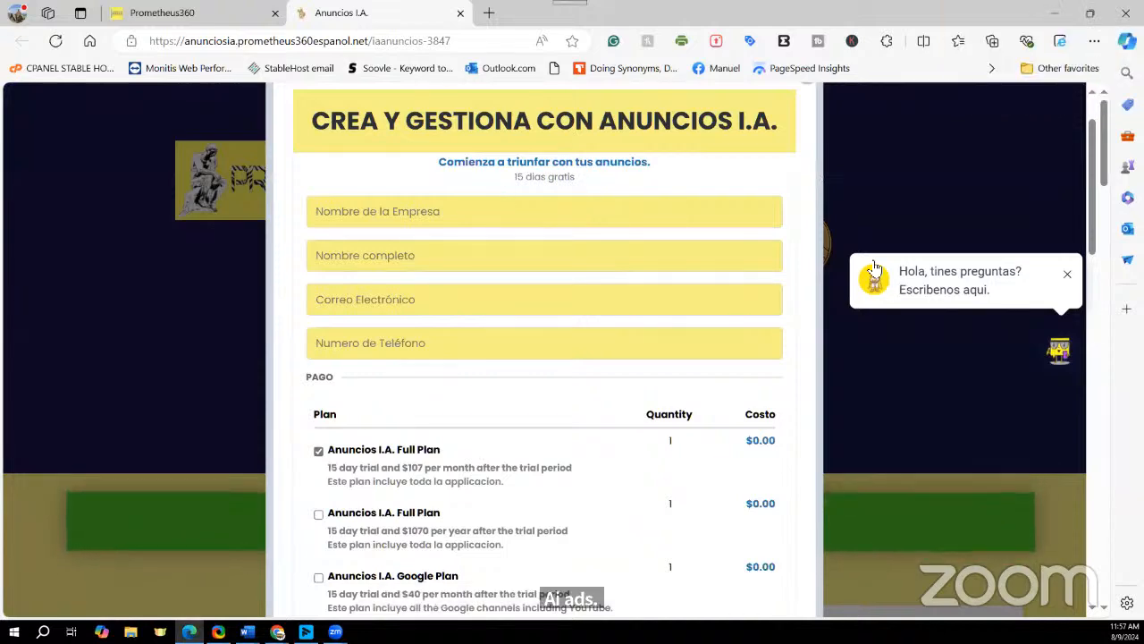
Step: Look over the plan checkboxes in the signup popup, then close it to reveal the landing page
scroll(597, 492, "down", 3)
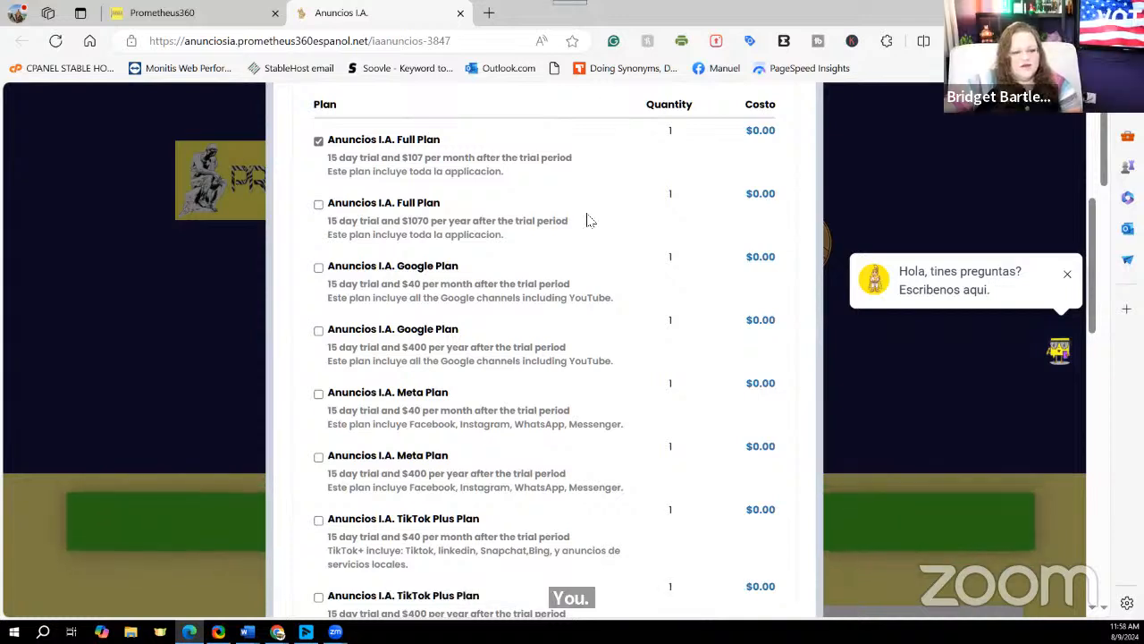
scroll(893, 205, "up", 1)
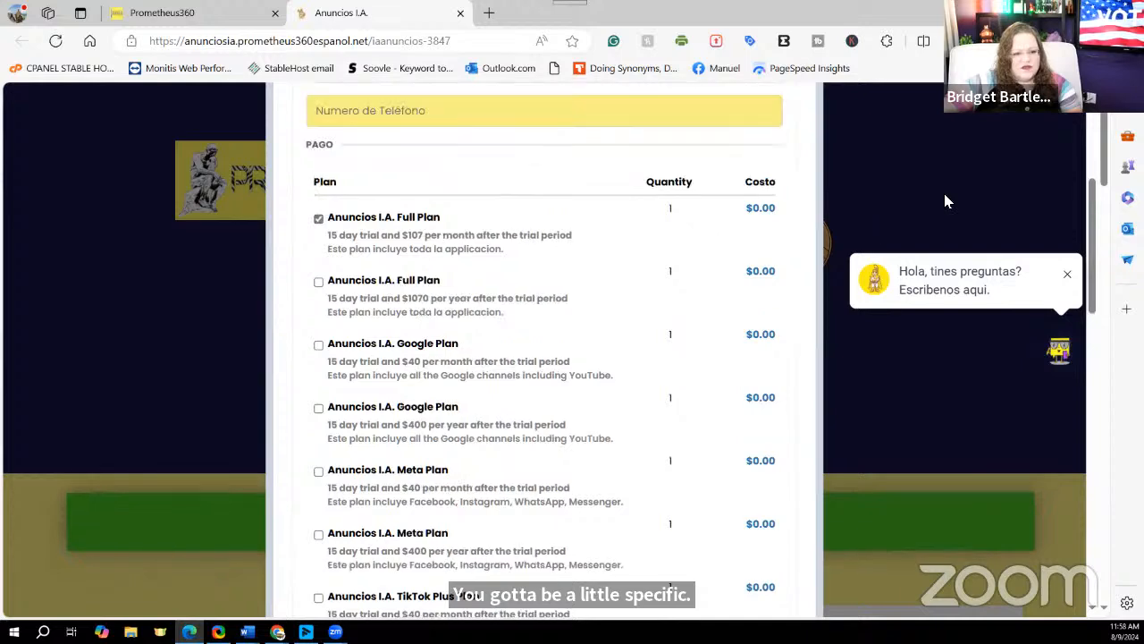
scroll(944, 193, "up", 4)
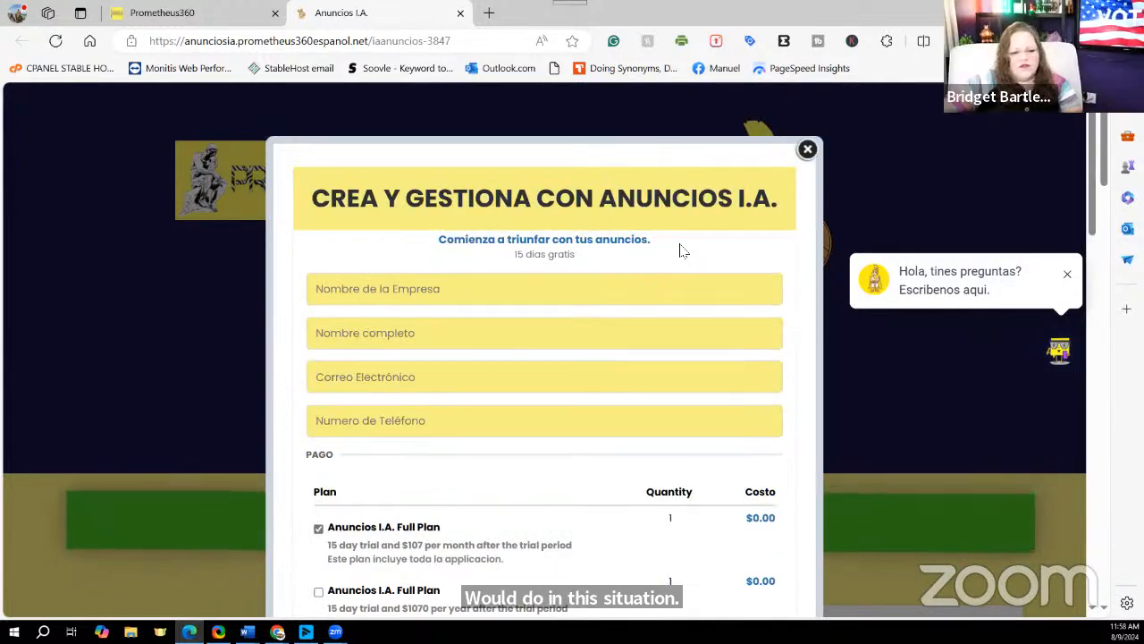
scroll(684, 247, "down", 1)
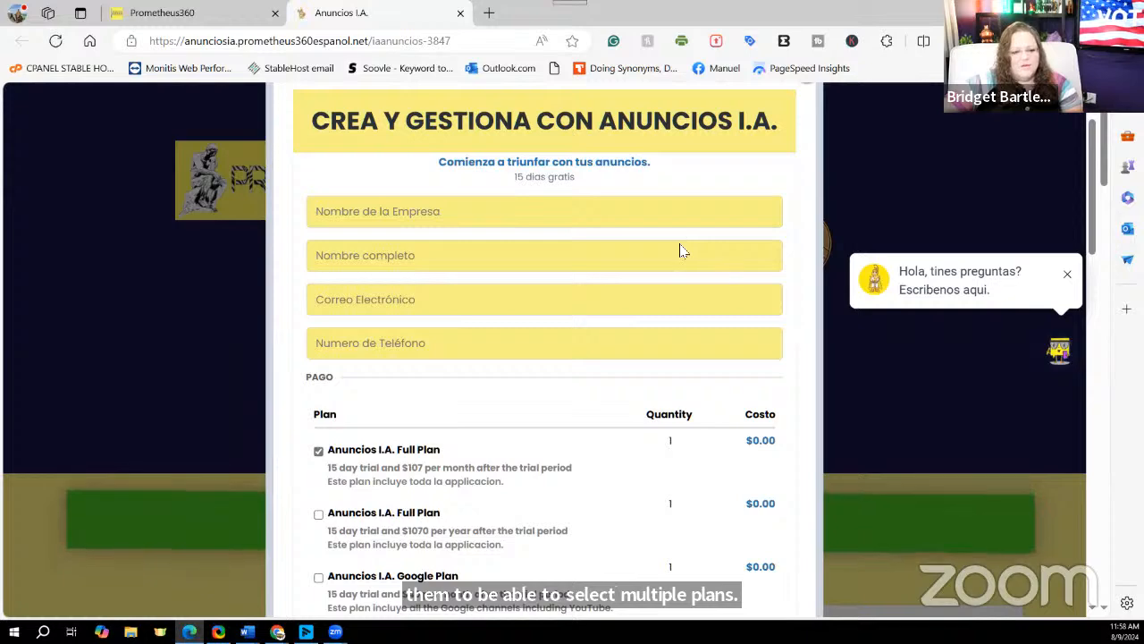
scroll(680, 251, "down", 1)
scroll(595, 439, "down", 2)
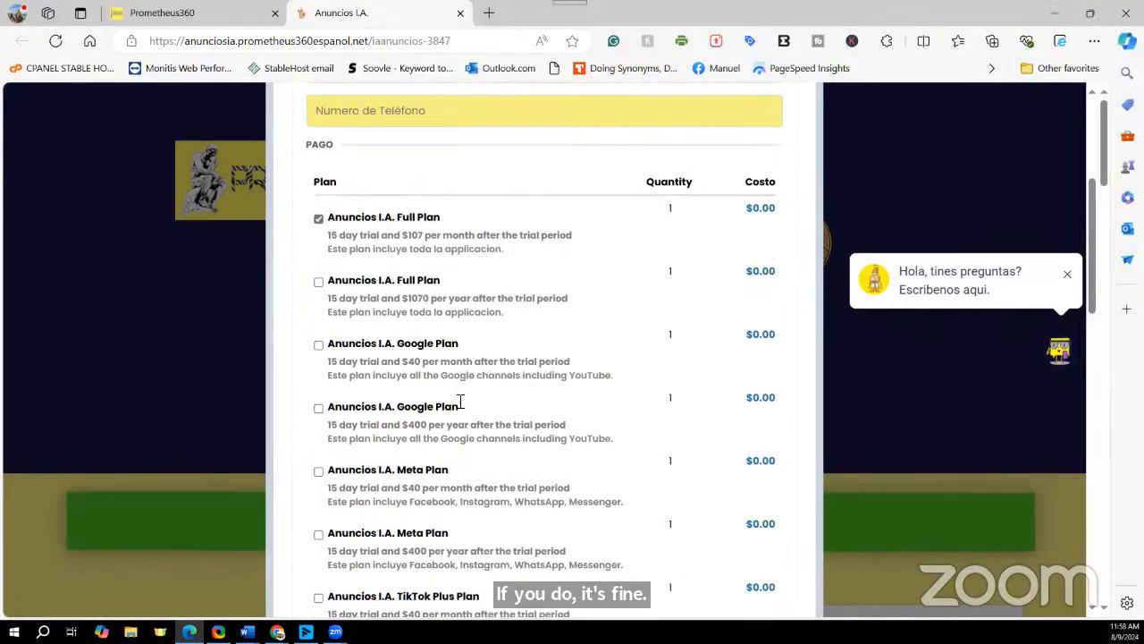
scroll(460, 402, "down", 3)
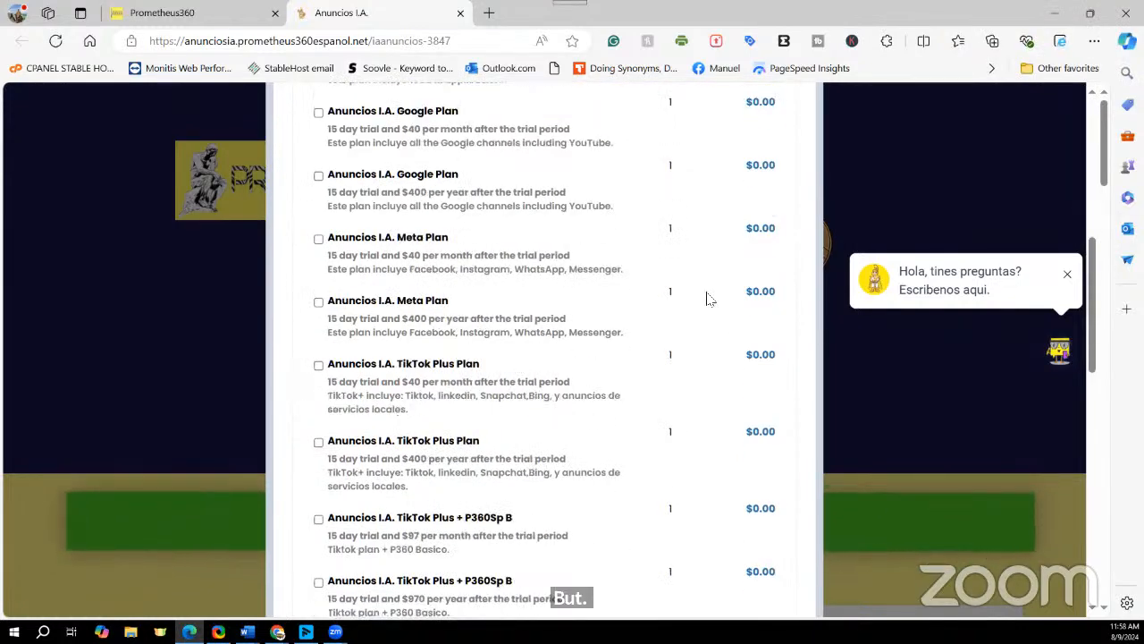
scroll(706, 299, "up", 2)
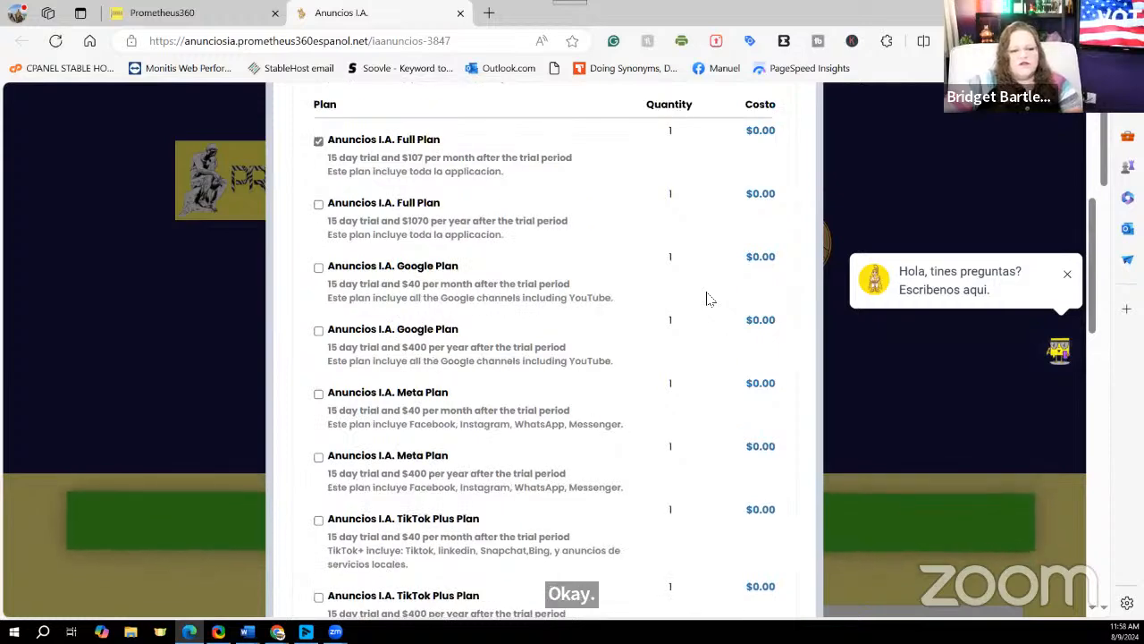
scroll(706, 299, "up", 1)
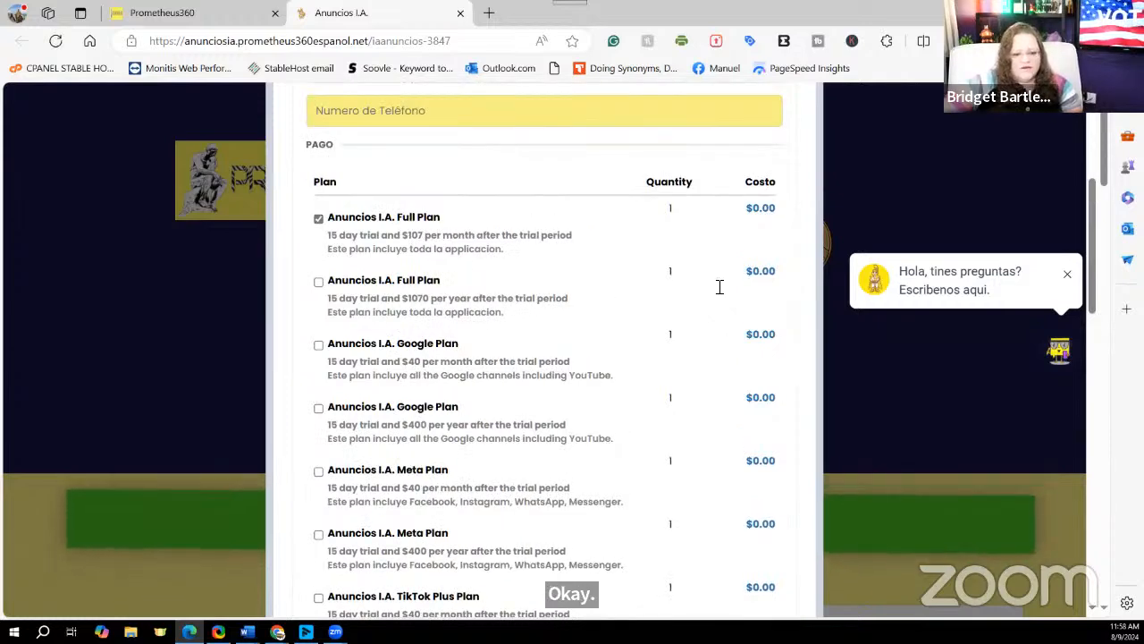
scroll(719, 286, "up", 4)
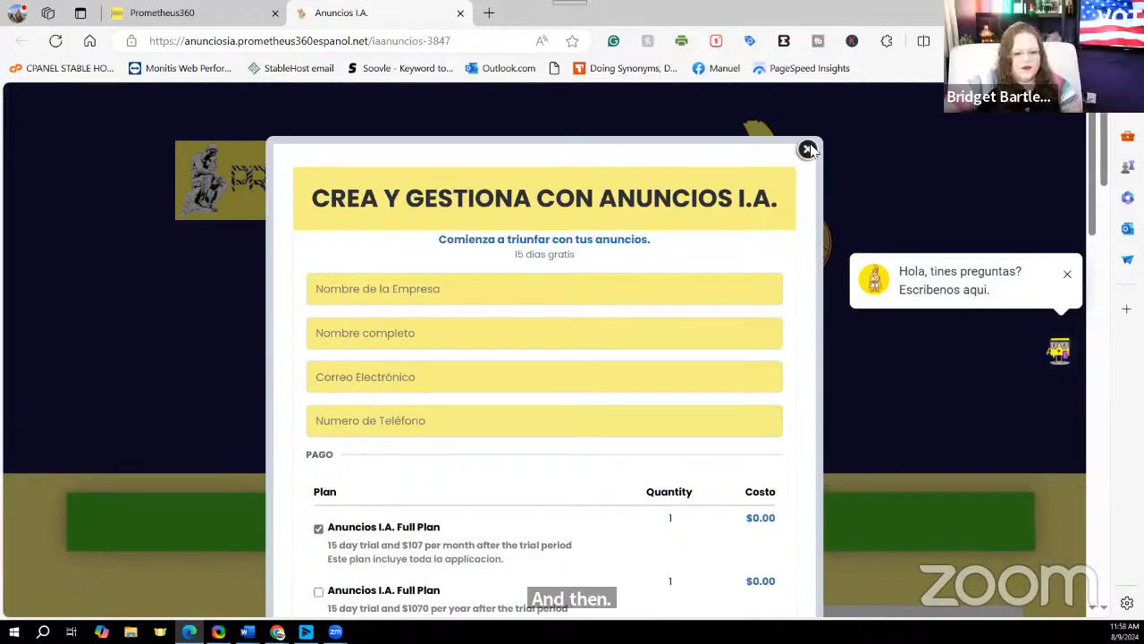
left_click(808, 149)
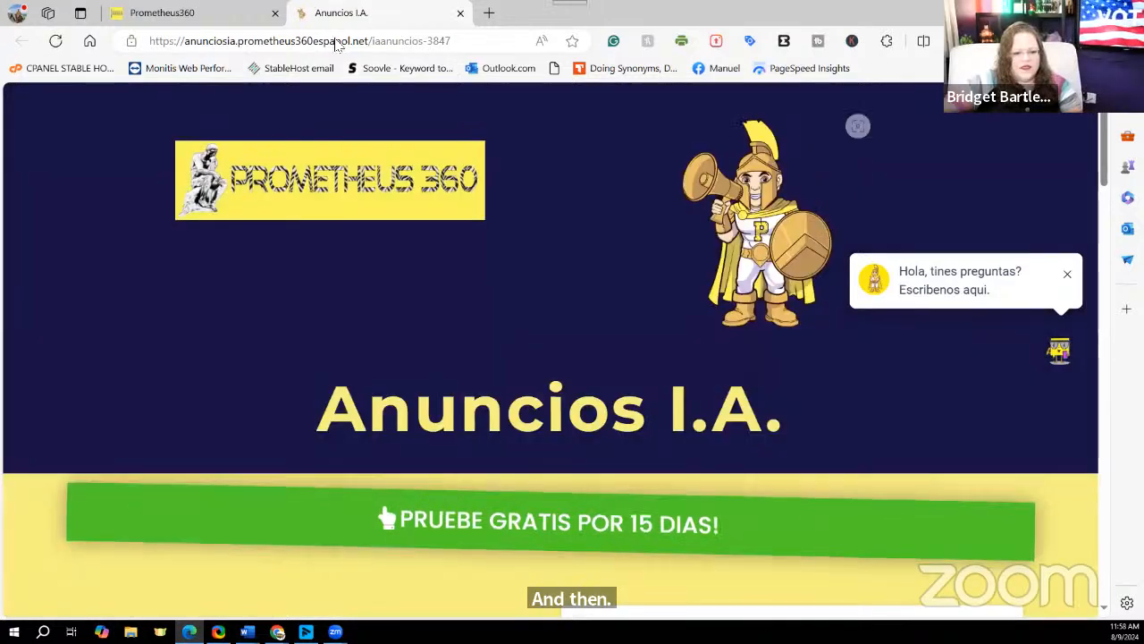
Step: Back in Prometheus360, open the Principal step's page in the builder in a new tab
left_click(183, 15)
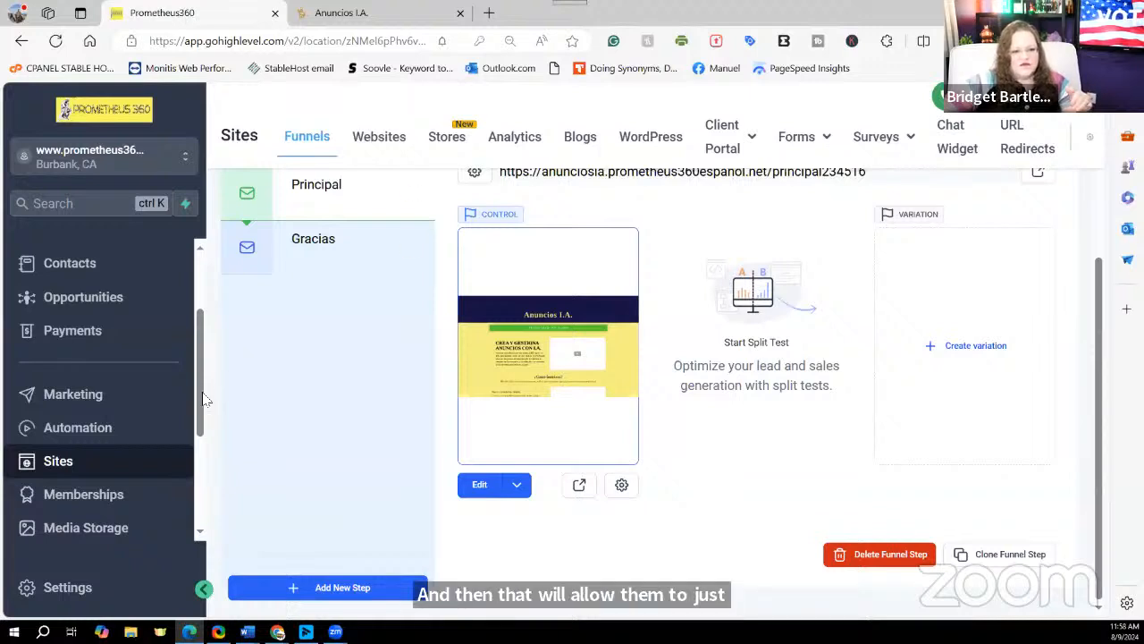
left_click_drag(202, 392, 201, 498)
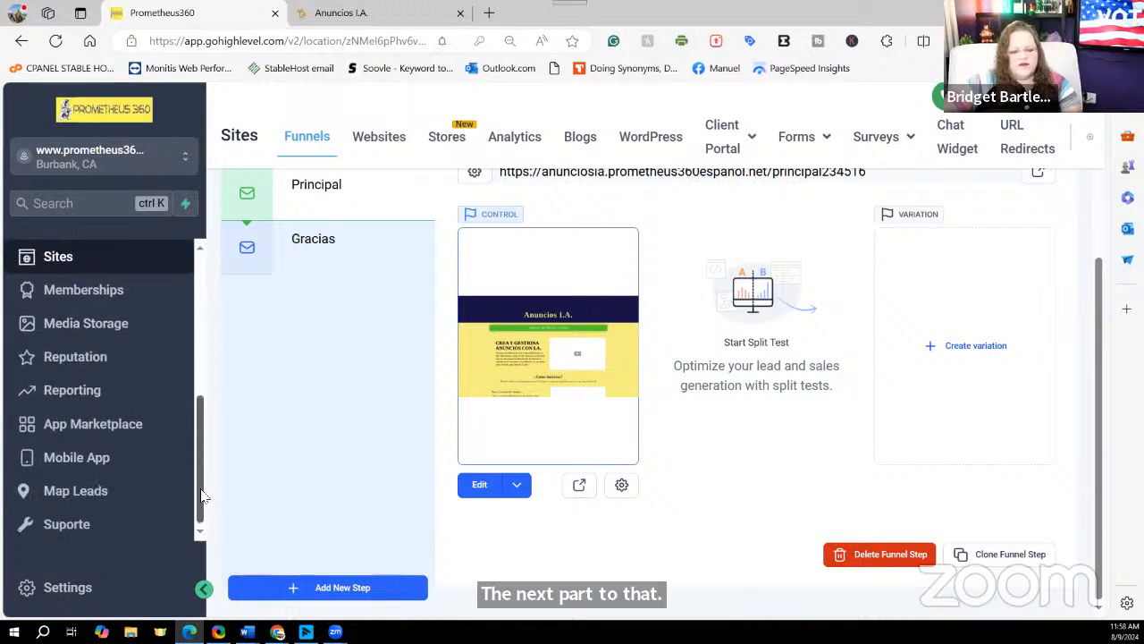
left_click(520, 490)
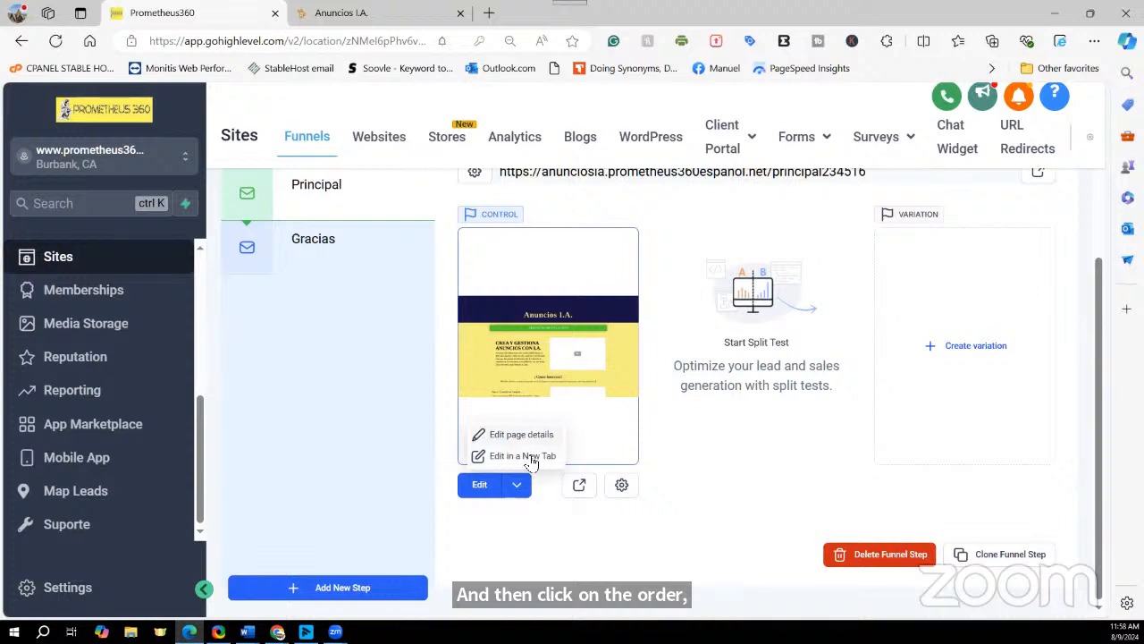
left_click(528, 456)
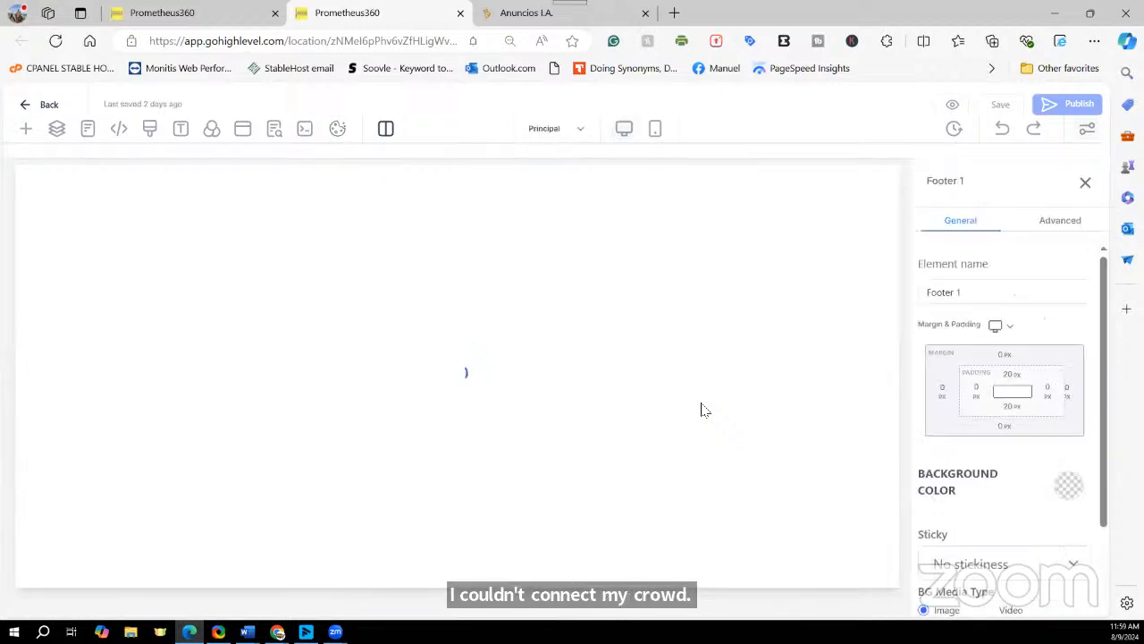
Step: Show the signup popup, select its One Step Order form, and zoom the browser to 75%
scroll(513, 511, "down", 1)
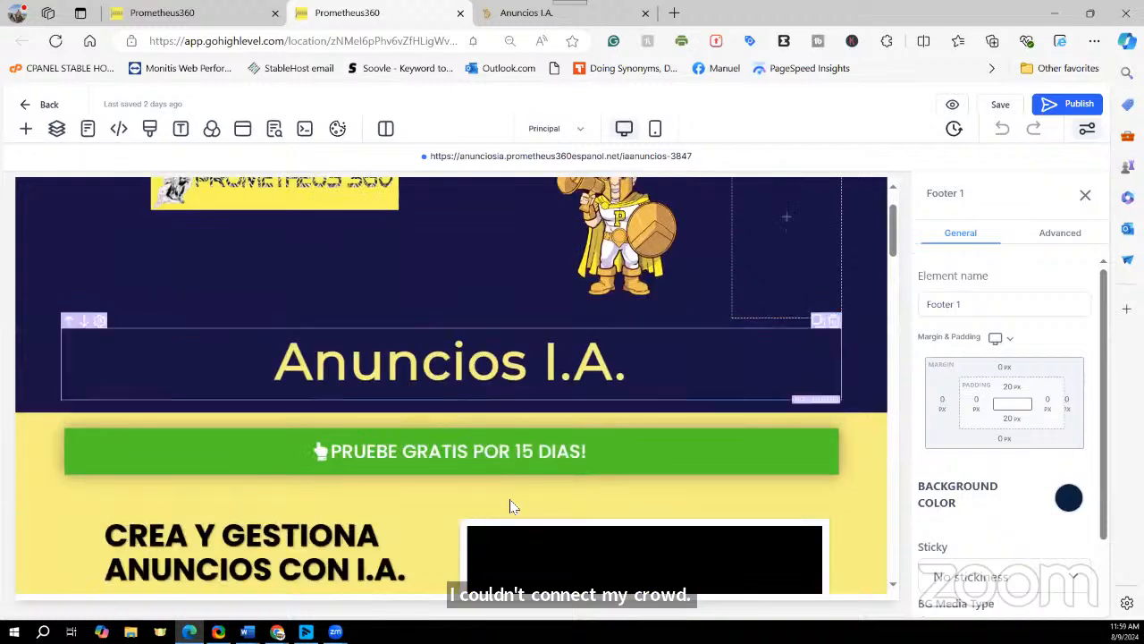
left_click(247, 136)
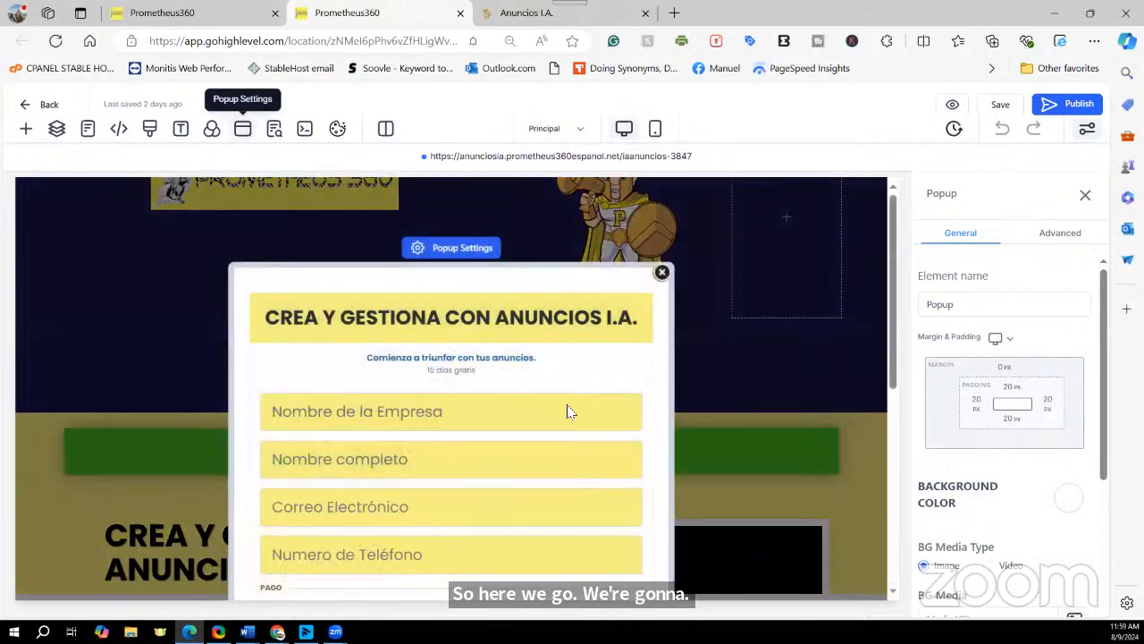
scroll(566, 411, "down", 2)
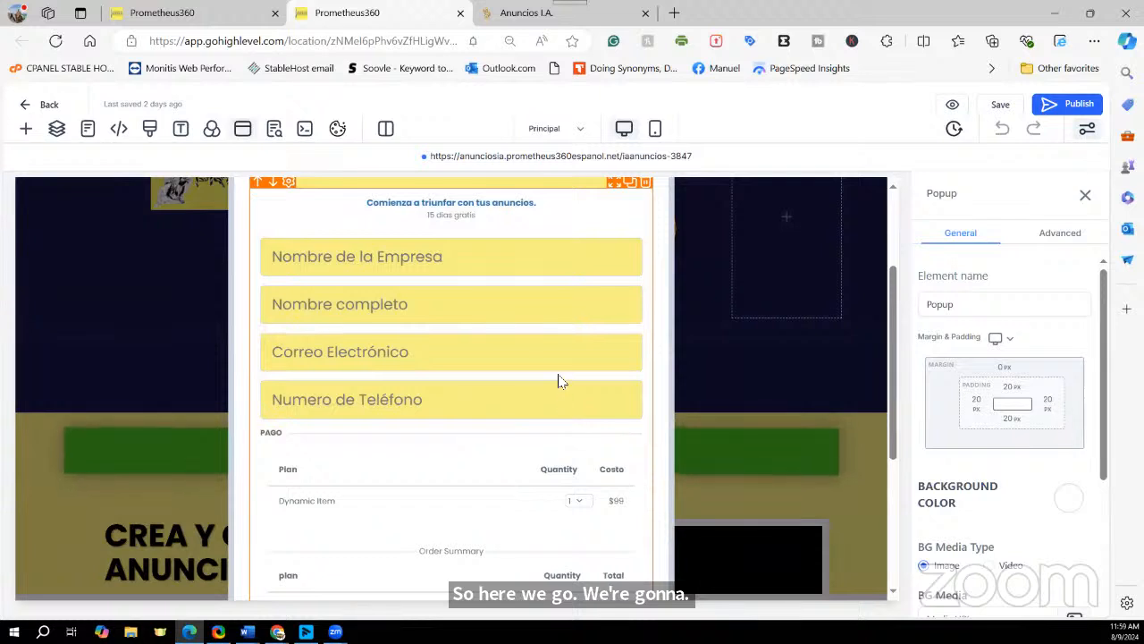
left_click(558, 381)
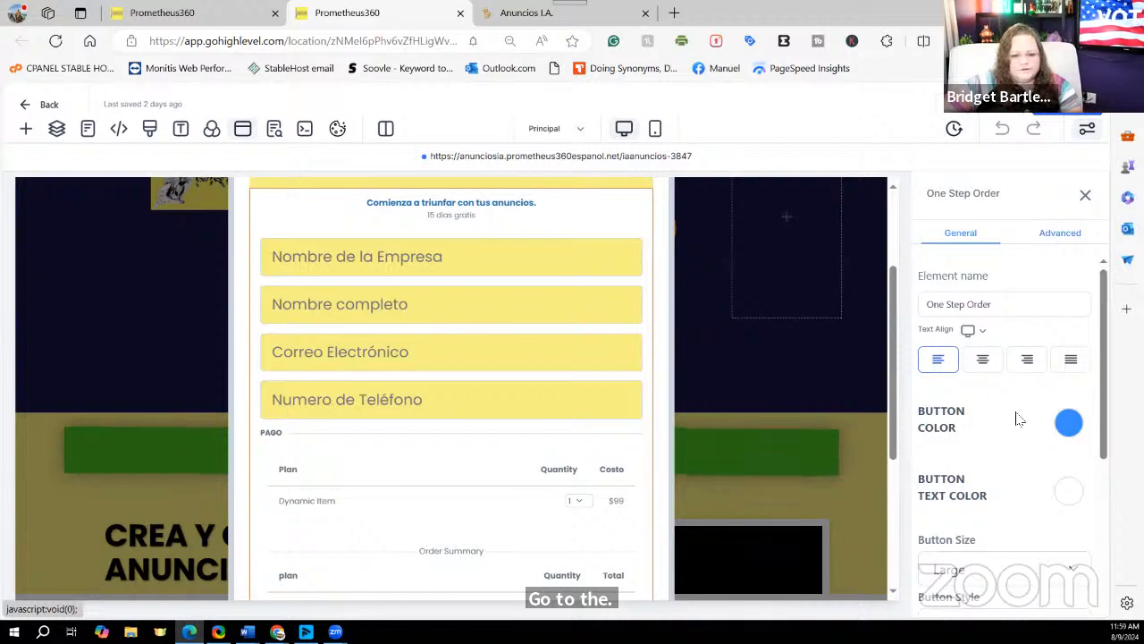
scroll(1028, 438, "down", 5)
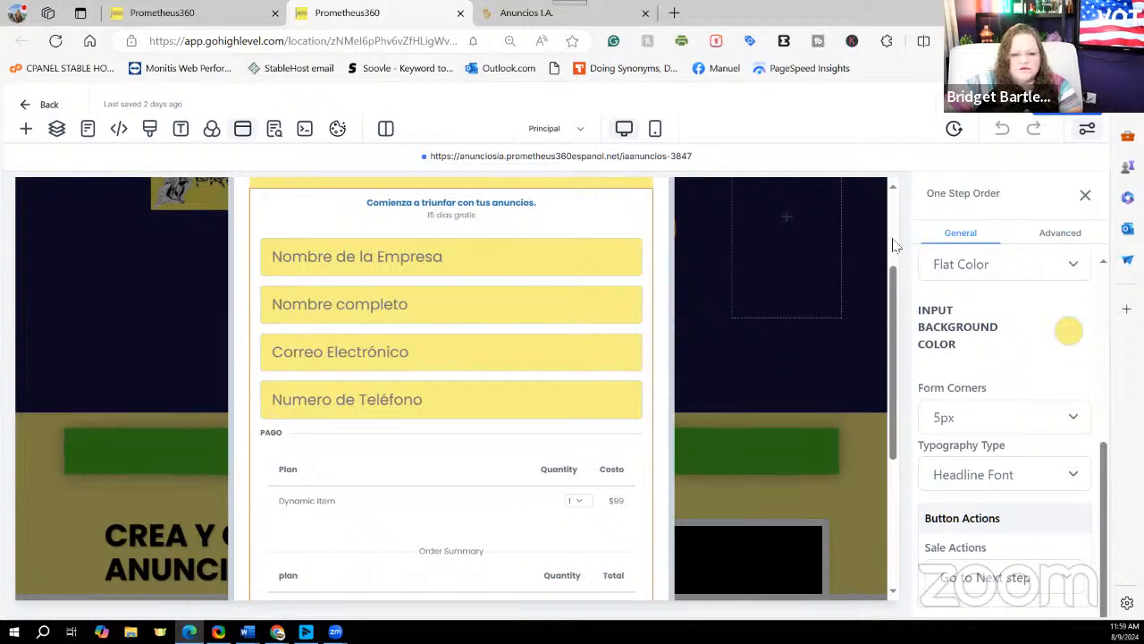
key("ctrl+minus")
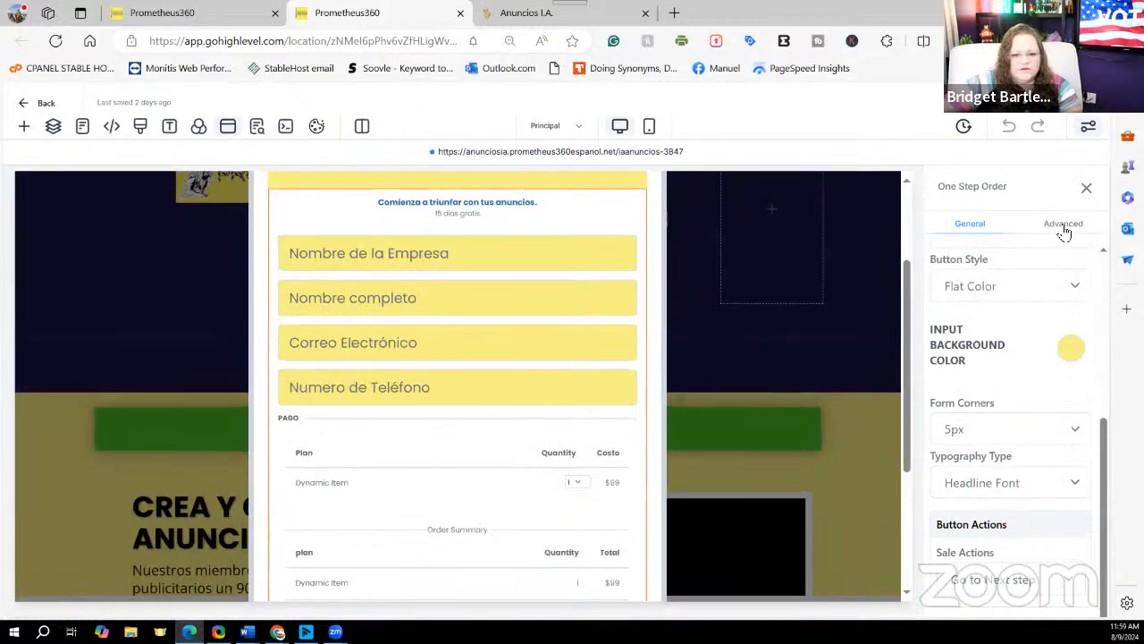
Step: Turn off Enable Cart Mode in the One Step Order's Advanced settings and publish the page
left_click(1064, 231)
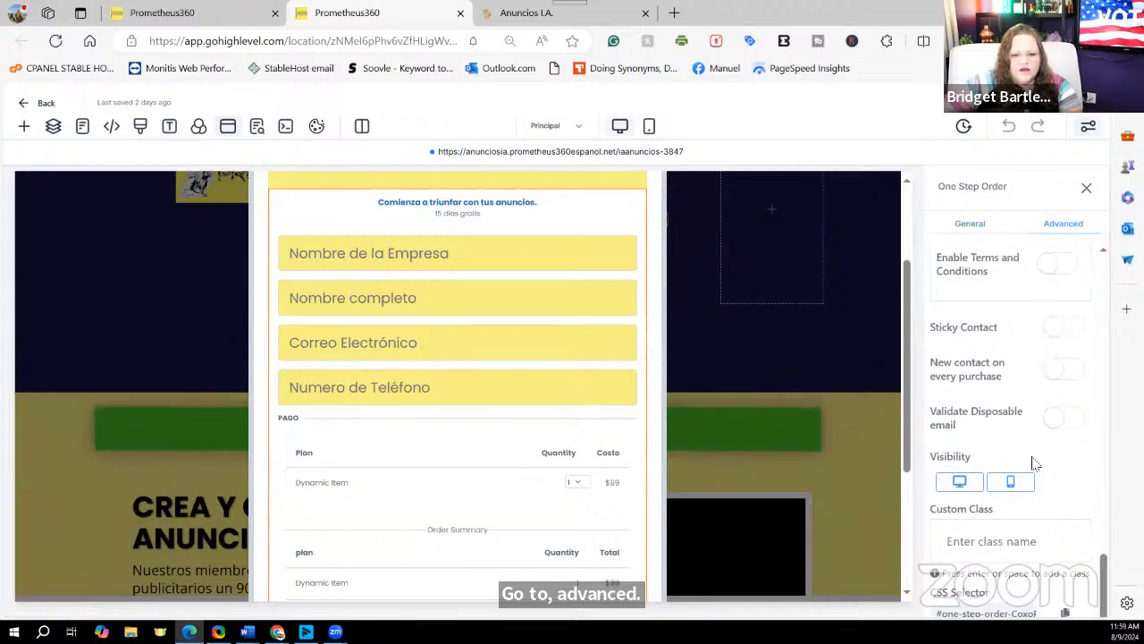
scroll(1019, 456, "up", 5)
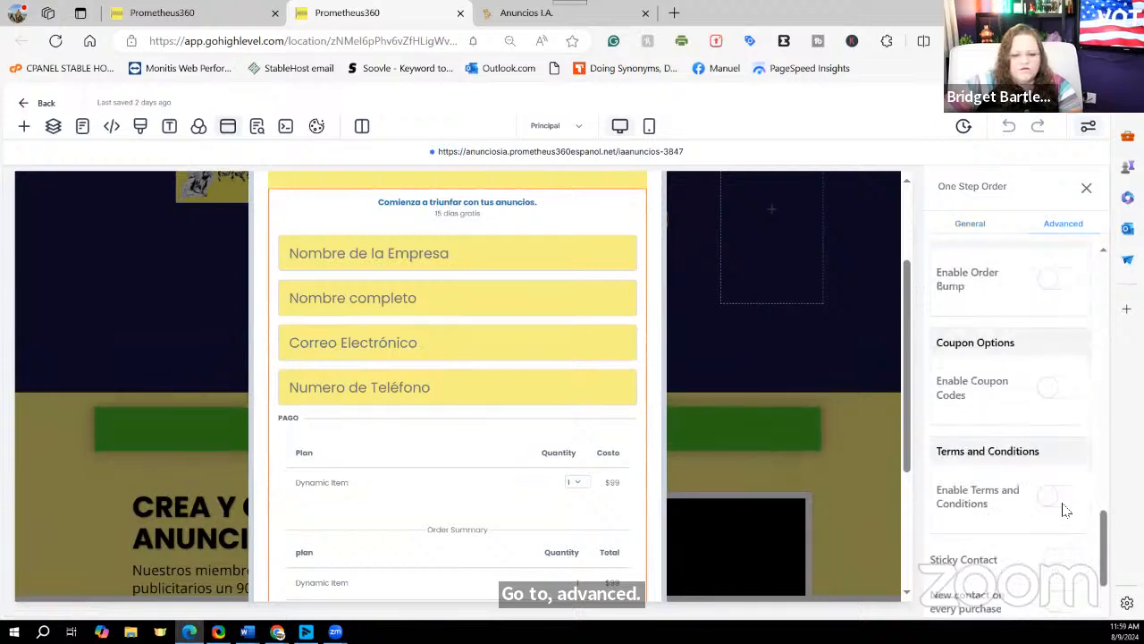
scroll(1004, 469, "up", 3)
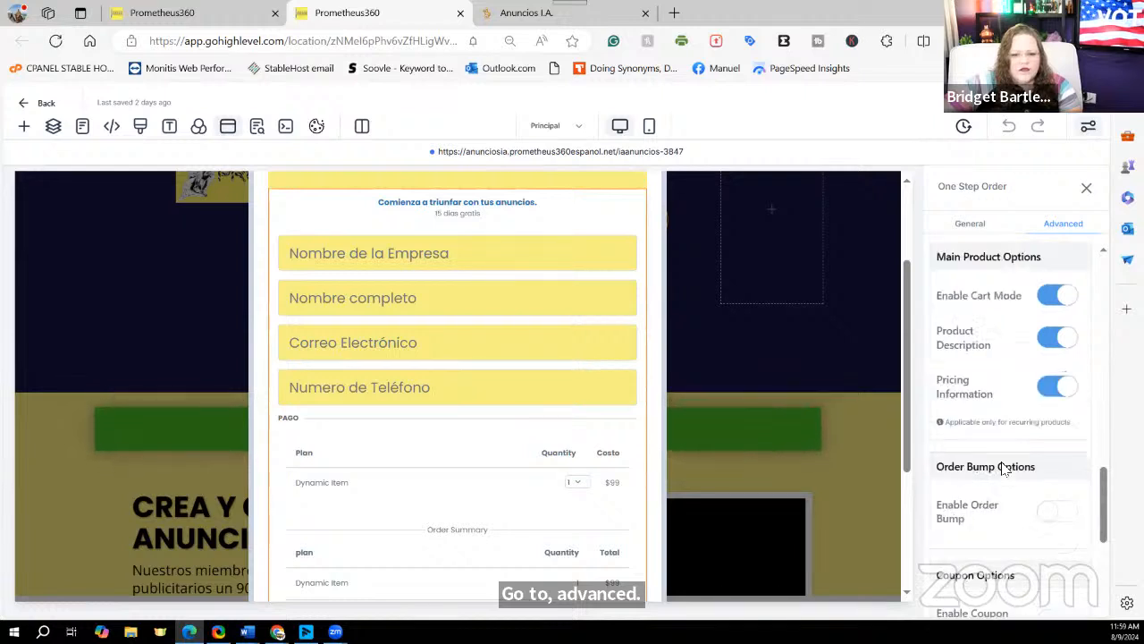
scroll(1005, 469, "up", 1)
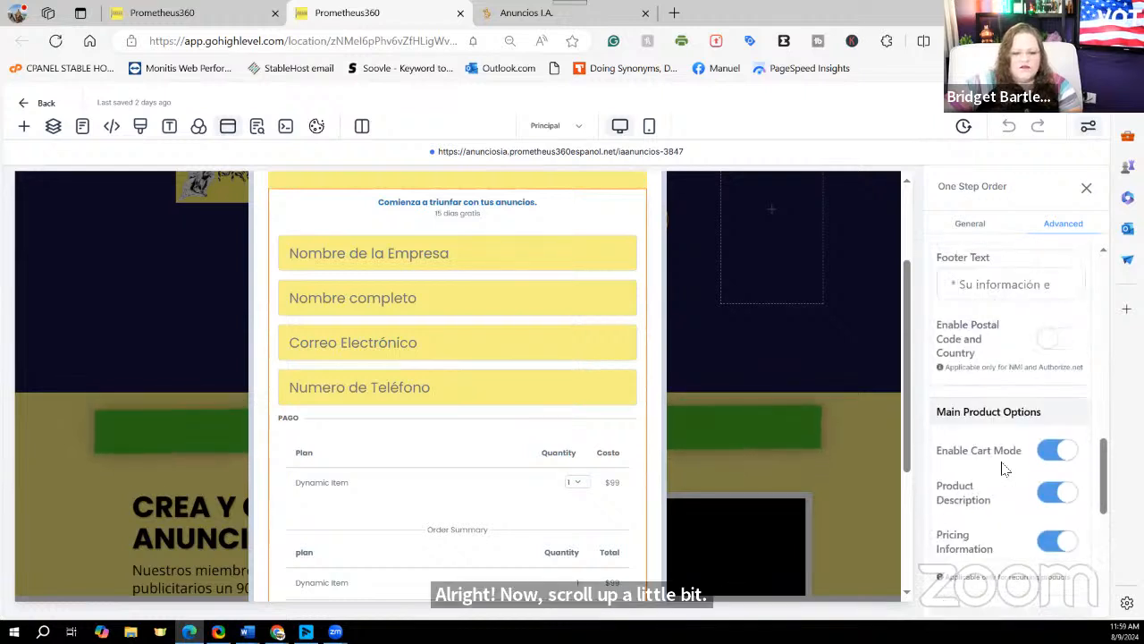
left_click(1053, 451)
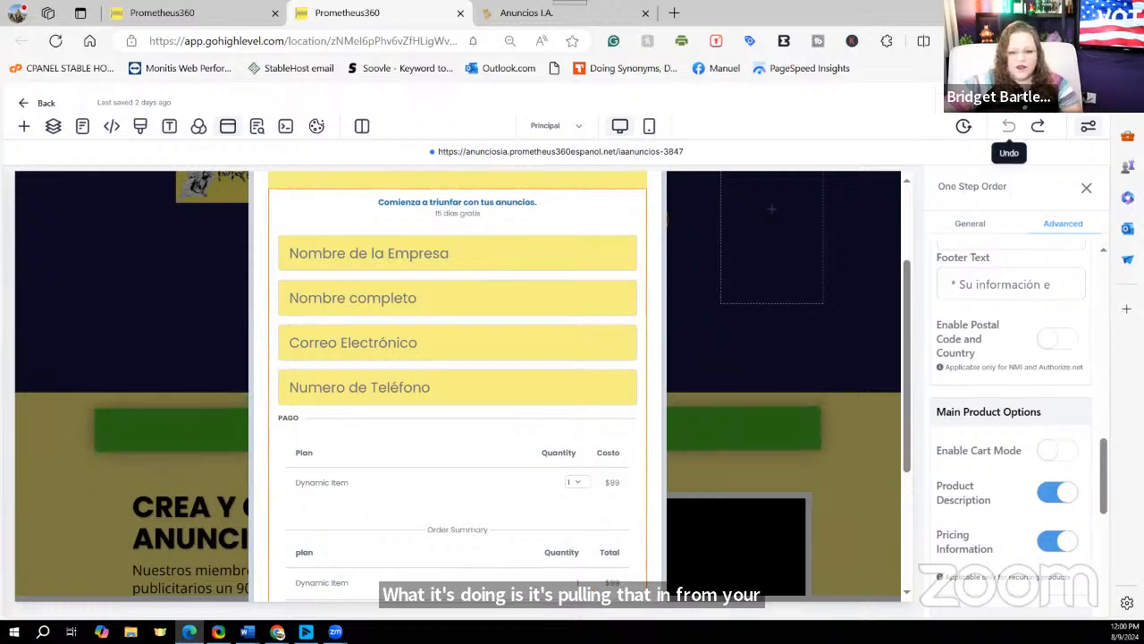
left_click(256, 126)
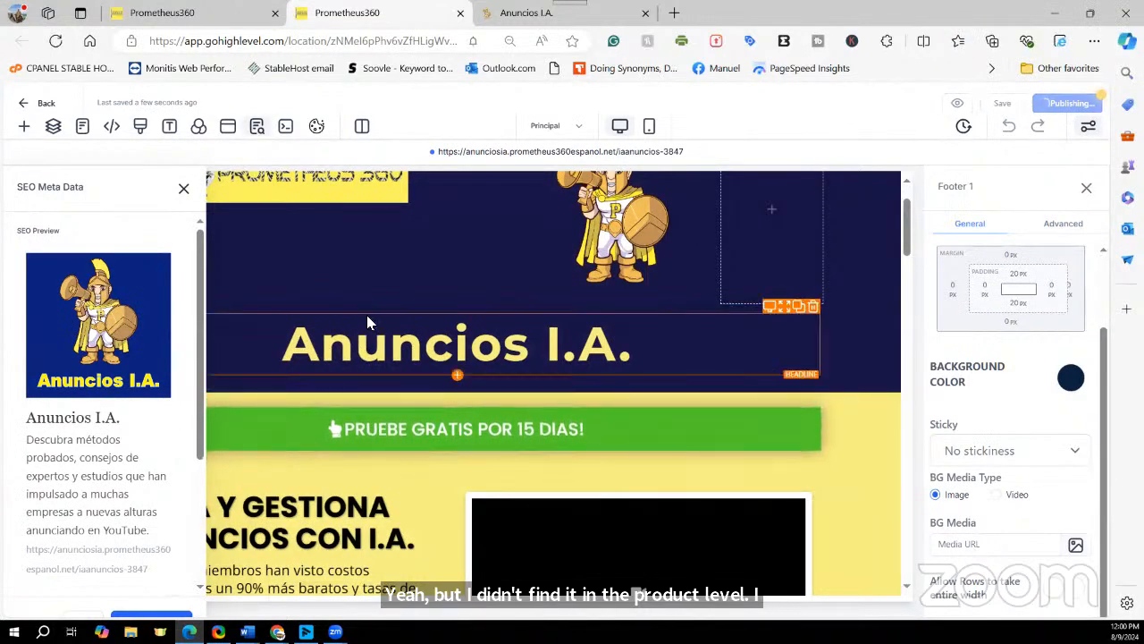
Step: Exit the page builder back to the P360 Anuncios I.A. funnel steps
scroll(366, 321, "up", 1)
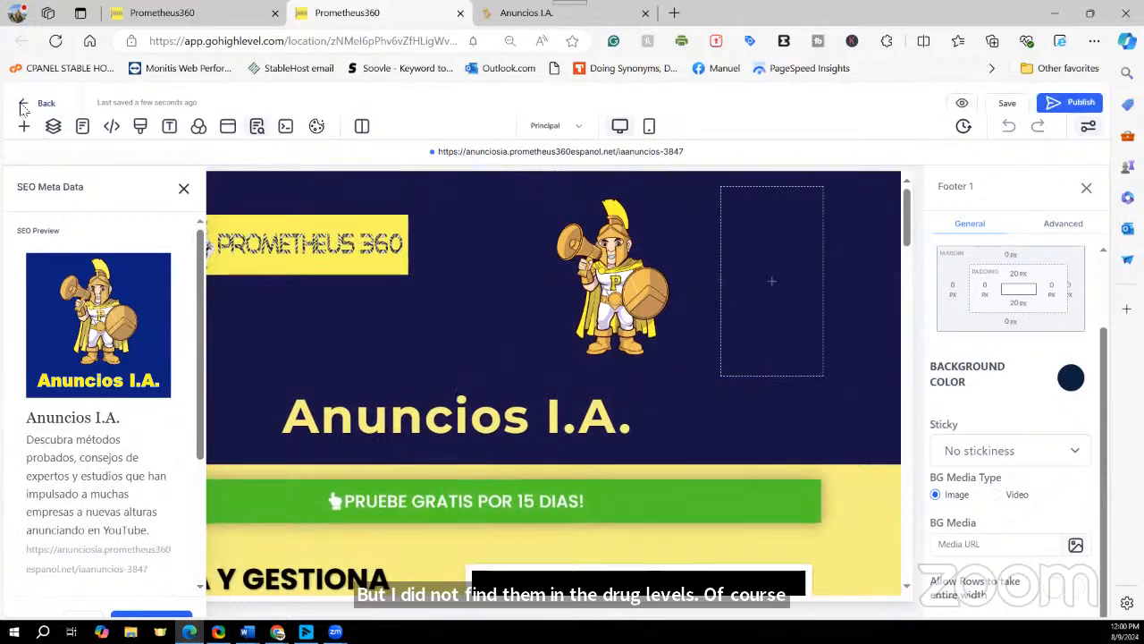
left_click(25, 107)
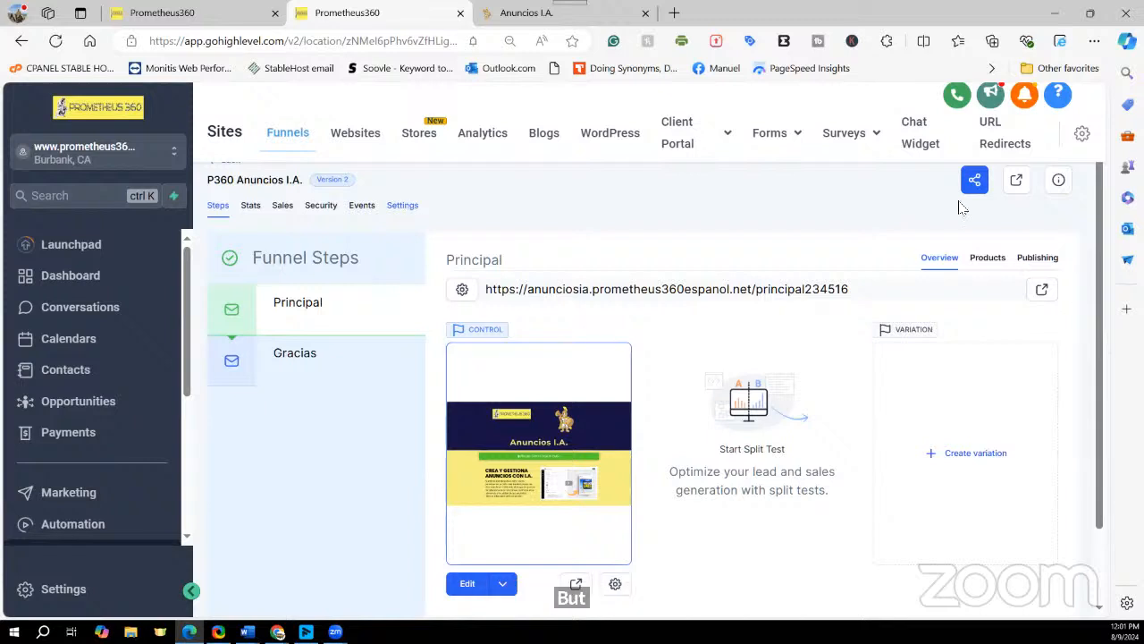
Step: Check the Principal step's attached plan products and prices, then go to Payments Invoices
left_click(994, 263)
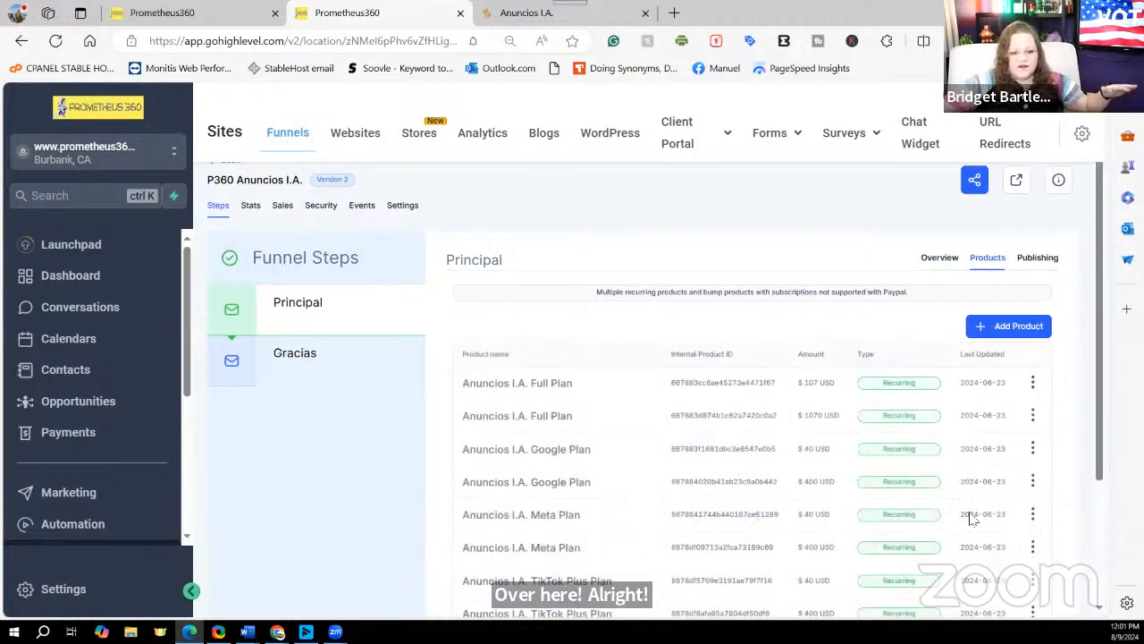
scroll(955, 529, "down", 1)
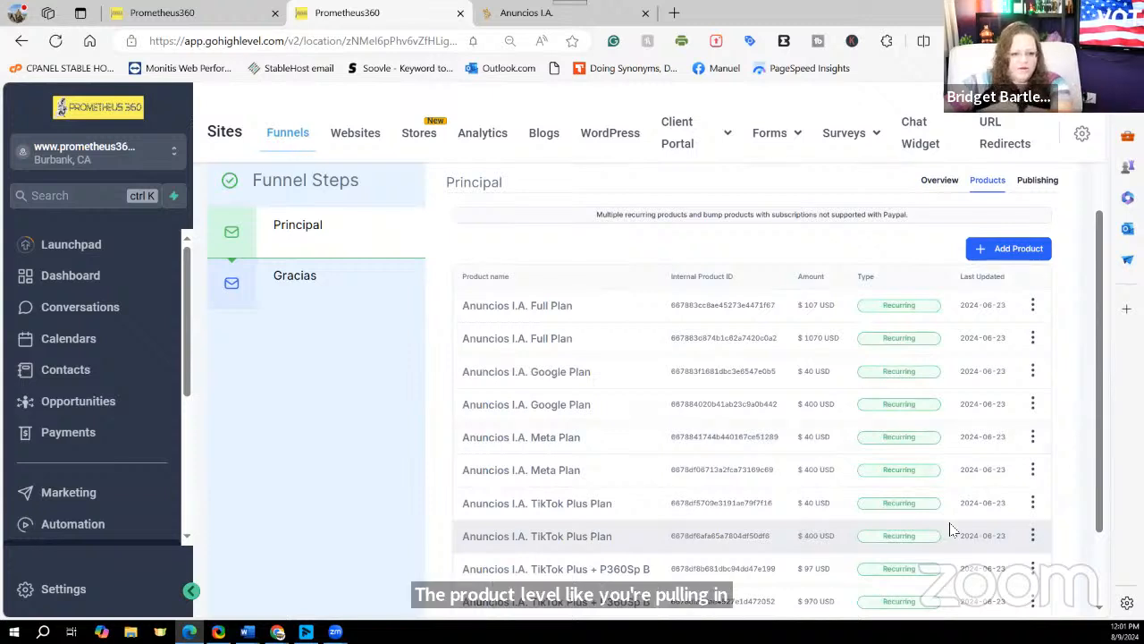
left_click(75, 436)
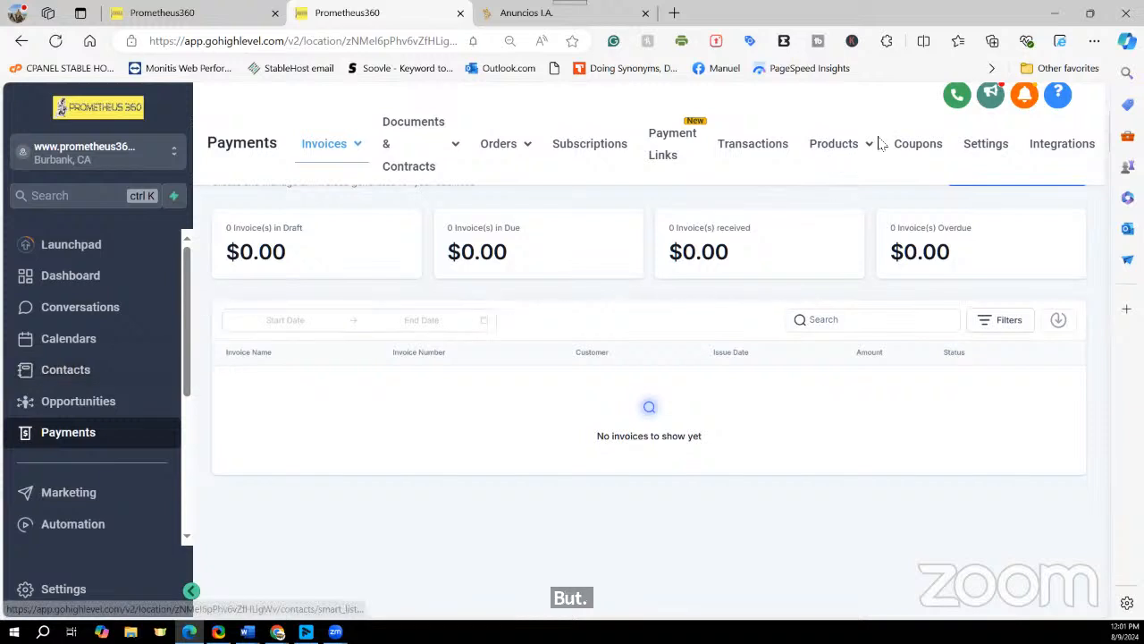
Step: Browse Payments > Products and open the Anuncios I.A. Meta Plan product
mouse_move(871, 146)
left_click(824, 184)
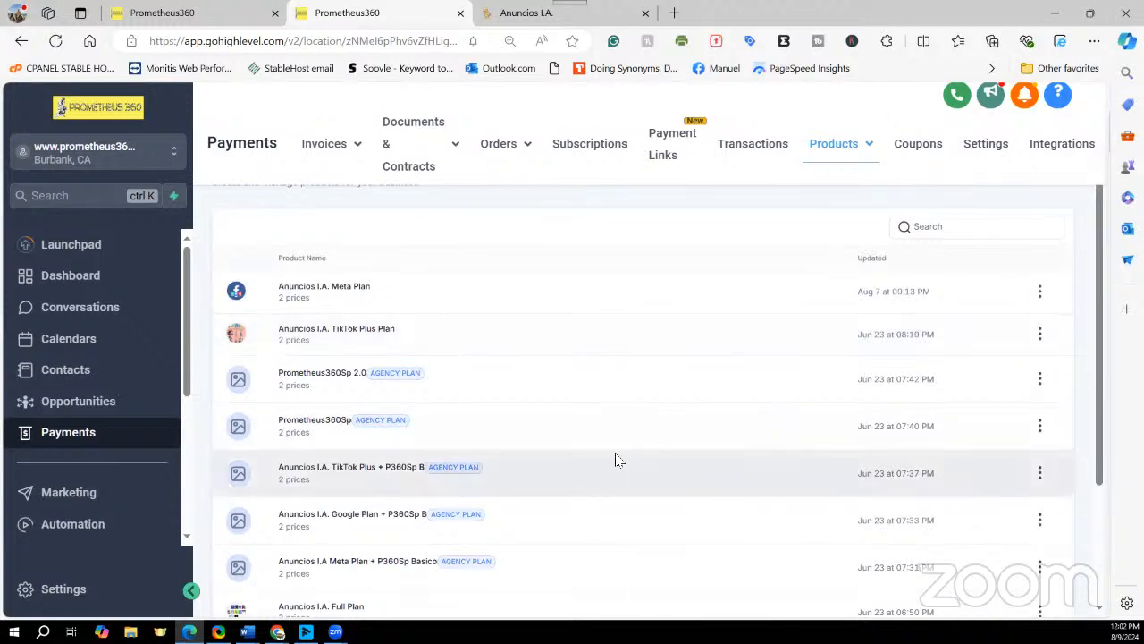
scroll(616, 460, "down", 1)
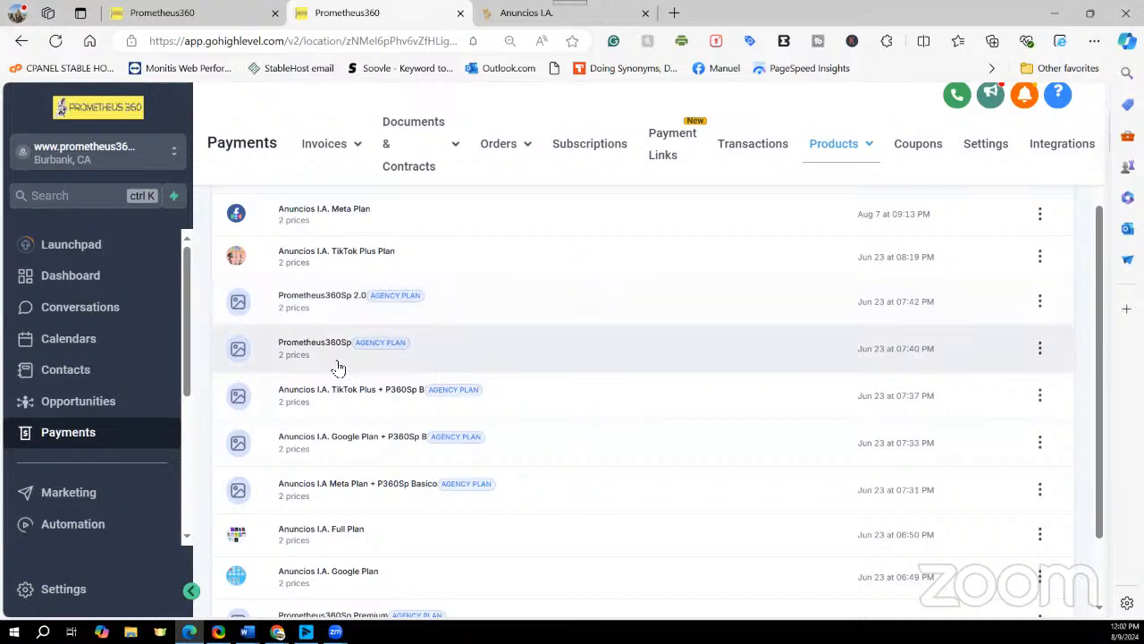
scroll(337, 362, "down", 1)
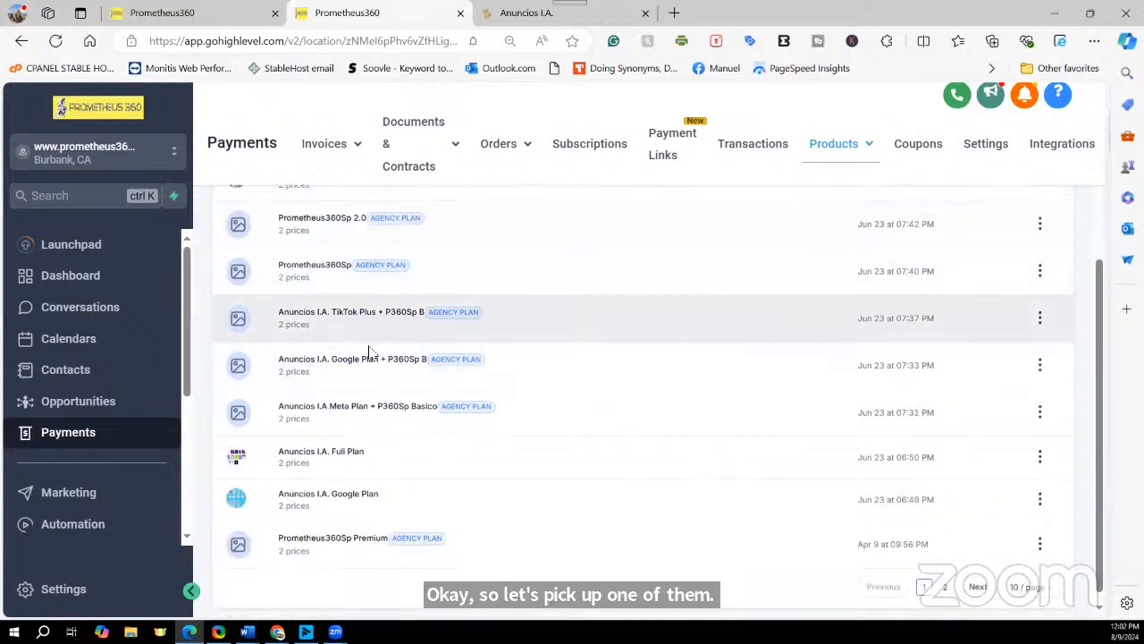
scroll(372, 354, "up", 2)
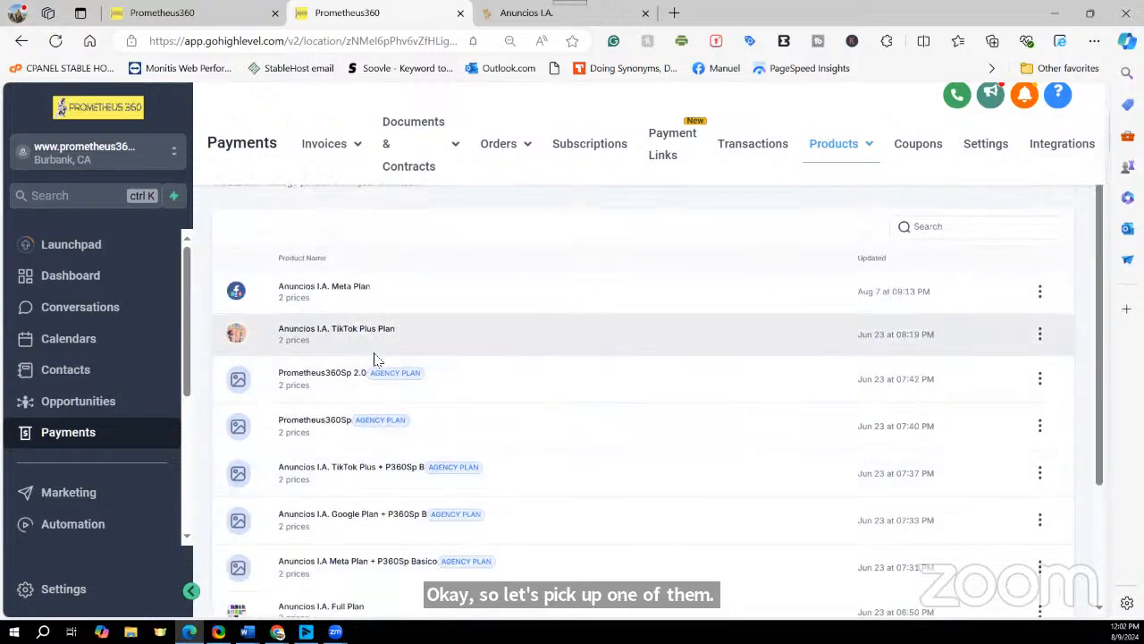
left_click(303, 291)
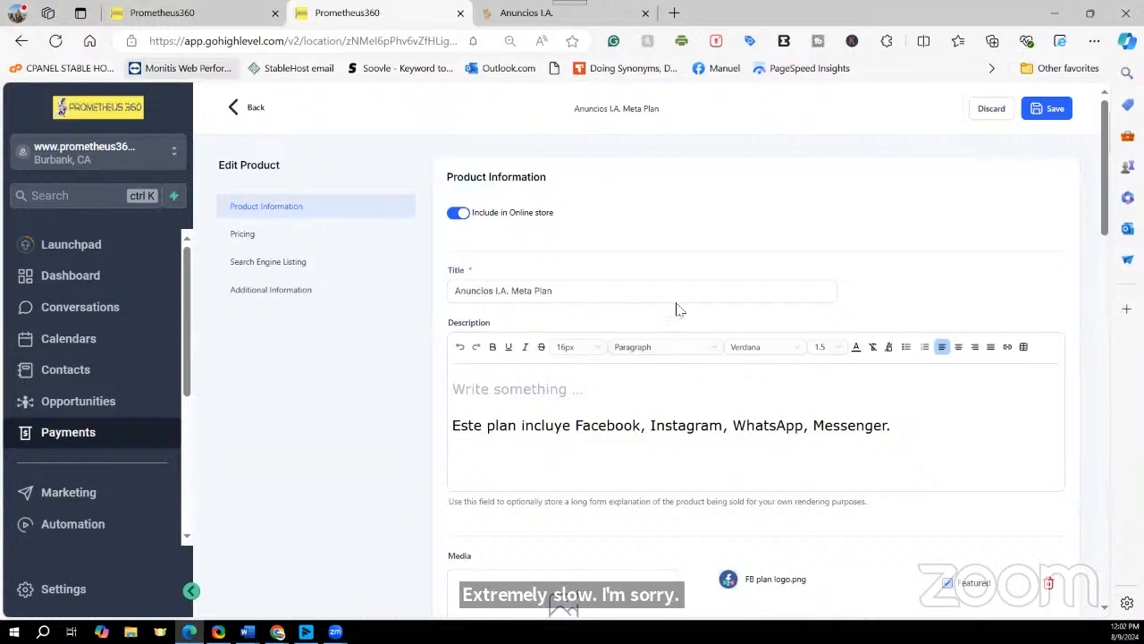
Step: Go to Pricing and view $40.00 monthly (compare-at $67.00) and $400.00 yearly (compare-at $480.00)
scroll(715, 347, "down", 5)
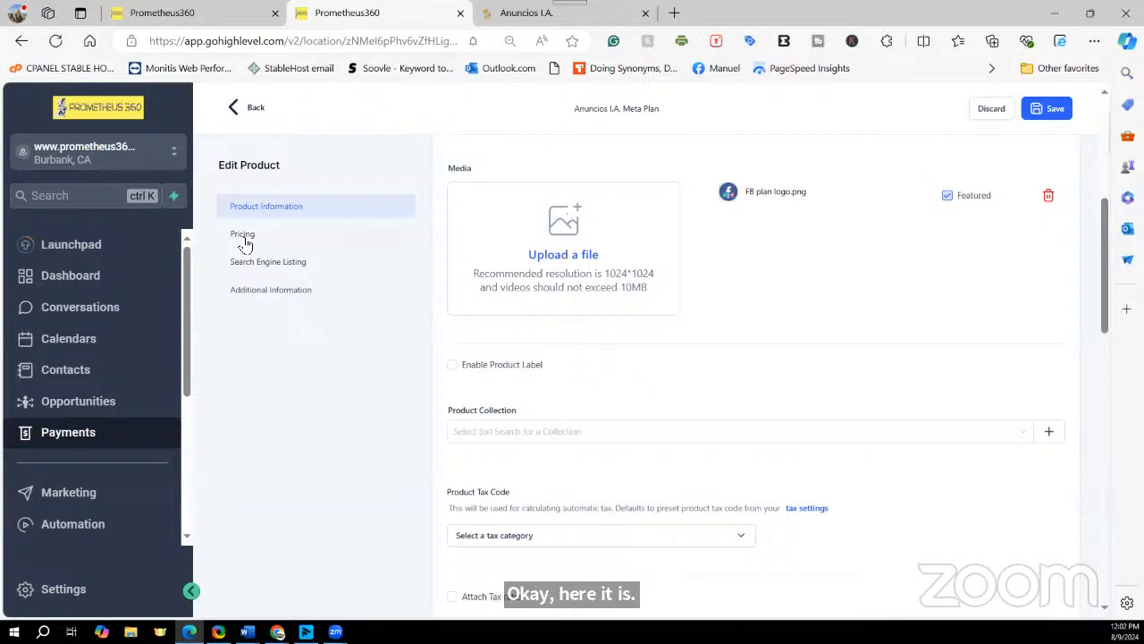
left_click(243, 236)
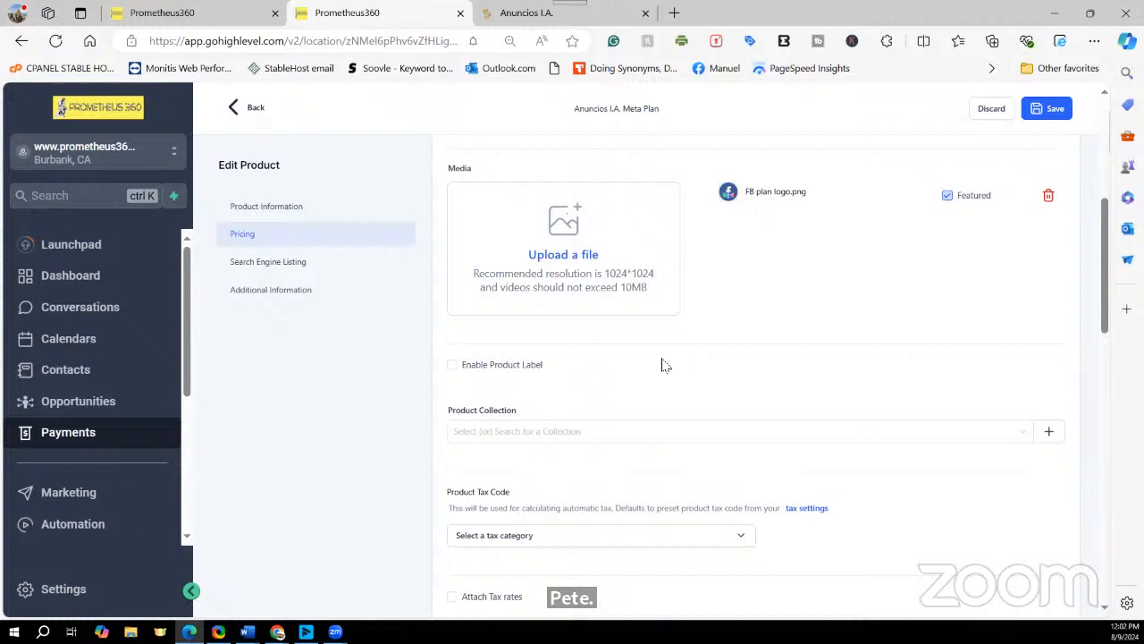
scroll(688, 387, "down", 3)
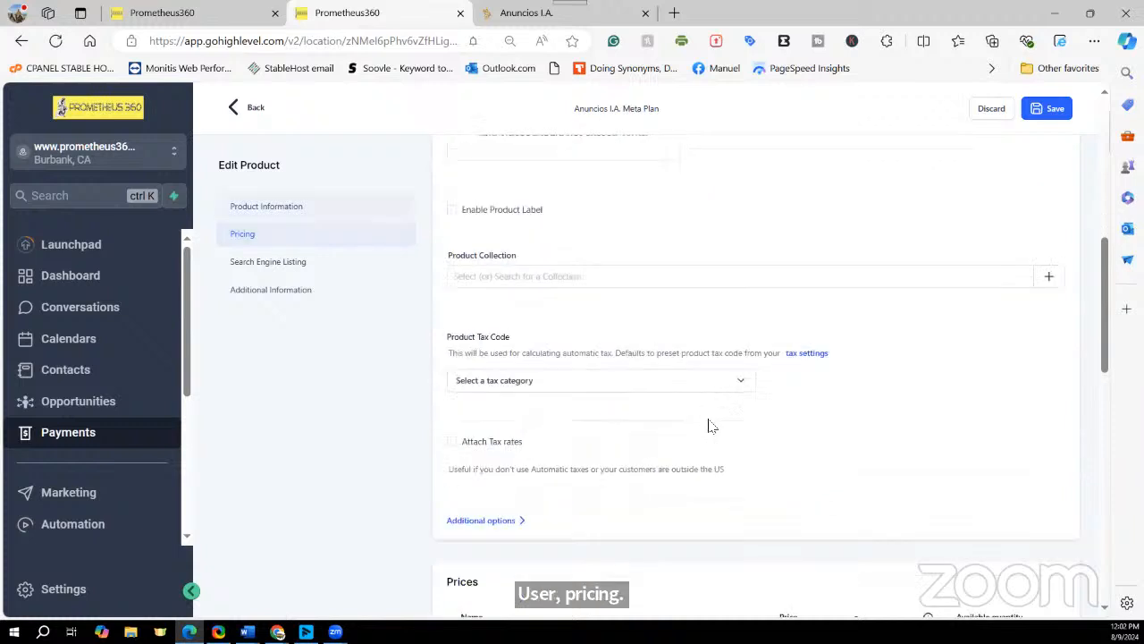
scroll(715, 434, "down", 3)
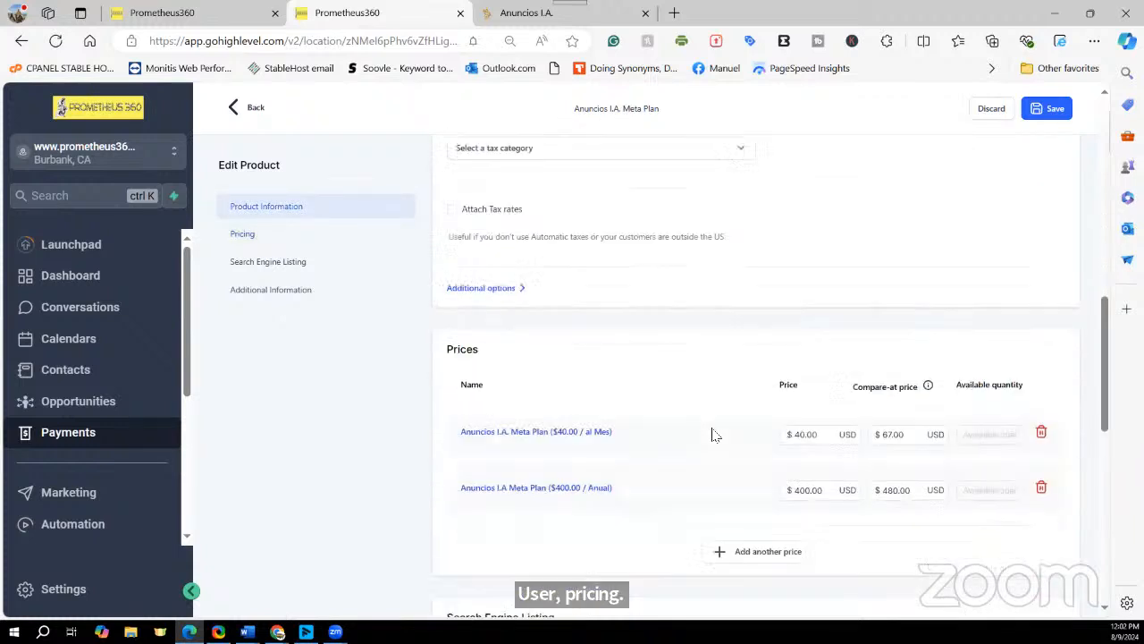
scroll(712, 432, "up", 5)
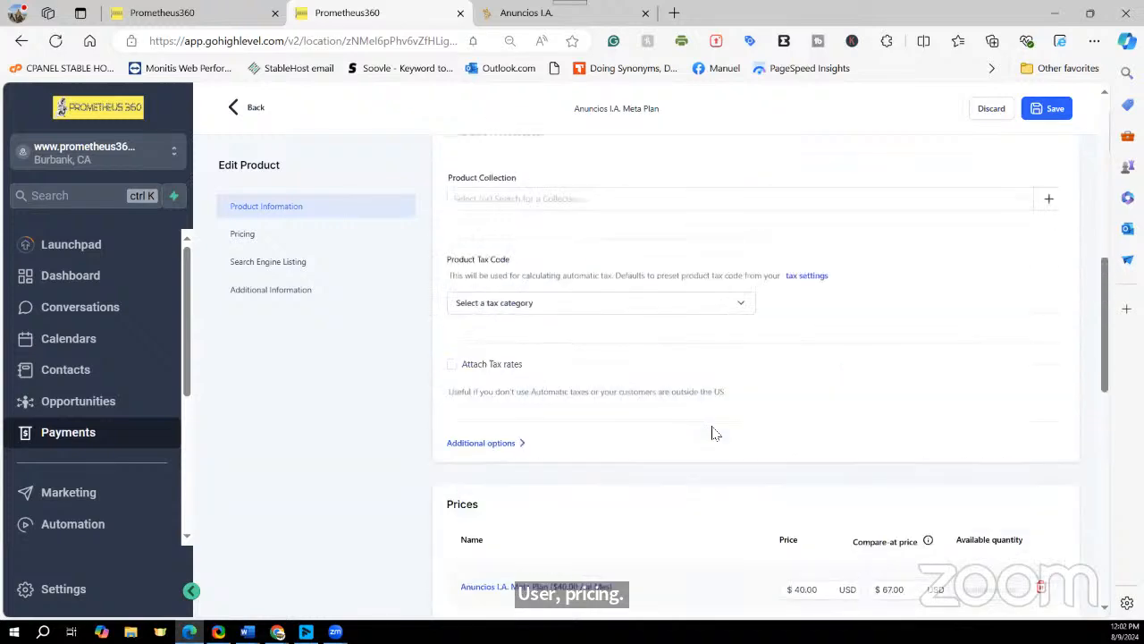
scroll(712, 433, "up", 2)
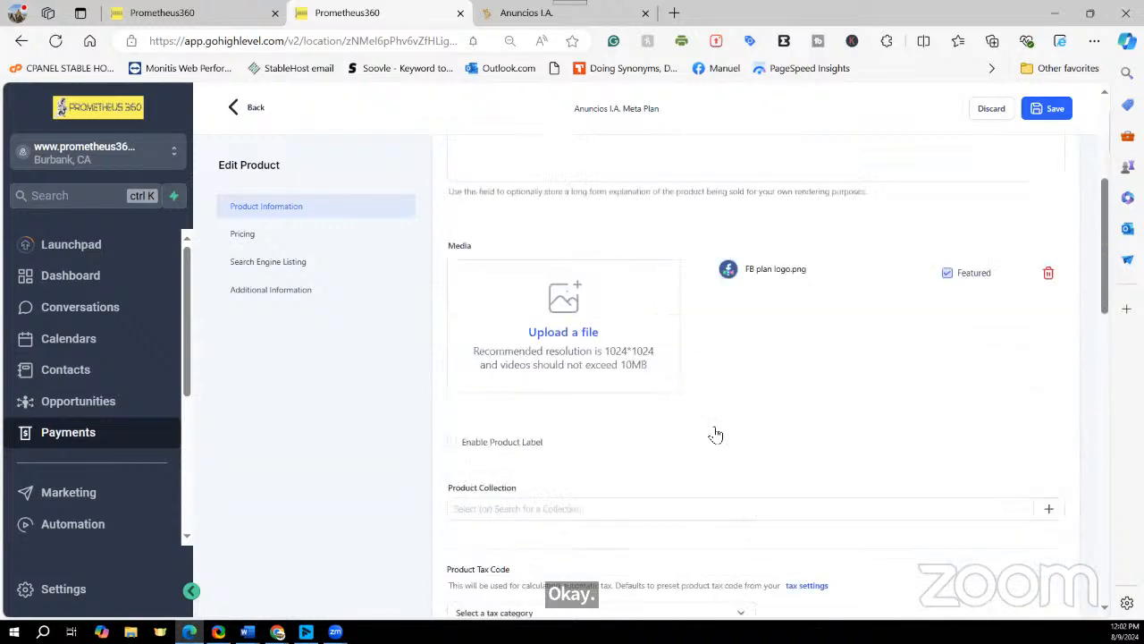
scroll(715, 434, "down", 3)
scroll(715, 435, "down", 5)
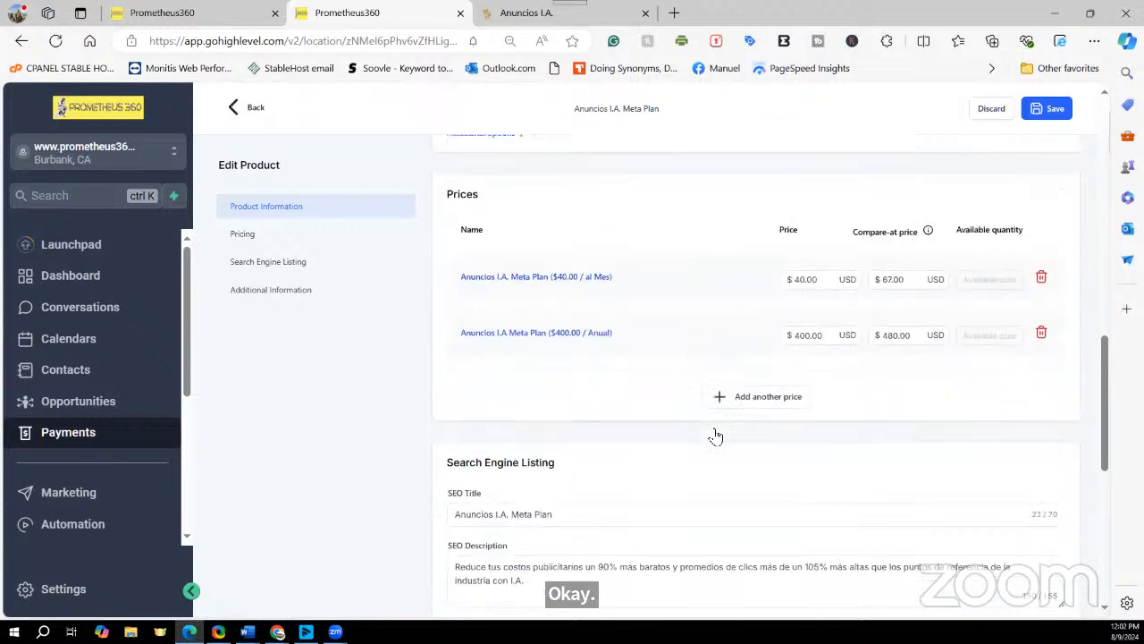
scroll(716, 435, "down", 2)
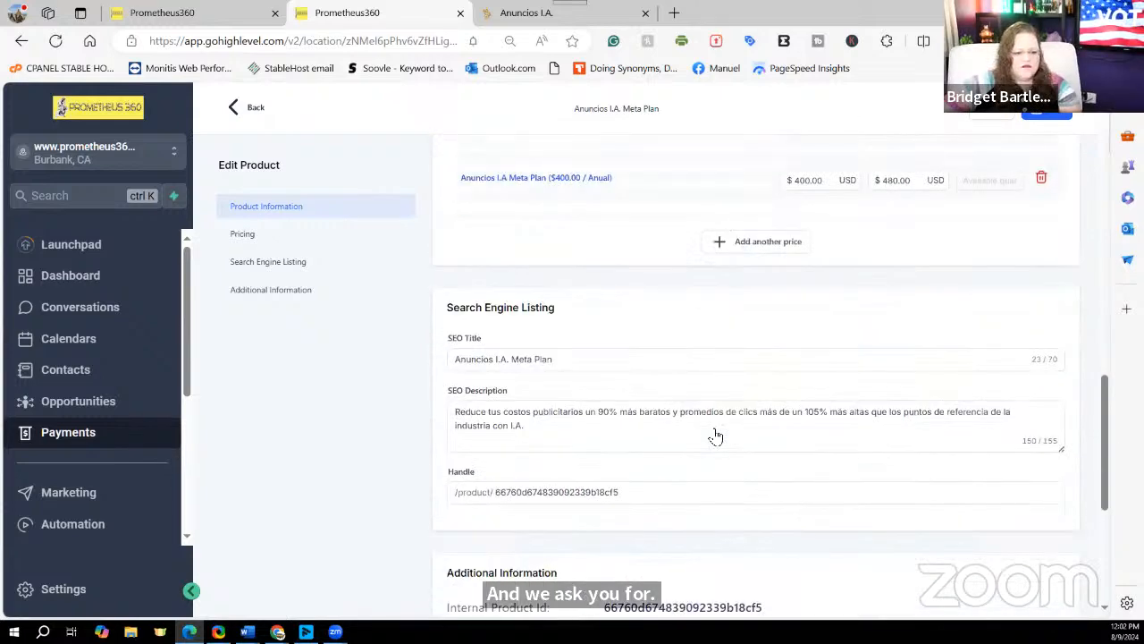
scroll(716, 432, "up", 3)
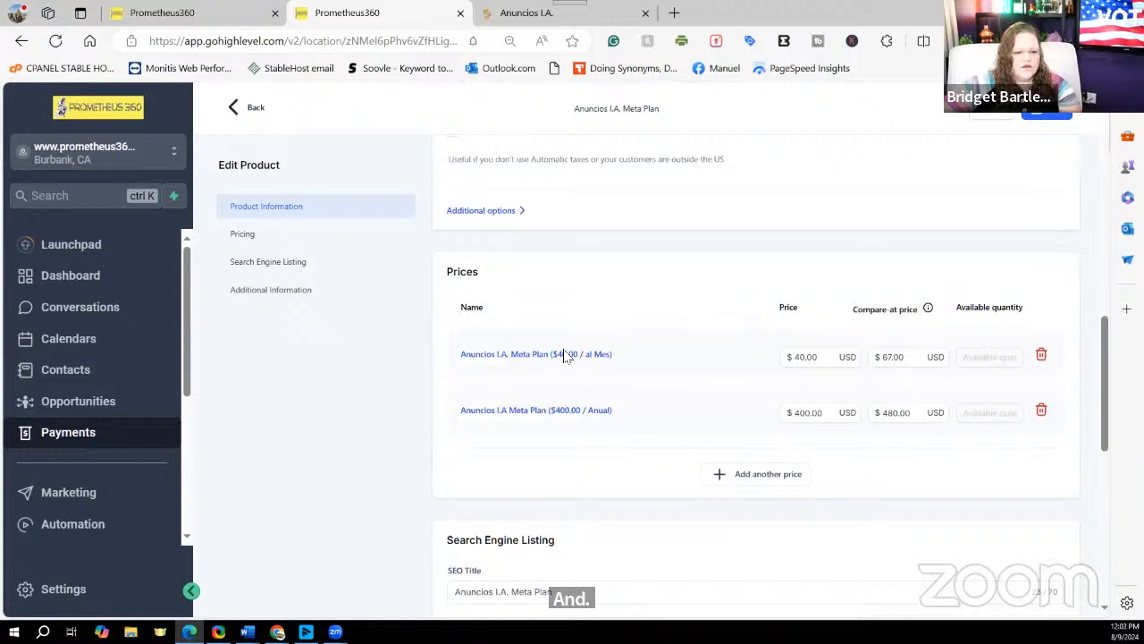
Step: Open the $40.00 monthly price and check its recurring billing period and 15-day trial
left_click(564, 355)
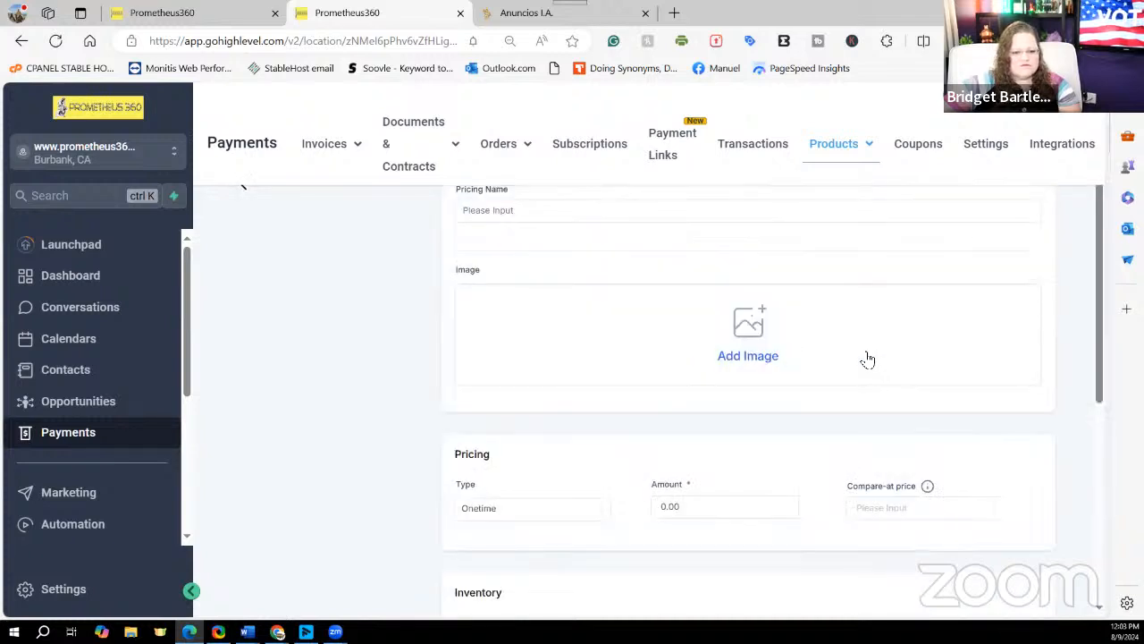
scroll(863, 357, "down", 3)
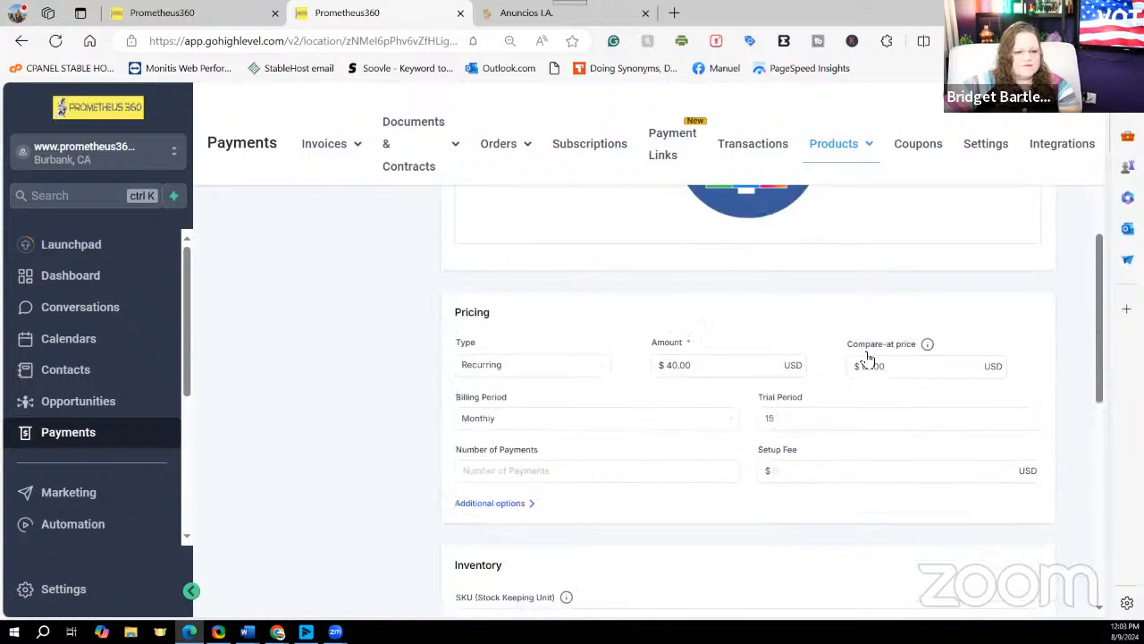
left_click(878, 422)
scroll(877, 418, "down", 2)
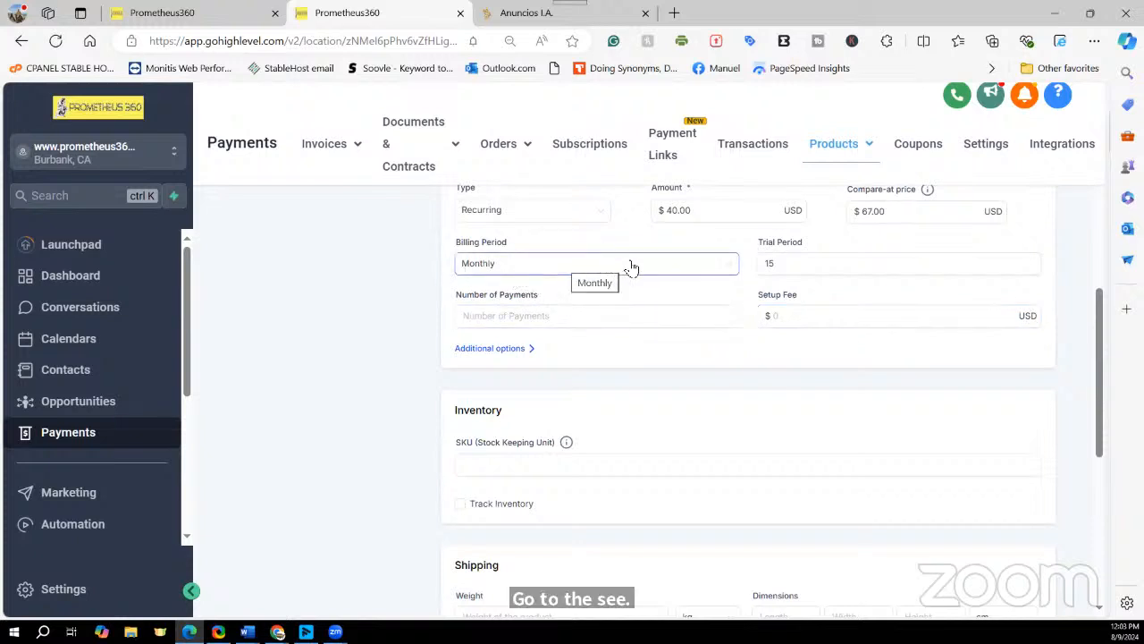
left_click(783, 265)
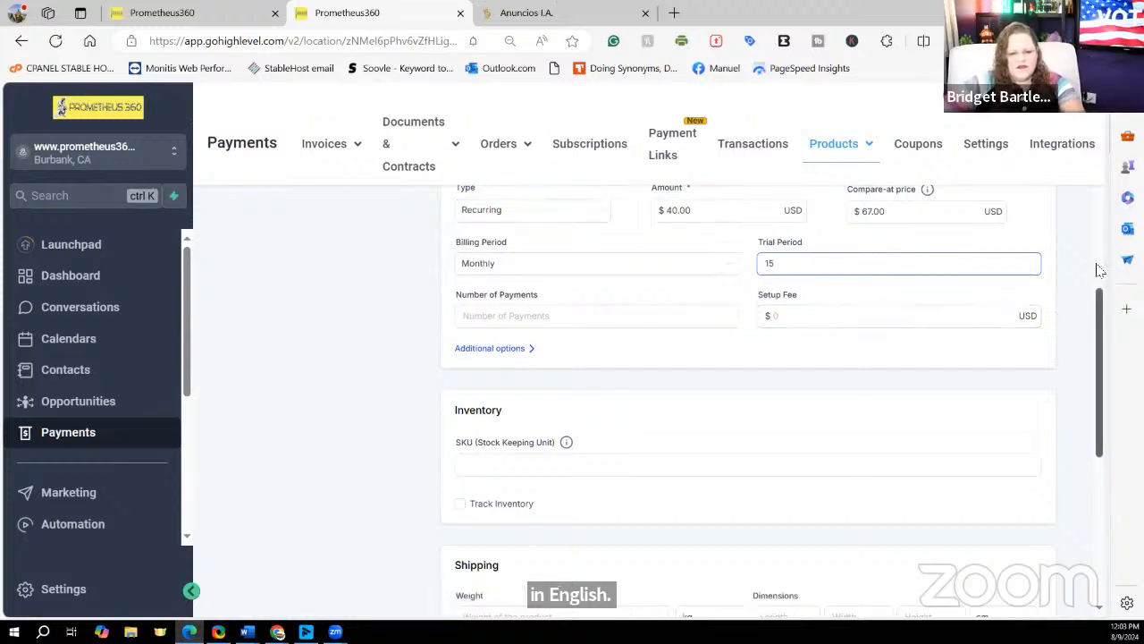
scroll(1101, 277, "up", 2)
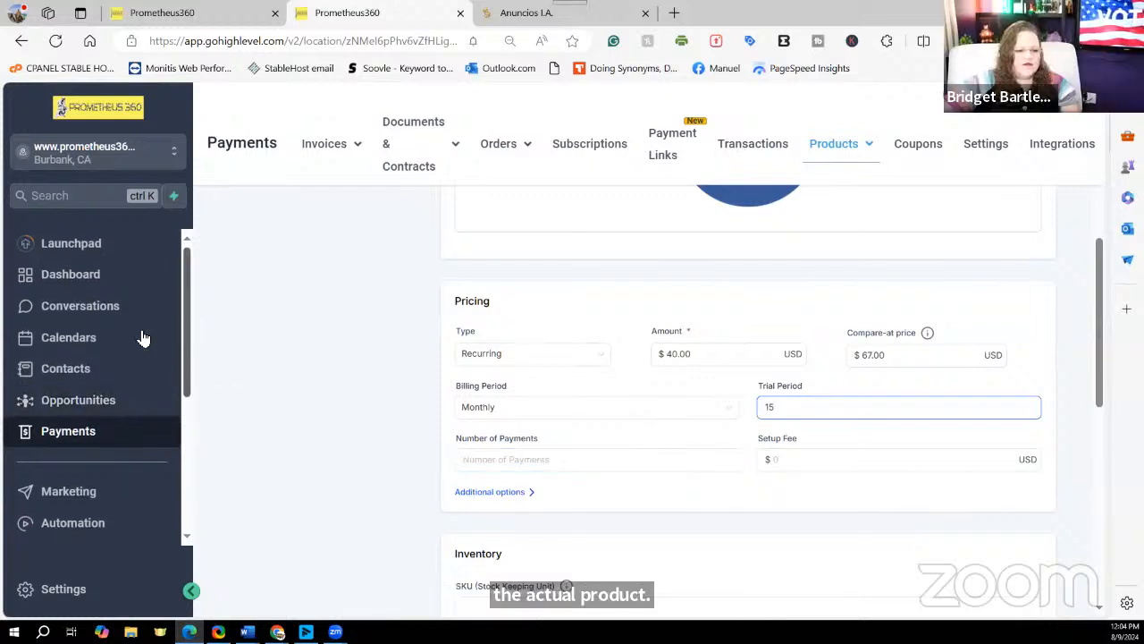
scroll(143, 336, "down", 2)
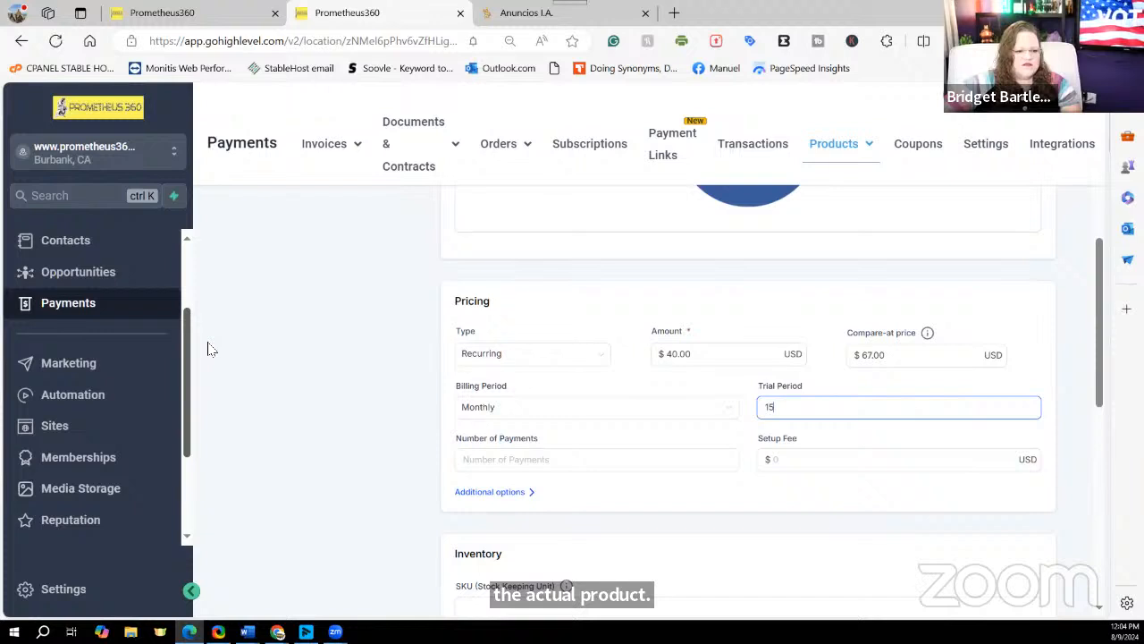
Step: Go to Funnels, open the P360 Anuncios I.A. funnel, and list the Principal step's products
left_click(53, 429)
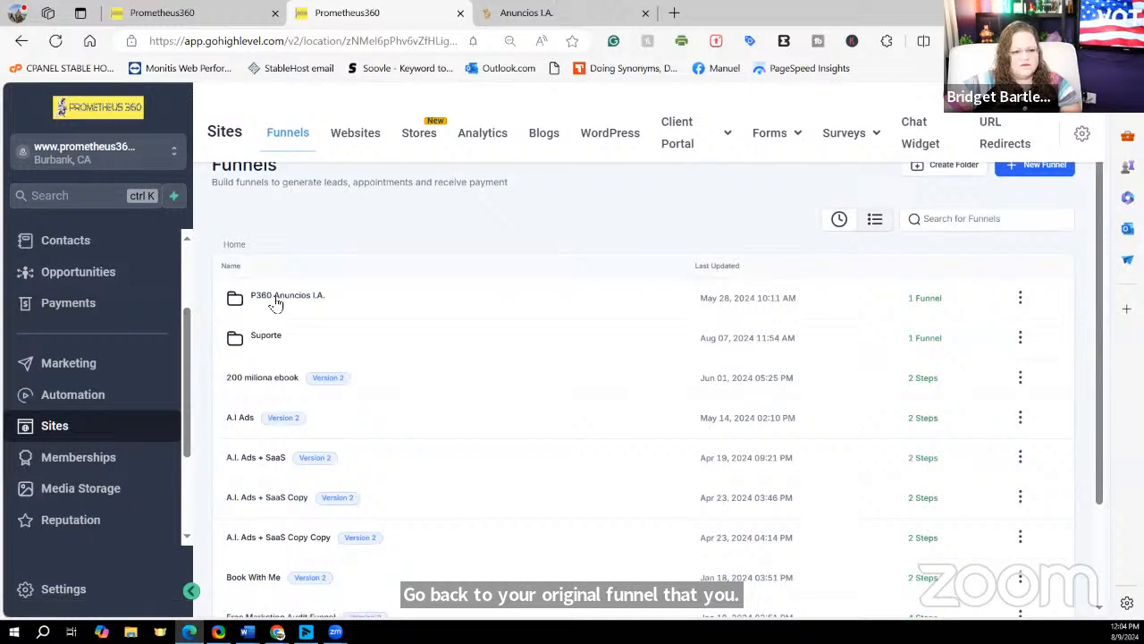
double_click(275, 302)
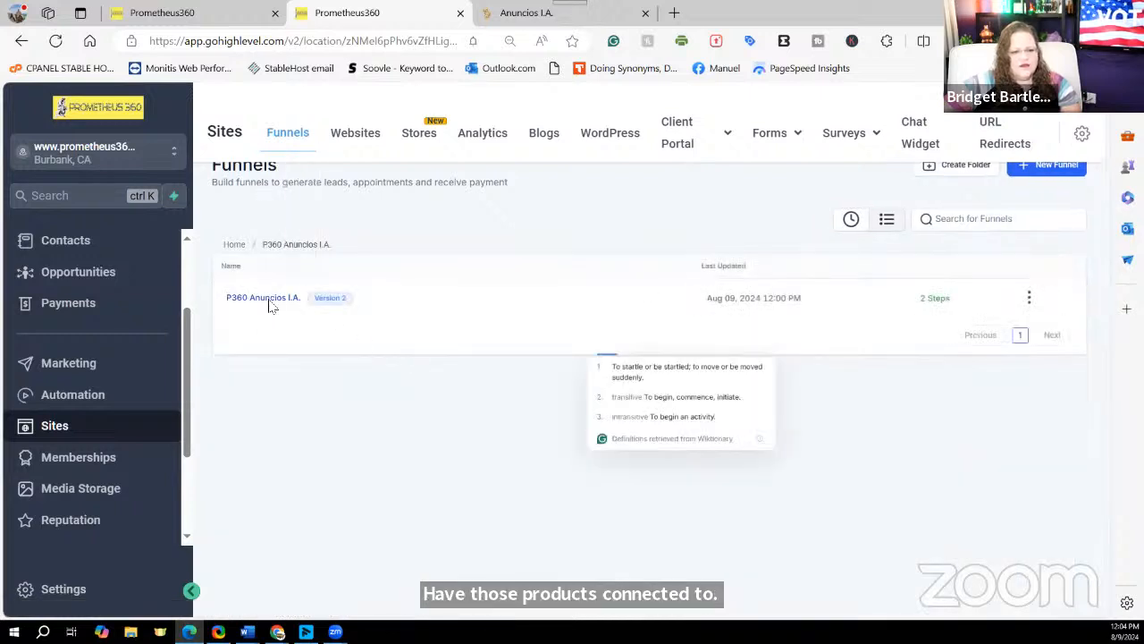
left_click(268, 300)
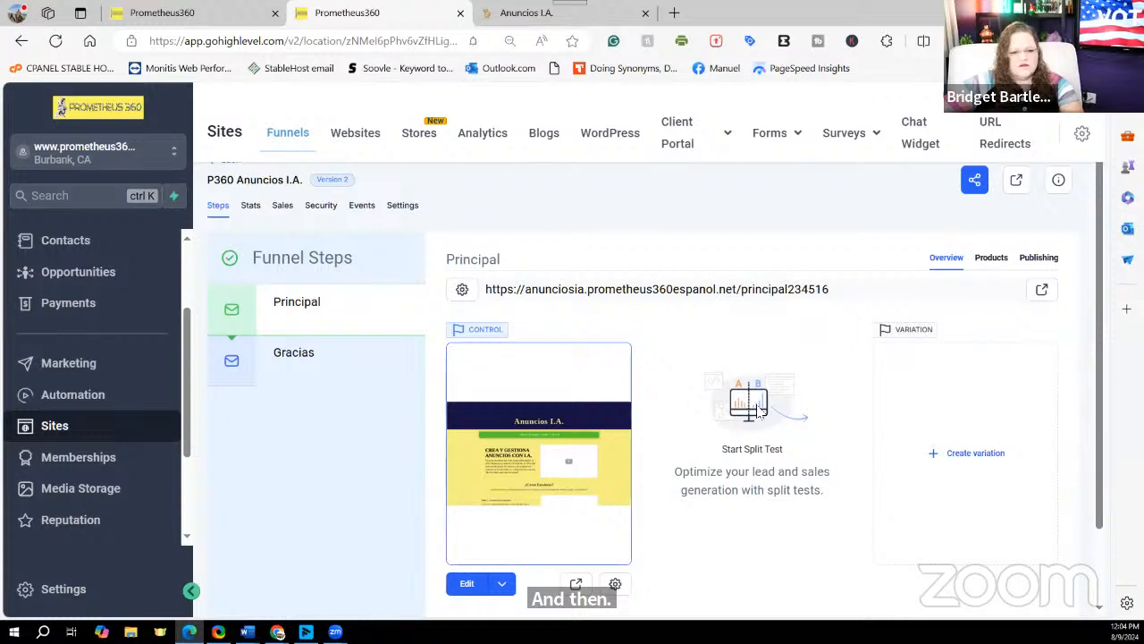
left_click(991, 258)
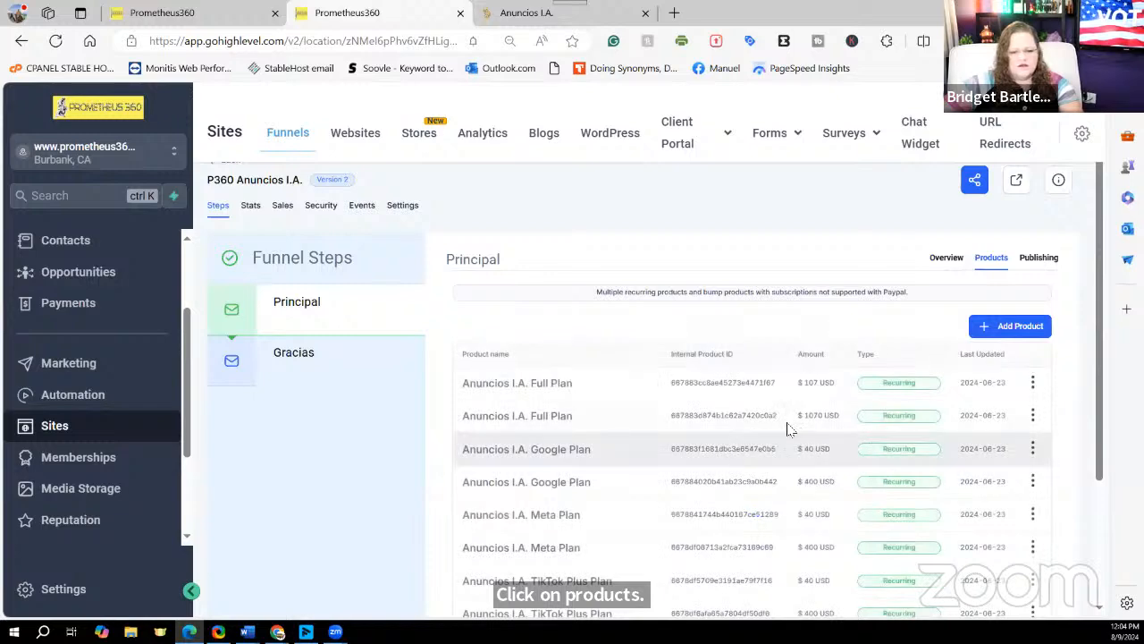
scroll(706, 418, "down", 1)
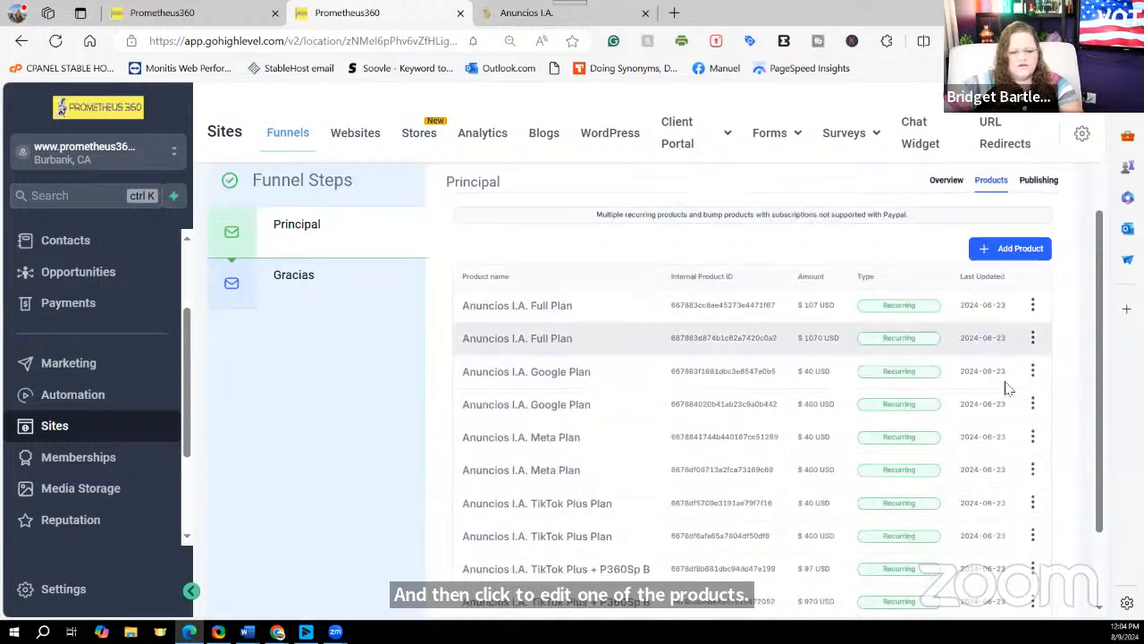
Step: Edit the Anuncios I.A. Full Plan product entry and start a price display override
left_click(1033, 307)
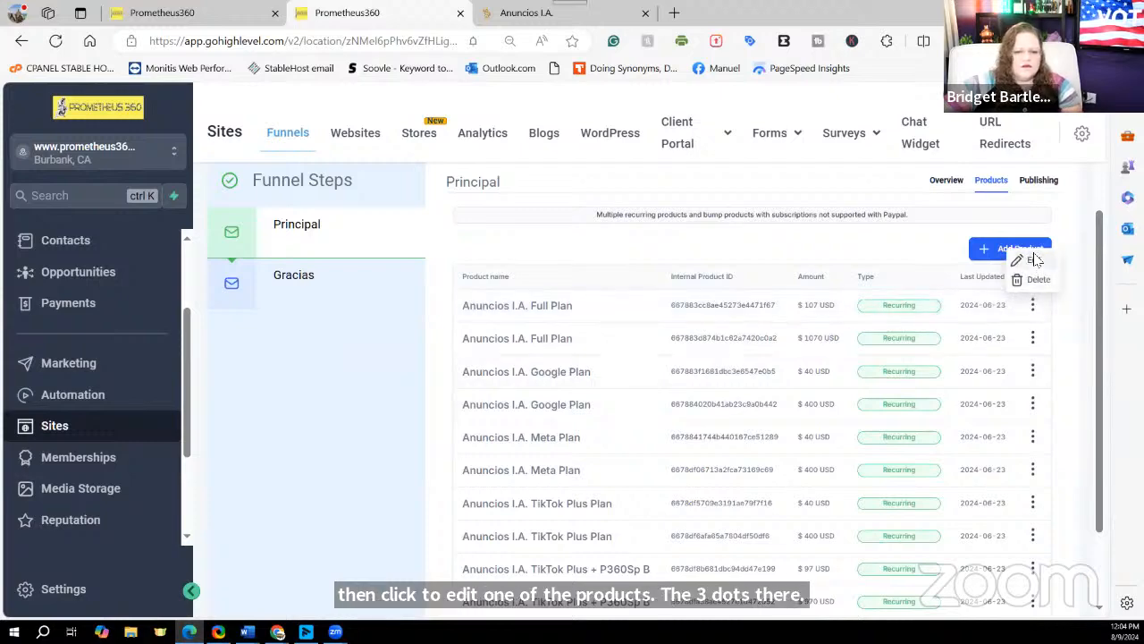
left_click(1033, 260)
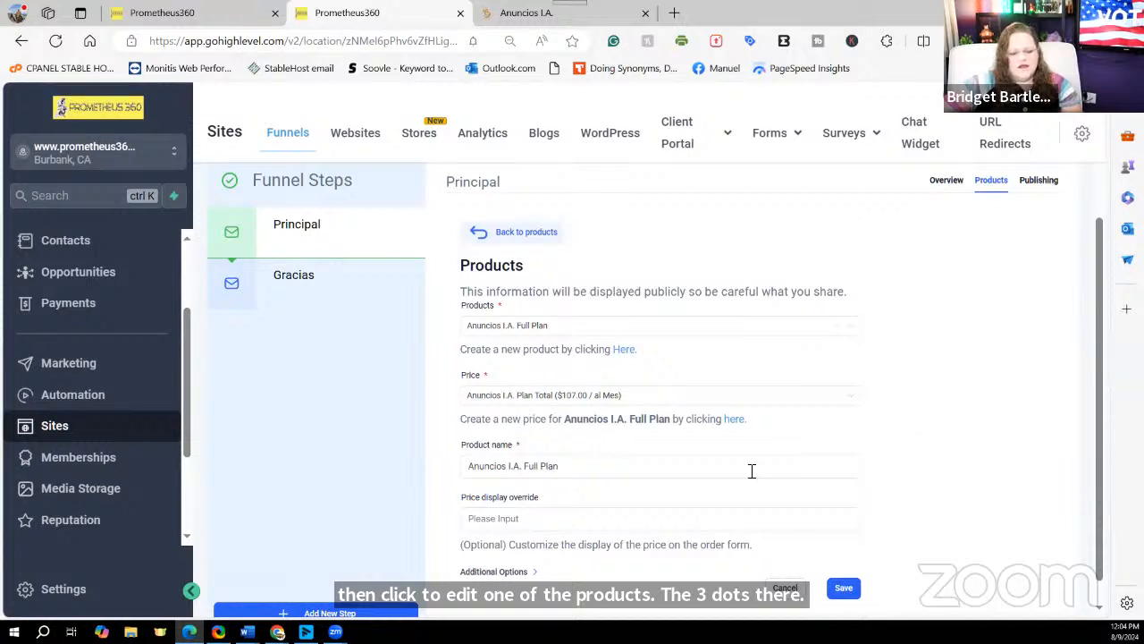
scroll(570, 525, "down", 1)
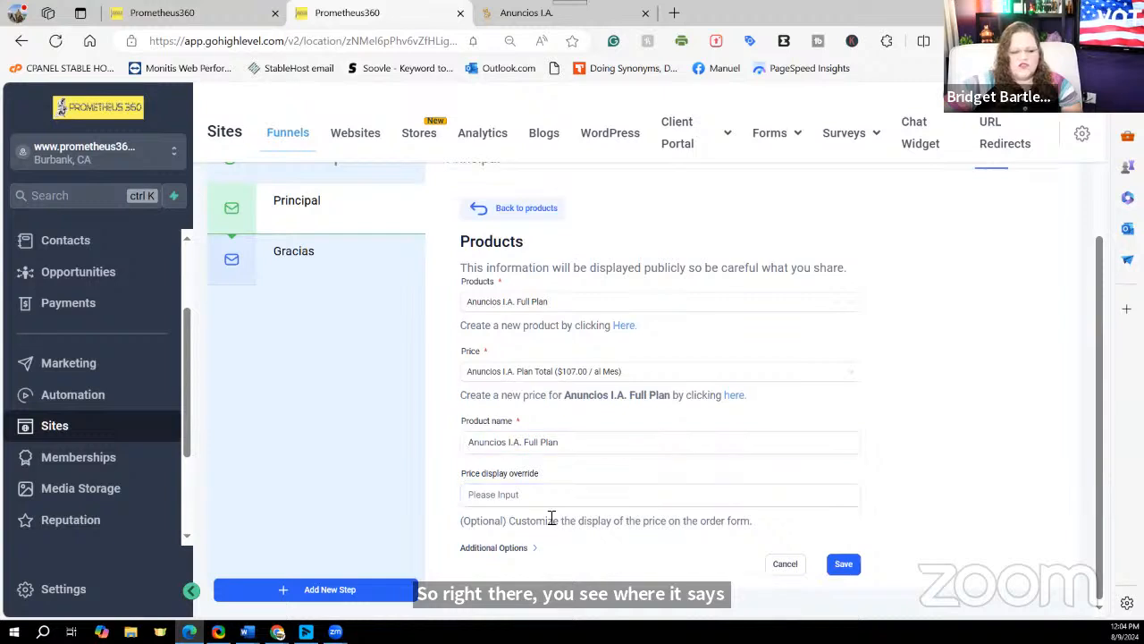
left_click(483, 497)
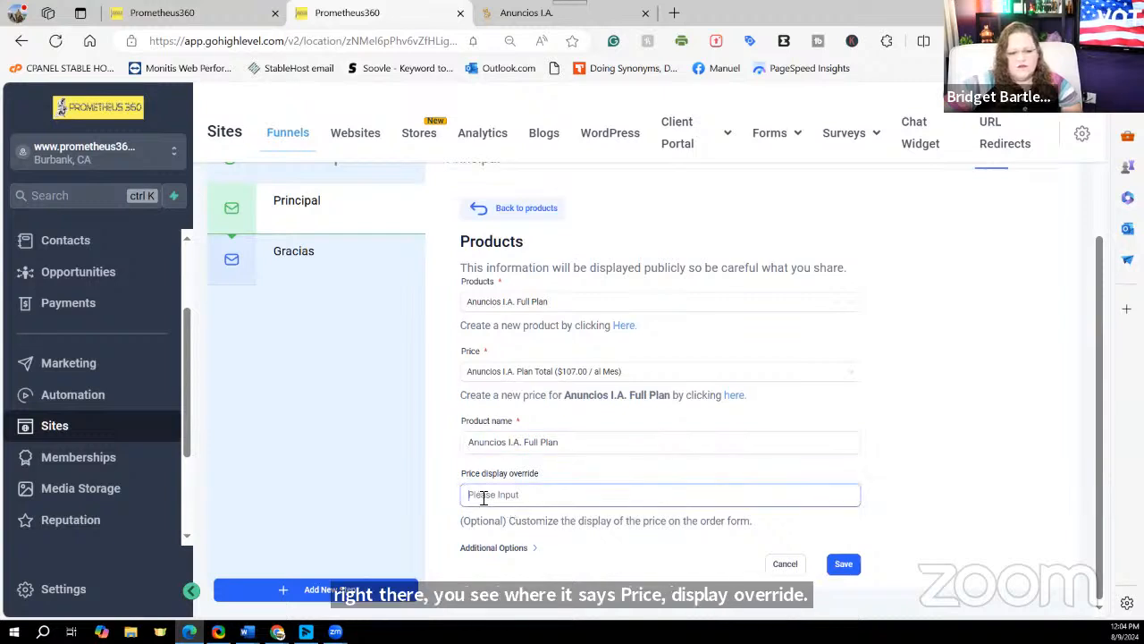